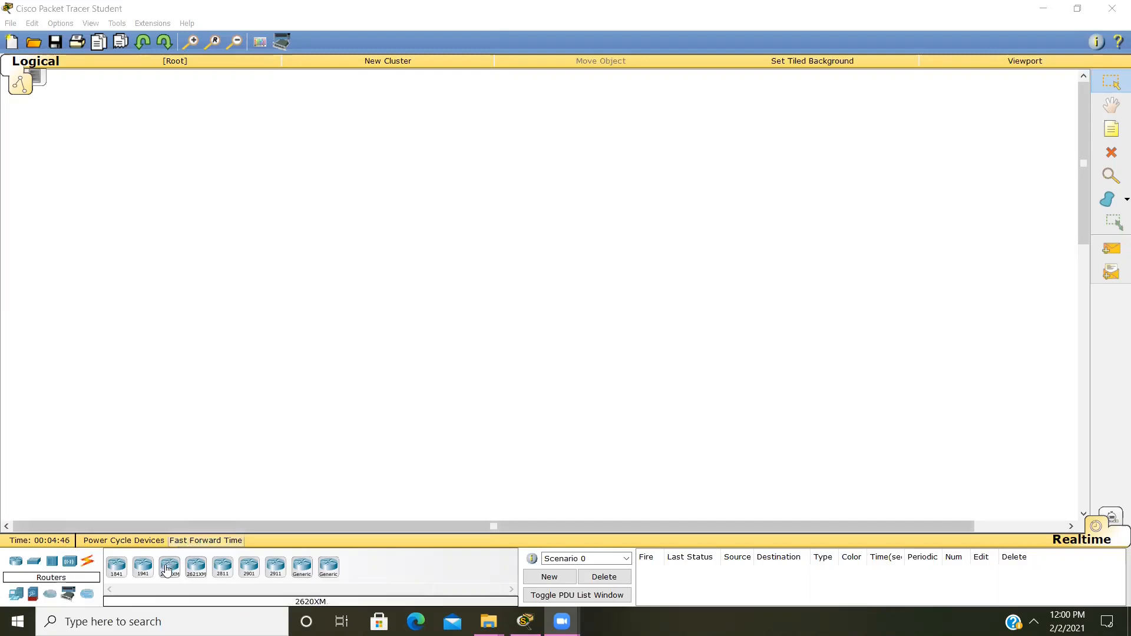
Place three 2620XM routers in a horizontal row across the upper workspace, nudging the middle one slightly left.
left_click_drag(169, 567, 172, 302)
mouse_move(176, 172)
left_mouse_down()
mouse_move(171, 189)
mouse_move(175, 180)
left_mouse_up()
left_click_drag(169, 567, 172, 552)
left_click_drag(551, 175, 556, 162)
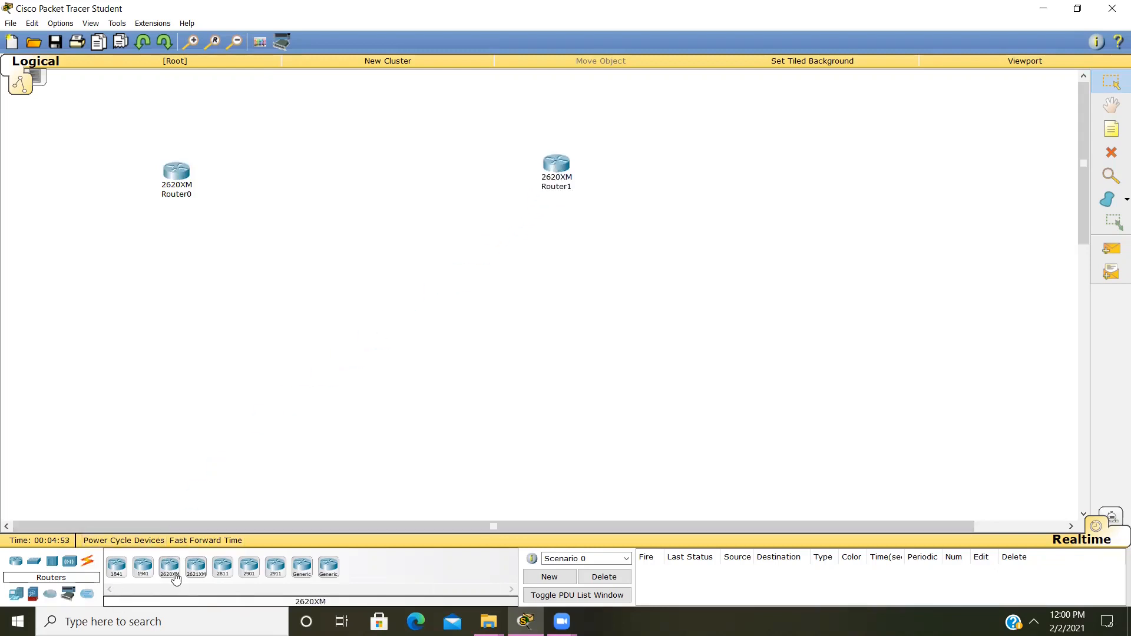
left_click_drag(885, 166, 886, 162)
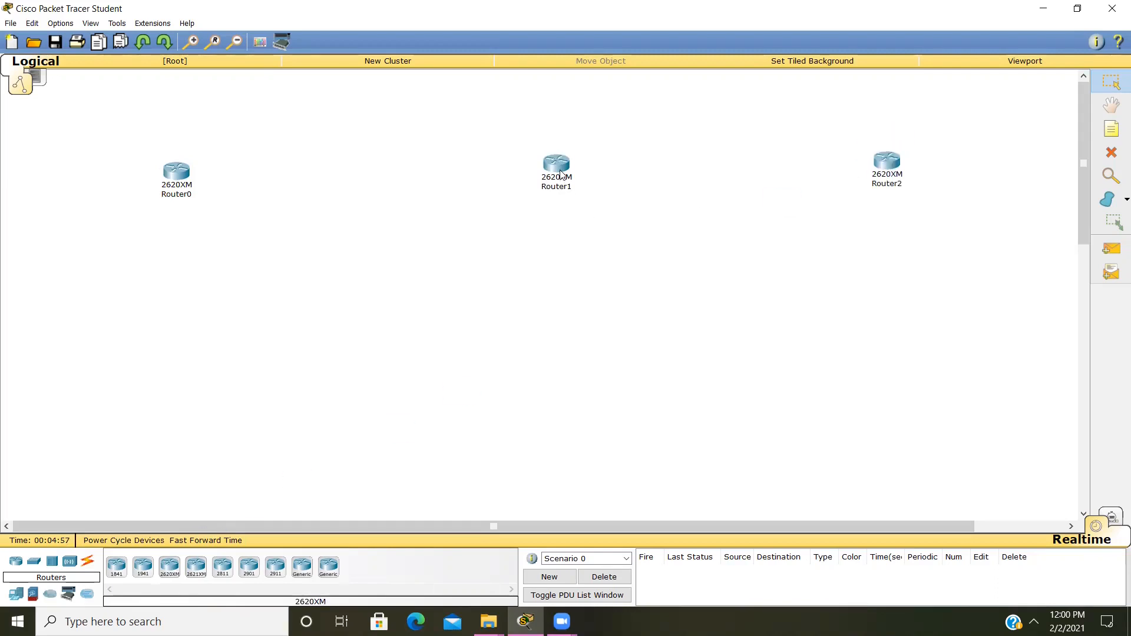
left_click_drag(561, 174, 544, 174)
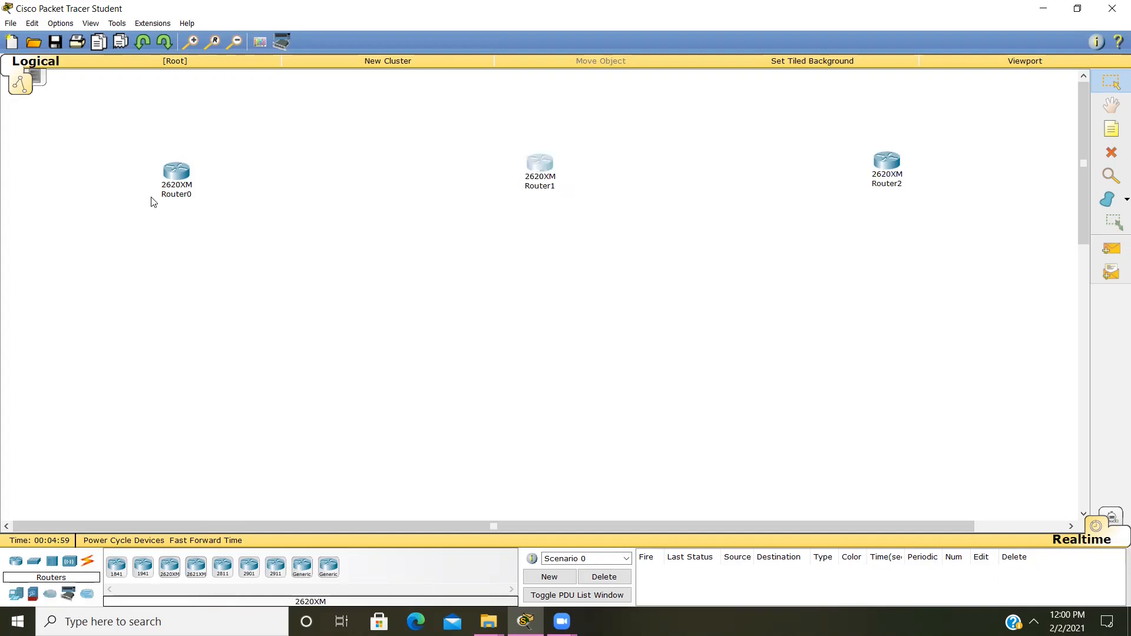
Install a WIC-1T serial module in Router0's WIC slot nearest the power switch.
mouse_move(173, 179)
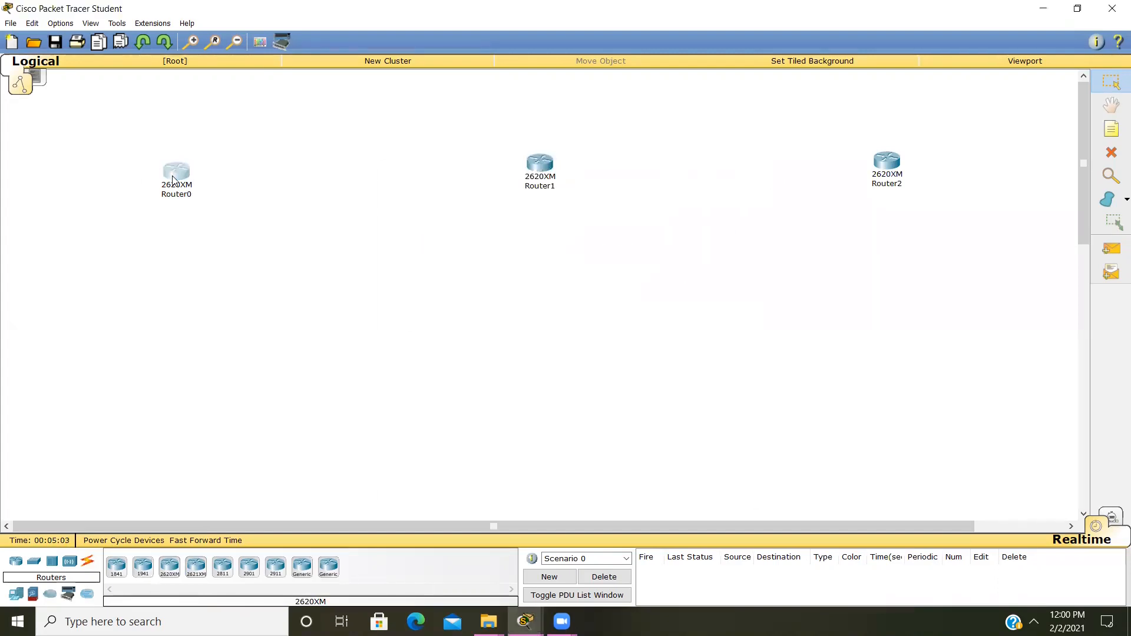
left_click(173, 180)
left_click(395, 194)
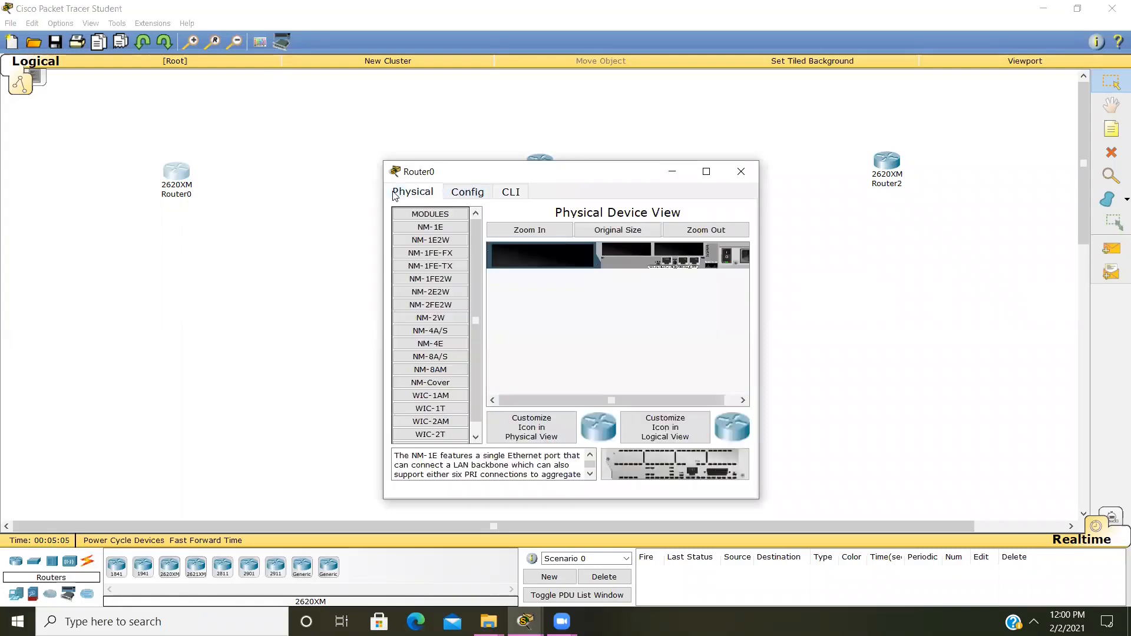
left_click(430, 409)
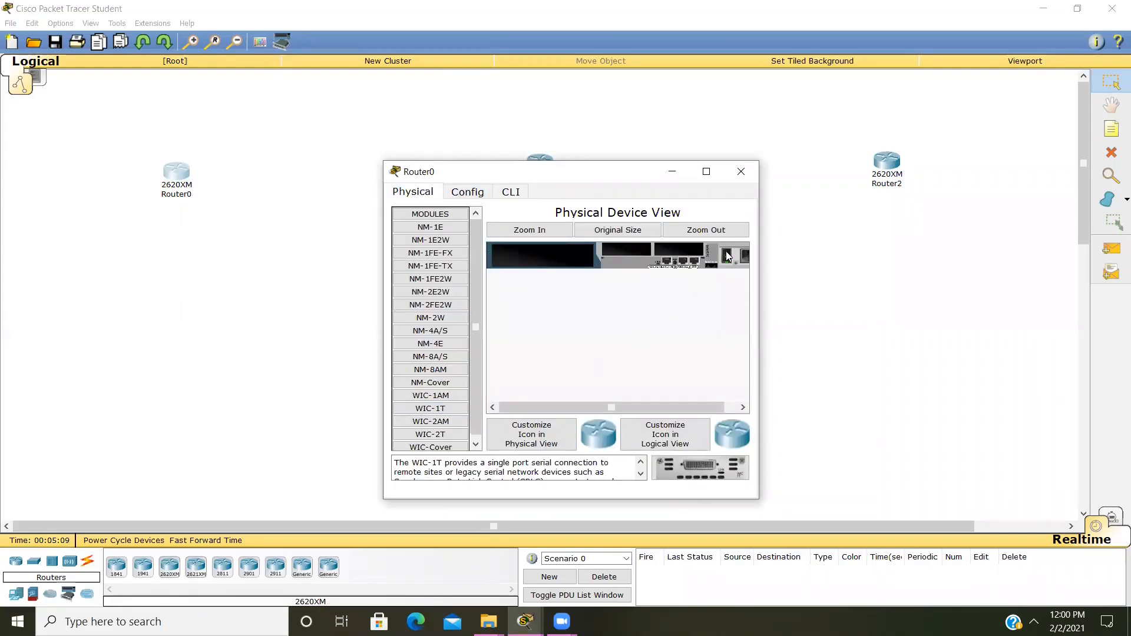
left_click_drag(430, 408, 675, 256)
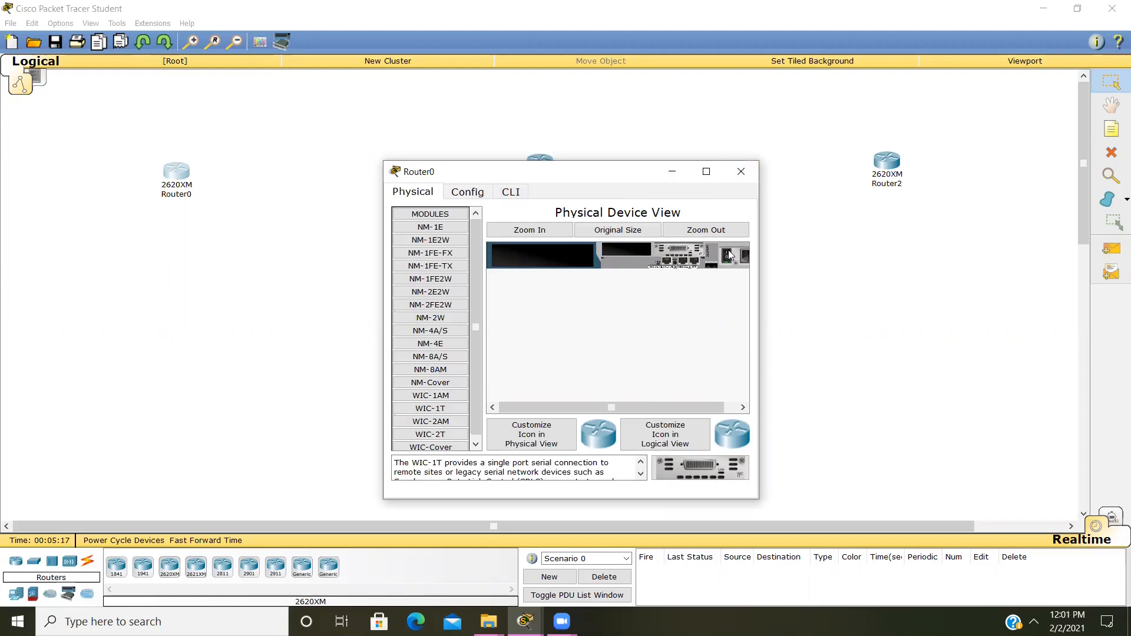
left_click(741, 171)
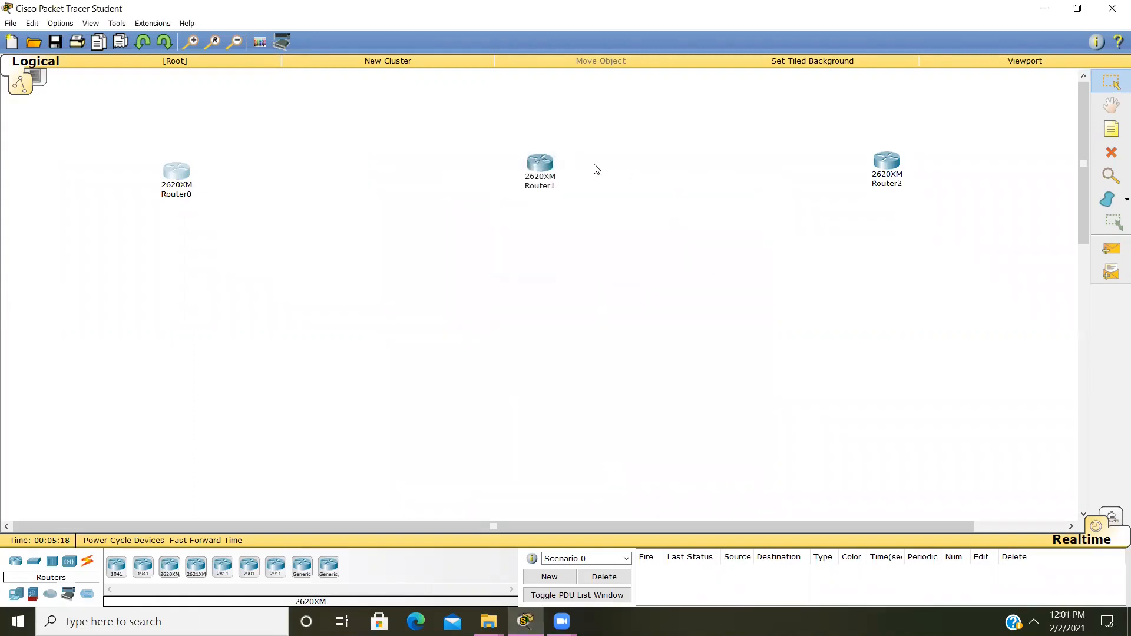
Install a WIC-1T serial module in Router1's WIC slot nearest the power switch.
left_click(538, 172)
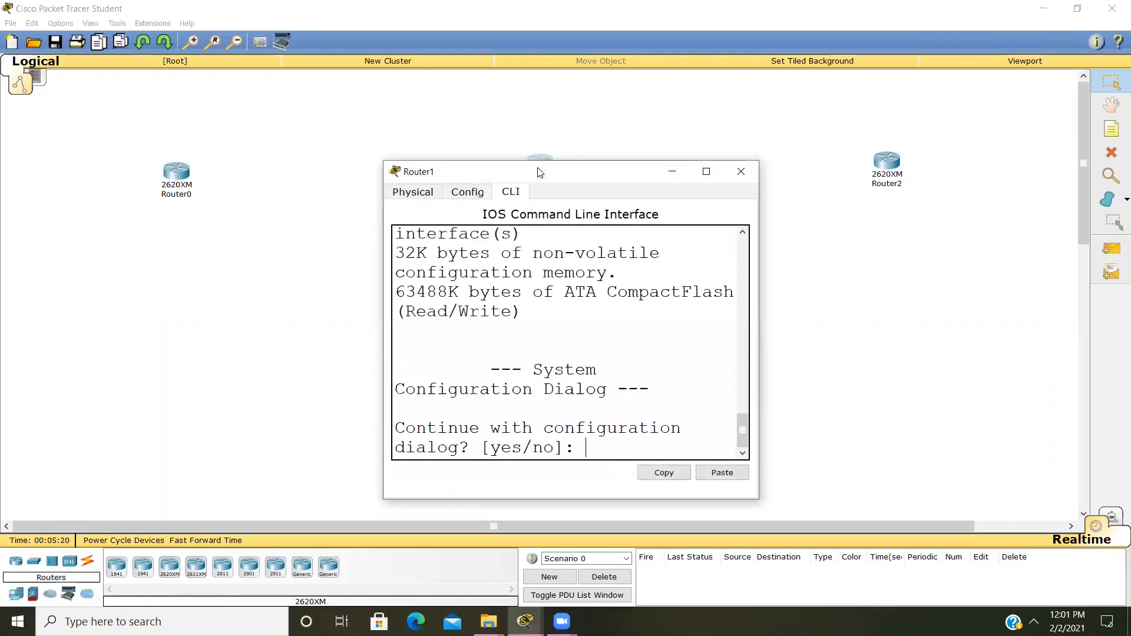
left_click(436, 193)
mouse_move(431, 408)
left_mouse_down()
mouse_move(521, 375)
mouse_move(668, 263)
mouse_move(434, 404)
left_mouse_up()
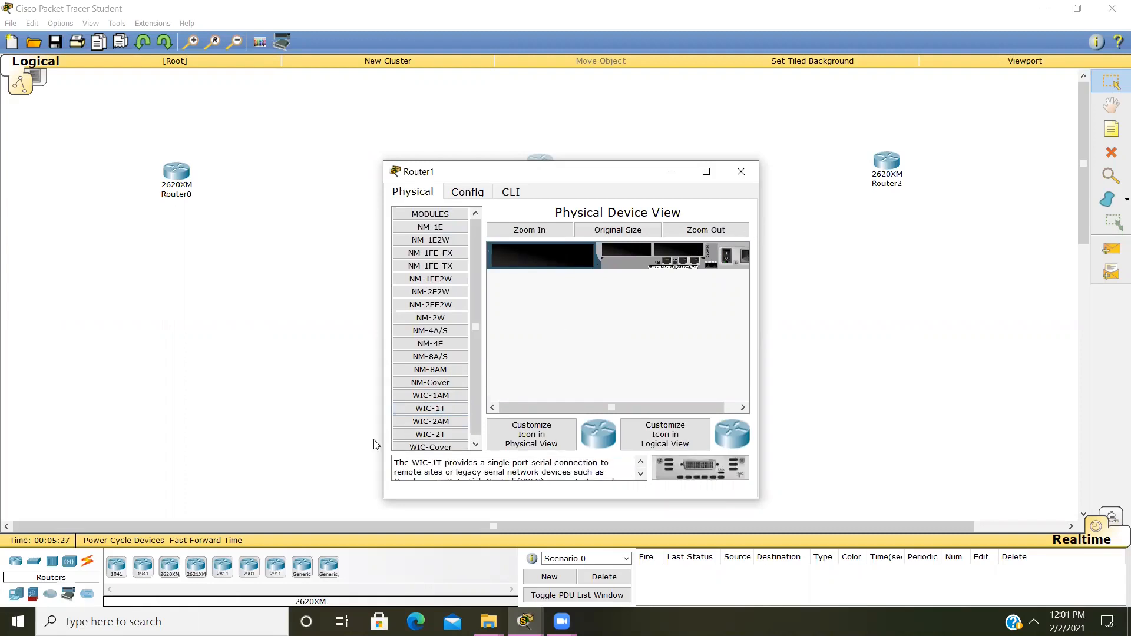
left_click_drag(430, 409, 684, 251)
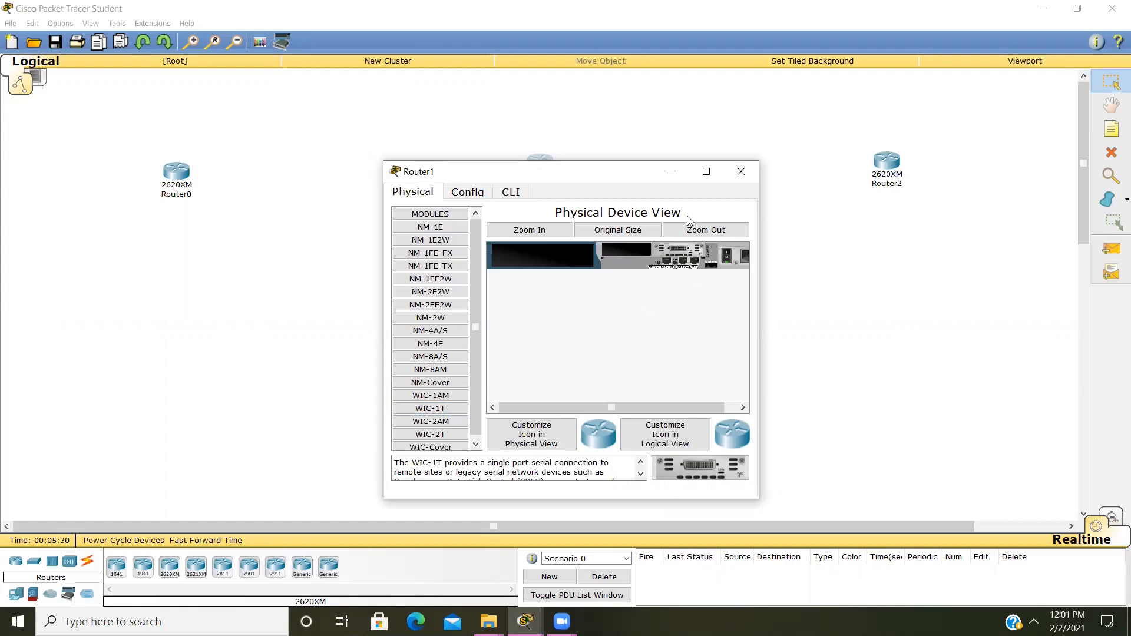
left_click(736, 177)
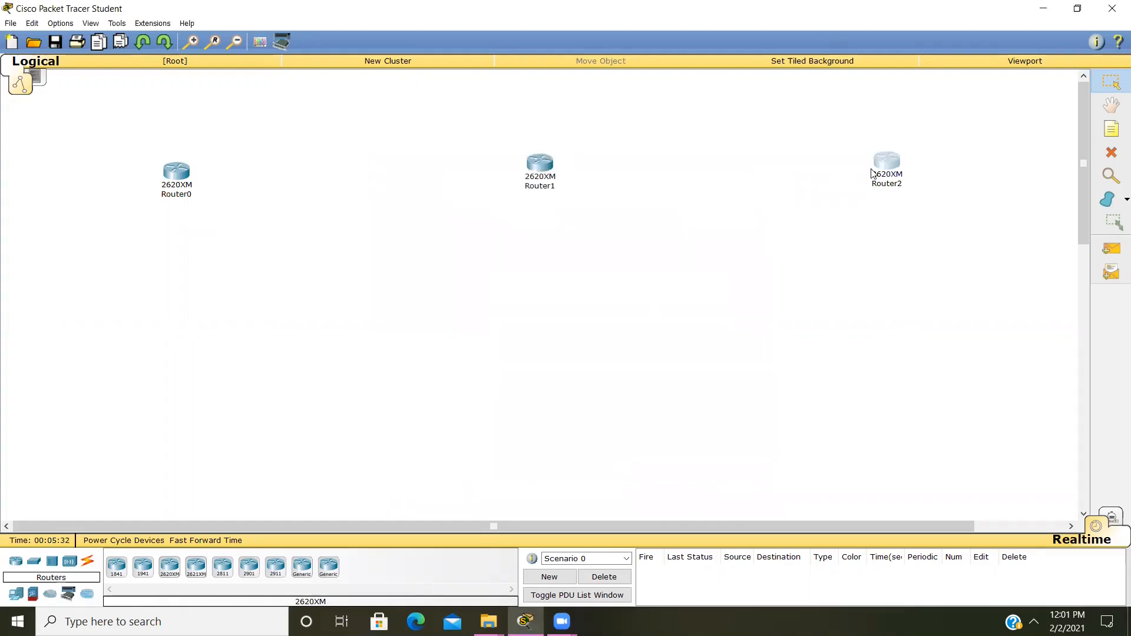
Install a WIC-1T module in Router2's WIC slot nearest the power switch, powering the router off before and on after the installation.
left_click(881, 163)
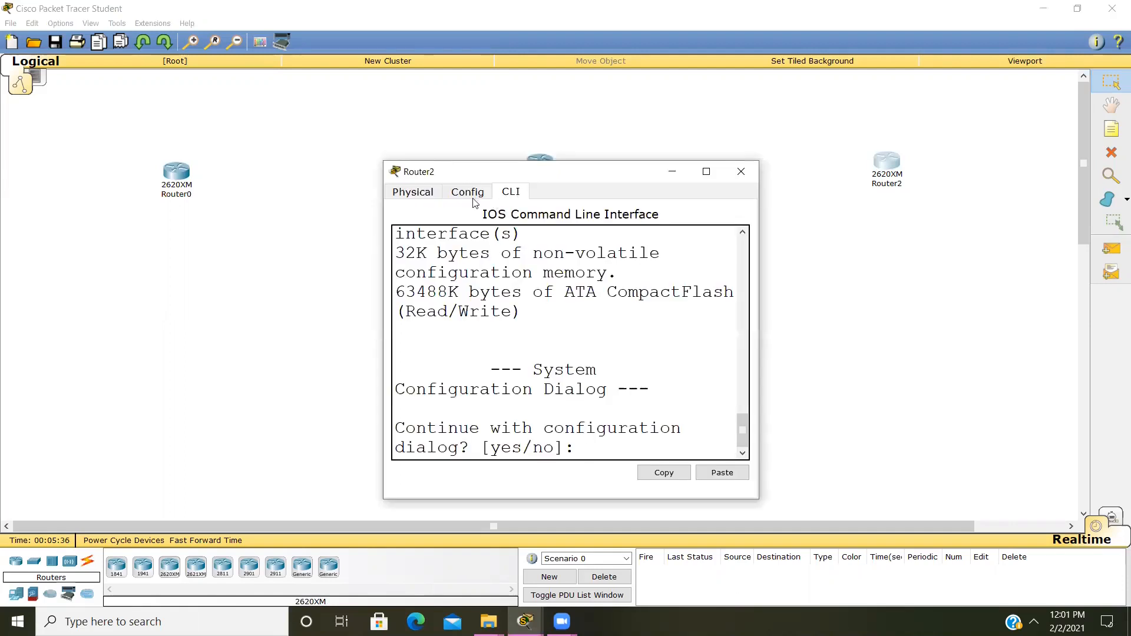
left_click(412, 191)
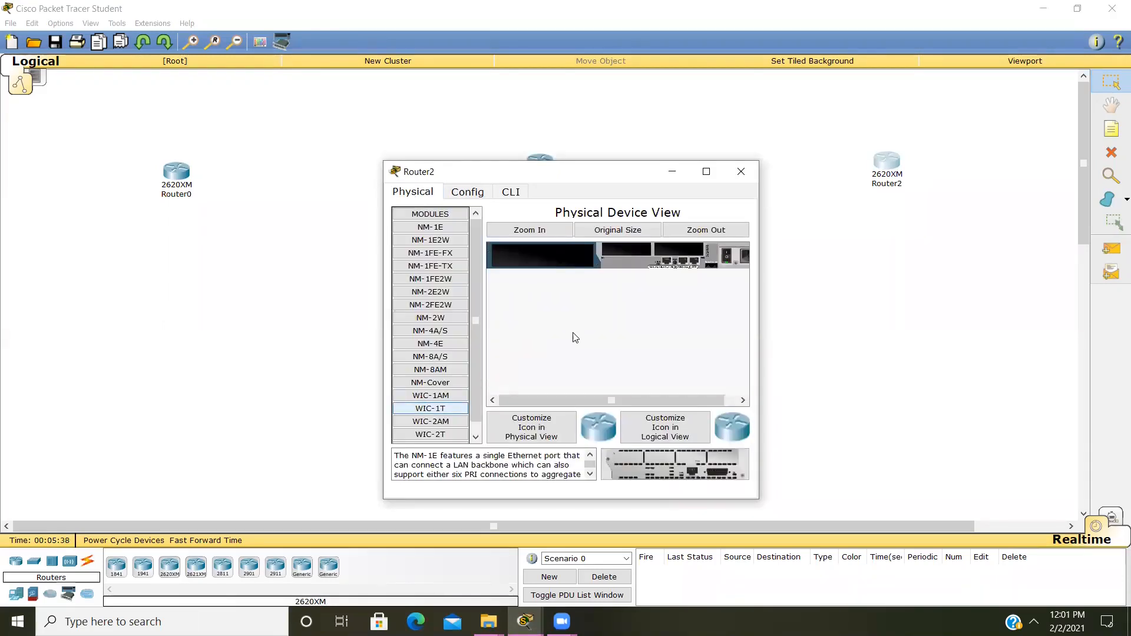
left_click(728, 256)
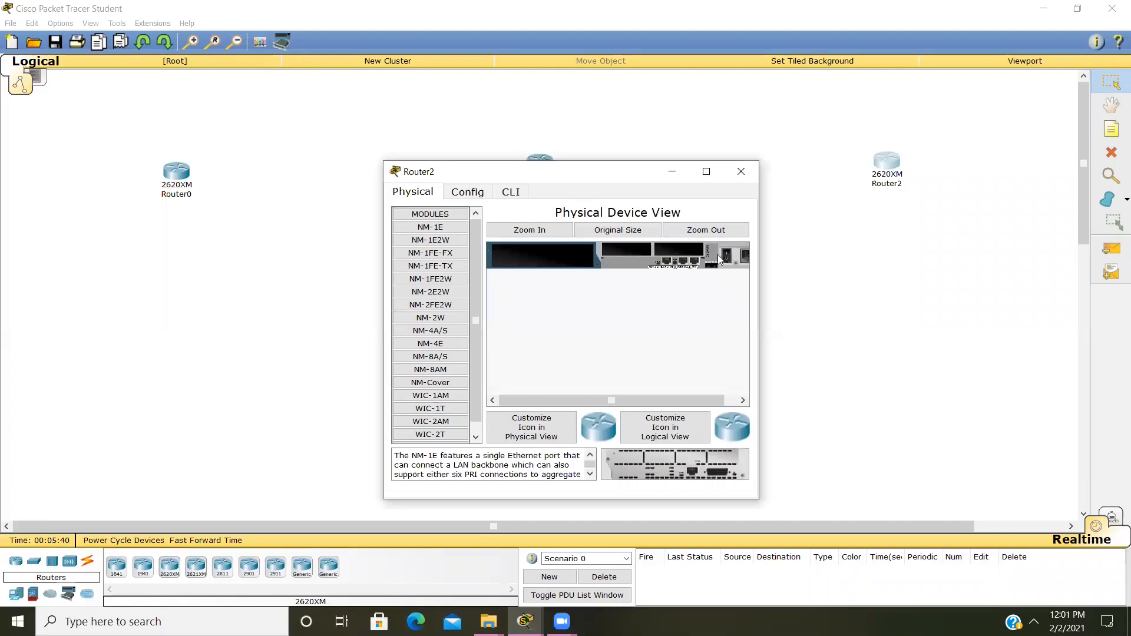
left_click_drag(431, 408, 675, 257)
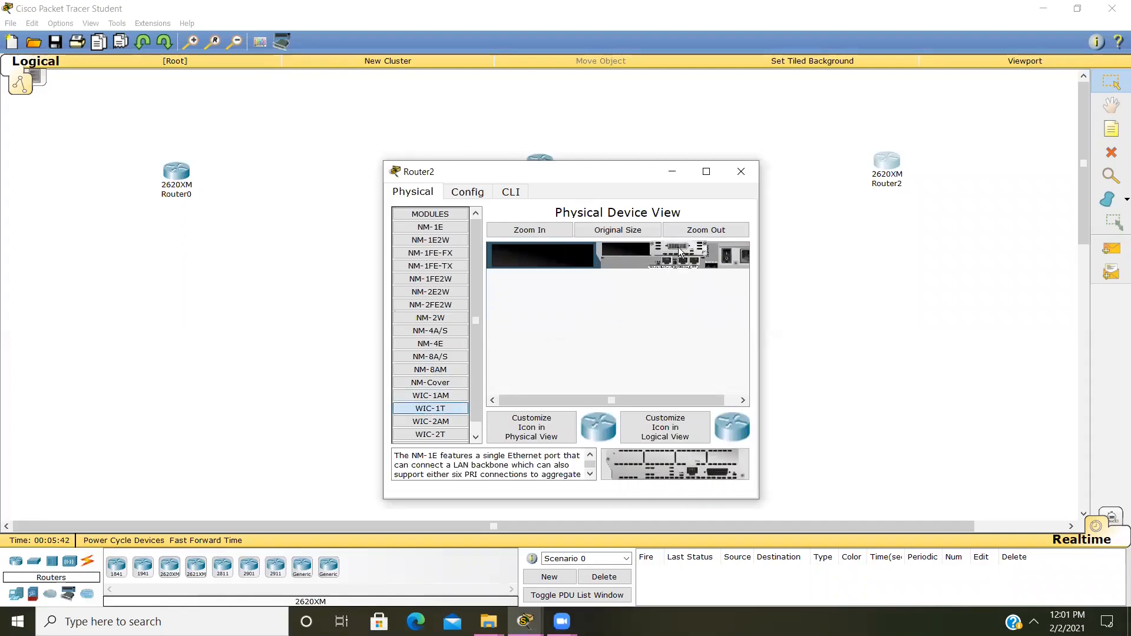
left_click(726, 253)
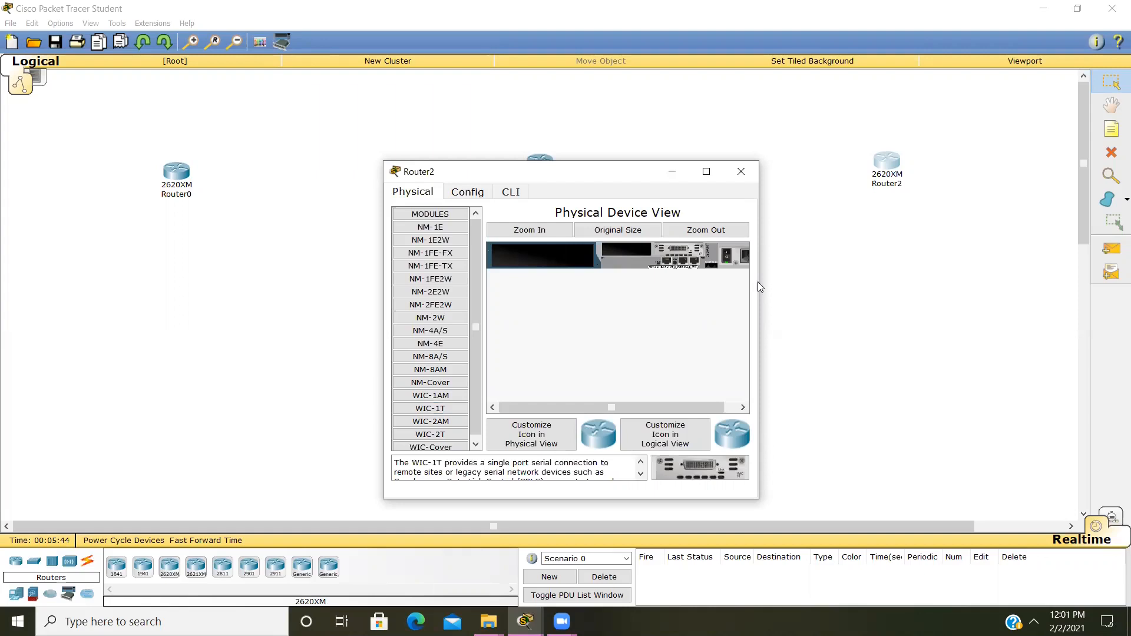
left_click(742, 172)
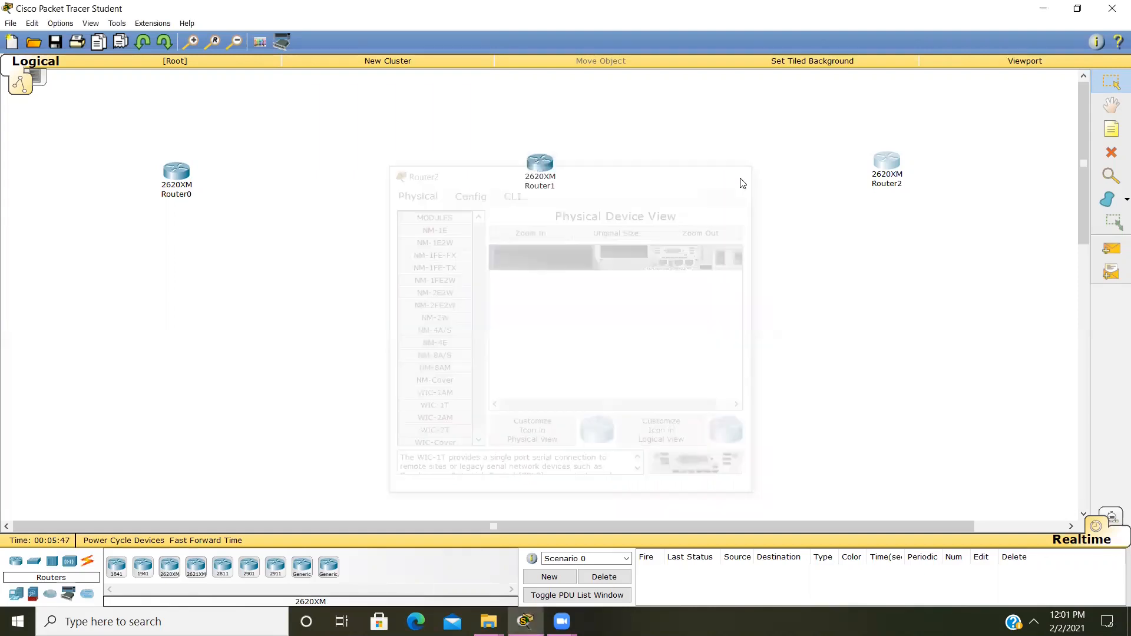
Place three 2950-24 switches, one below each router.
left_click(34, 561)
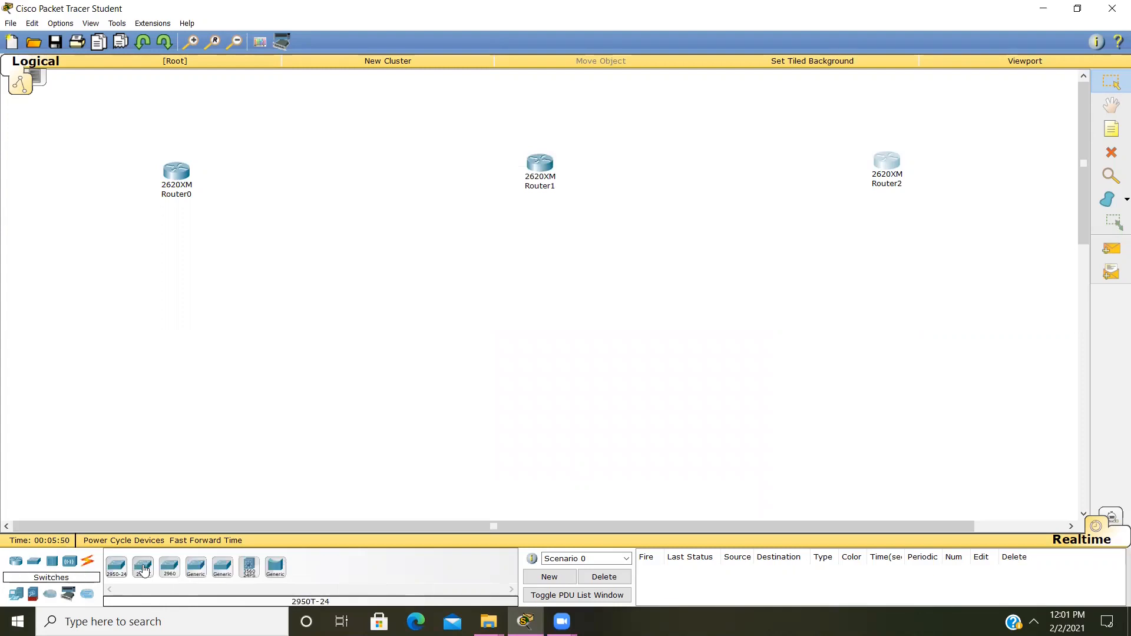
left_click(172, 327)
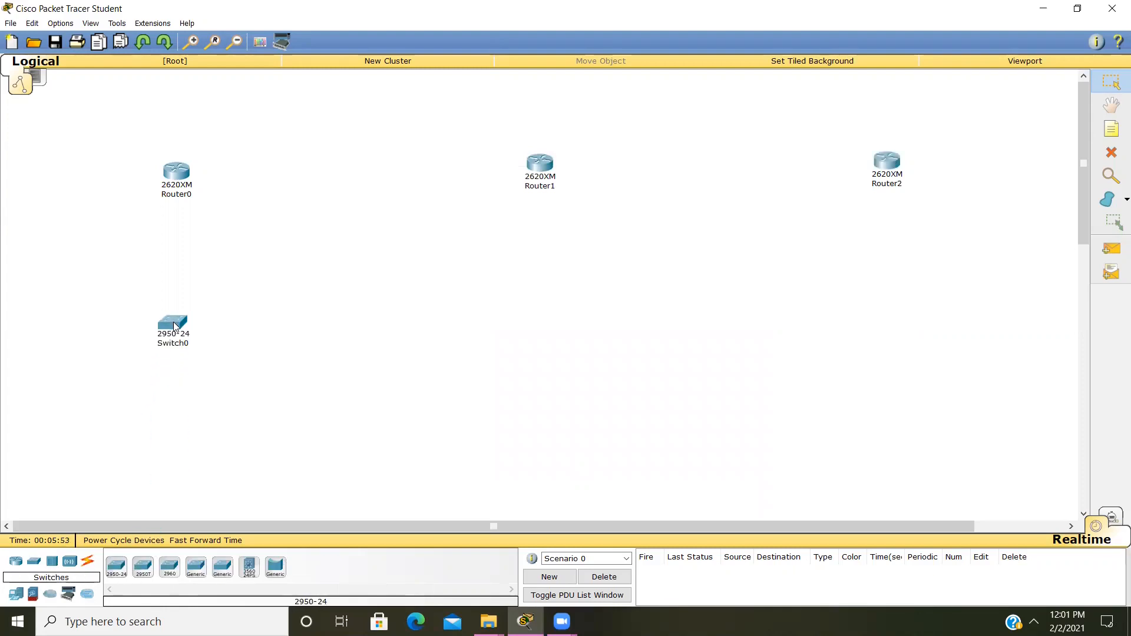
left_click(116, 567)
left_click(537, 335)
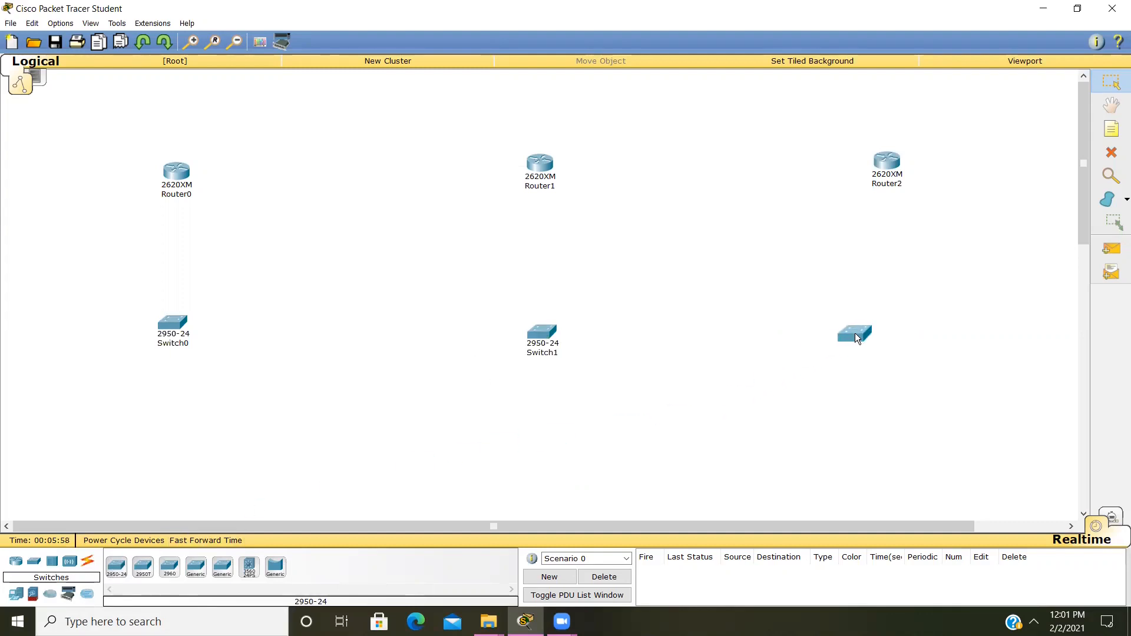
left_click(882, 330)
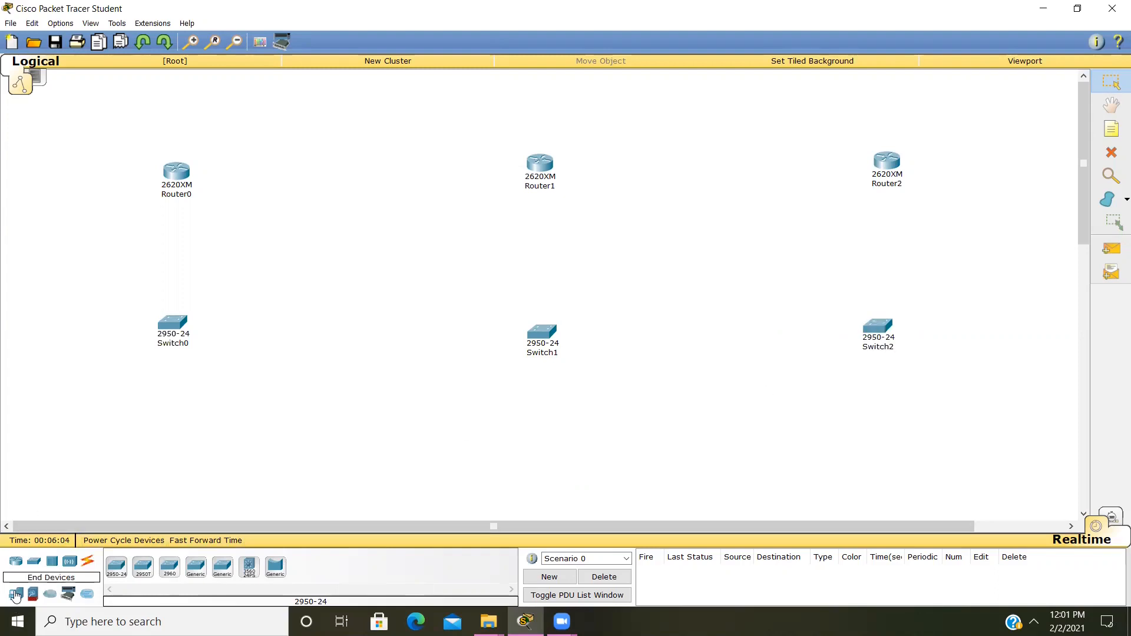
Place six PC-PT end devices along the lower workspace, two below each of the three switches.
left_click(16, 595)
left_click(116, 567)
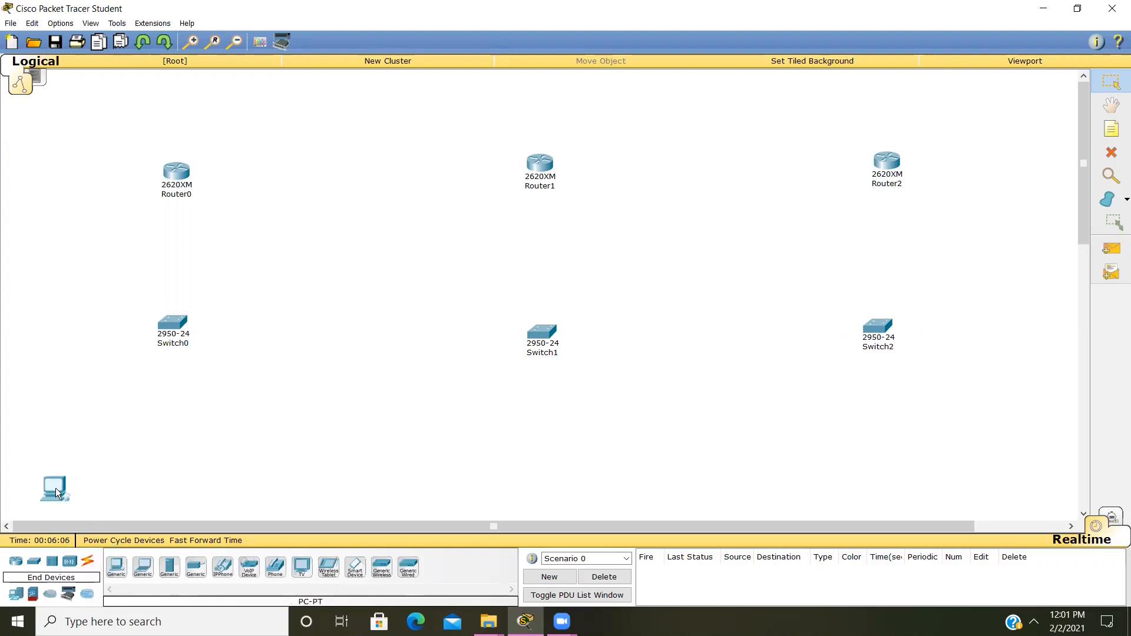
left_click(67, 451)
left_click(118, 565)
left_click(207, 464)
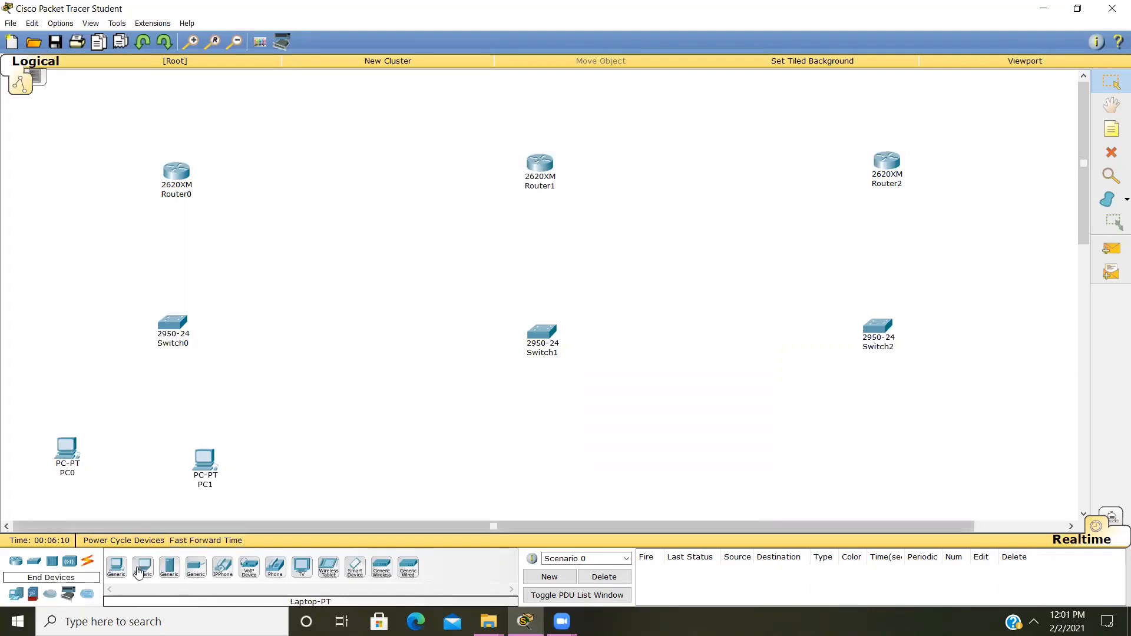
left_click(490, 441)
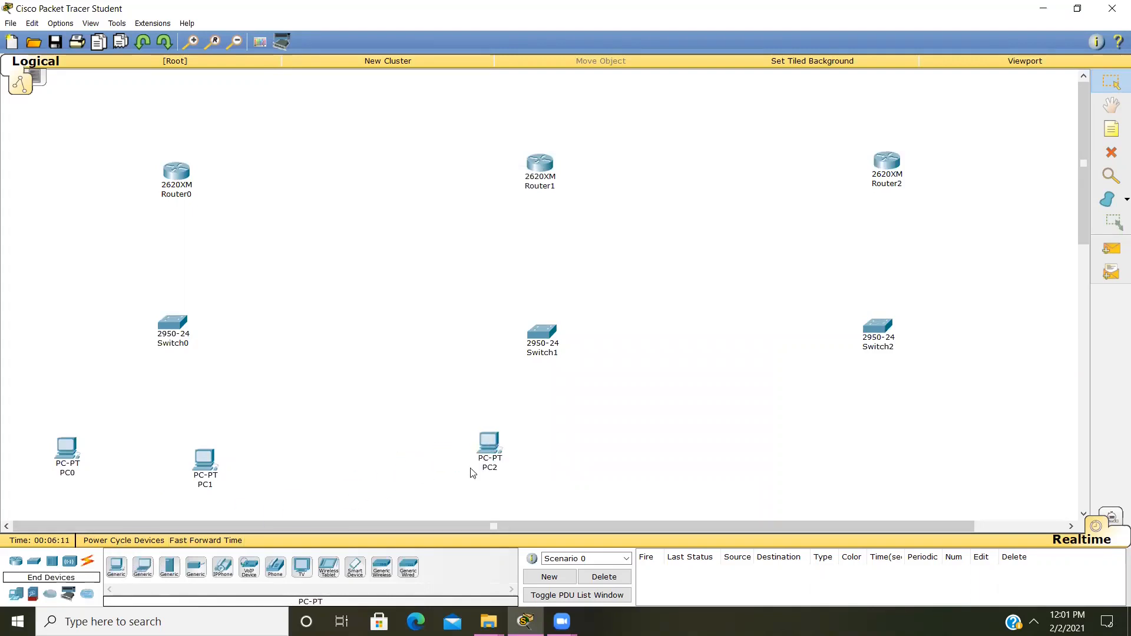
left_click(116, 567)
left_click(605, 442)
left_click(116, 567)
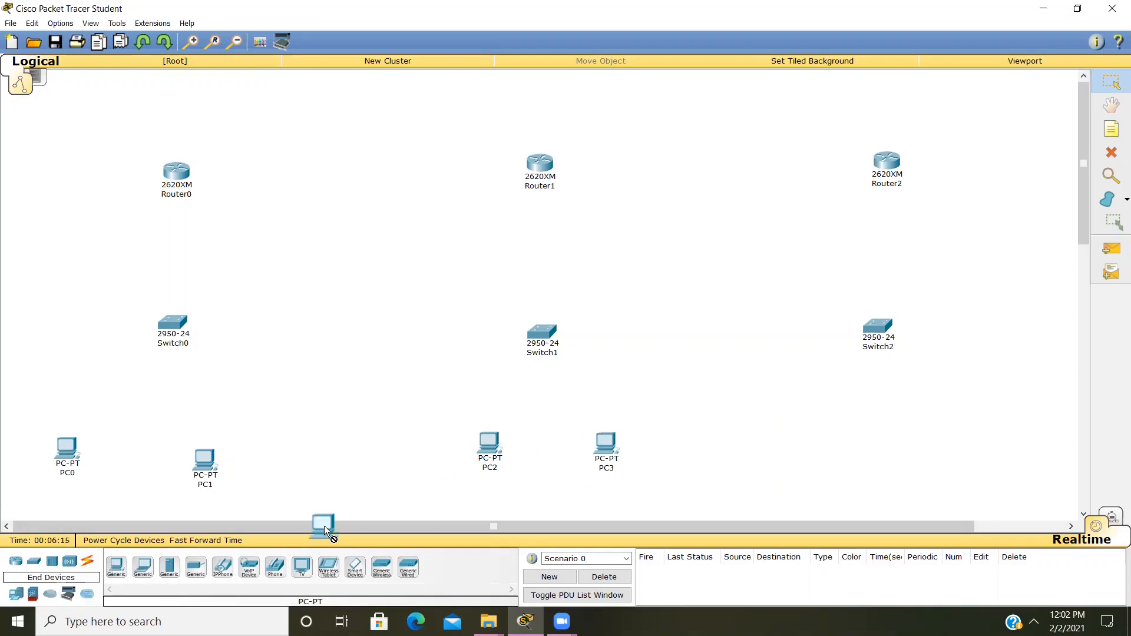
left_click(831, 436)
left_click(116, 567)
left_click(981, 439)
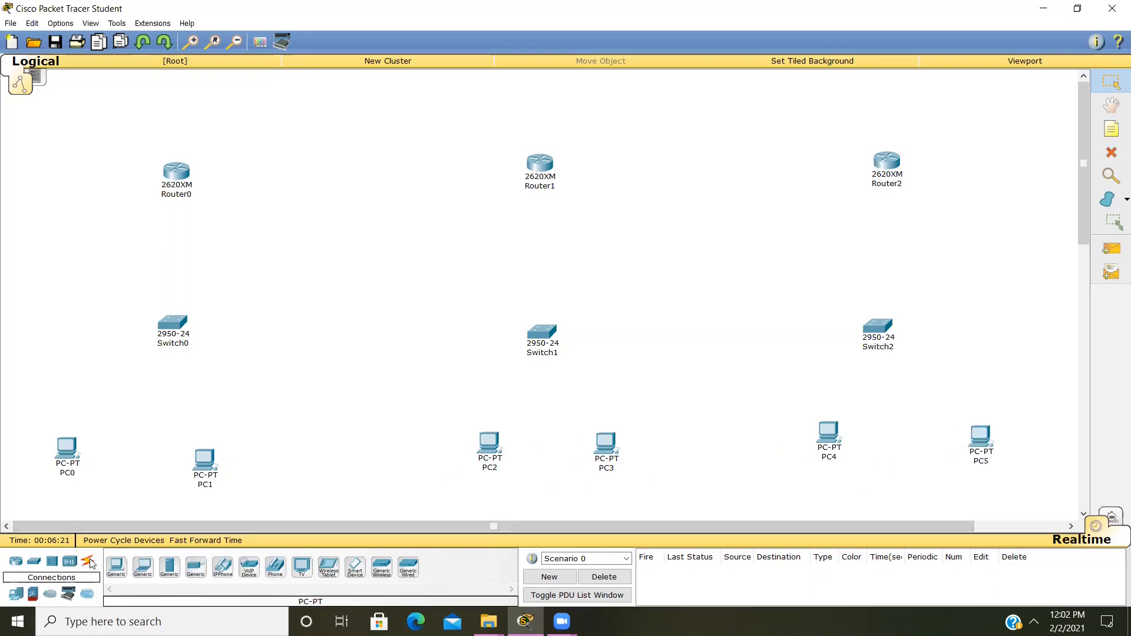
Connect PC0 and PC1 to Switch0 using automatically chosen connection types.
left_click(94, 566)
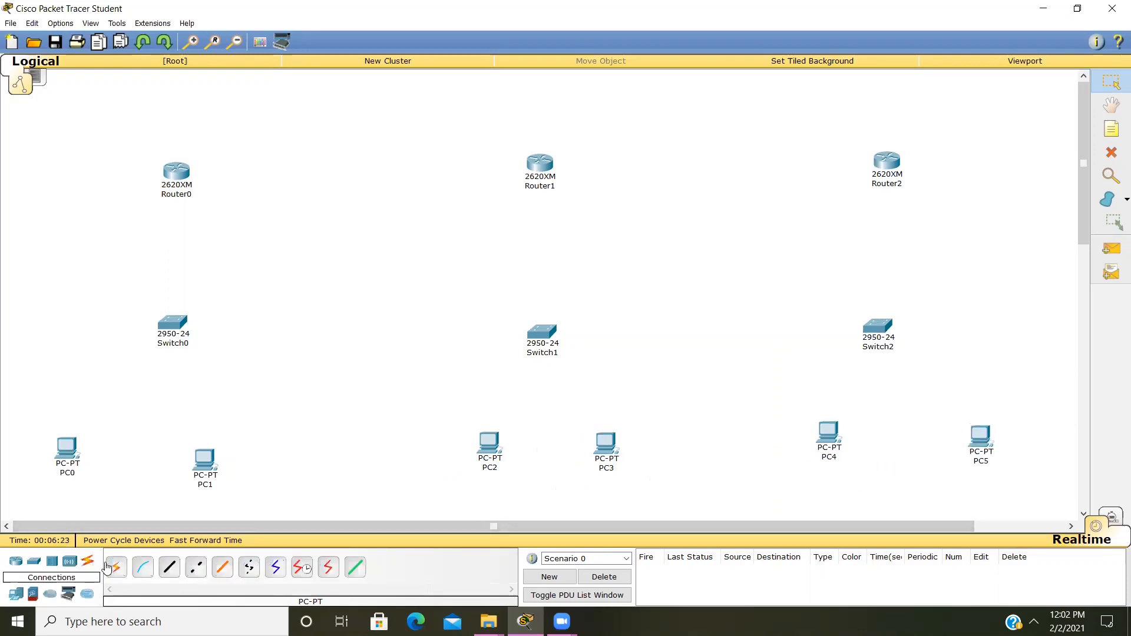
left_click(116, 569)
left_click(67, 448)
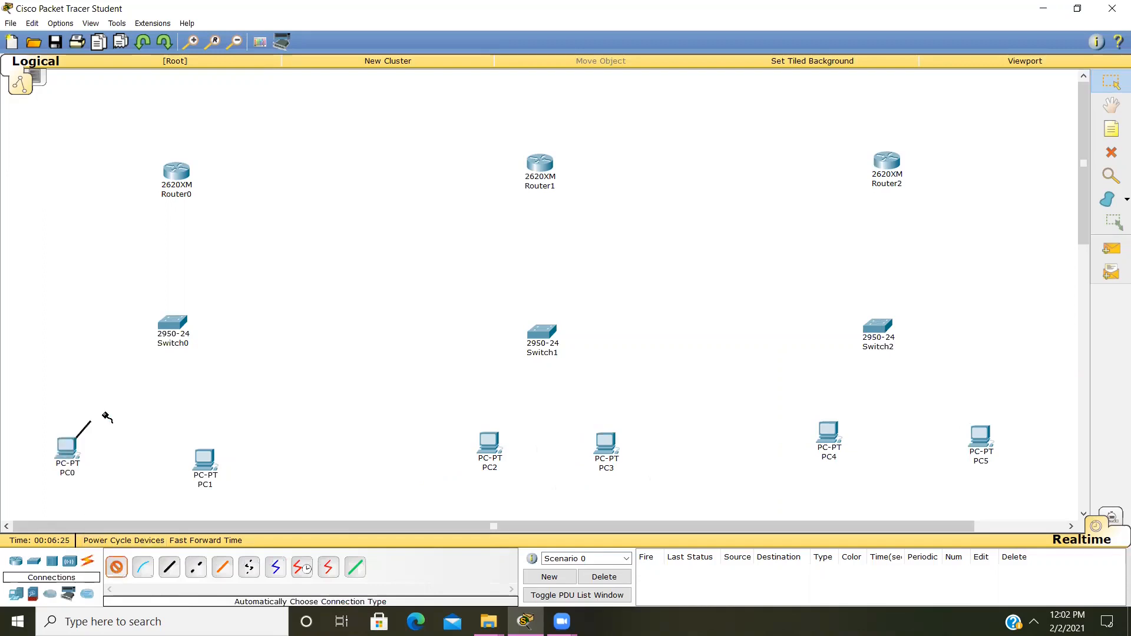
left_click(170, 331)
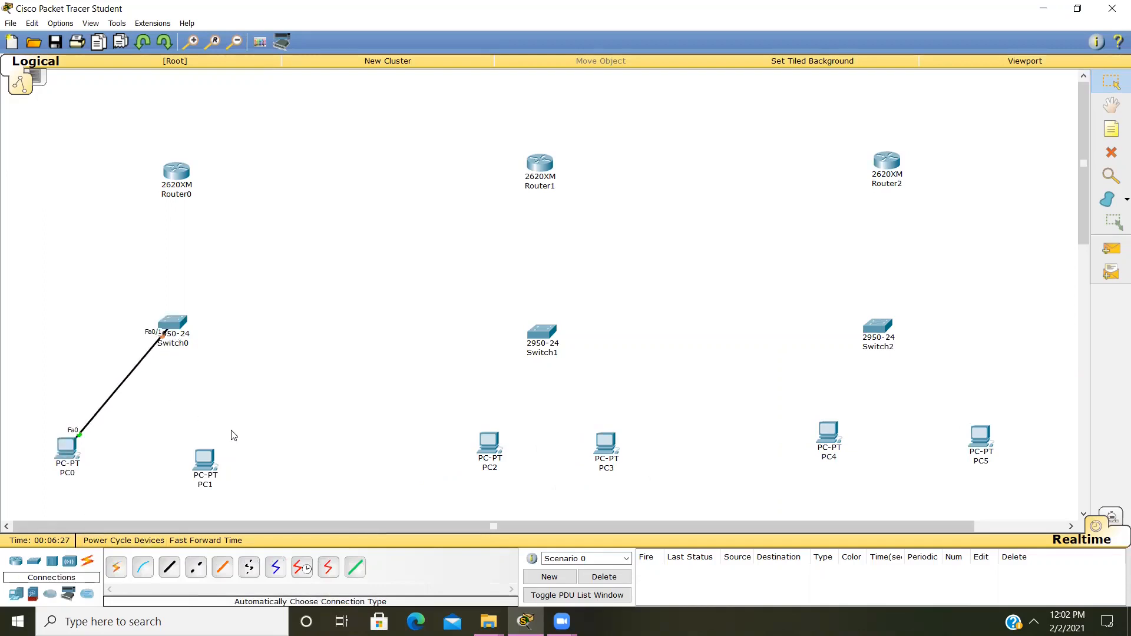
left_click(117, 567)
left_click(212, 461)
left_click(173, 325)
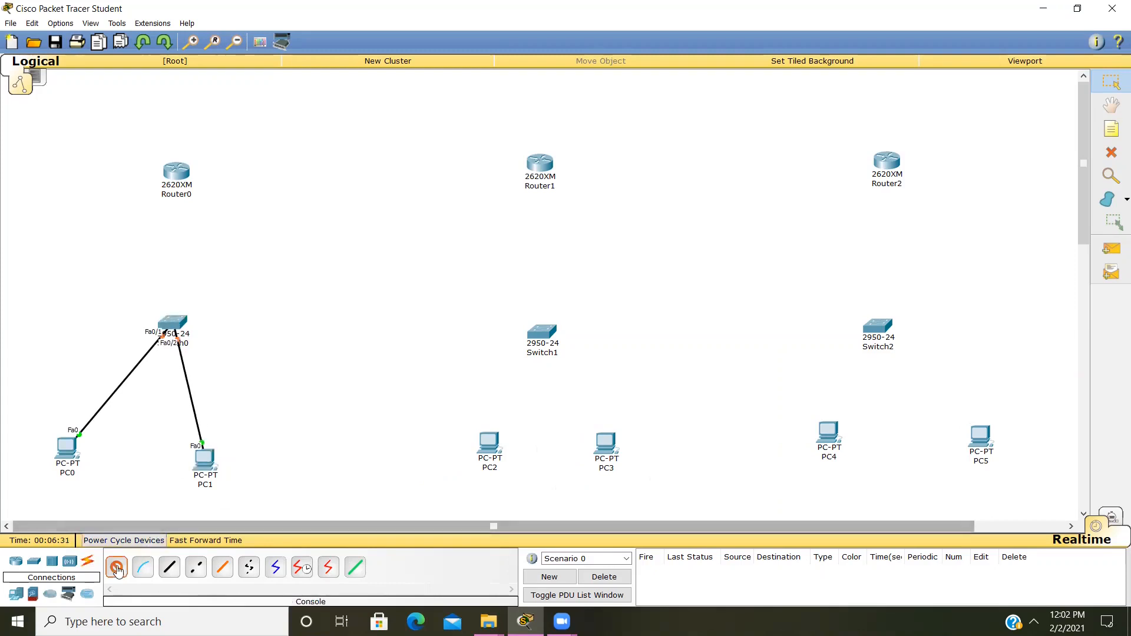
left_click(485, 446)
key("ctrl+c")
key("ctrl+v")
left_click_drag(487, 452, 582, 585)
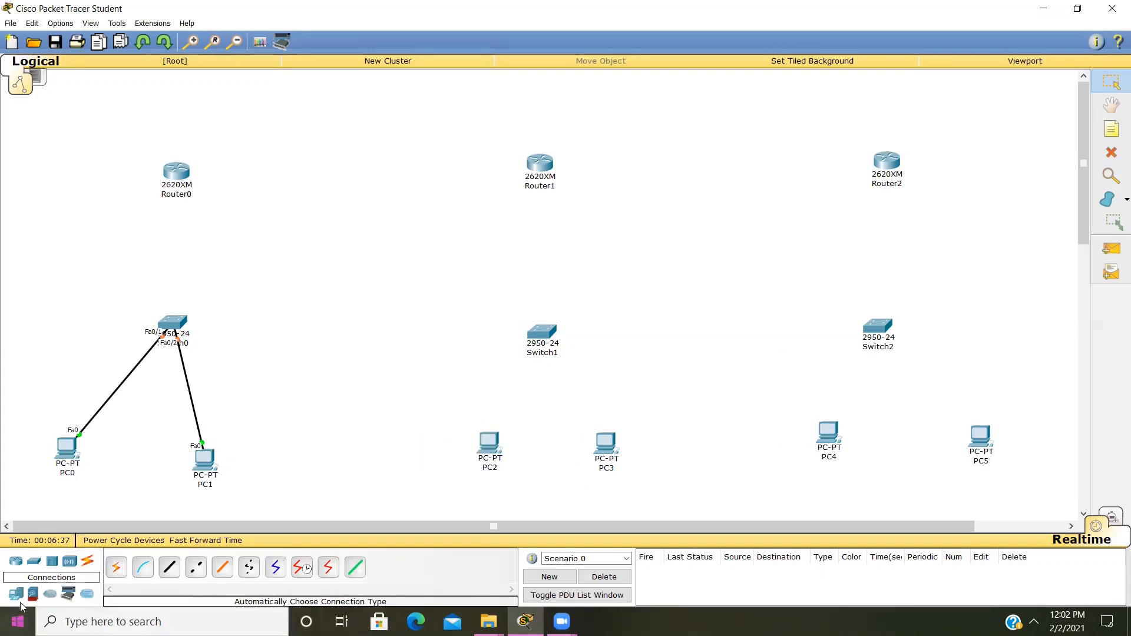
Connect PC2 and PC3 to Switch1 using automatically chosen connection types.
left_click(120, 574)
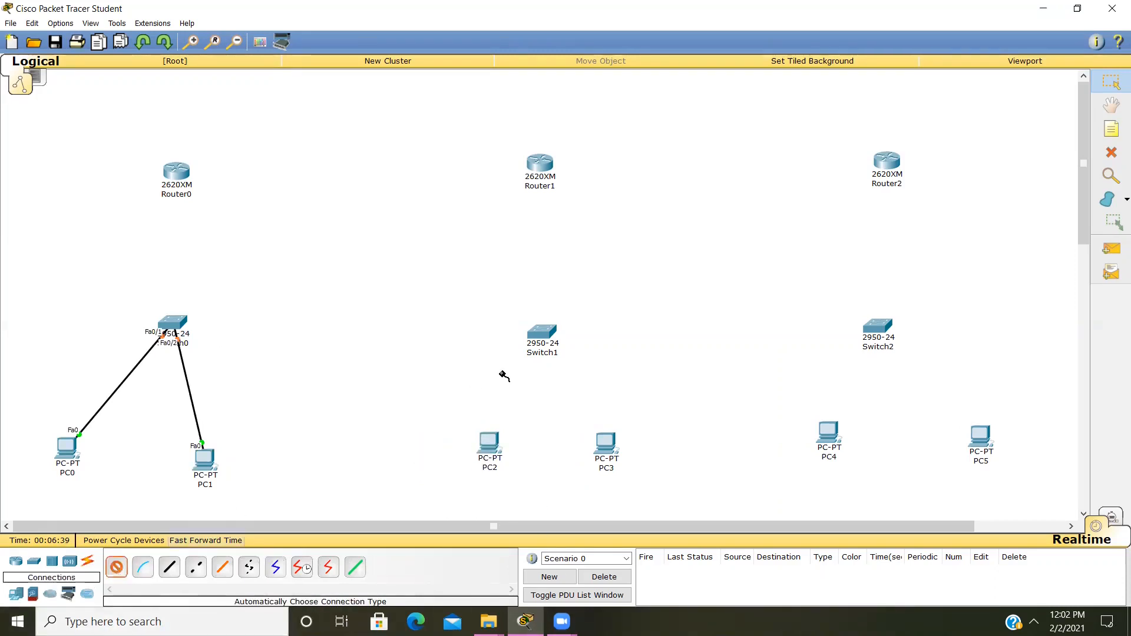
left_click(483, 439)
left_click(541, 333)
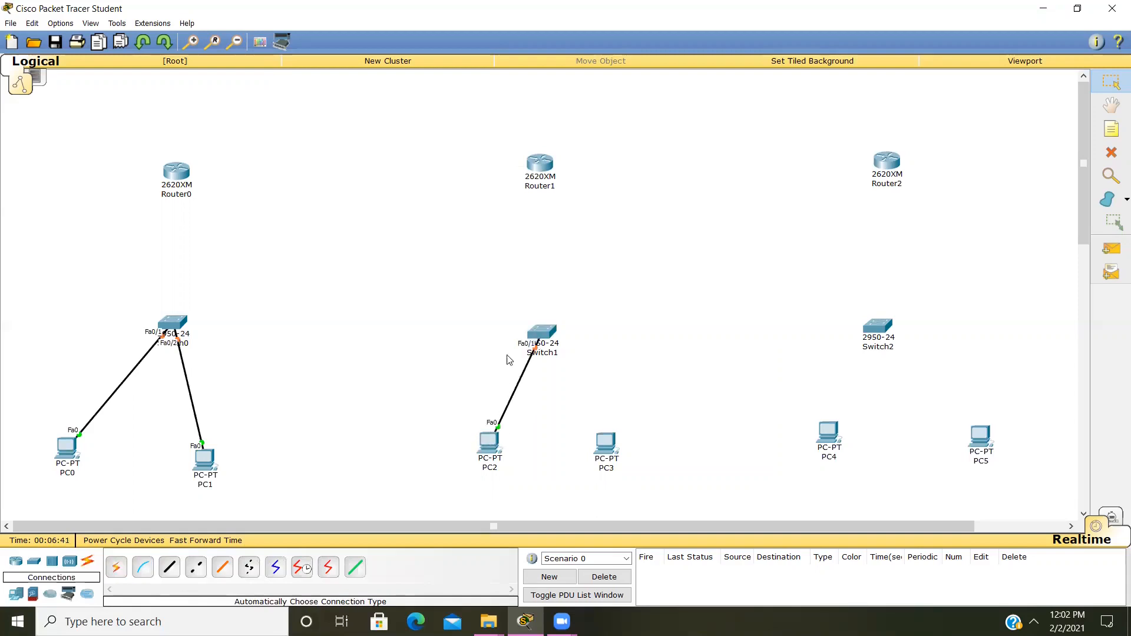
left_click(116, 568)
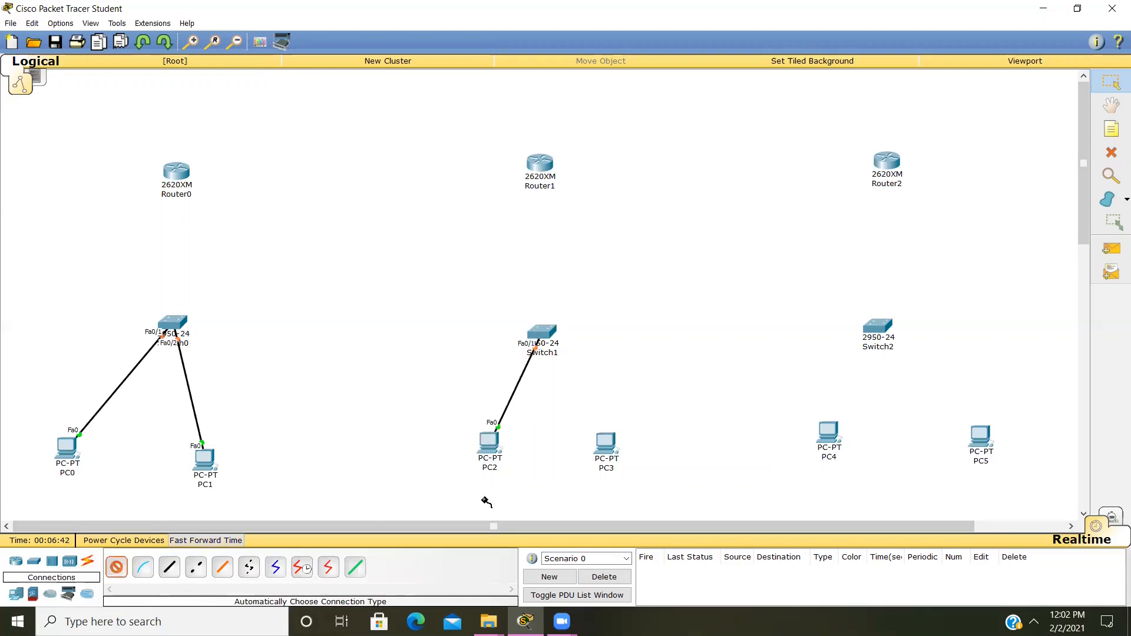
left_click(604, 441)
left_click(541, 333)
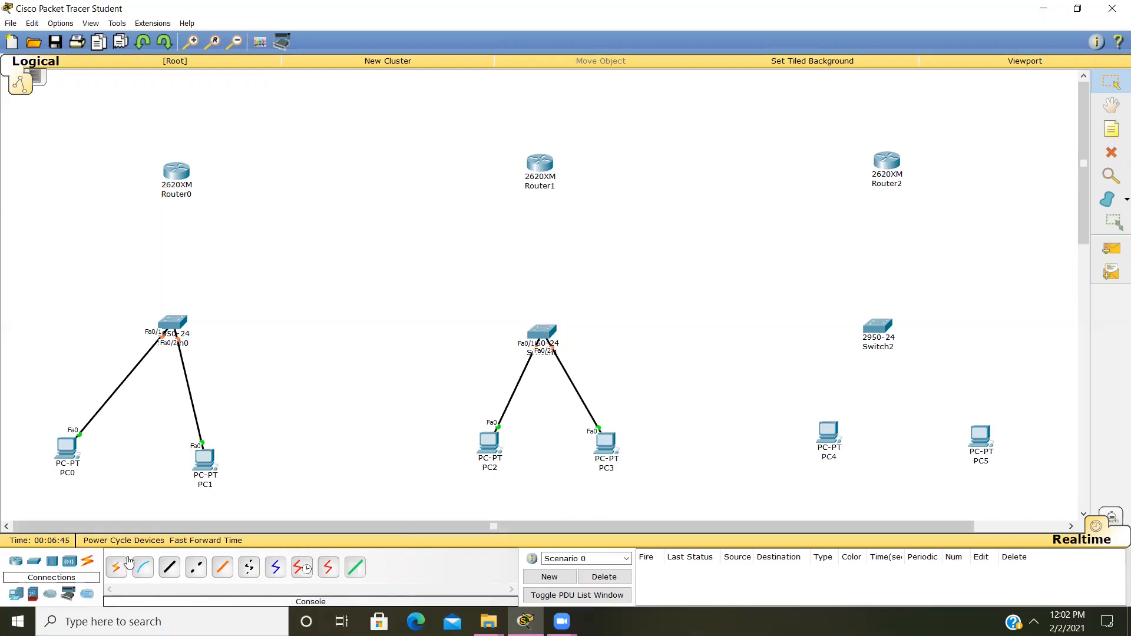
Connect PC4 and PC5 to Switch2 using automatically chosen connection types.
left_click(121, 569)
left_click(833, 437)
left_click(876, 327)
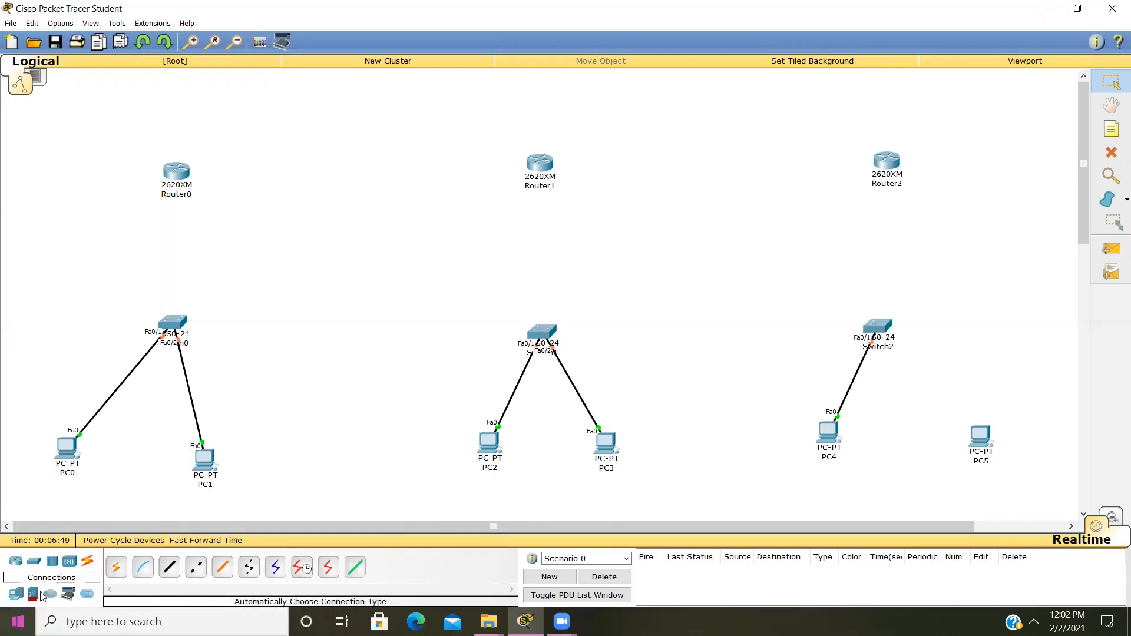
left_click(116, 568)
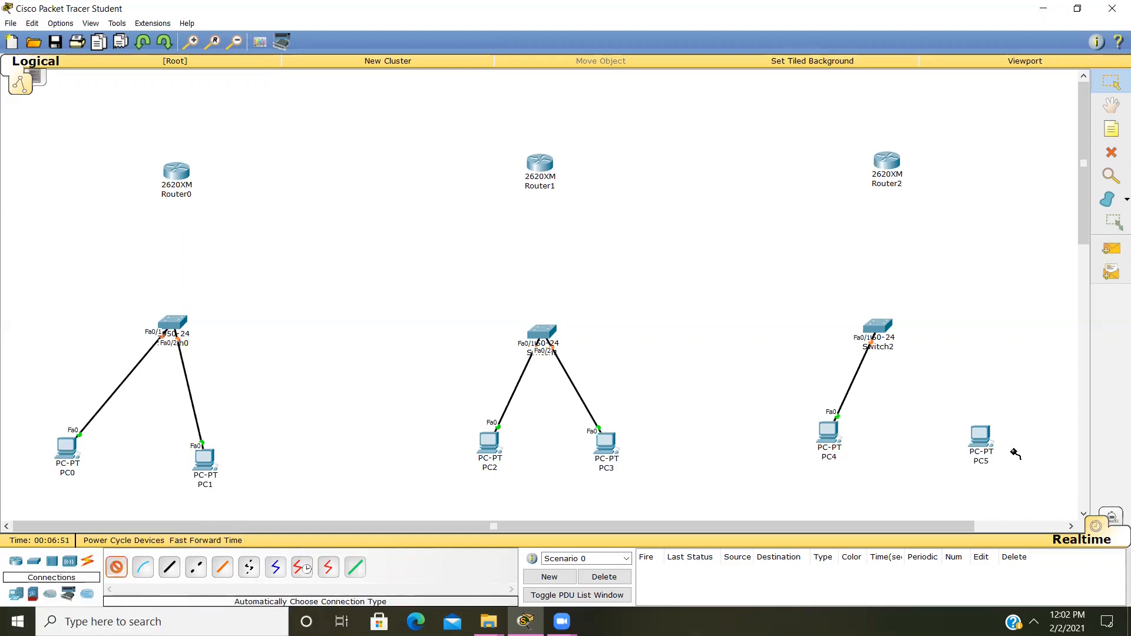
left_click(980, 437)
left_click(874, 330)
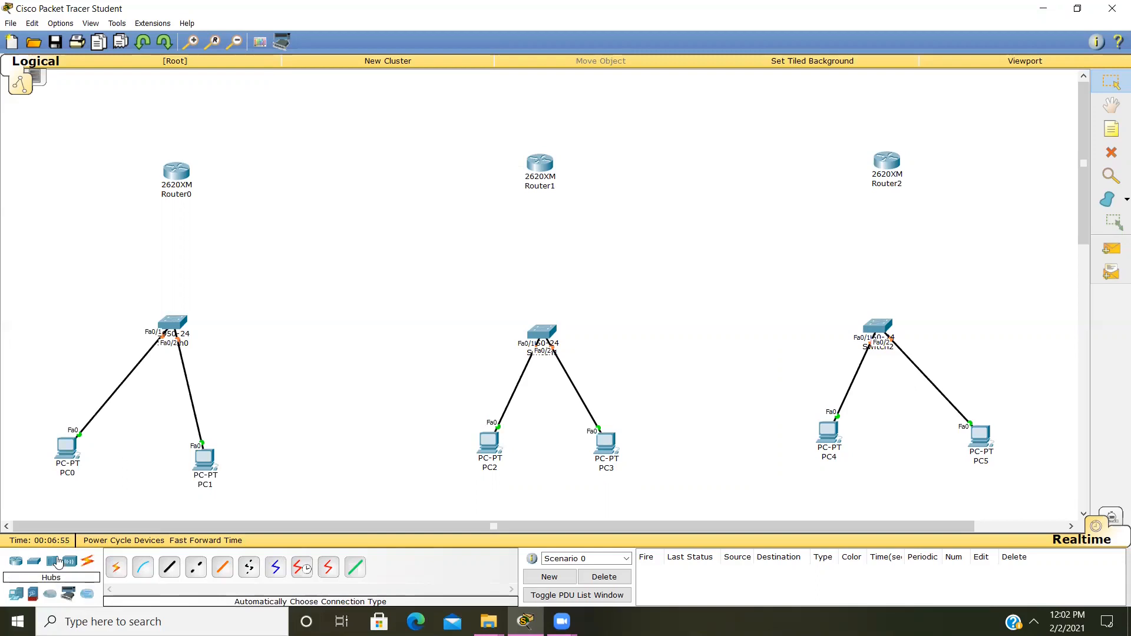
Connect Switch0 to Router0, Switch1 to Router1 and Switch2 to Router2 using automatically chosen connection types.
left_click(116, 568)
left_click(182, 323)
left_click(176, 174)
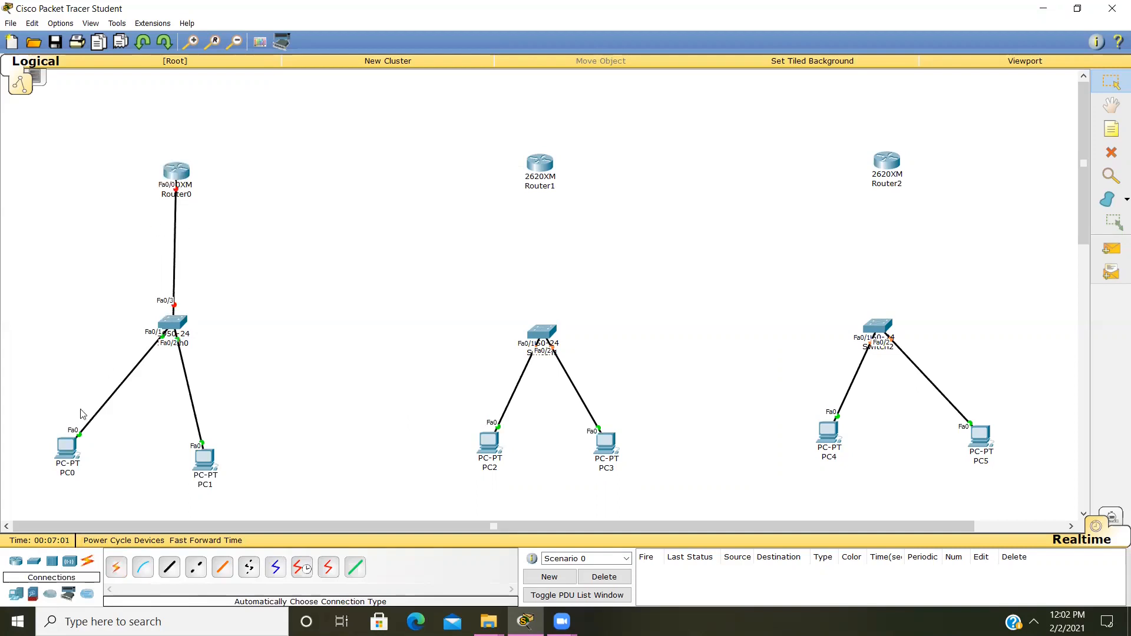
left_click(116, 568)
left_click(539, 332)
left_click(540, 165)
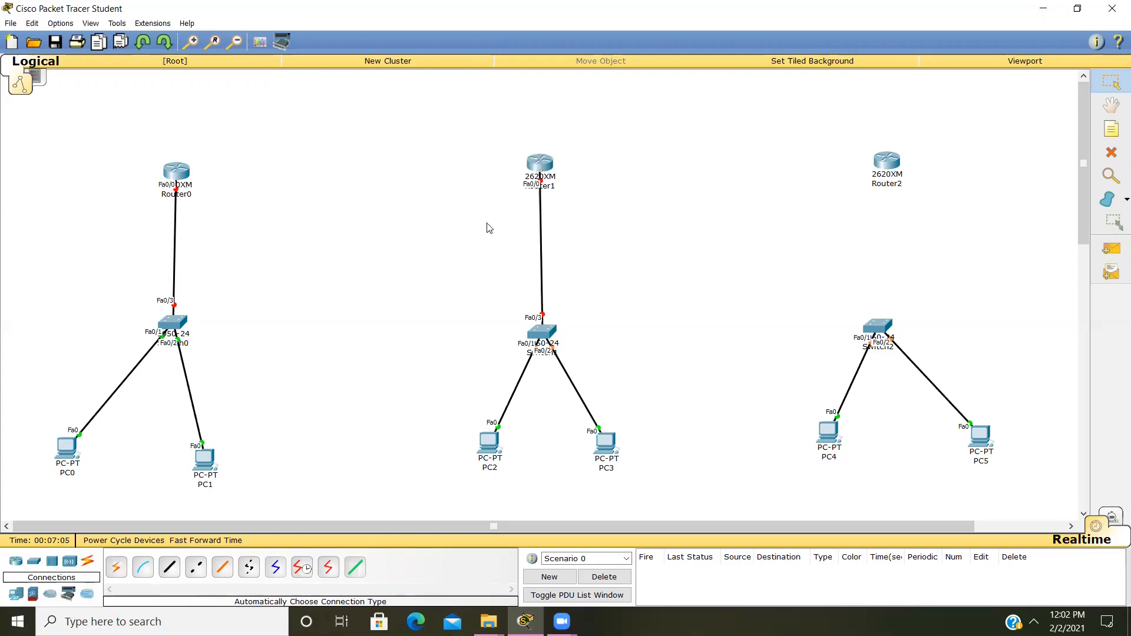
left_click(116, 567)
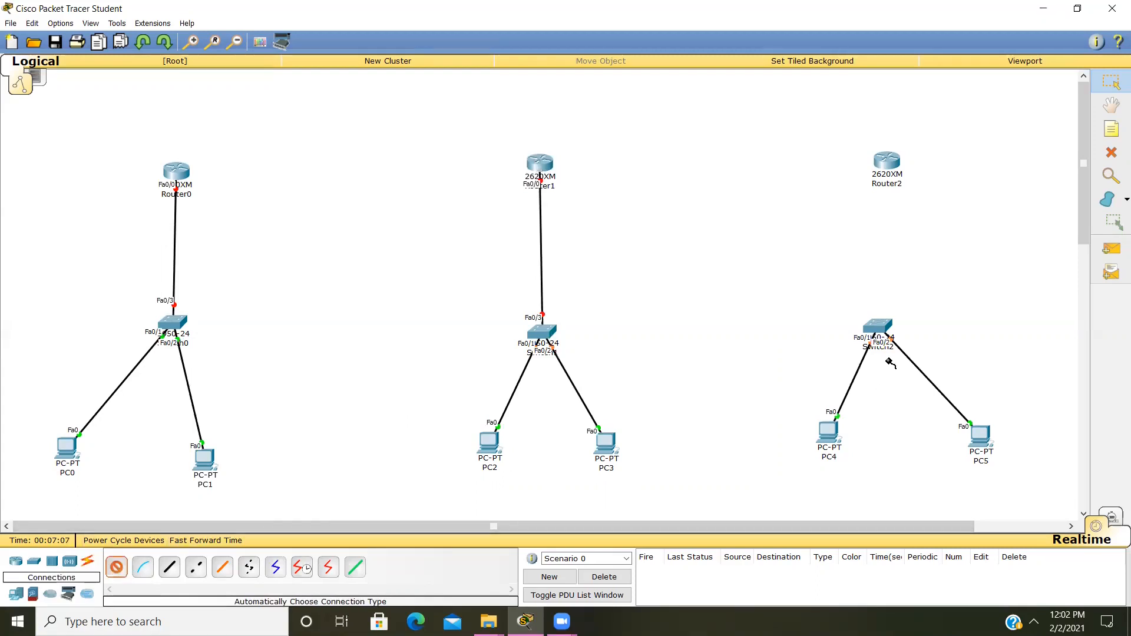
left_click(881, 326)
left_click(887, 162)
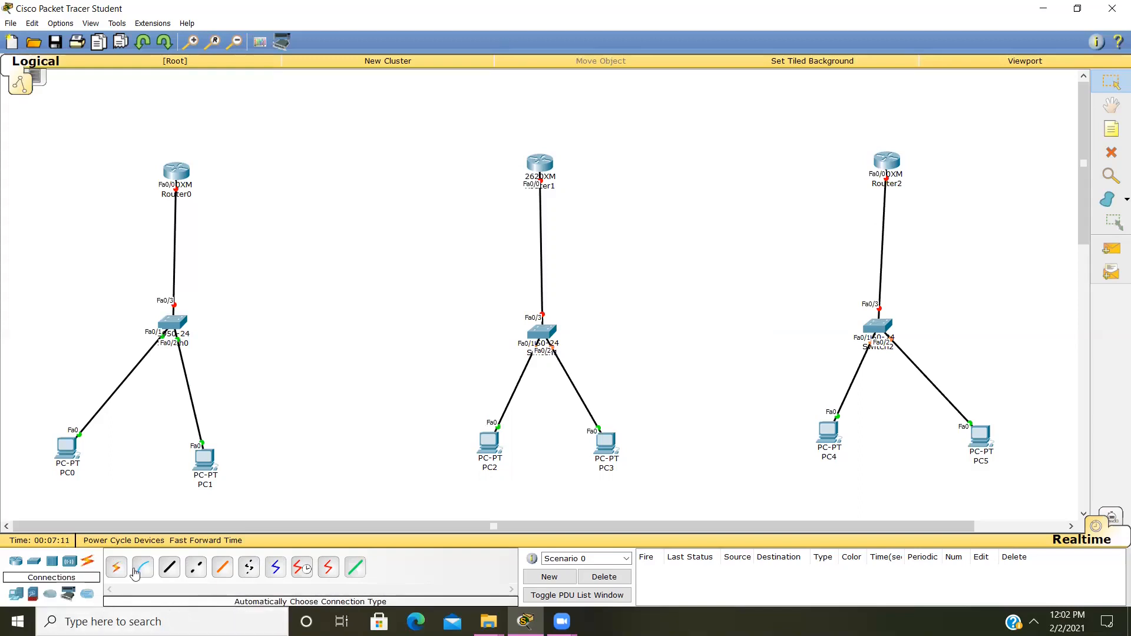
Link Router0 to Router1 with an automatically chosen connection.
left_click(115, 567)
left_click(174, 176)
left_click(540, 164)
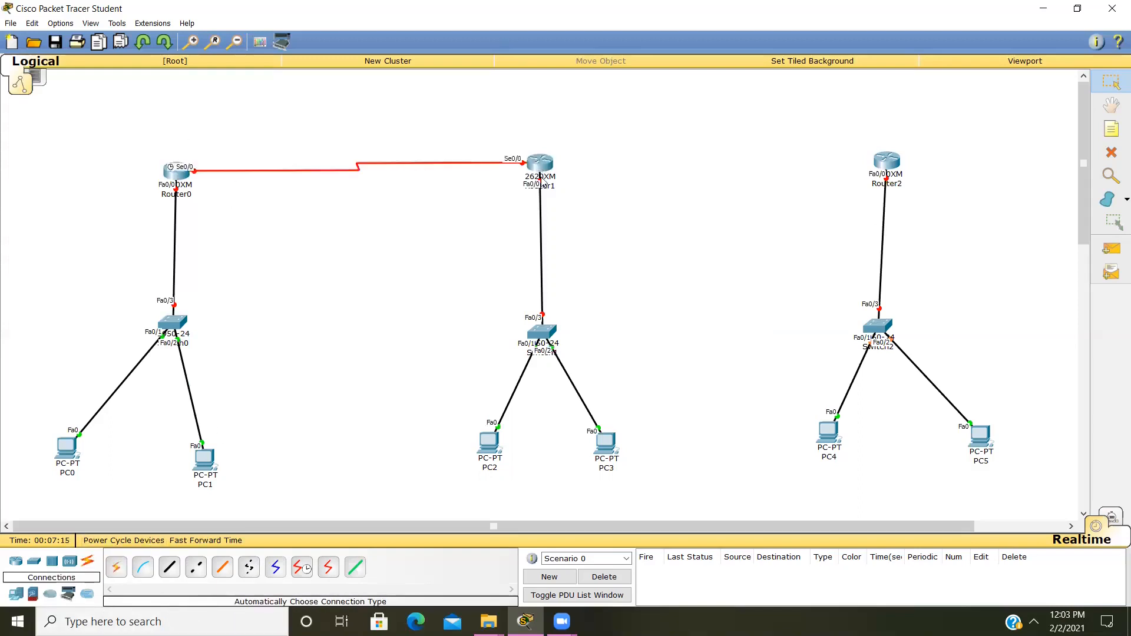
left_click(115, 567)
left_click(536, 164)
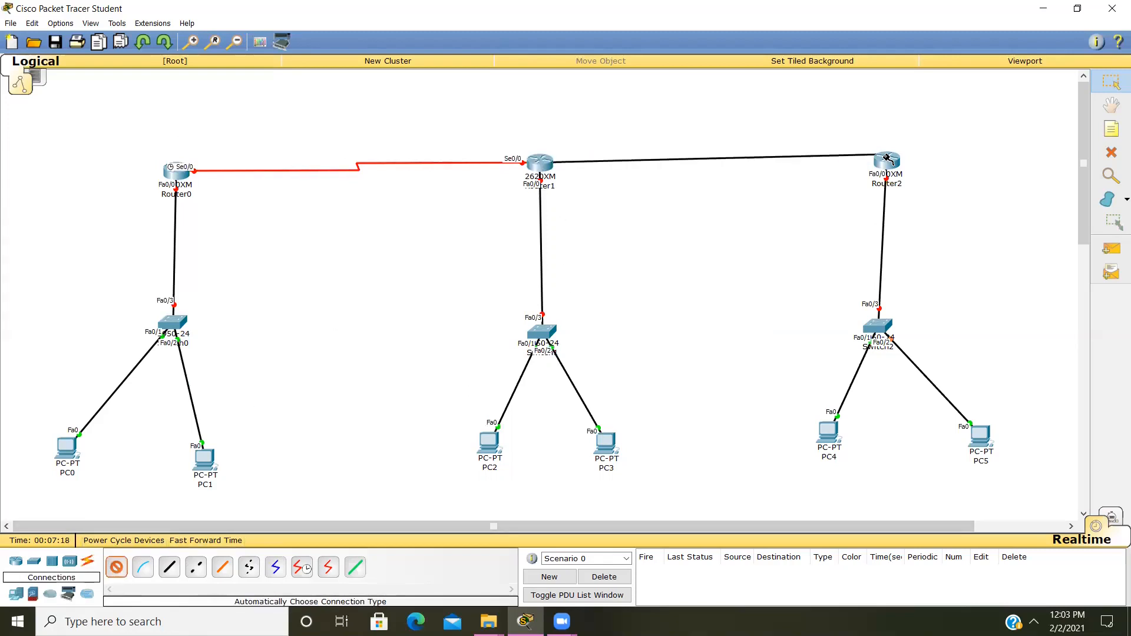
left_click(885, 159)
left_click(664, 269)
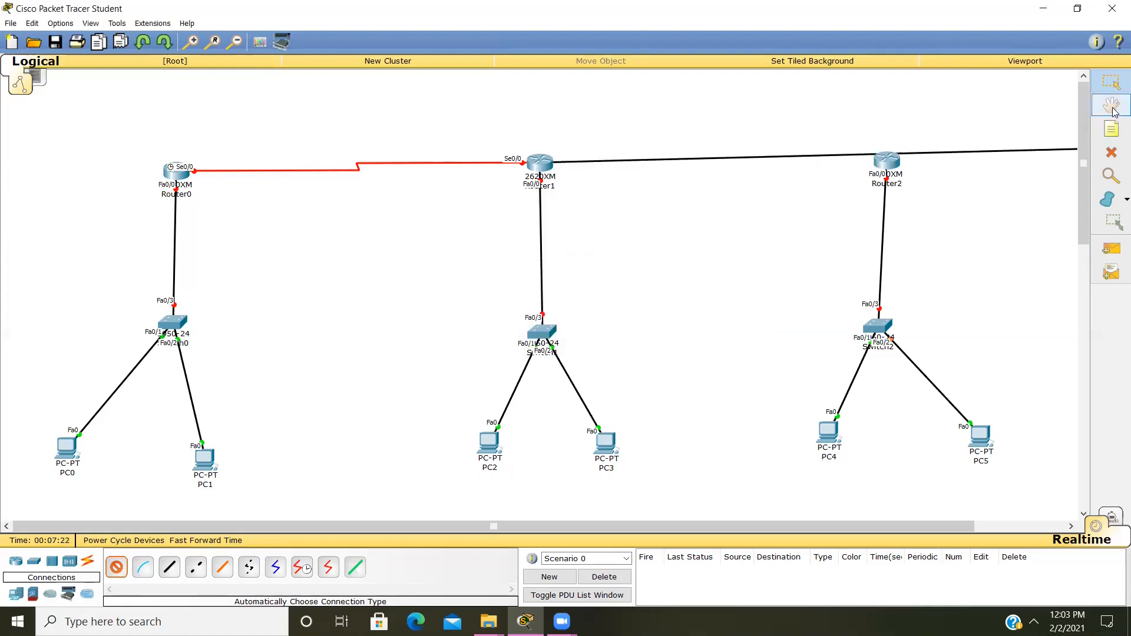
left_click(1111, 152)
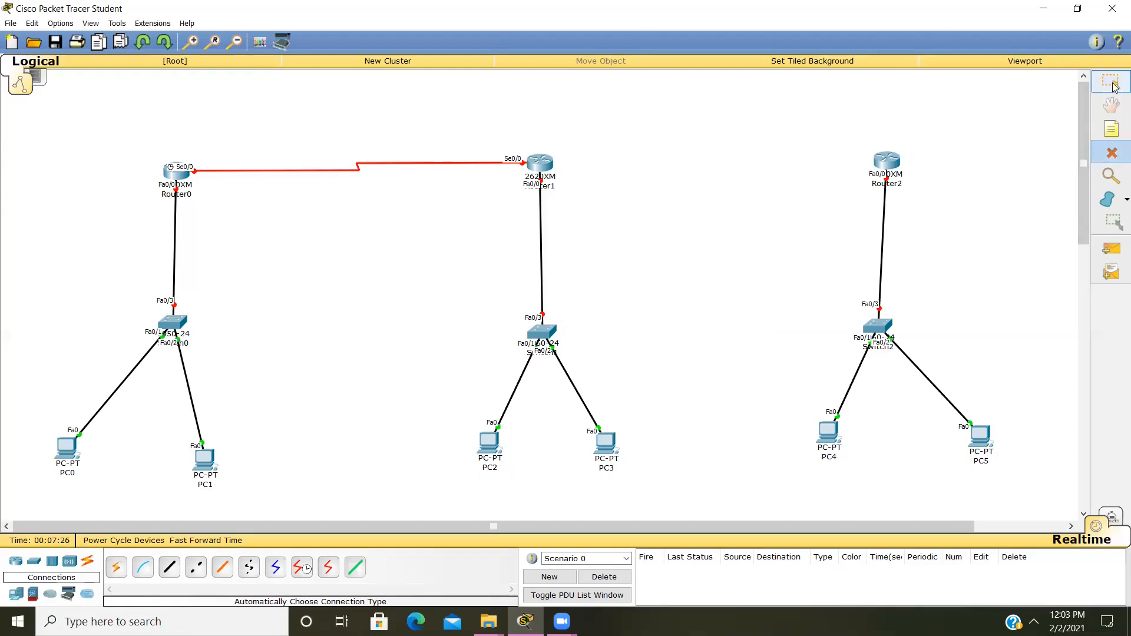
left_click(1112, 106)
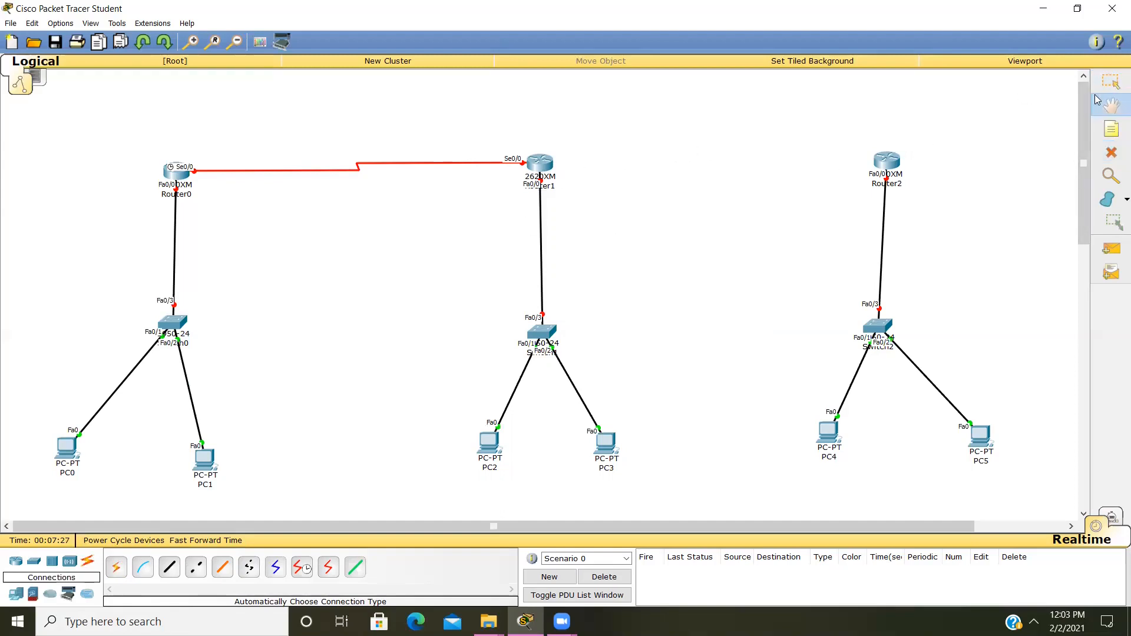
left_click(1111, 83)
Install a second WIC-1T module in Router1's empty WIC slot, powering the router off before and on after the installation.
left_click(535, 167)
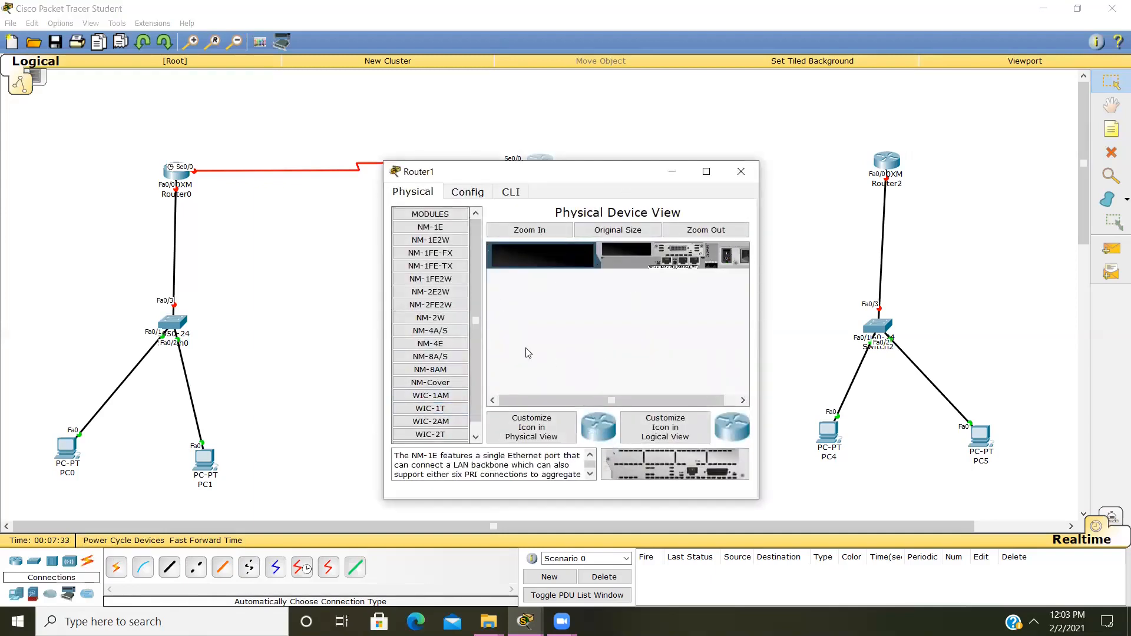
left_click_drag(430, 408, 629, 254)
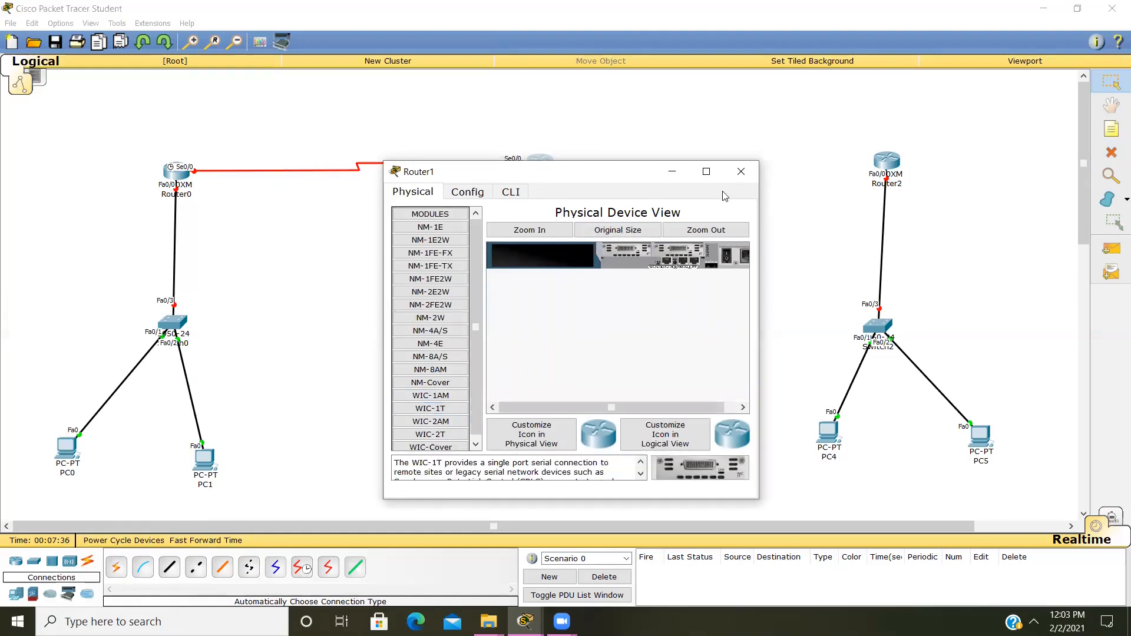
left_click(726, 255)
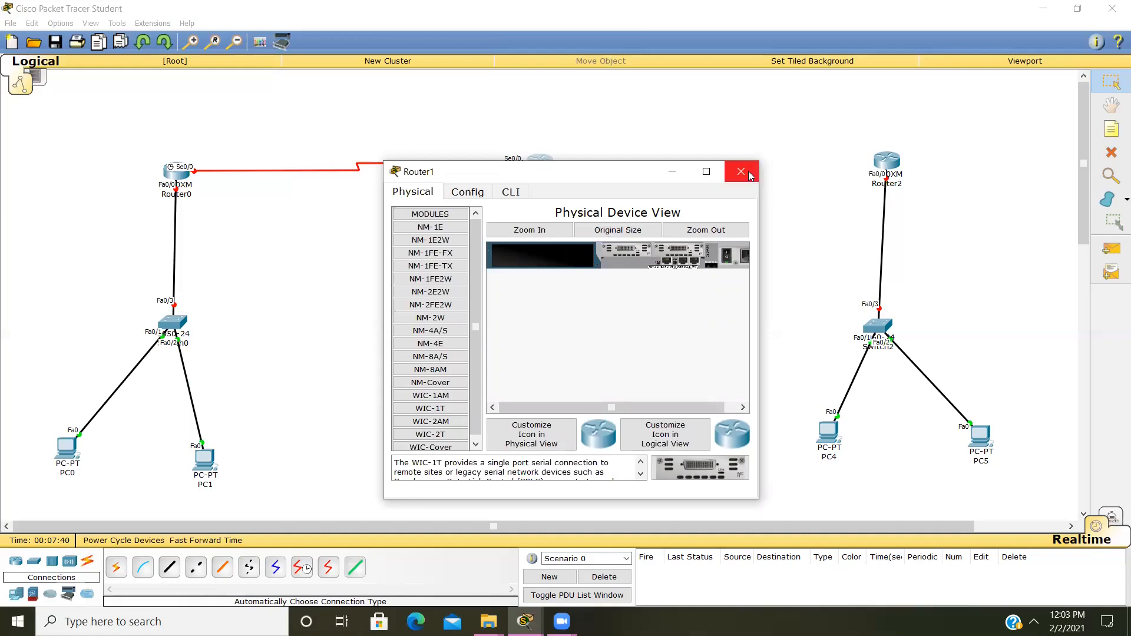
left_click(748, 171)
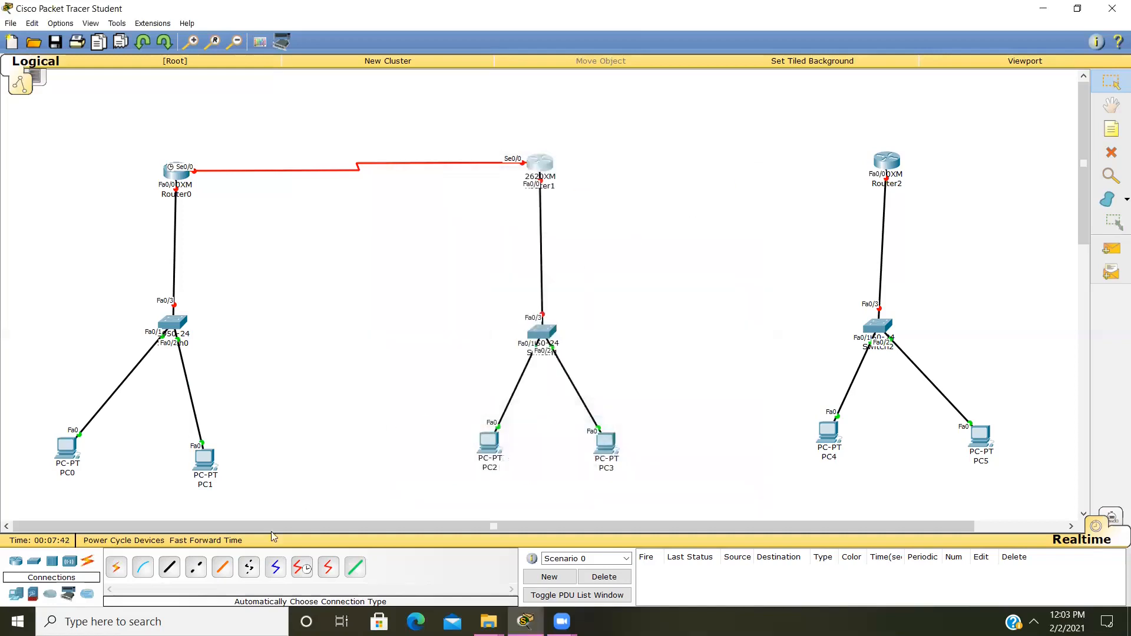
Link Router1 to Router2 with an automatically chosen connection and shift Router0 slightly so its serial port label is clear of the icon.
left_click(116, 566)
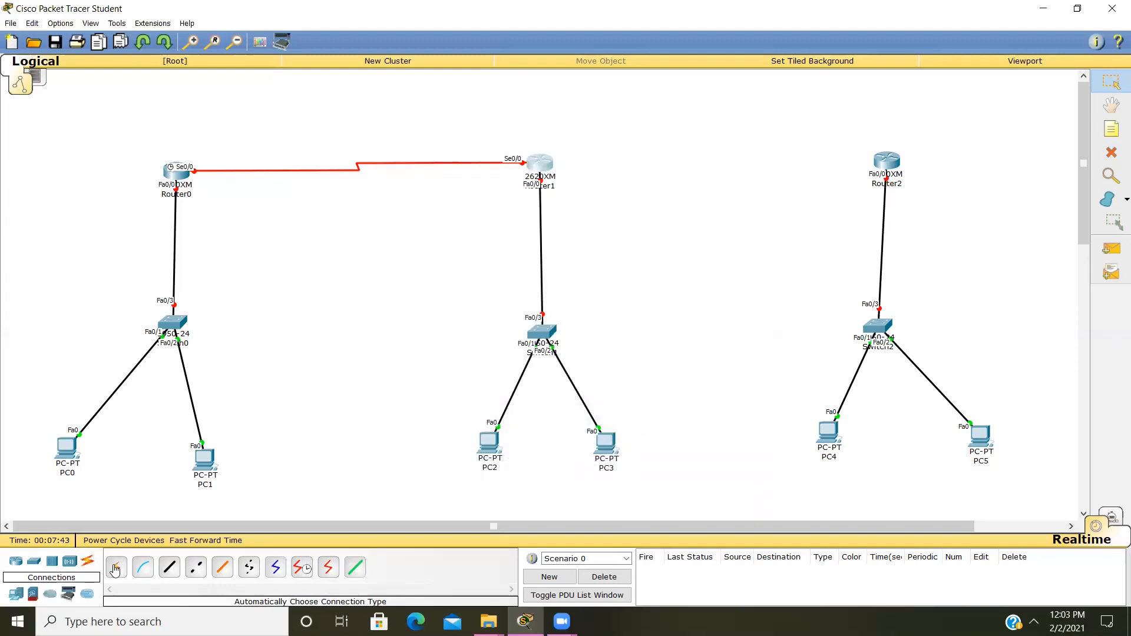
left_click(548, 165)
left_click(870, 161)
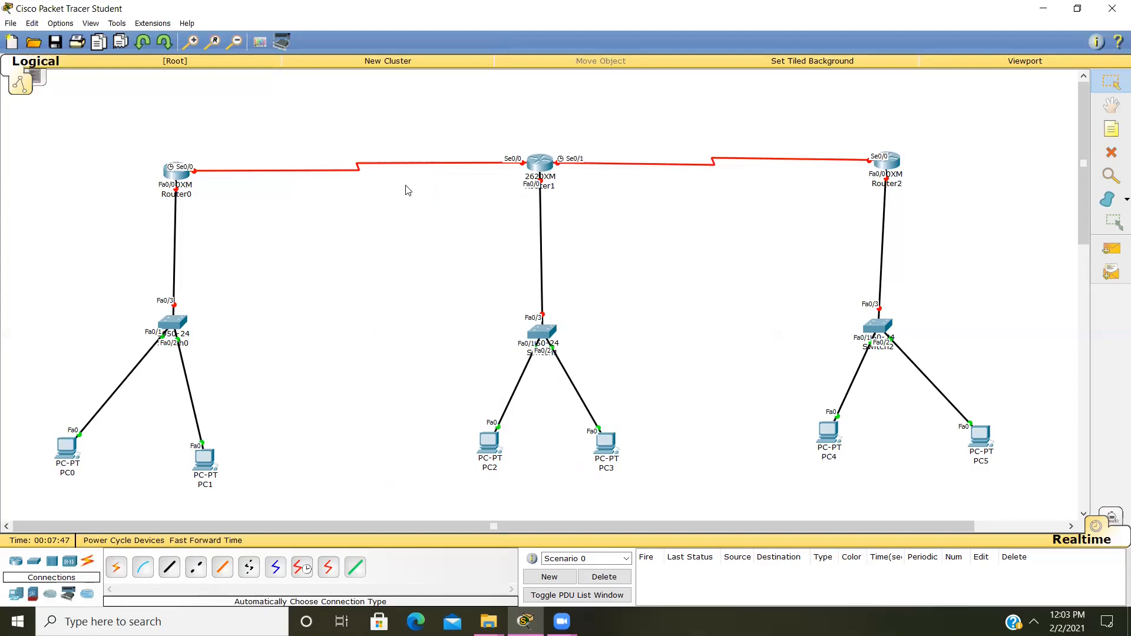
left_click_drag(172, 175, 175, 172)
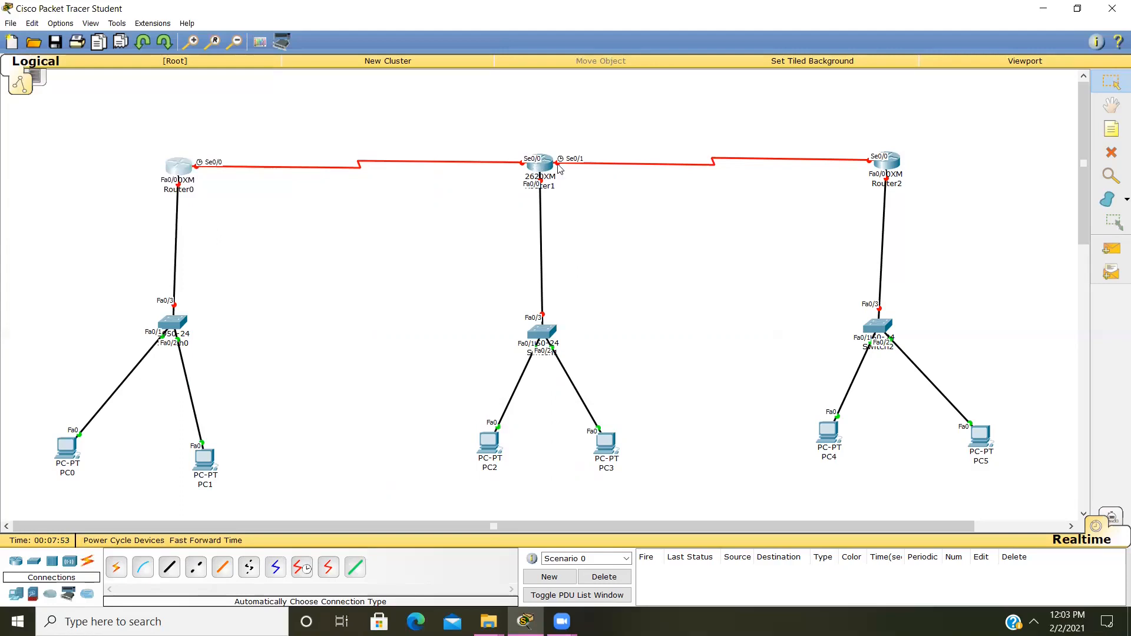
left_click(544, 171)
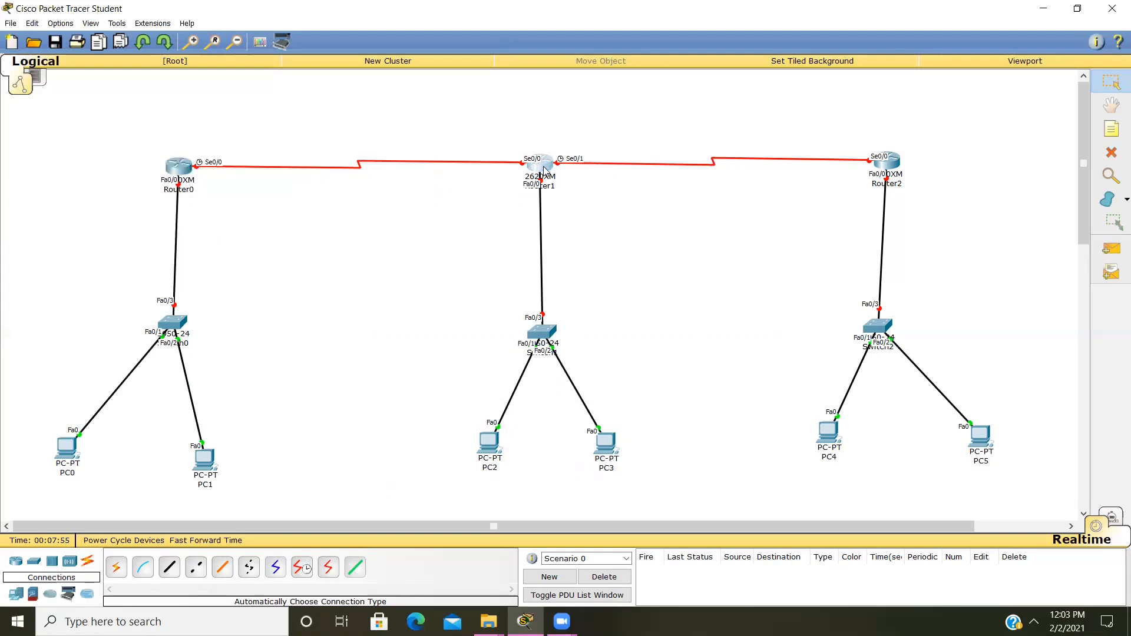
left_click(545, 170)
left_click(739, 173)
Give PC0 the static IP address 192.168.100.1 with subnet mask 255.255.255.0.
left_click(73, 454)
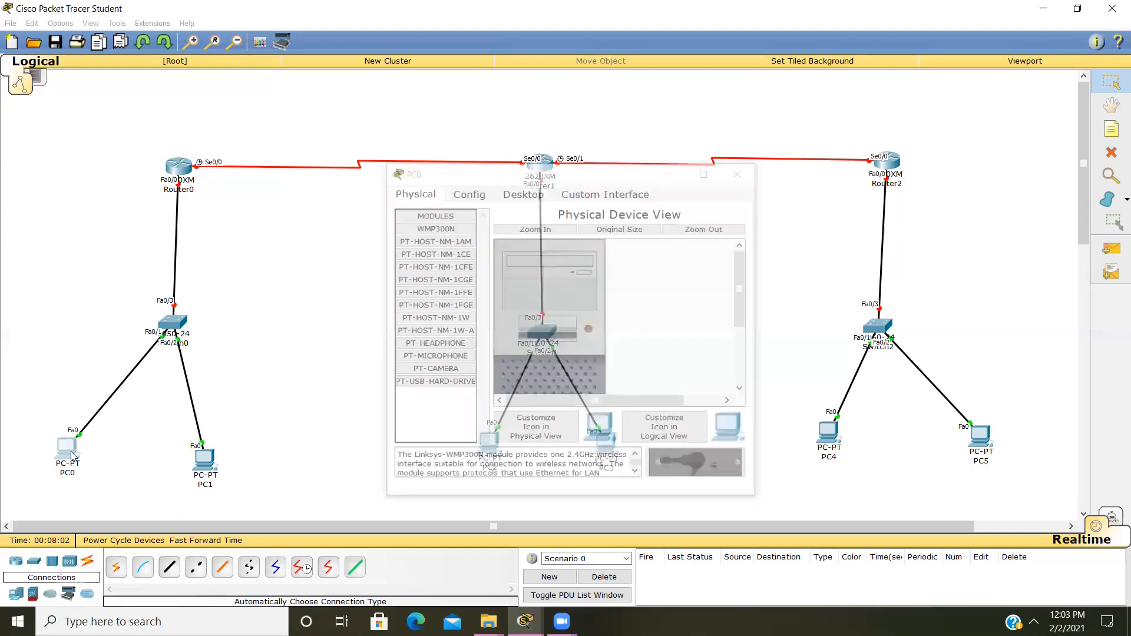
left_click(524, 193)
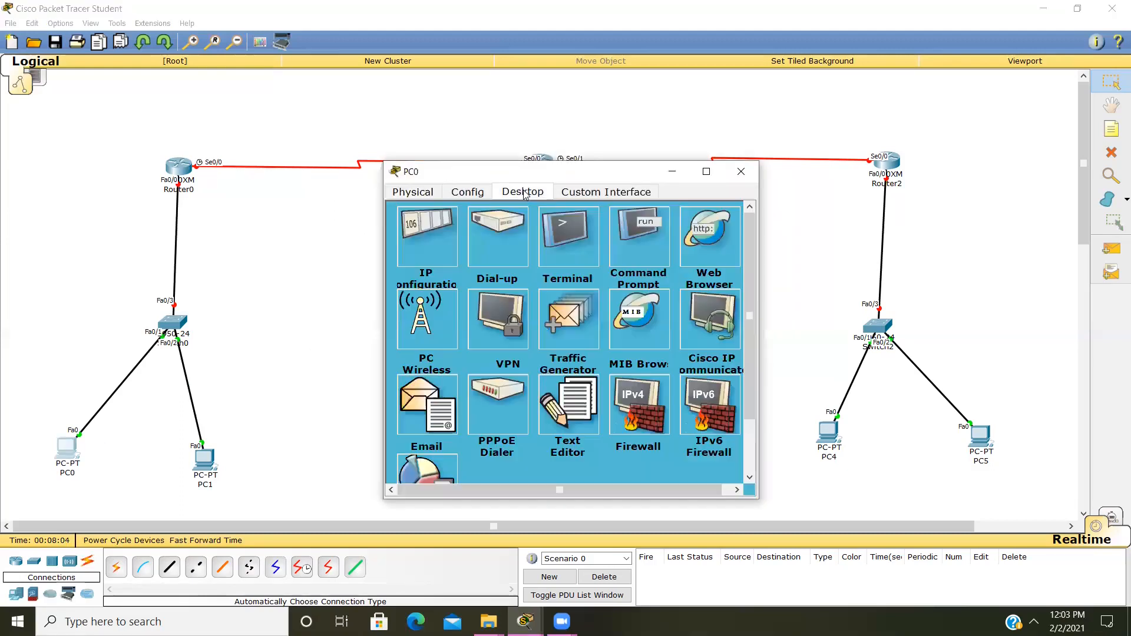
left_click(445, 248)
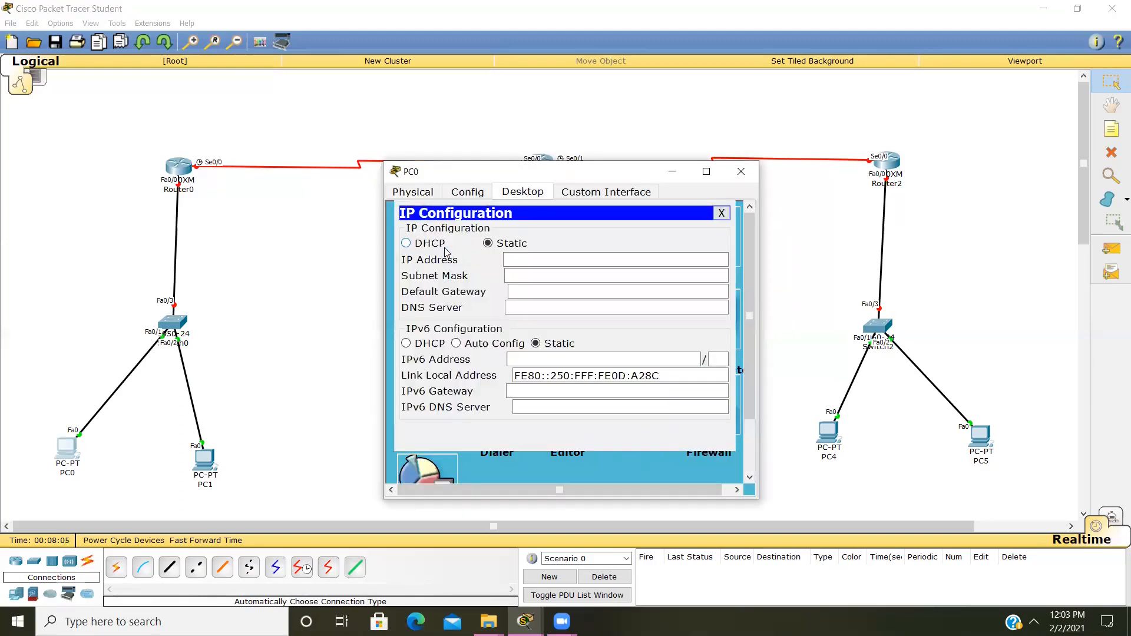
left_click(518, 260)
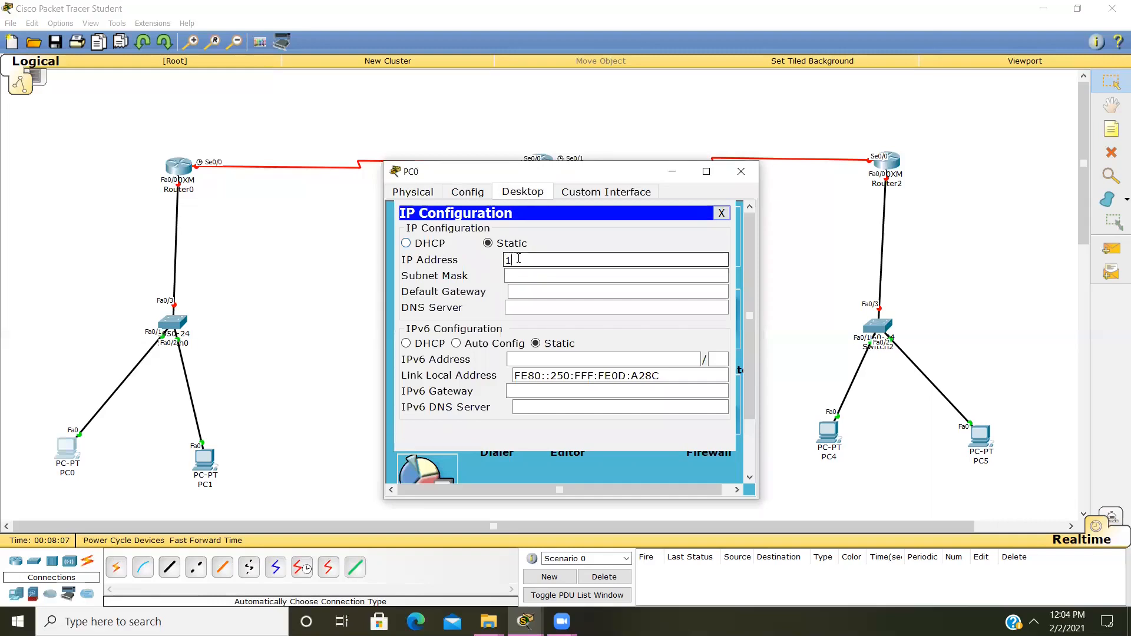
type("192.168.100.1")
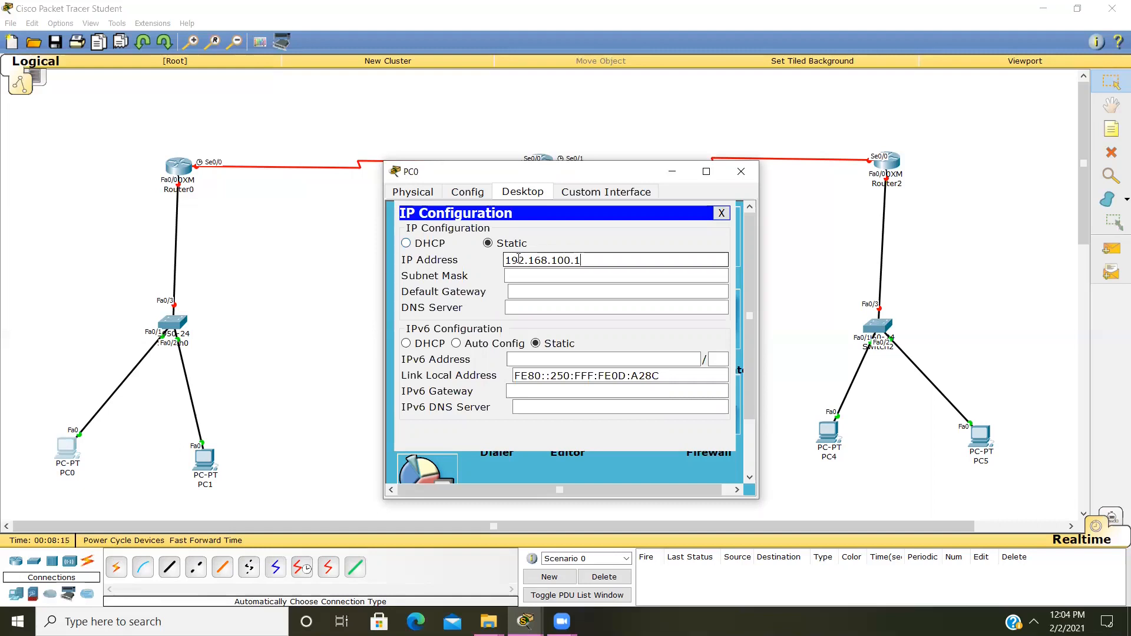
left_click(520, 274)
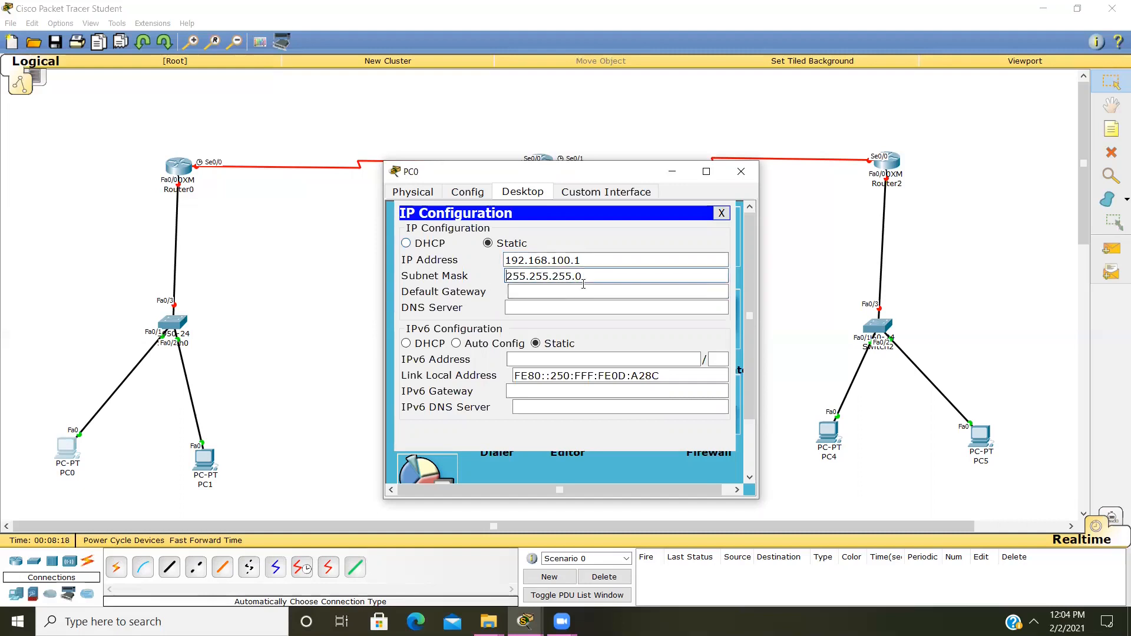
Change PC0's IP address to 192.168.100.2, set its default gateway to 192.168.100.1 and close its window.
left_click(527, 292)
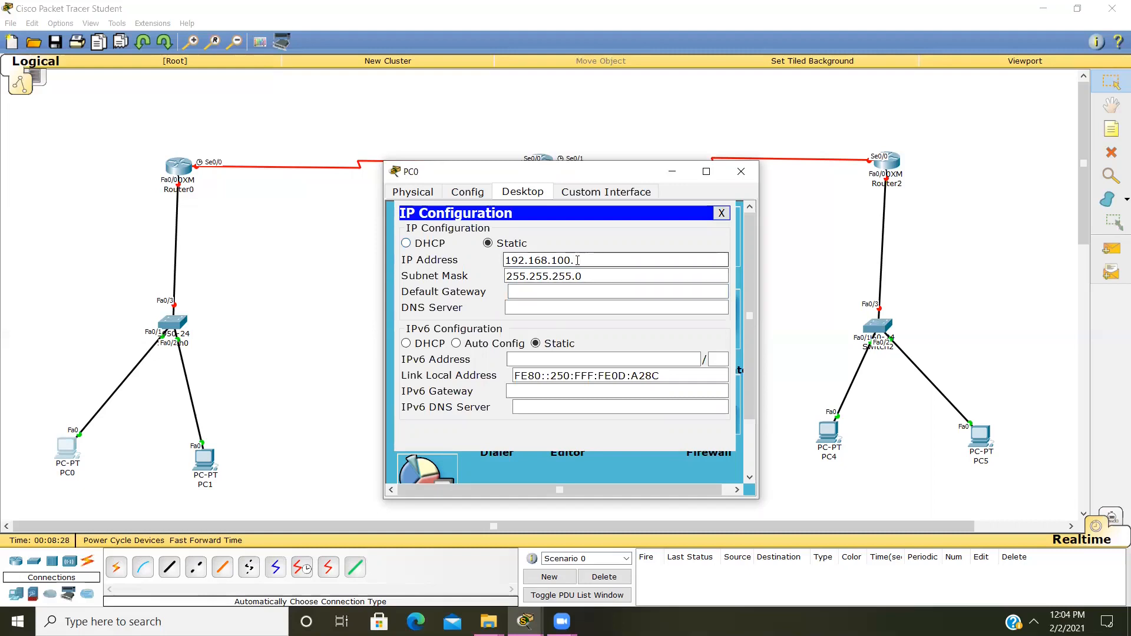
left_click(588, 292)
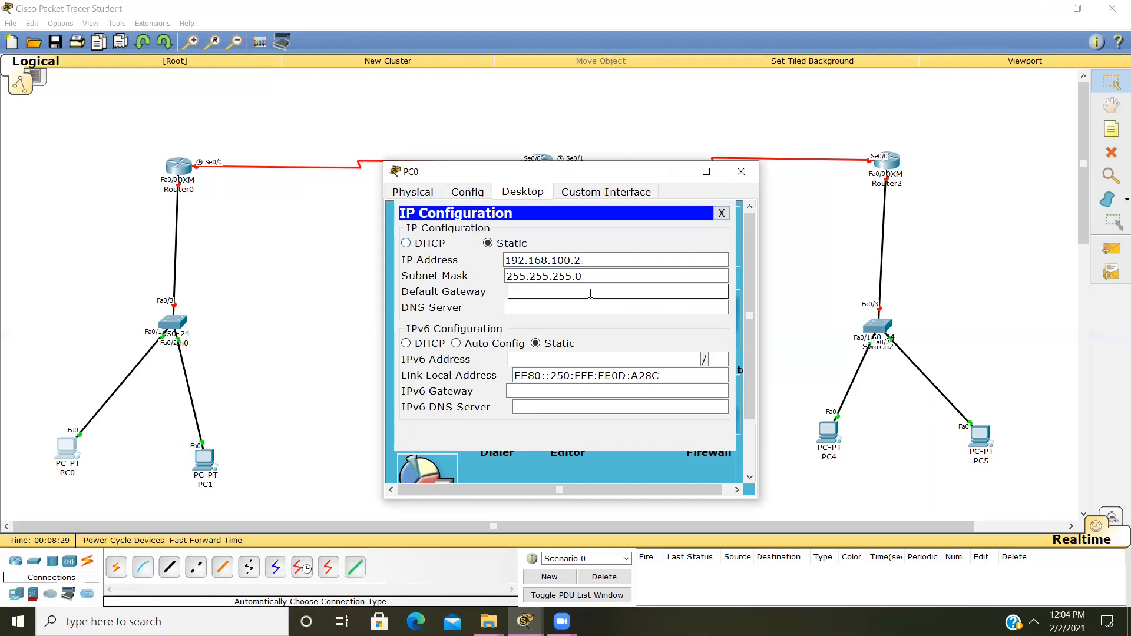
type("192")
type("168")
key("BackSpace")
key("BackSpace")
type("168.100.1")
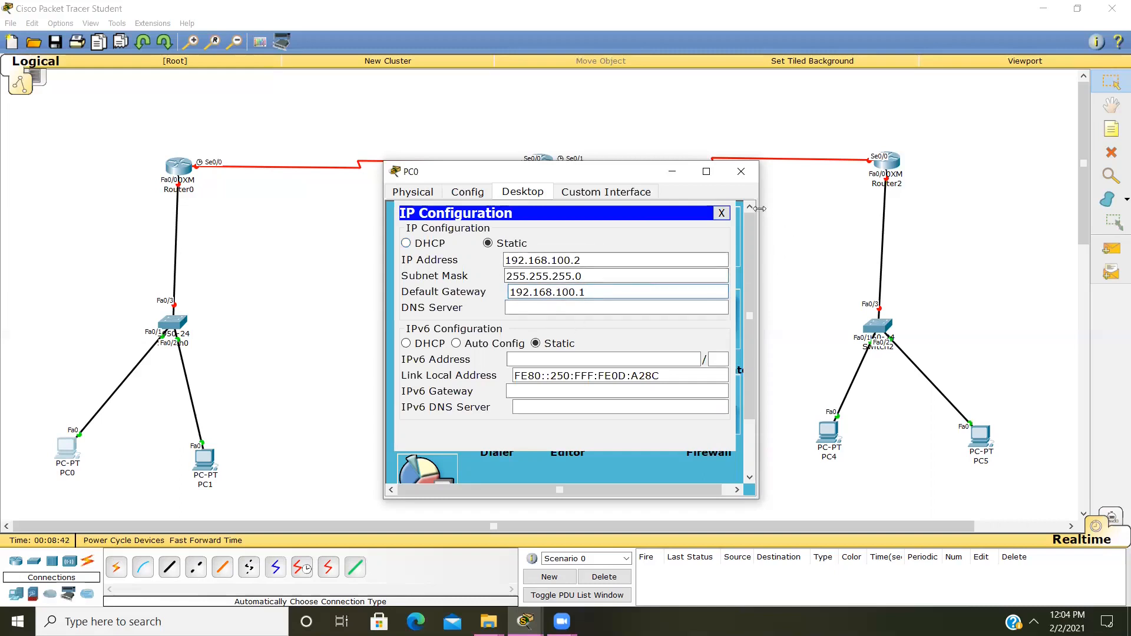
left_click(741, 171)
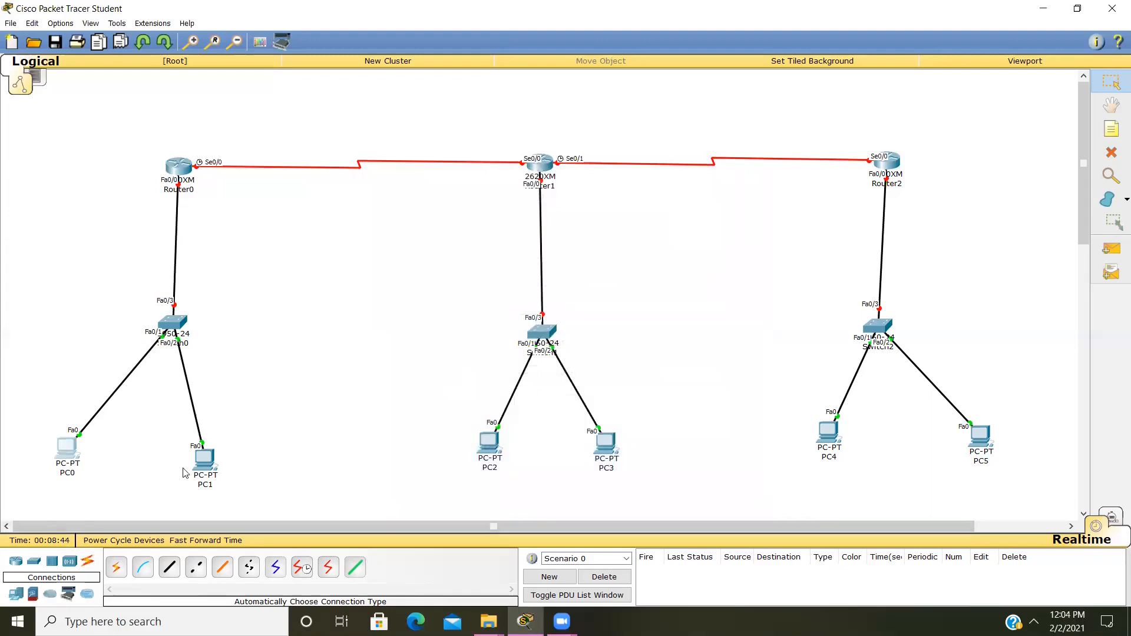
Give PC1 the static IP address 192.168.100.3 with subnet mask 255.255.255.0.
left_click(204, 458)
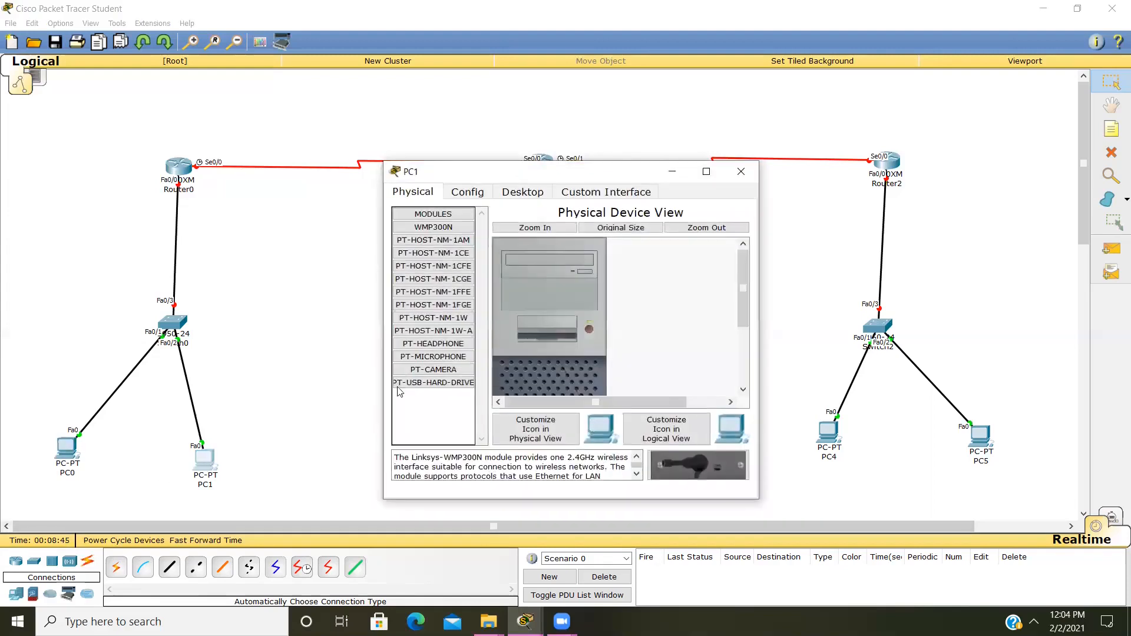
left_click(519, 198)
left_click(429, 264)
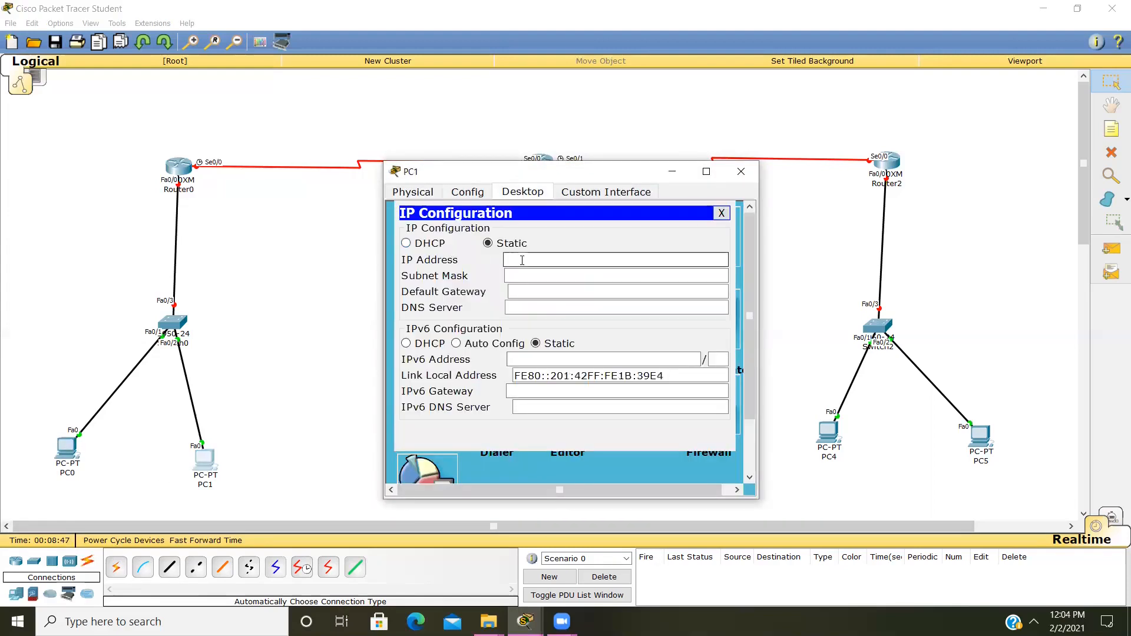
type("192.168.100.3")
left_click(529, 276)
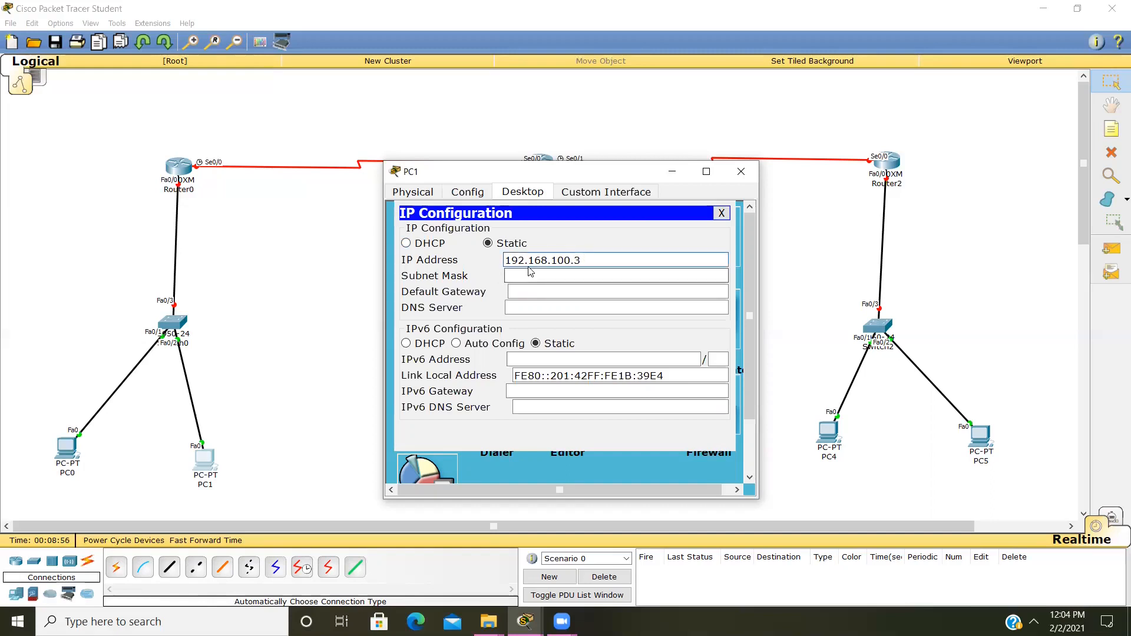
Set PC1's default gateway to 192.168.100.1 and close its window.
left_click(523, 293)
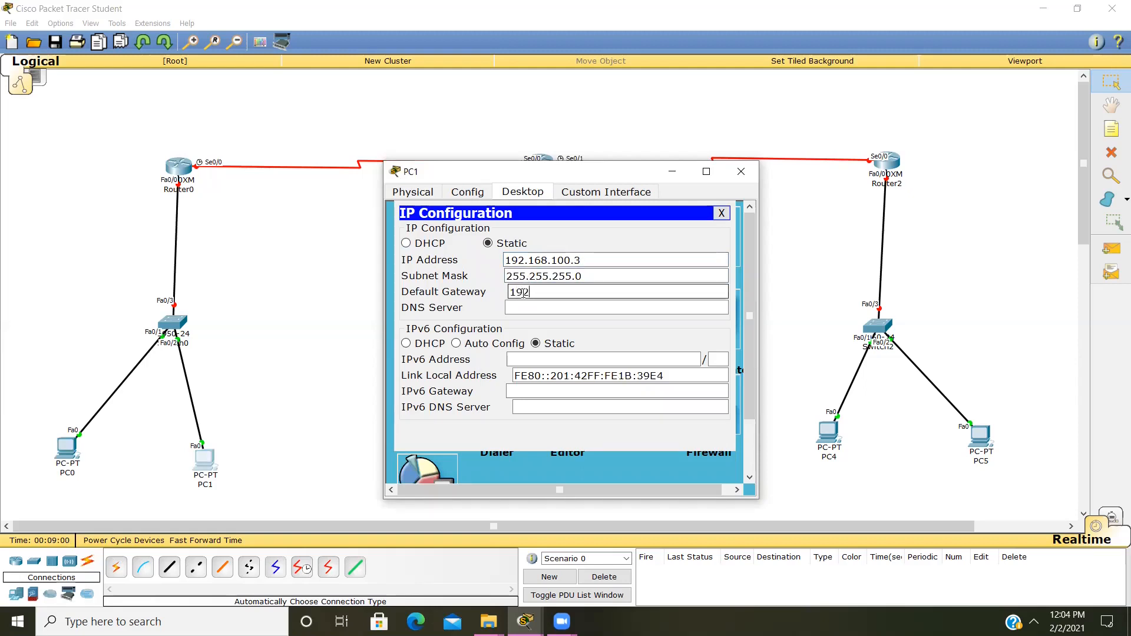
type("192.168.100.1")
left_click(721, 212)
left_click(741, 172)
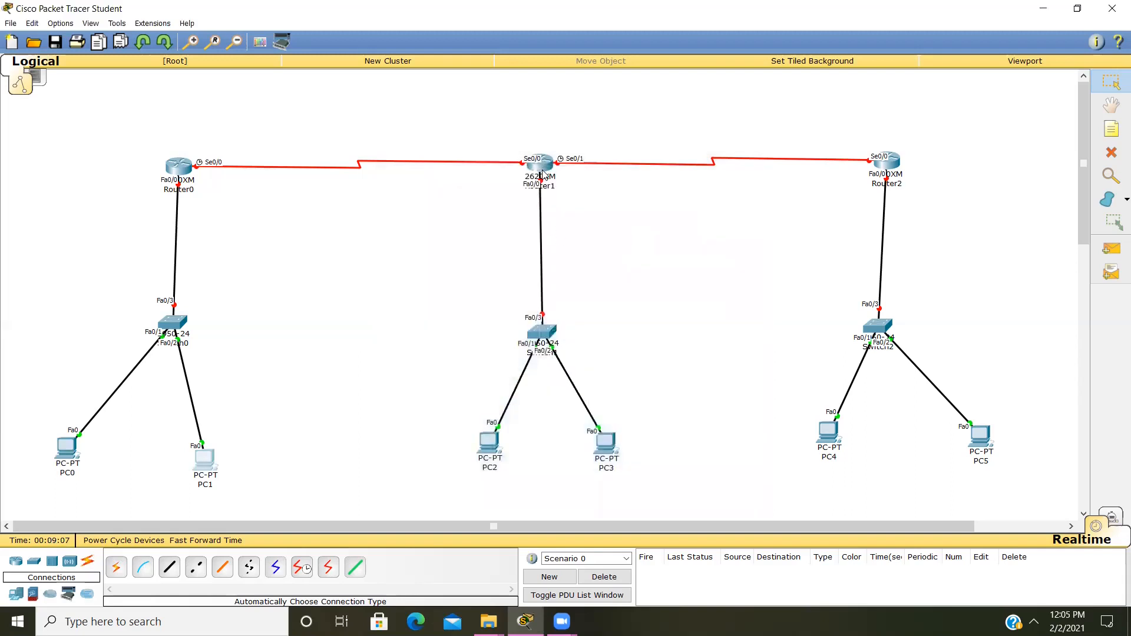
Give PC2 the static IP address 175.175.100.2 with subnet mask 255.255.0.0.
left_click(543, 174)
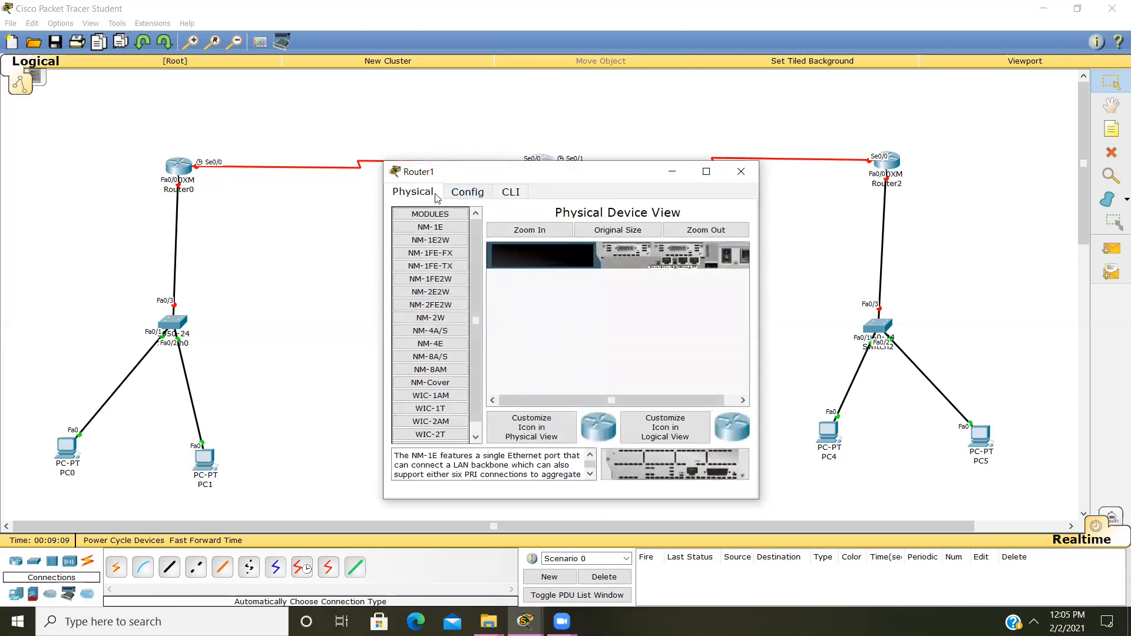
left_click(740, 172)
left_click(494, 451)
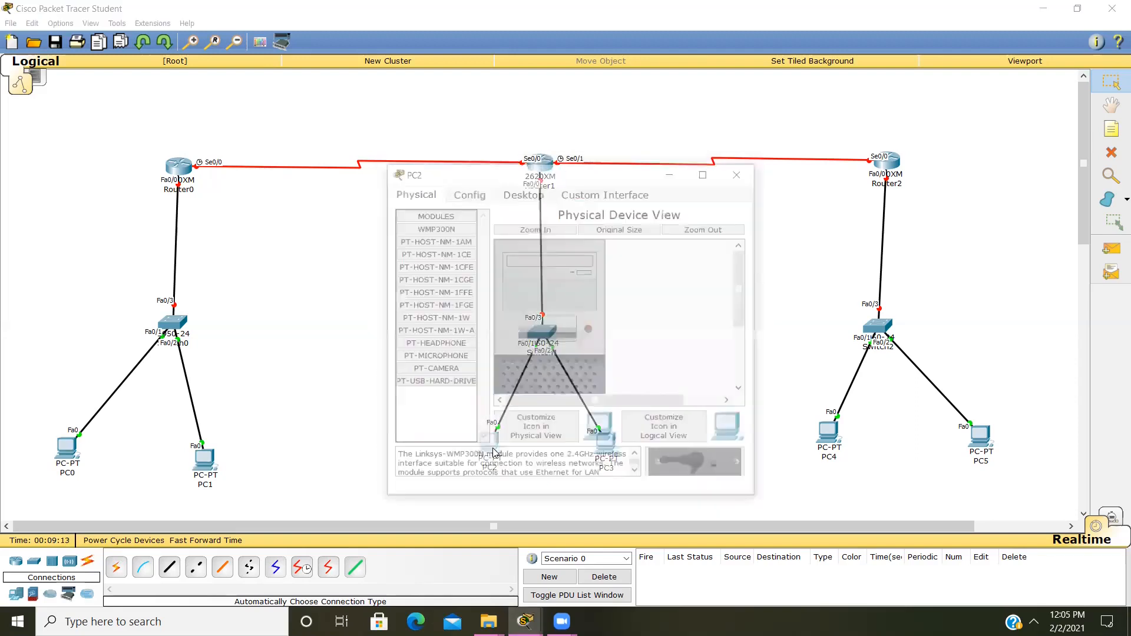
left_click(523, 192)
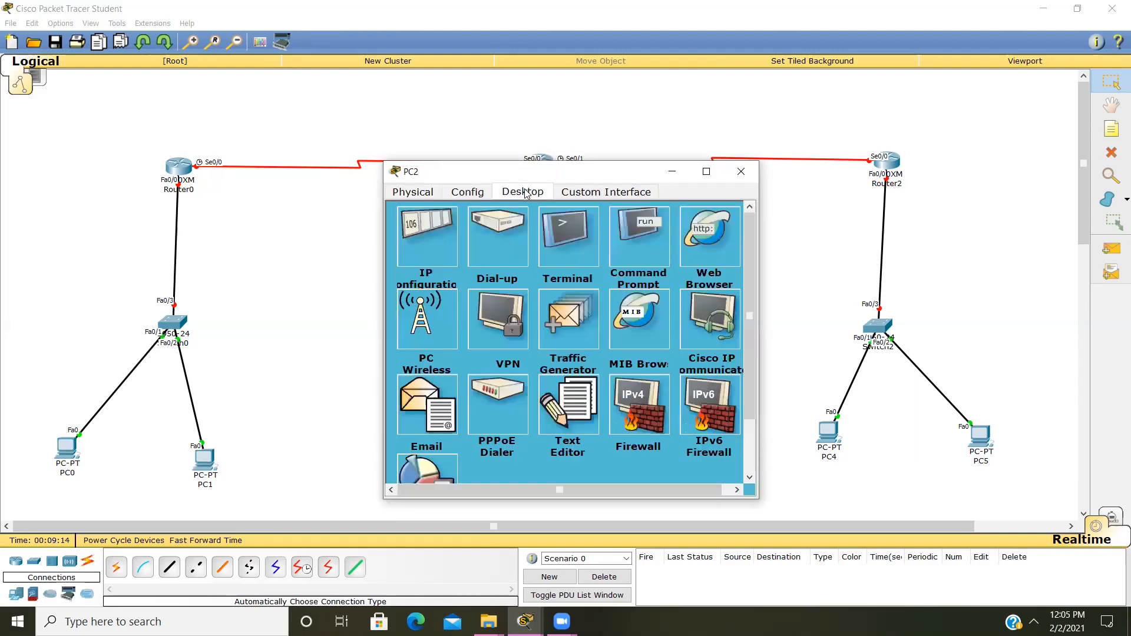
left_click(452, 226)
left_click(515, 263)
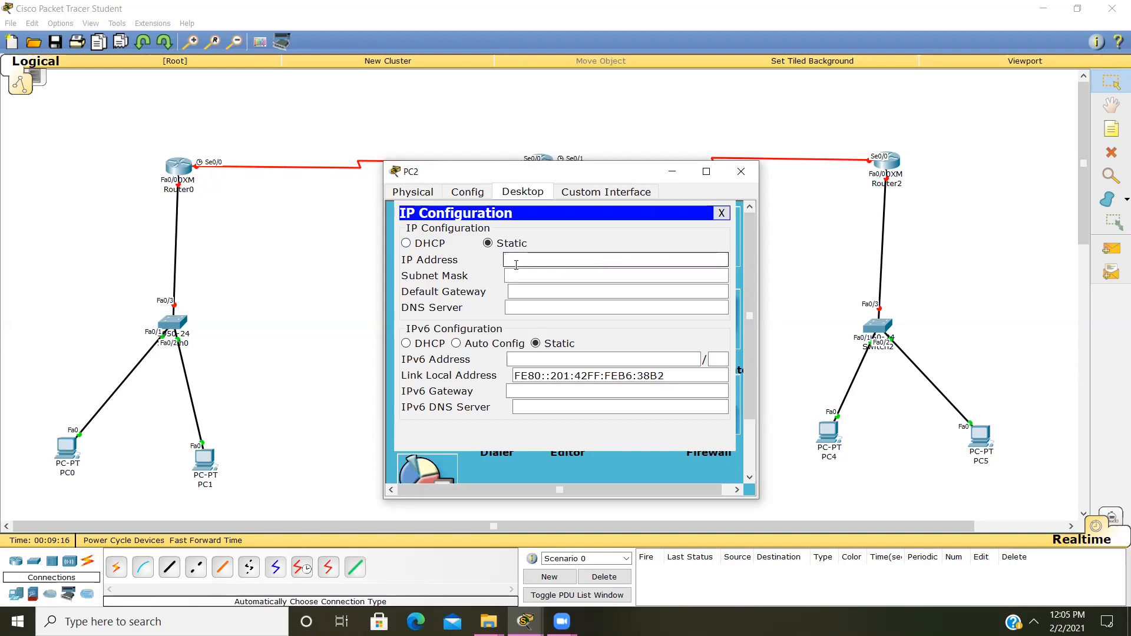
type("175.175.100.2")
left_click(516, 275)
Set PC2's default gateway to 175.175.100.1 and close its window.
left_click(528, 293)
left_click(524, 293)
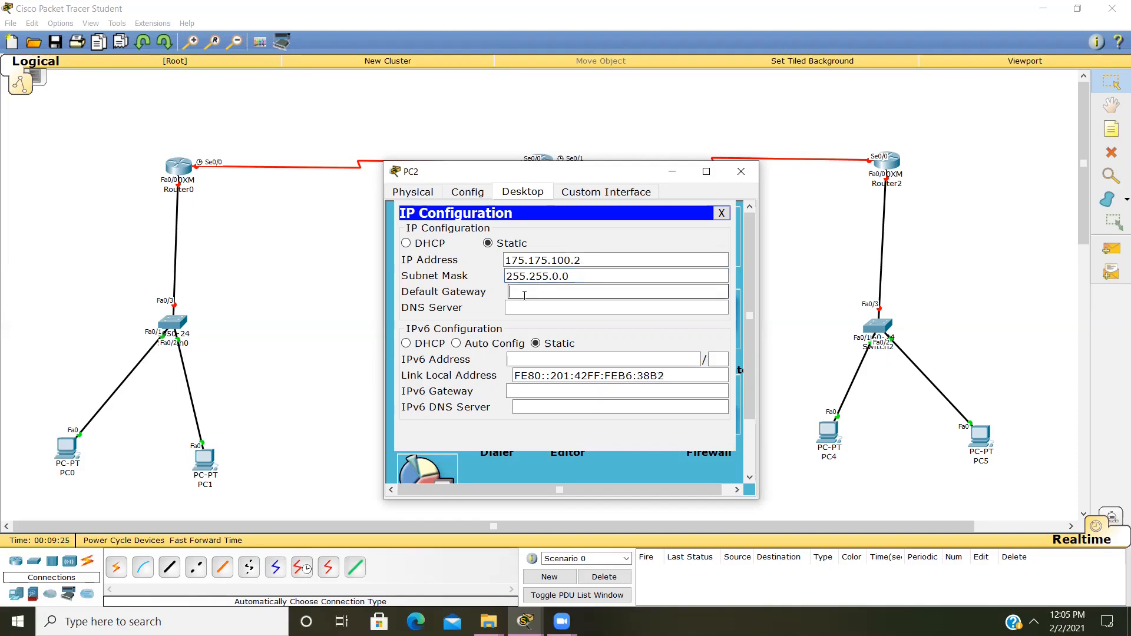
type("175.175.100.1")
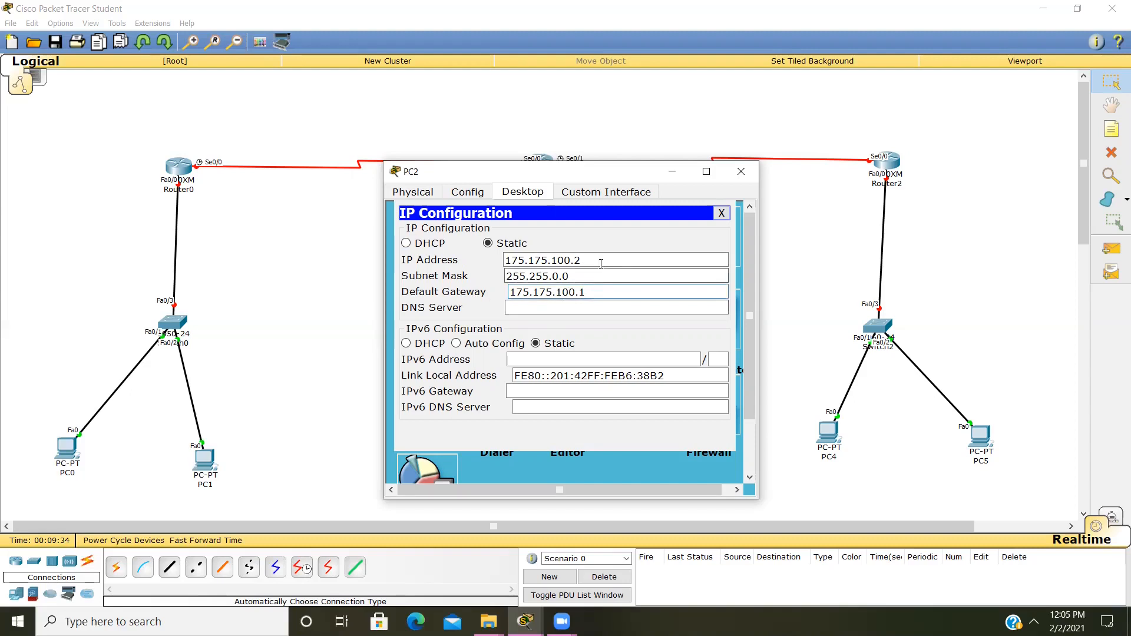
left_click(741, 171)
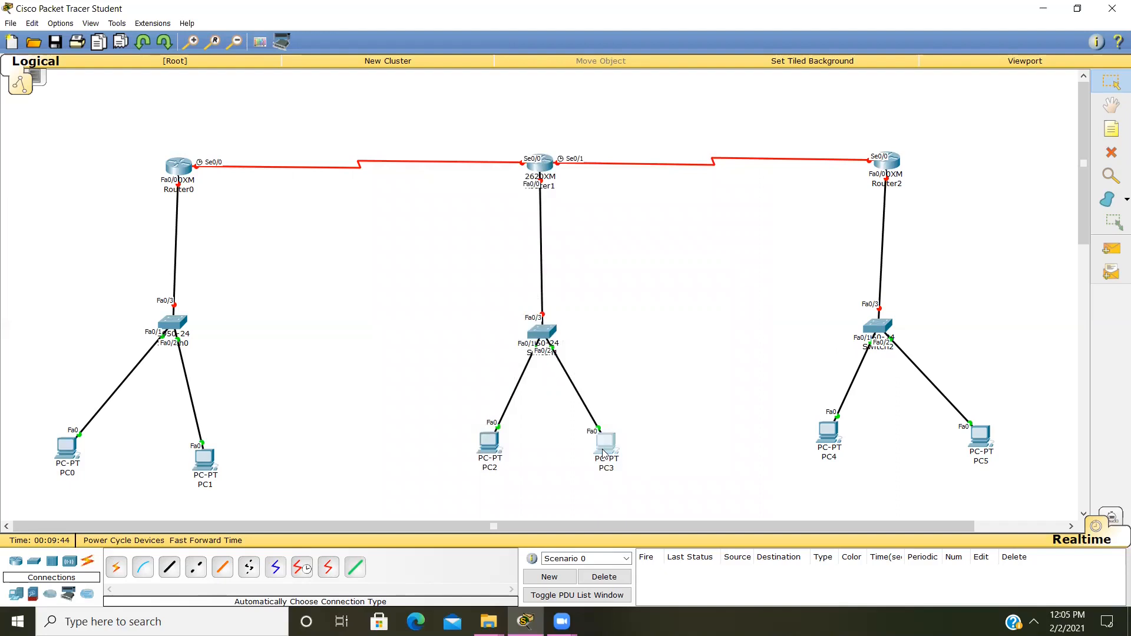
Give PC3 the static IP address 175.175.100.3 with subnet mask 255.255.0.0.
left_click(602, 448)
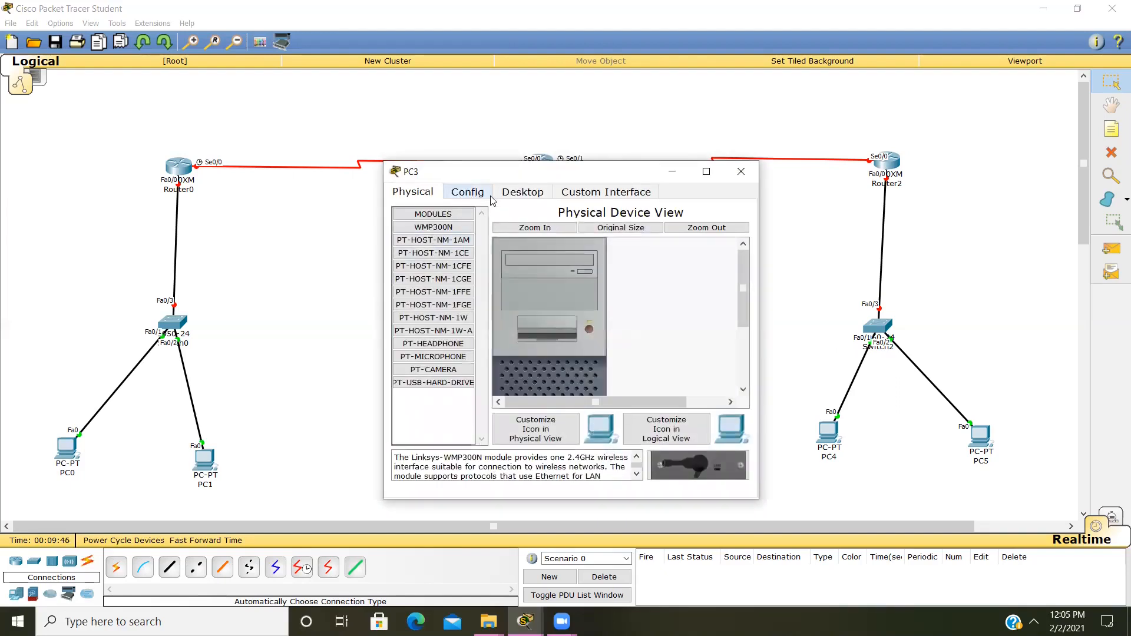
left_click(527, 194)
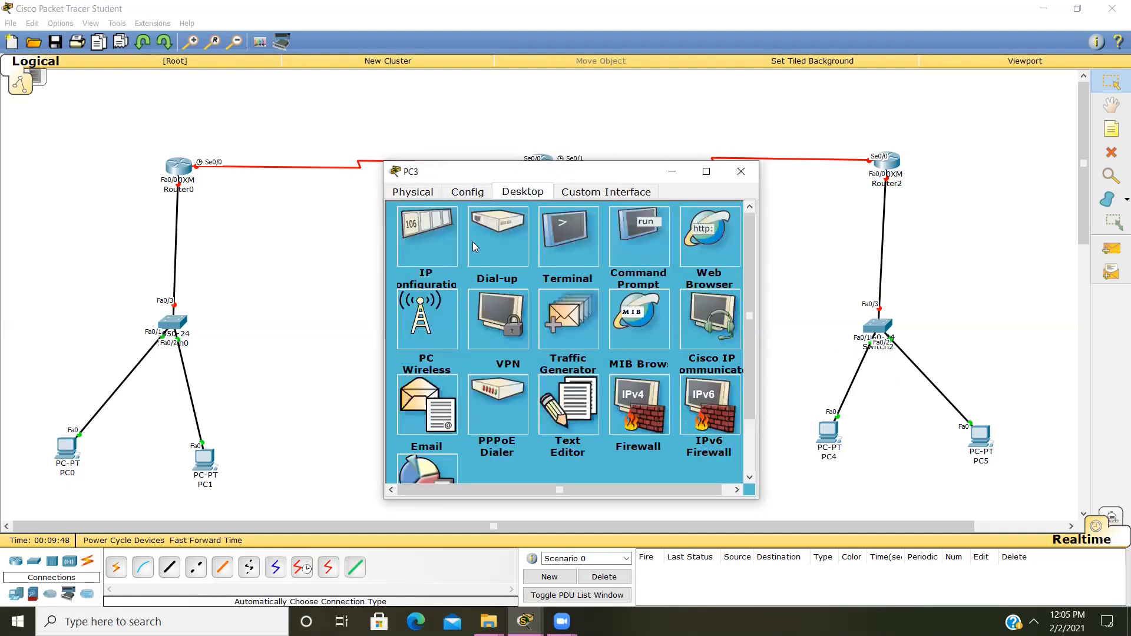
left_click(436, 253)
left_click(522, 259)
type("17")
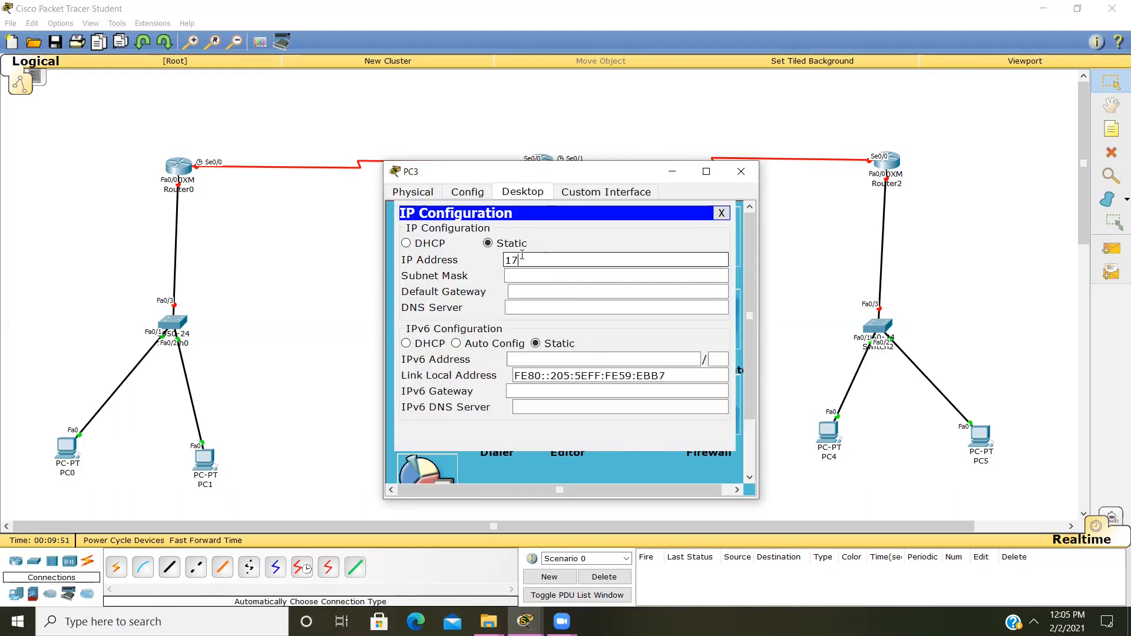
type("5.175.100.3")
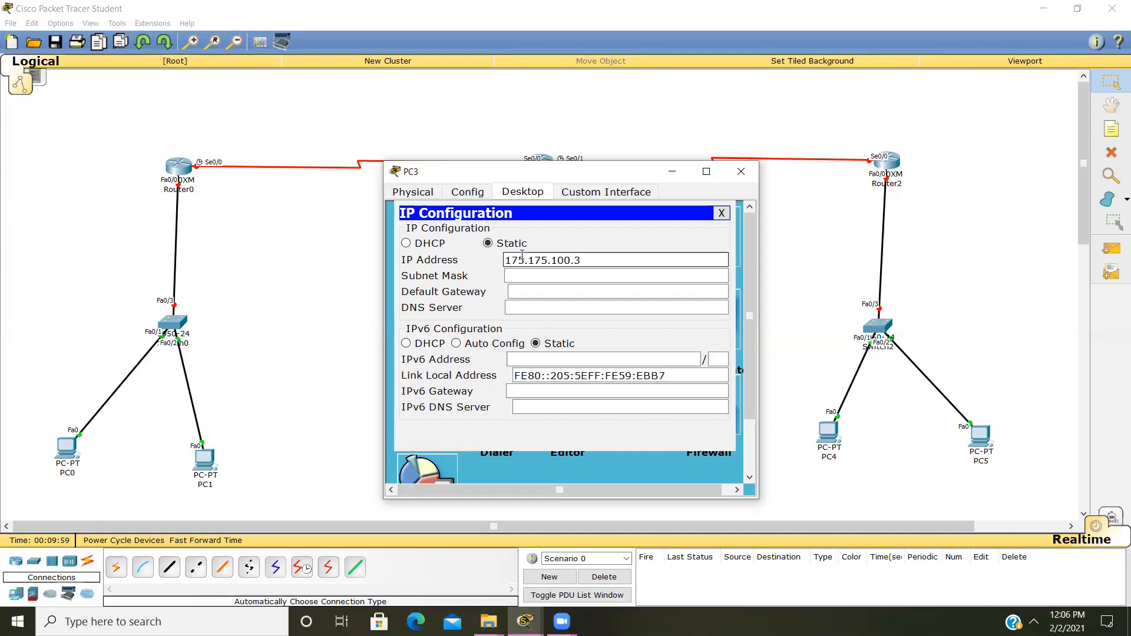
left_click(523, 275)
Set PC3's default gateway to 175.175.100.1 and close its window.
left_click(527, 292)
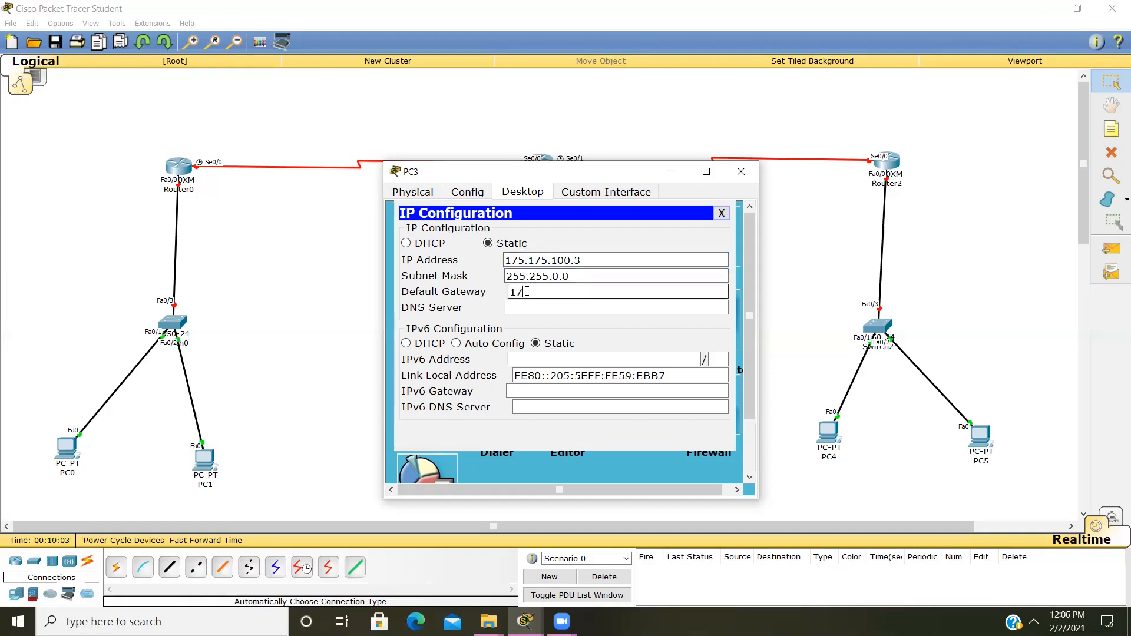
type("175.175.100.1")
left_click(742, 171)
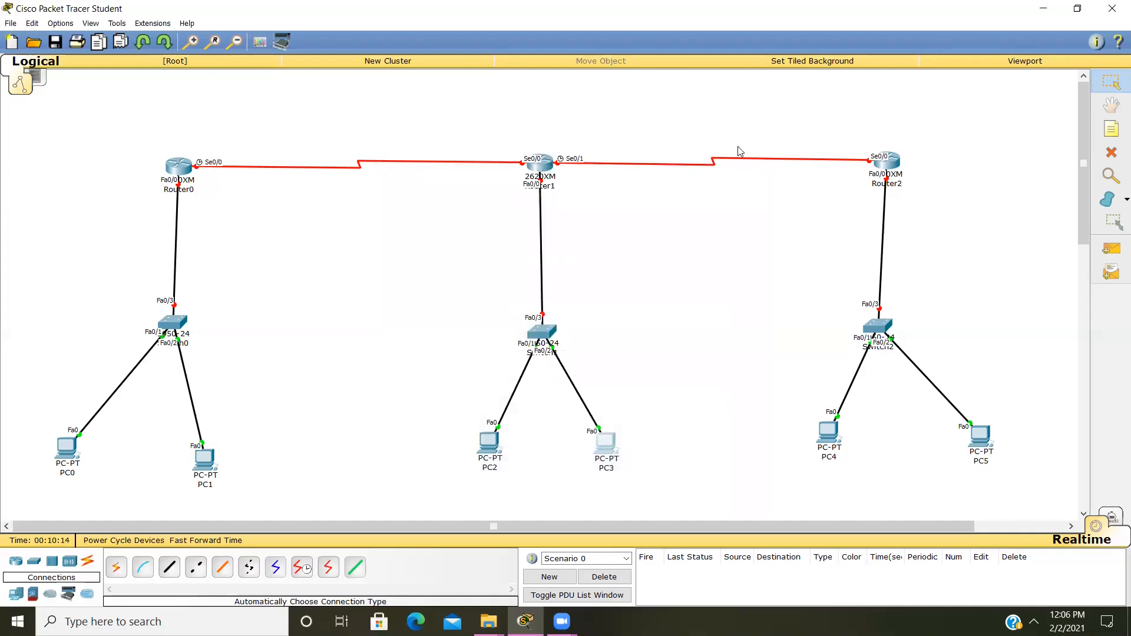
Give PC4 the static IP address 126.126.100.2 with subnet mask 255.0.0.0.
left_click(839, 435)
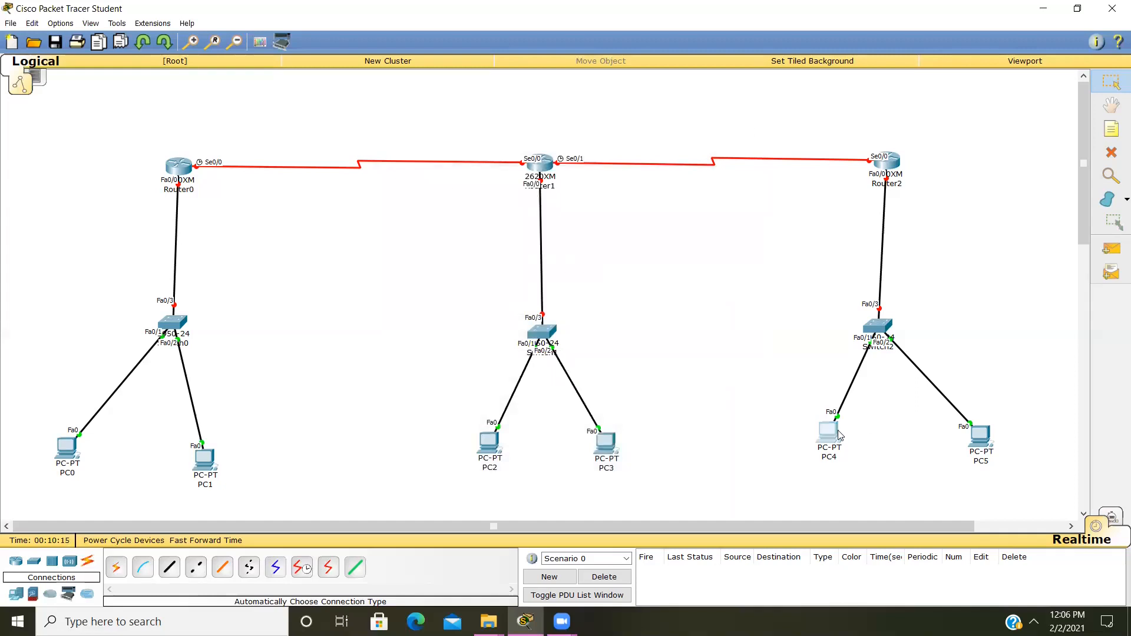
left_click(509, 194)
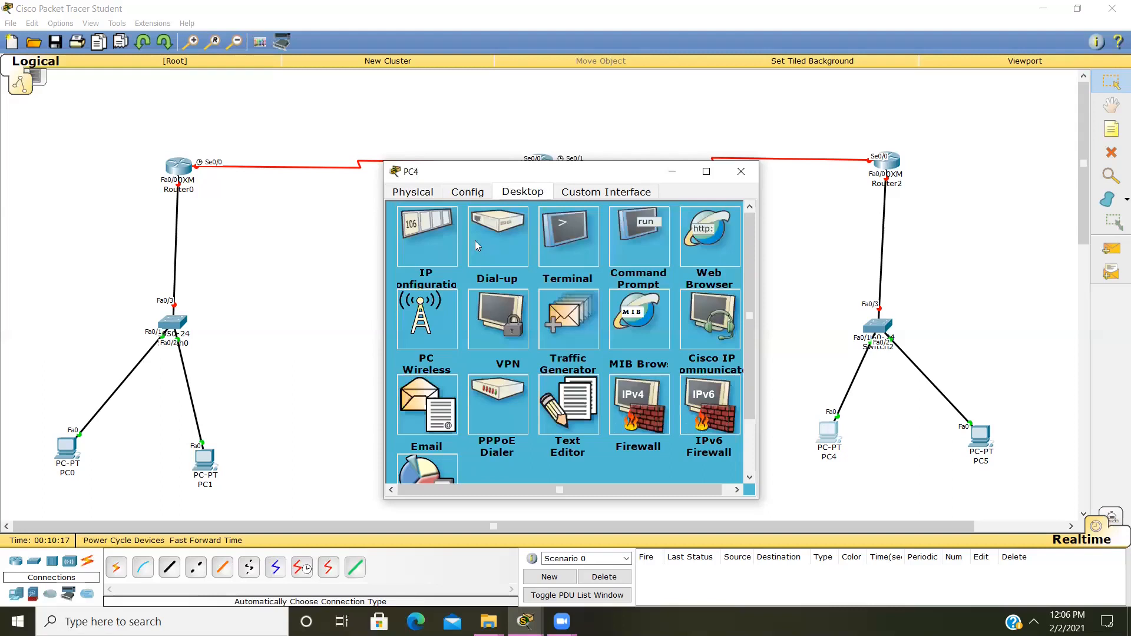
left_click(438, 244)
left_click(533, 260)
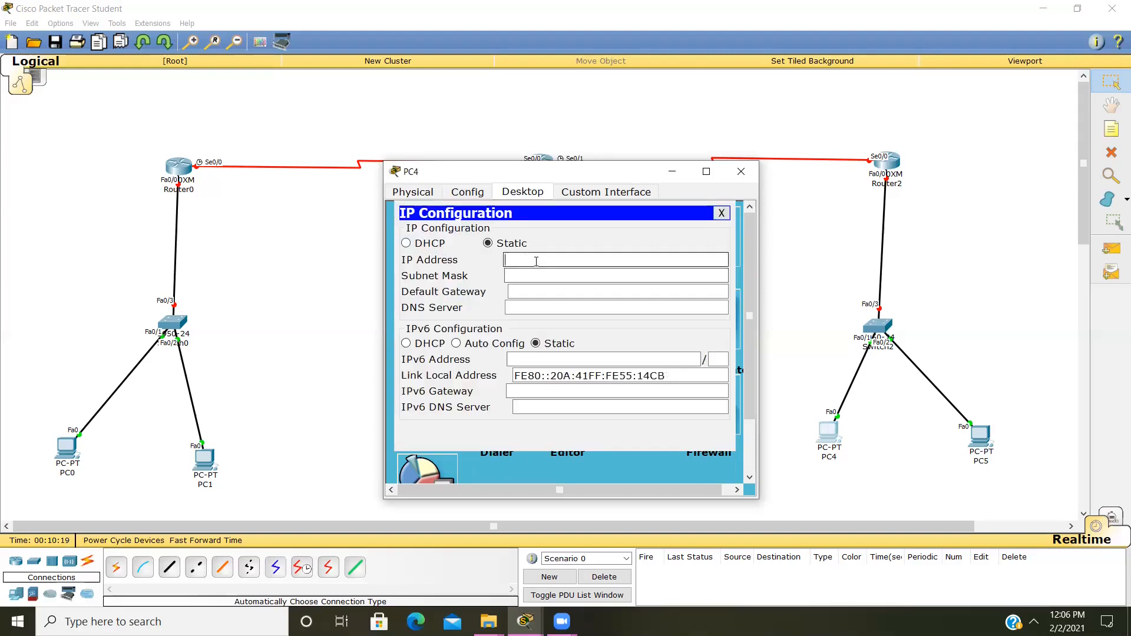
type("126")
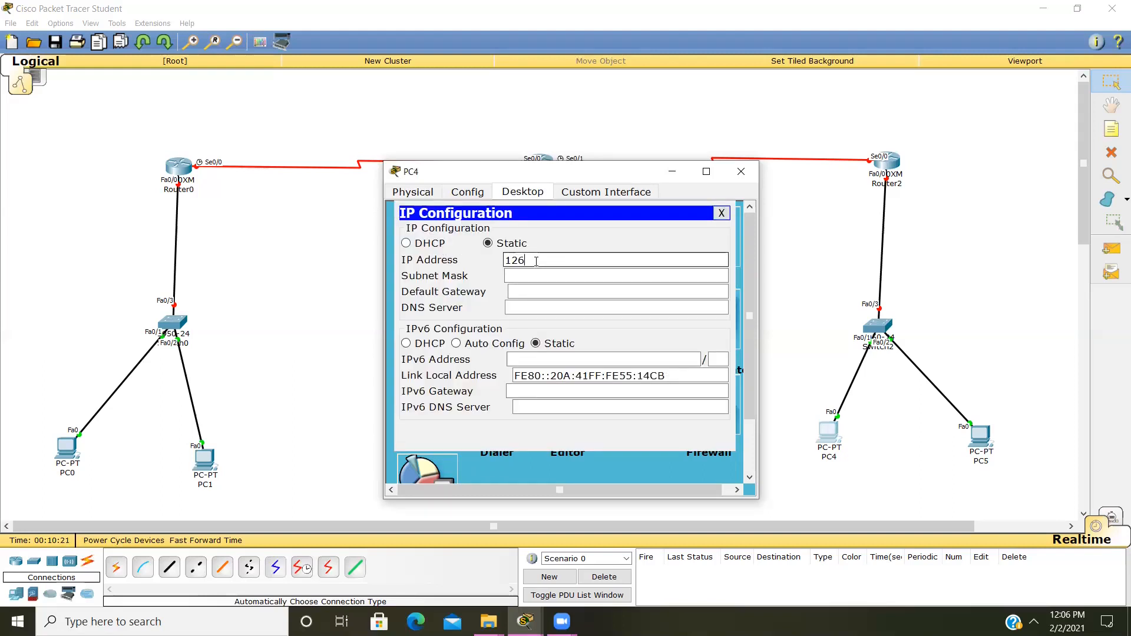
type("26.100.2")
left_click(559, 287)
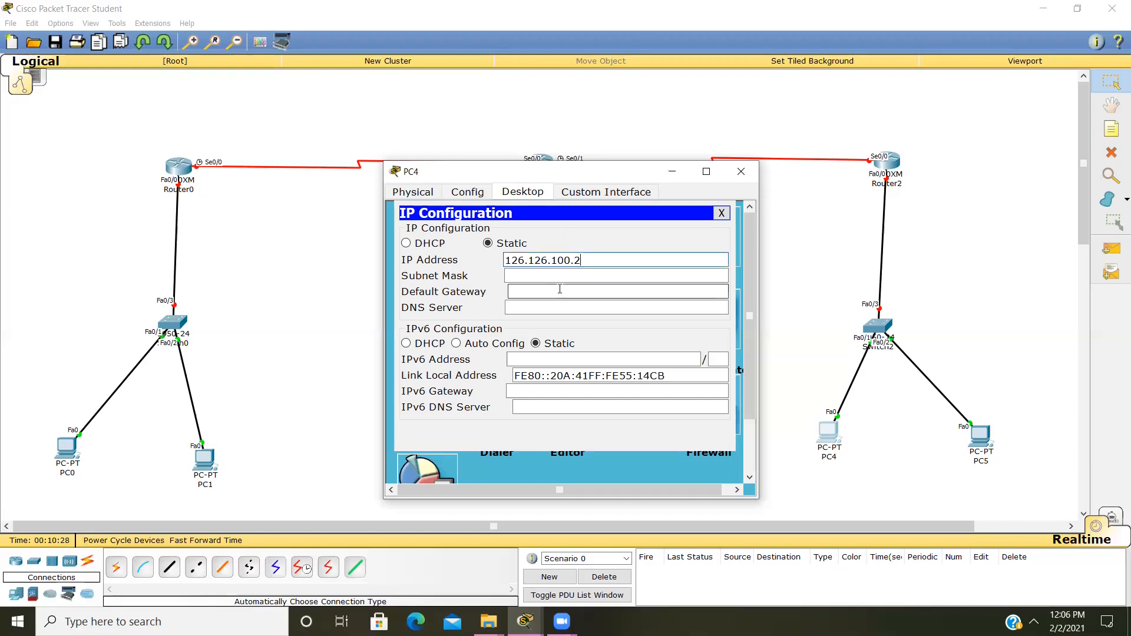
left_click(538, 276)
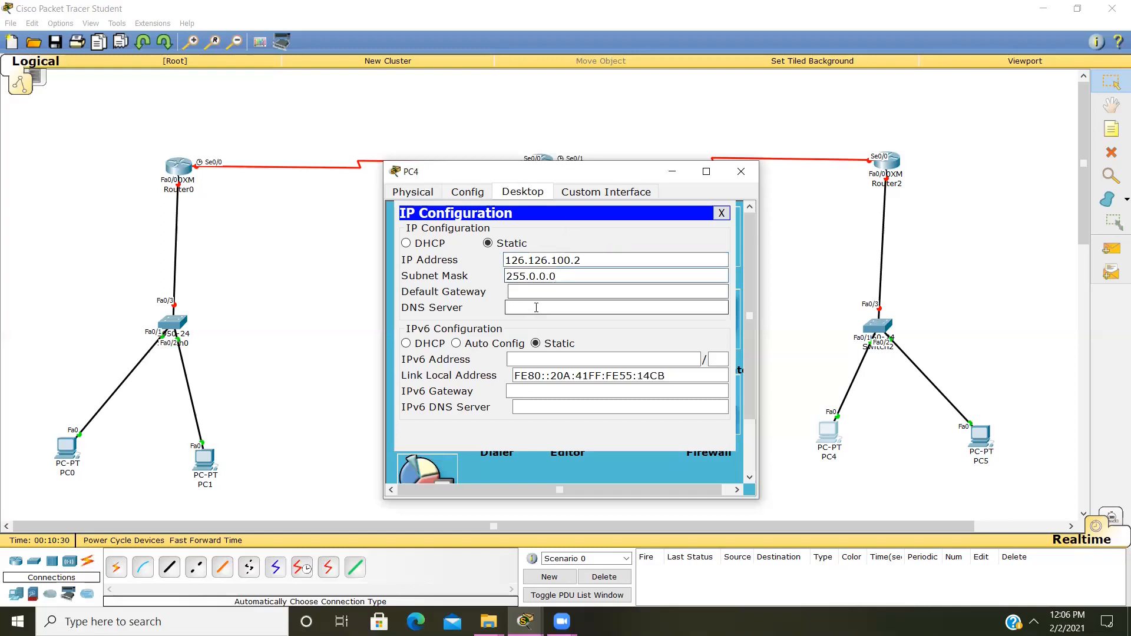
Set PC4's default gateway to 126.126.100.1 and close its window.
left_click(536, 291)
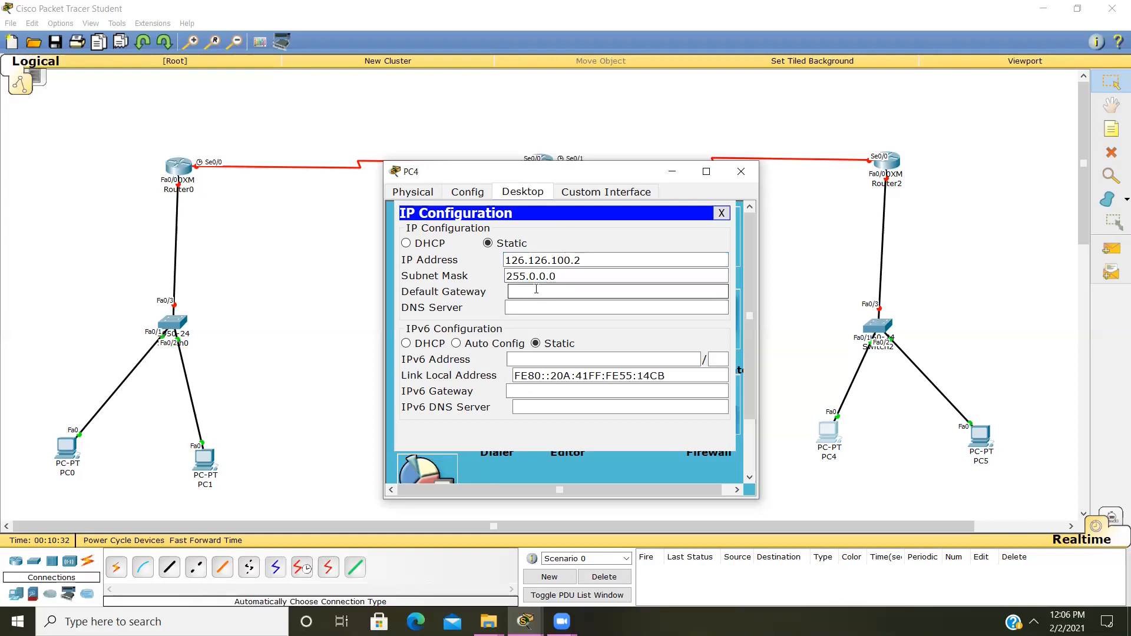
type("126.126.100.1")
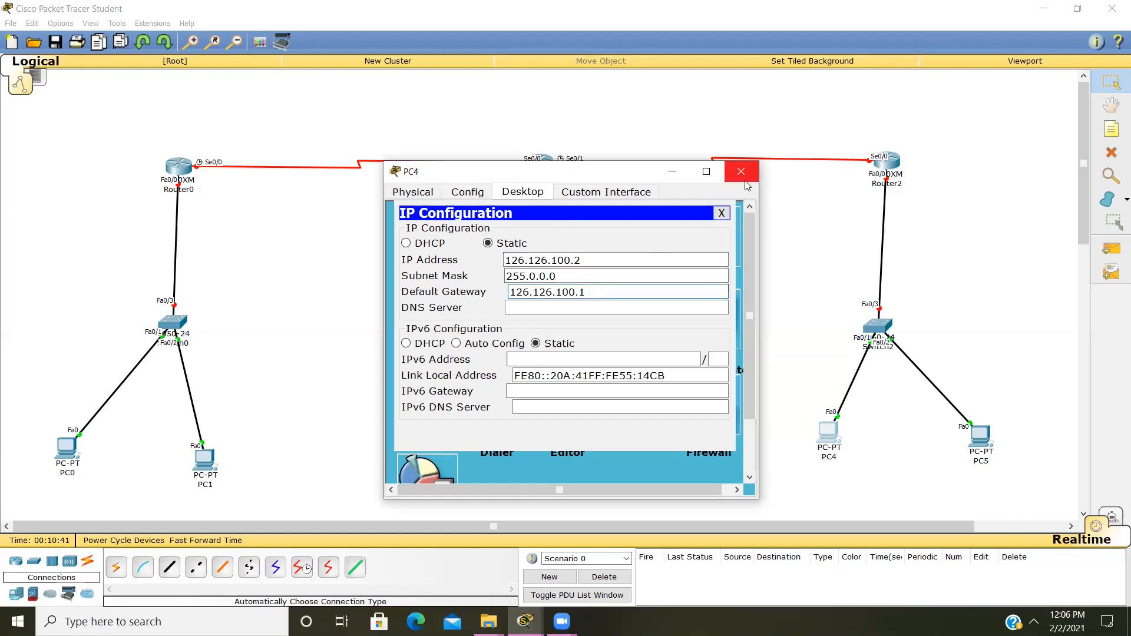
left_click(741, 171)
Give PC5 the static IP address 126.126.100.3 with subnet mask 255.0.0.0.
left_click(980, 436)
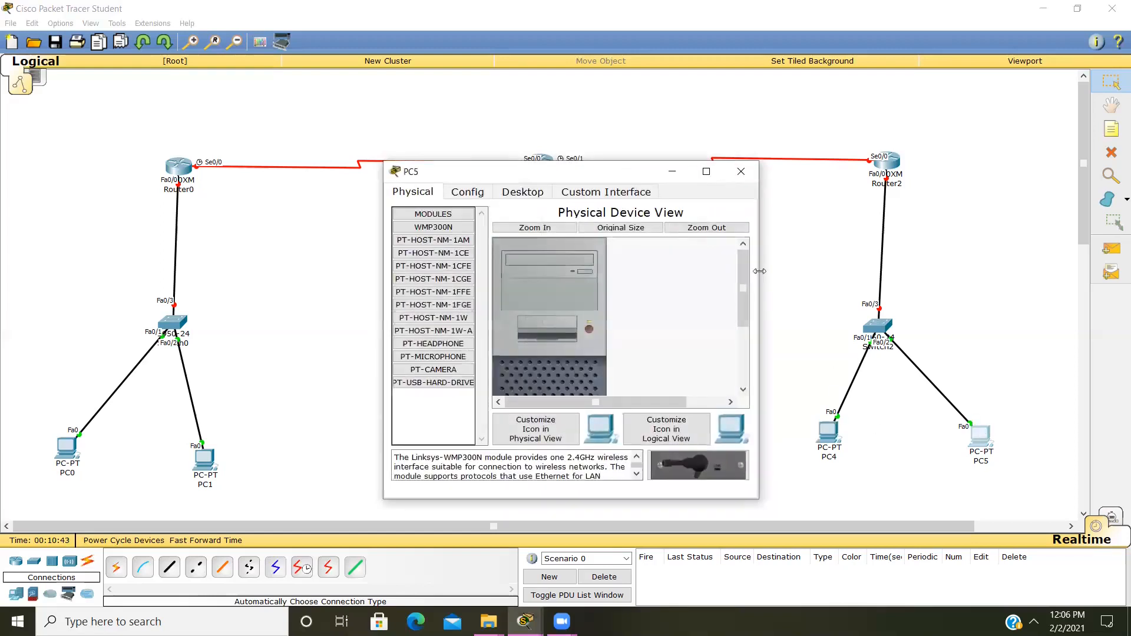
left_click(522, 192)
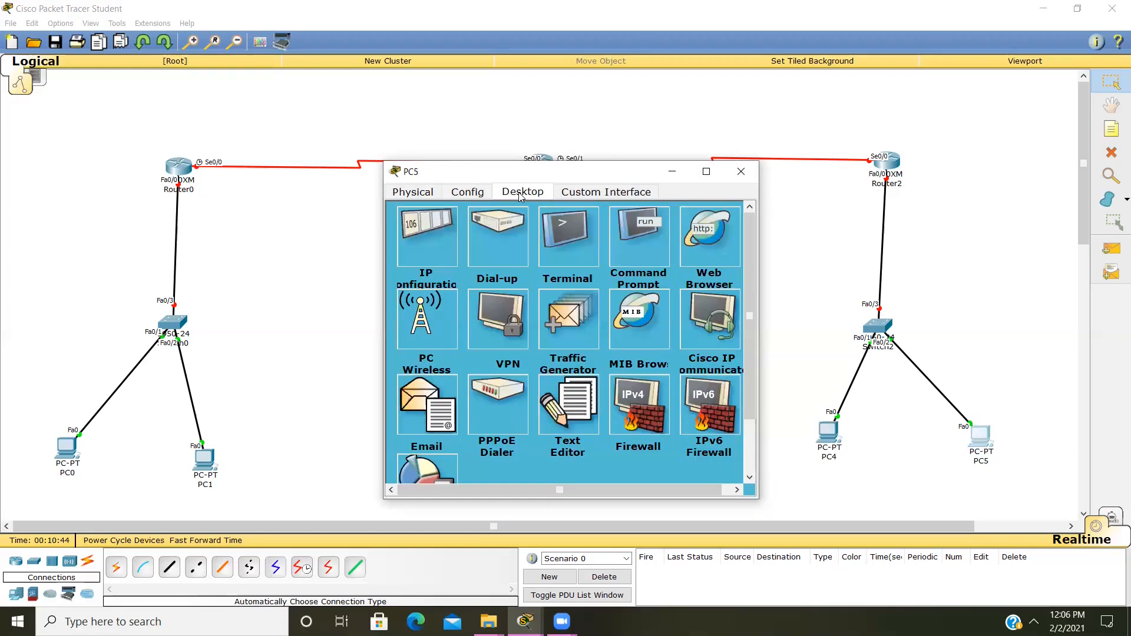
left_click(439, 234)
left_click(515, 257)
type("126.126")
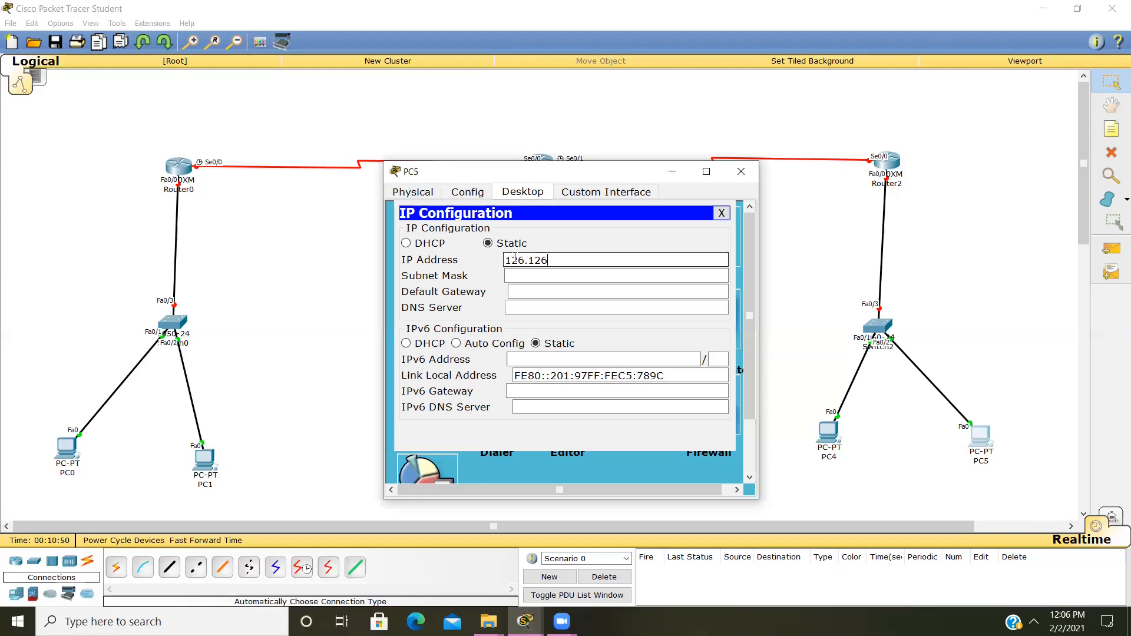
type(".100.2")
key("BackSpace")
type("3")
left_click(509, 277)
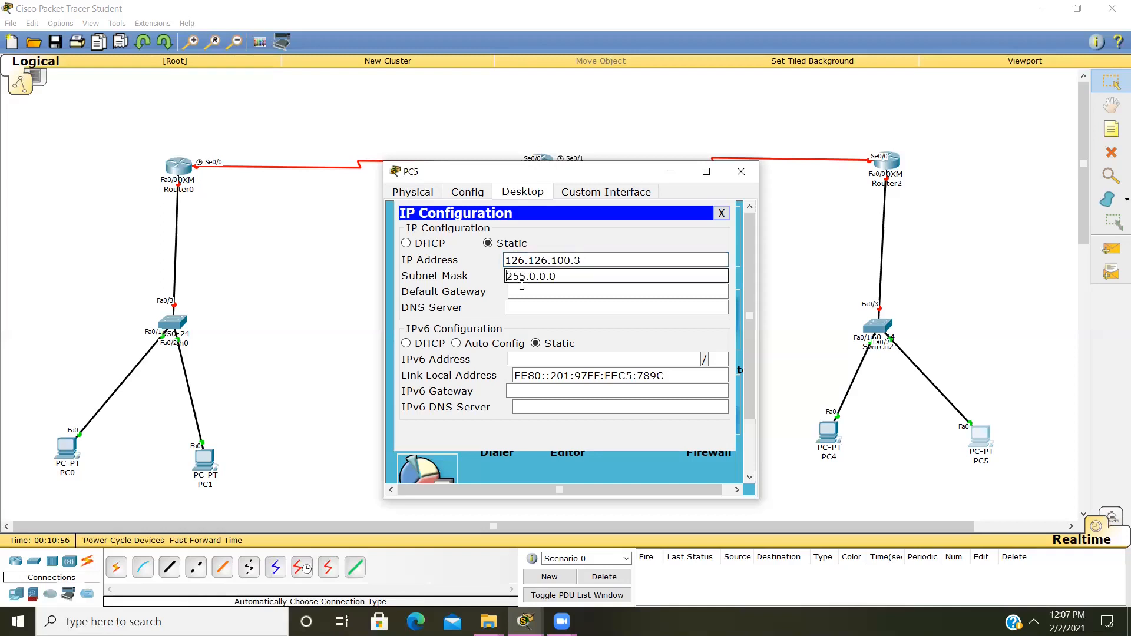
Set PC5's default gateway to 126.126.100.1 and close its window.
left_click(532, 290)
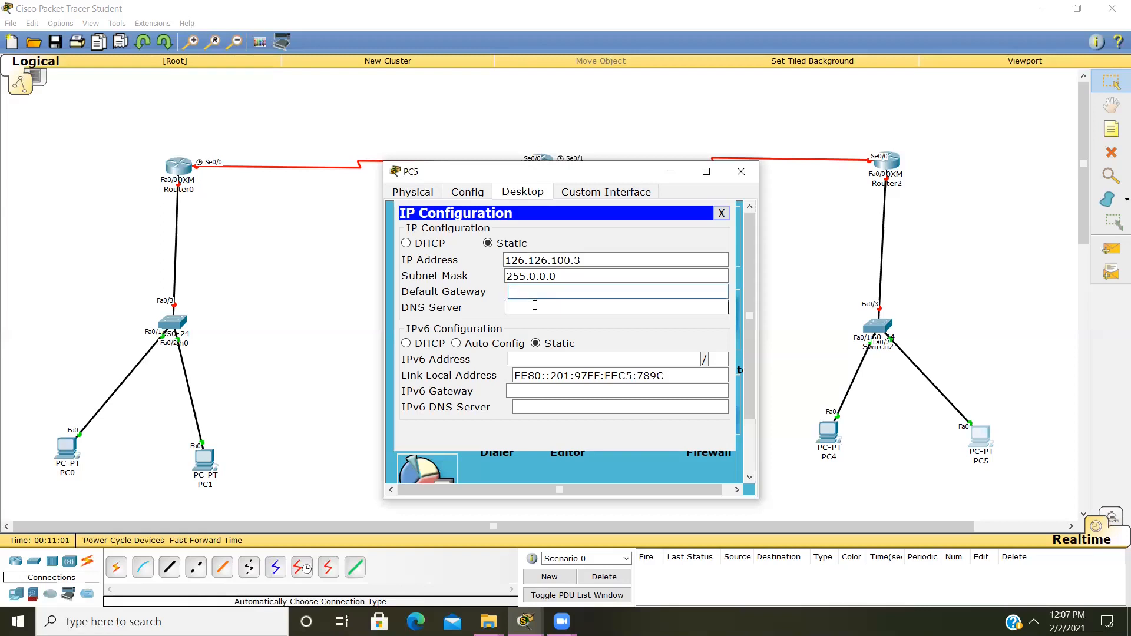
type("126.126.100.1")
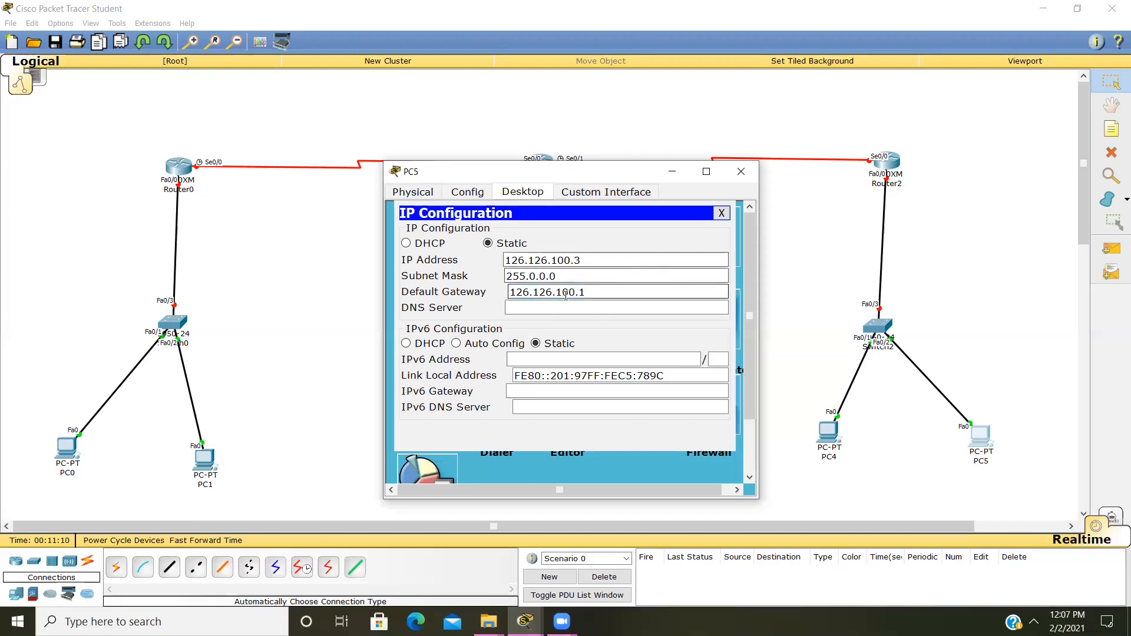
left_click(741, 171)
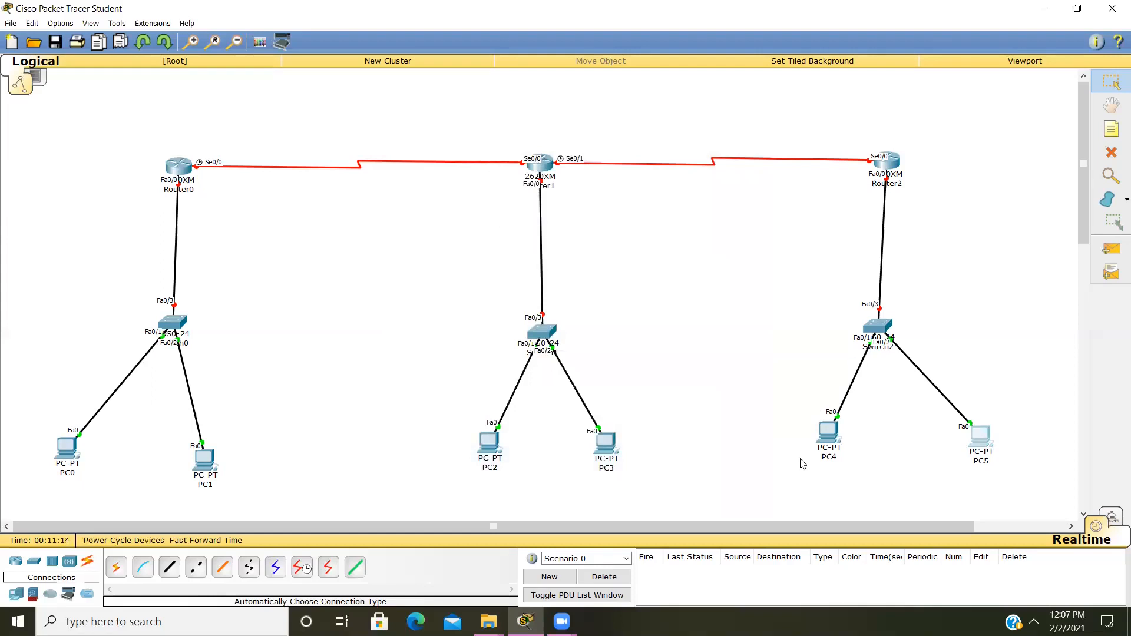
Shift PC4 slightly down and left, PC5 slightly up and right, and PC0 slightly downward in the topology.
left_click_drag(827, 439, 822, 442)
left_click_drag(980, 423, 984, 417)
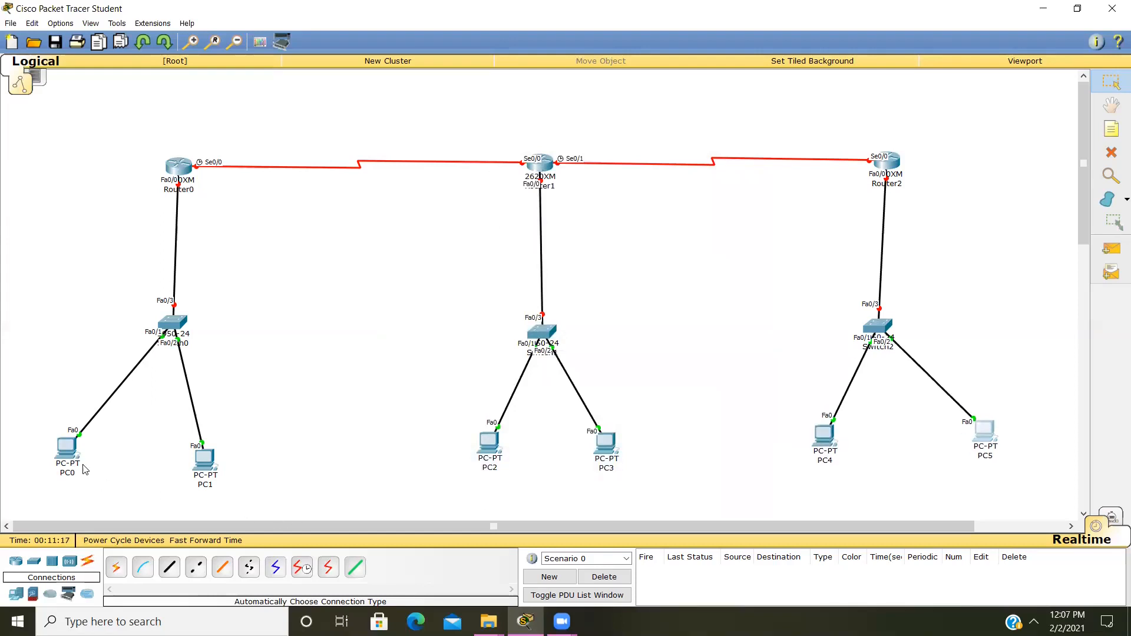
left_click_drag(76, 454, 73, 464)
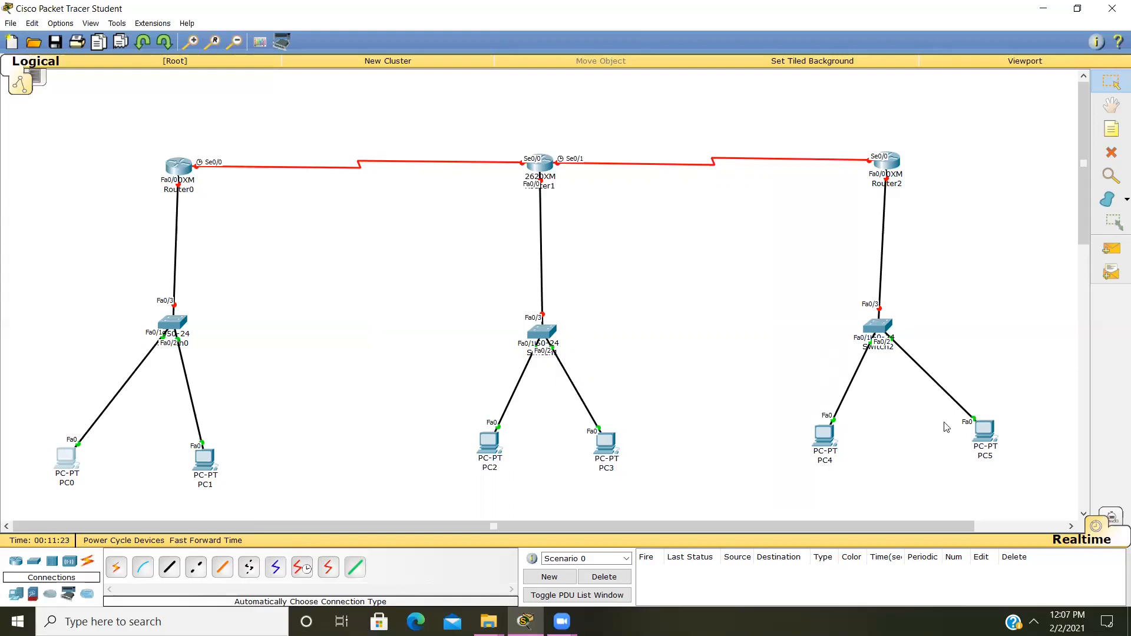
Shift PC5 slightly down and left in the topology.
left_click_drag(980, 430, 976, 438)
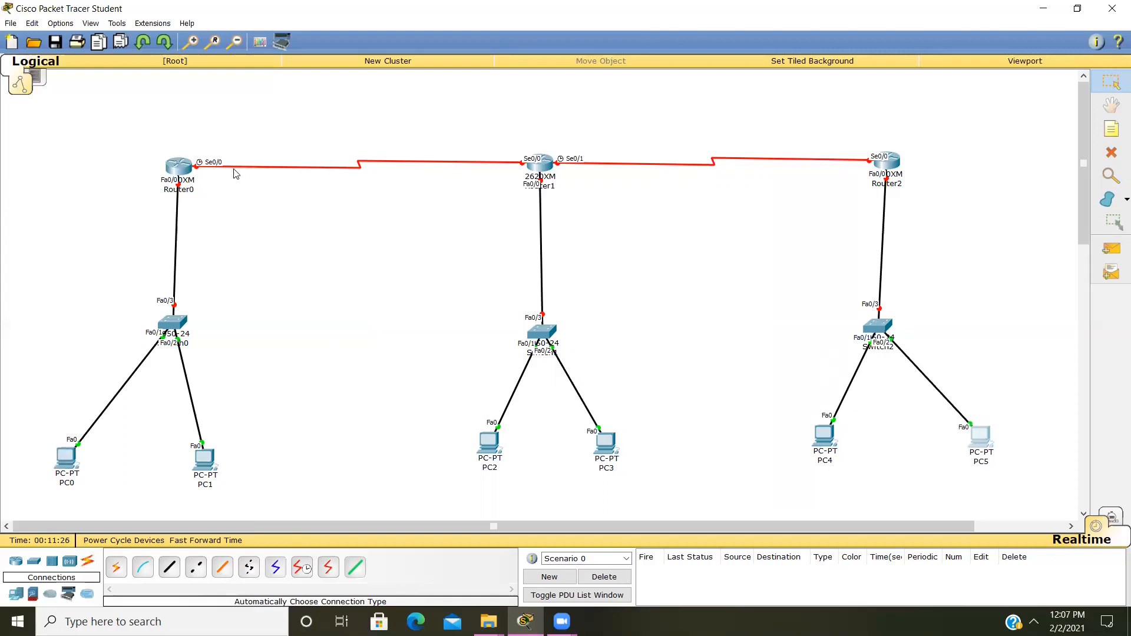
left_click(175, 171)
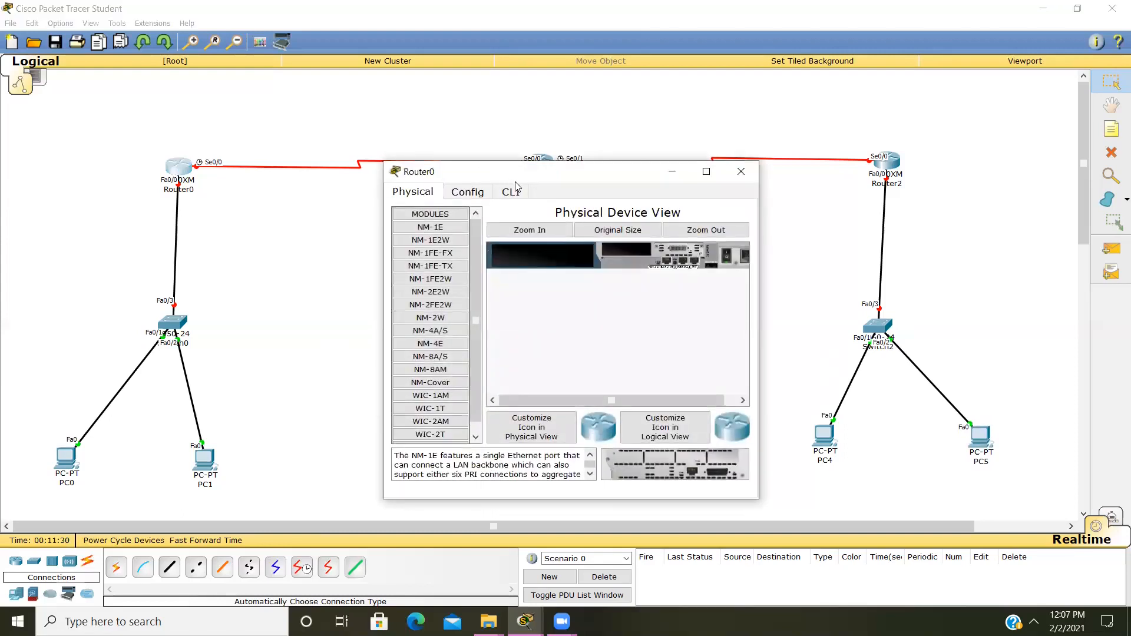
left_click(512, 193)
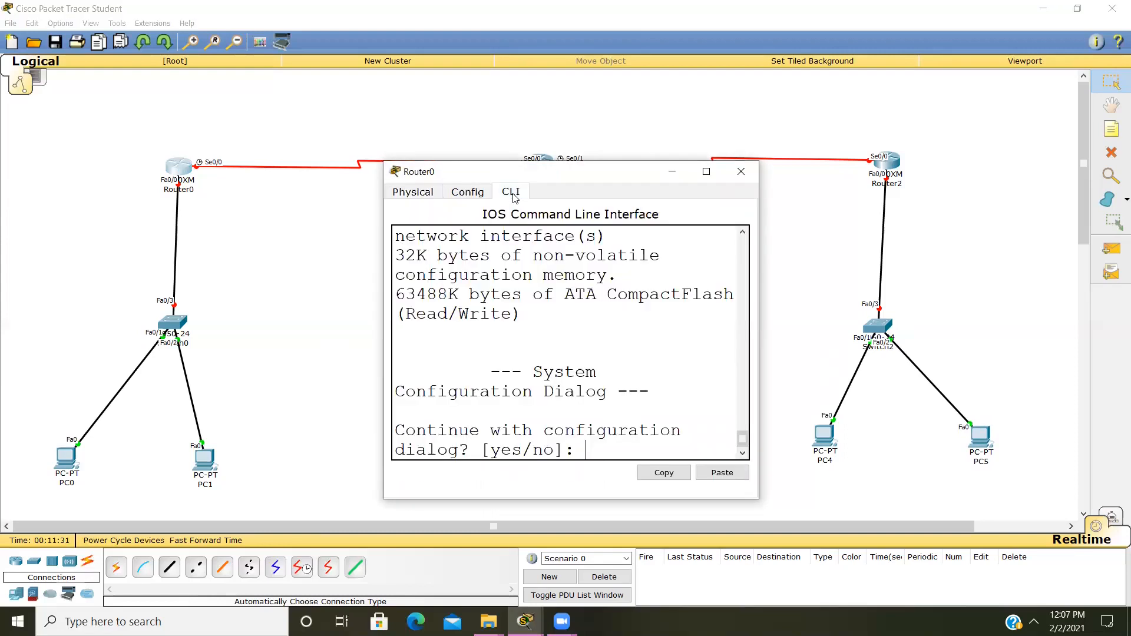
left_click(704, 172)
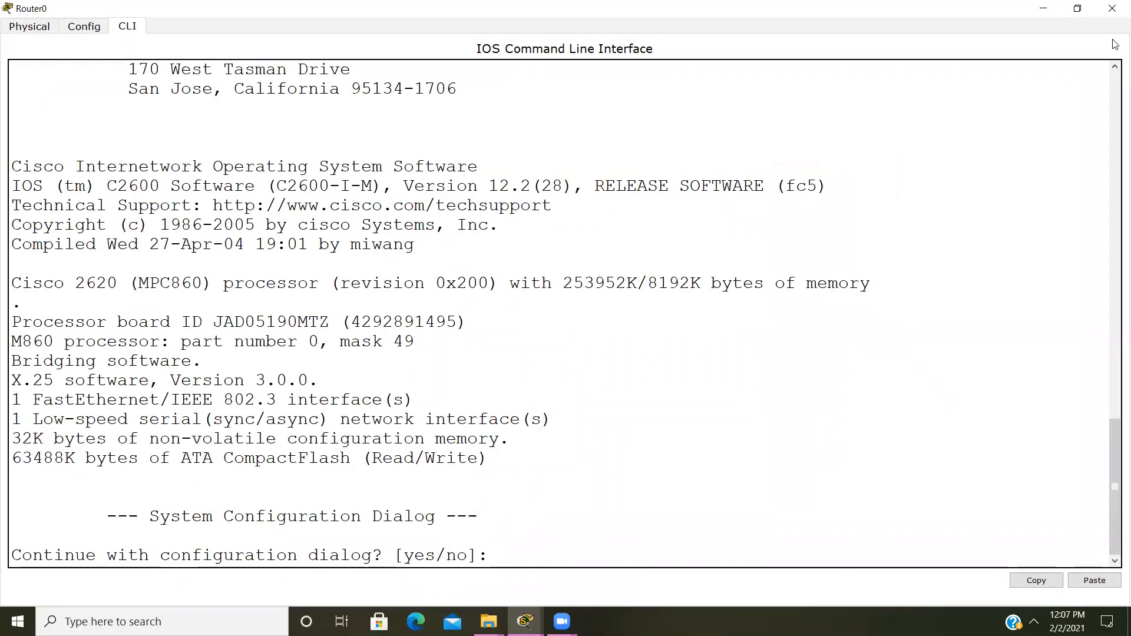
left_click(1112, 10)
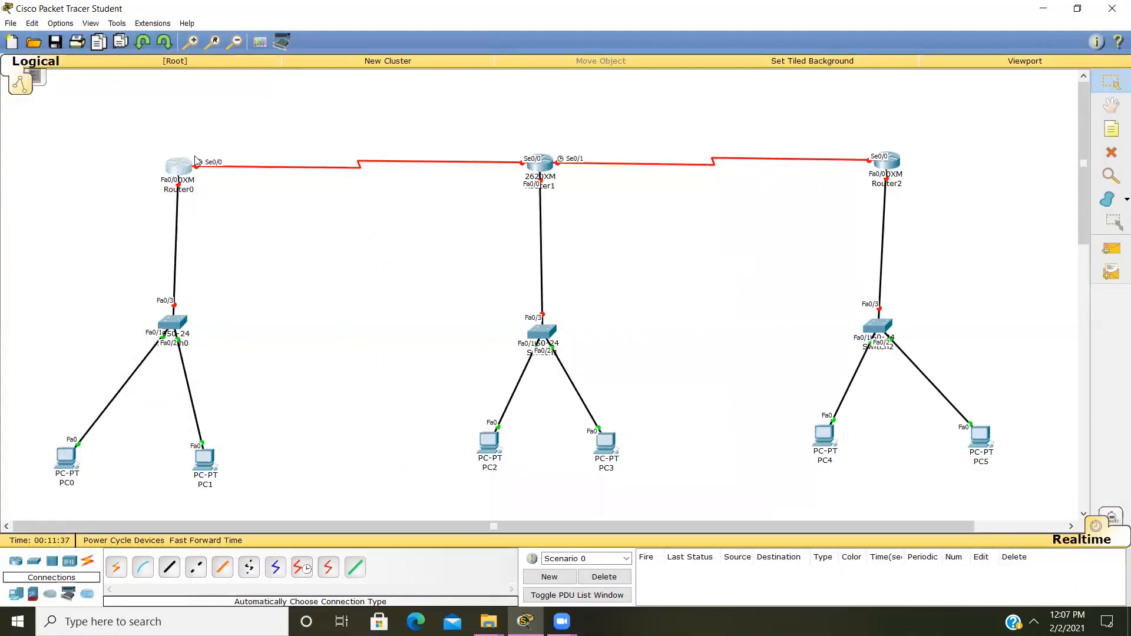
Power-cycle Router0 and open its command line in a maximized window.
left_click(180, 167)
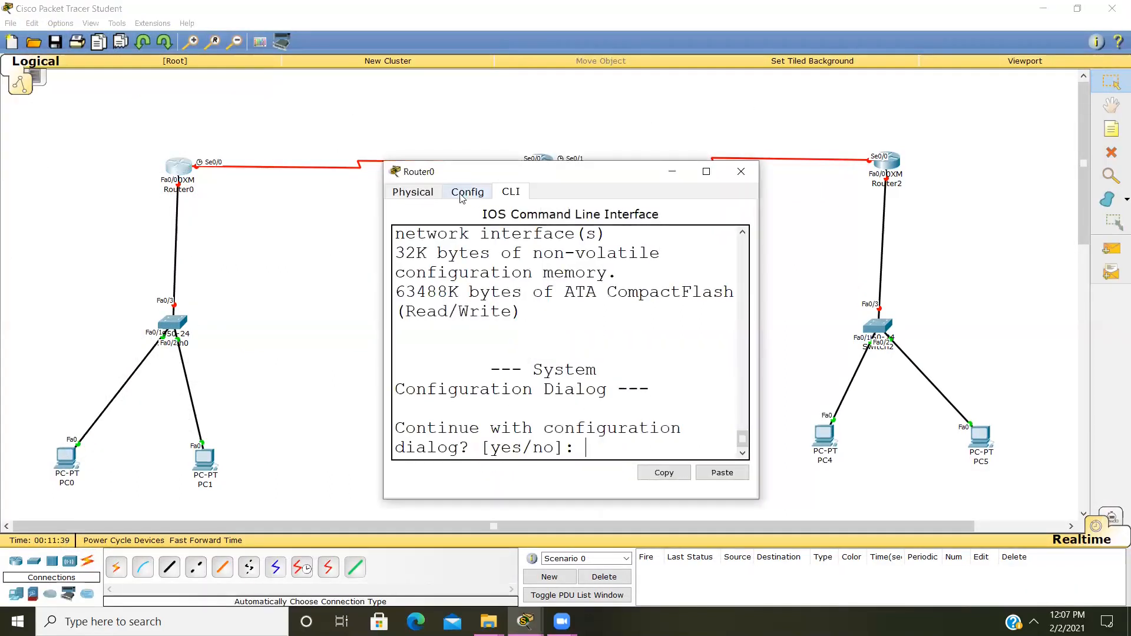
left_click(424, 196)
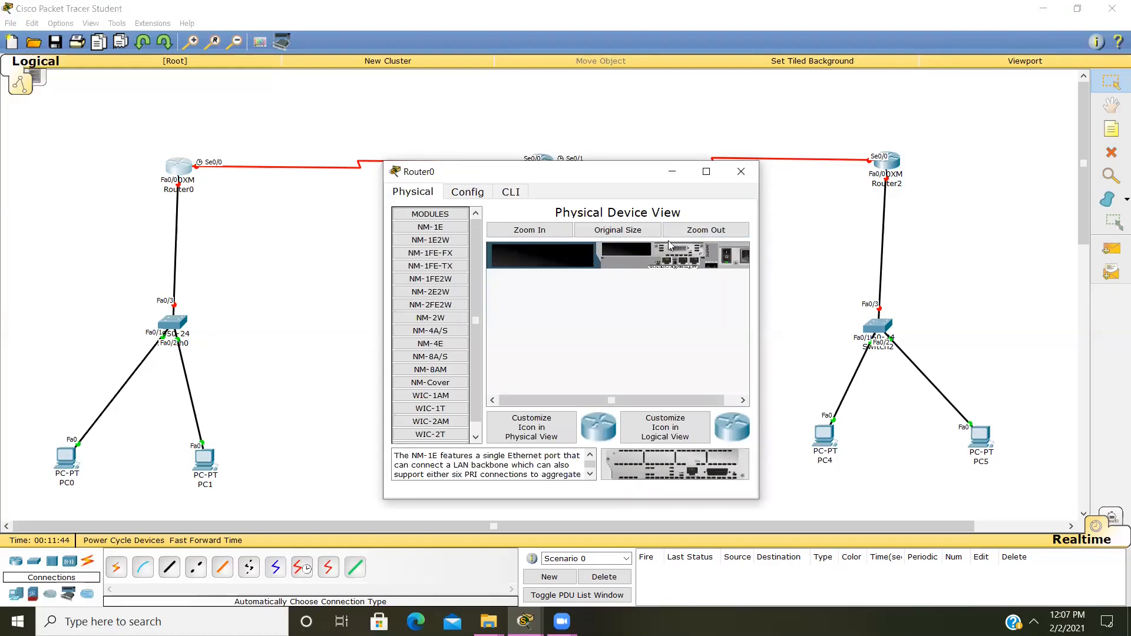
left_click(512, 191)
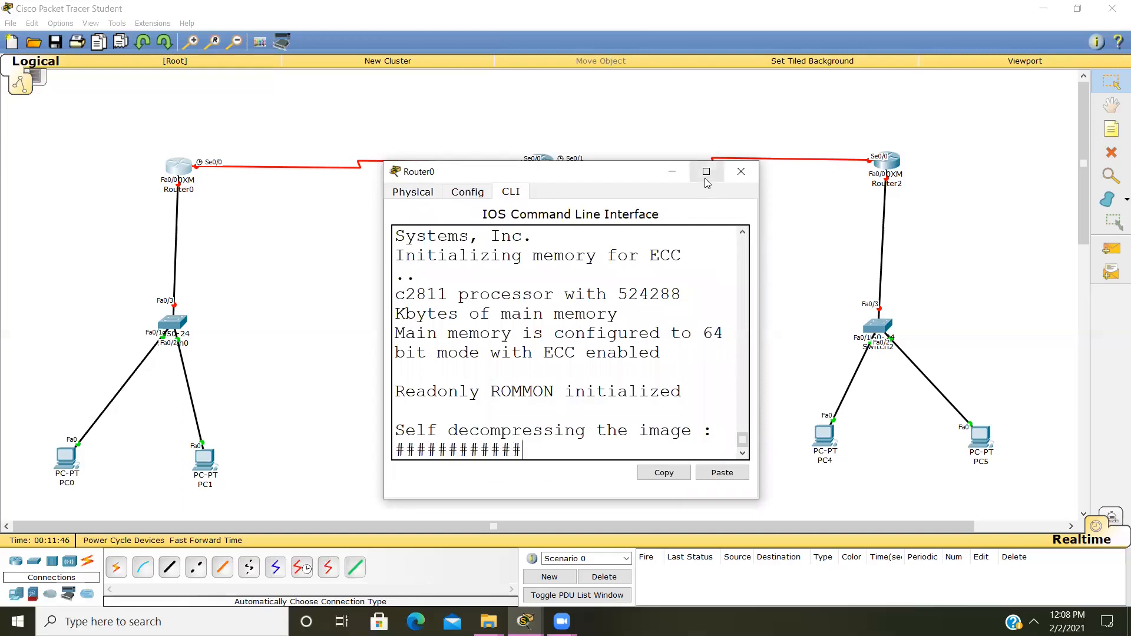
left_click(707, 172)
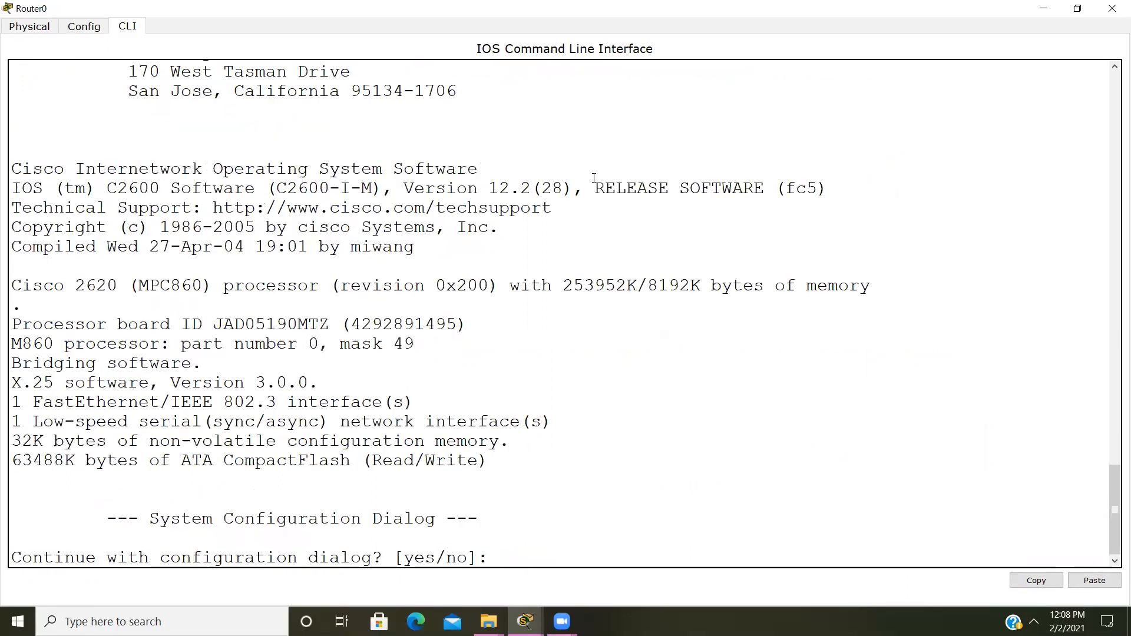
Answer no to Router0's initial configuration dialog and enter privileged mode with en.
type("no")
key("Return")
key("Return")
key("Return")
key("Return")
key("Return")
key("Return")
key("Return")
key("Return")
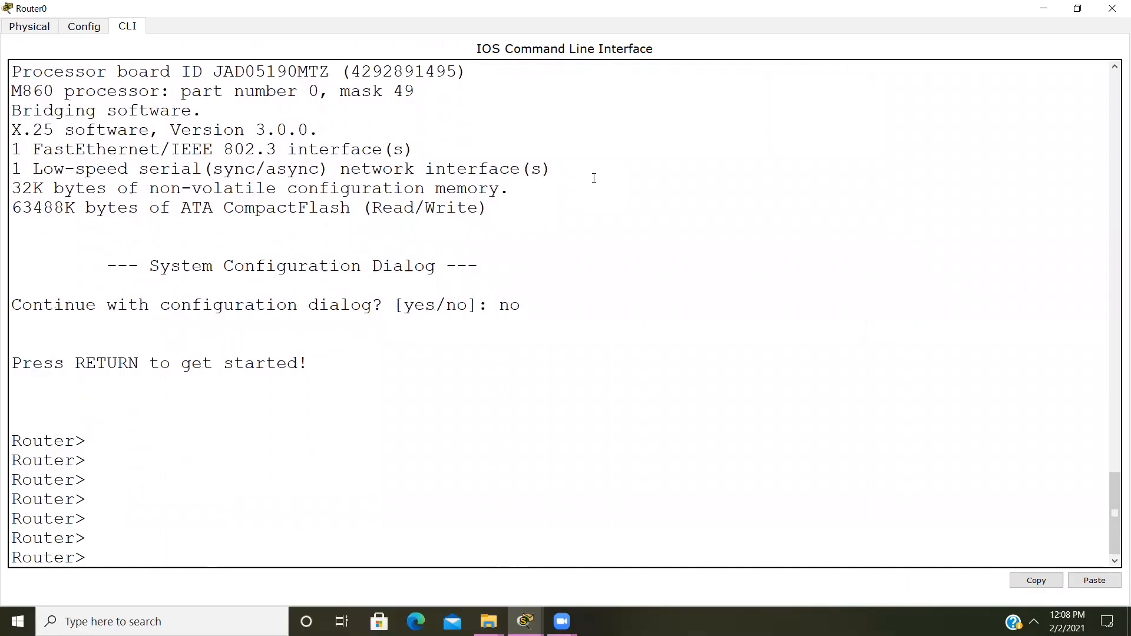
type("en")
key("Return")
key("Return")
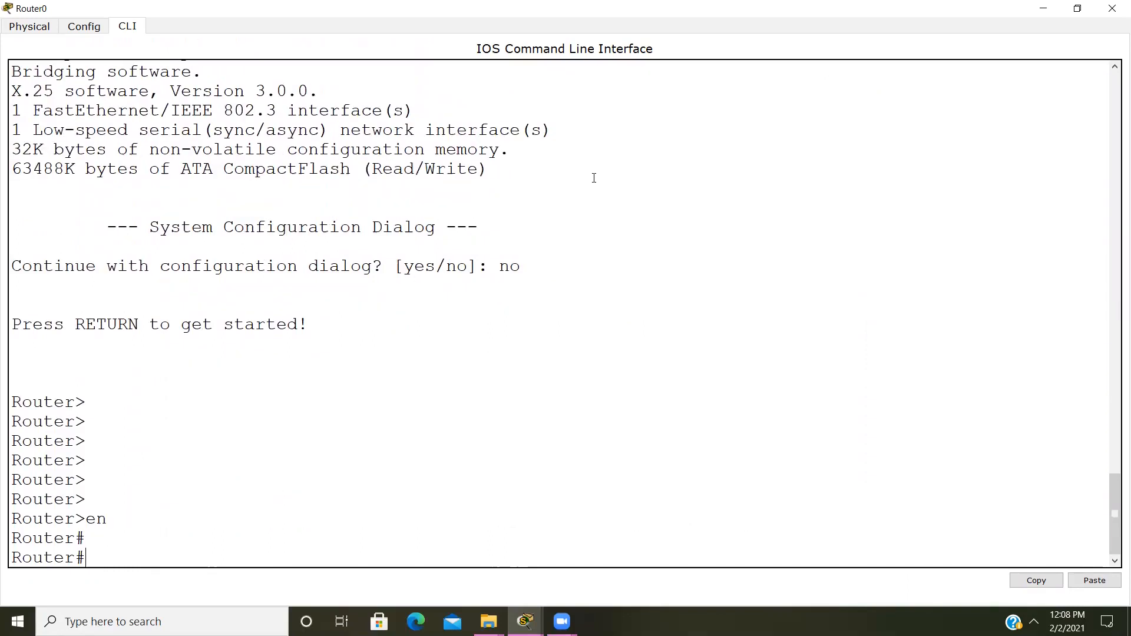
type("config t")
key("Return")
key("Return")
key("Return")
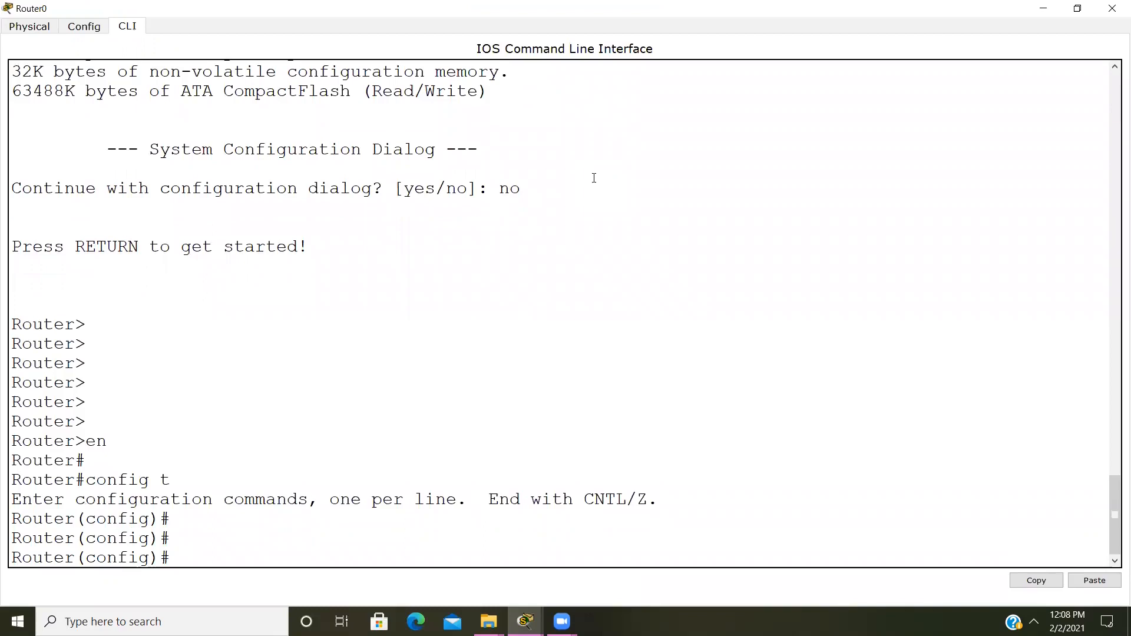
key("ctrl+z")
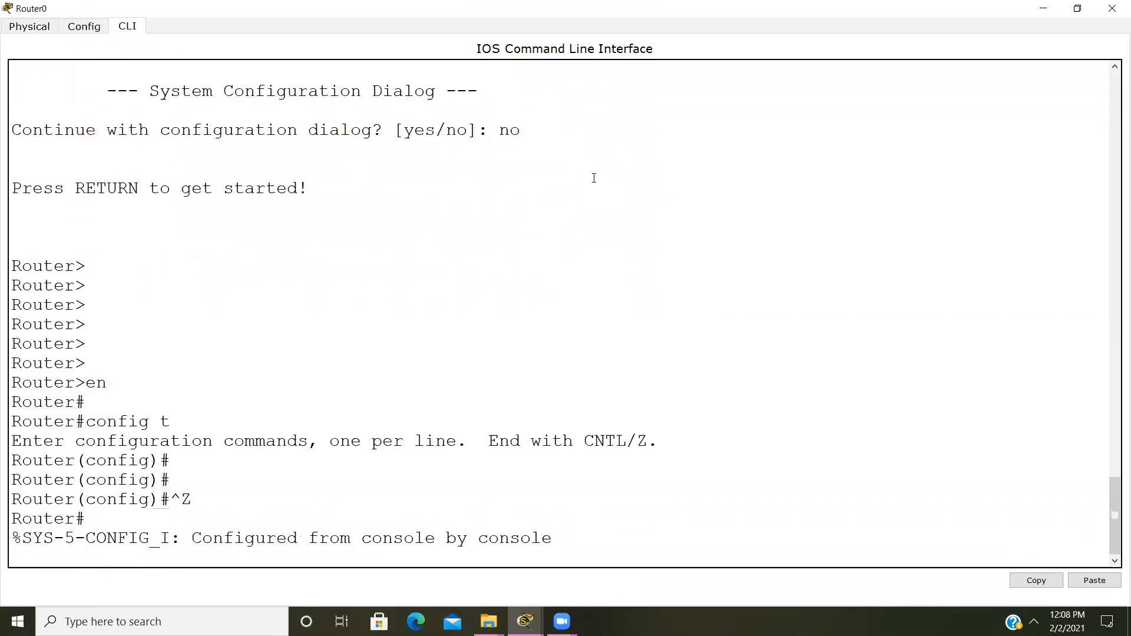
key("Return")
key("Return")
key("Return")
key("Return")
key("Return")
key("Return")
Display Router0's running configuration with sh run and page through it to the end, examining the FastEthernet0/0 and Serial0/0 interface settings.
type("sh run")
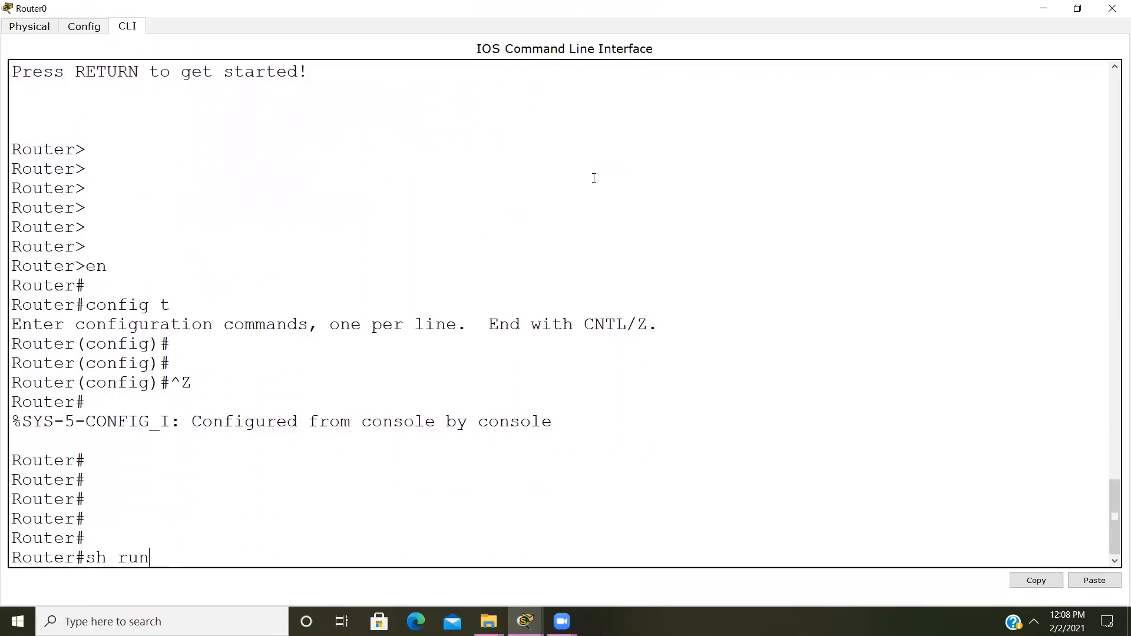
key("Return")
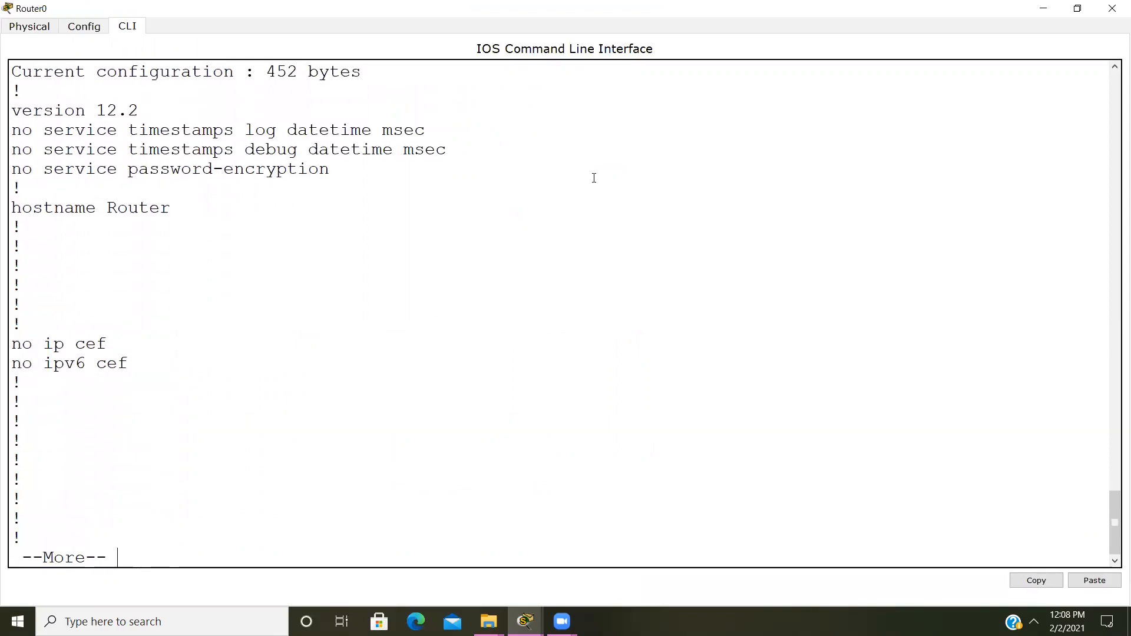
key("space")
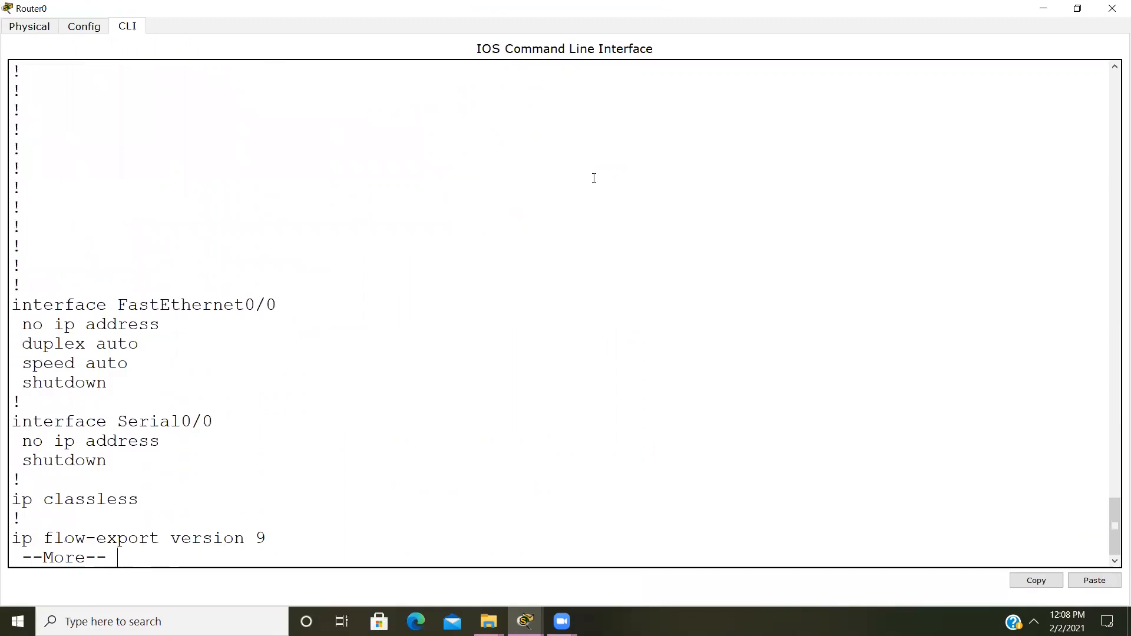
key("Return")
key("Return")
key("Return")
key("Return")
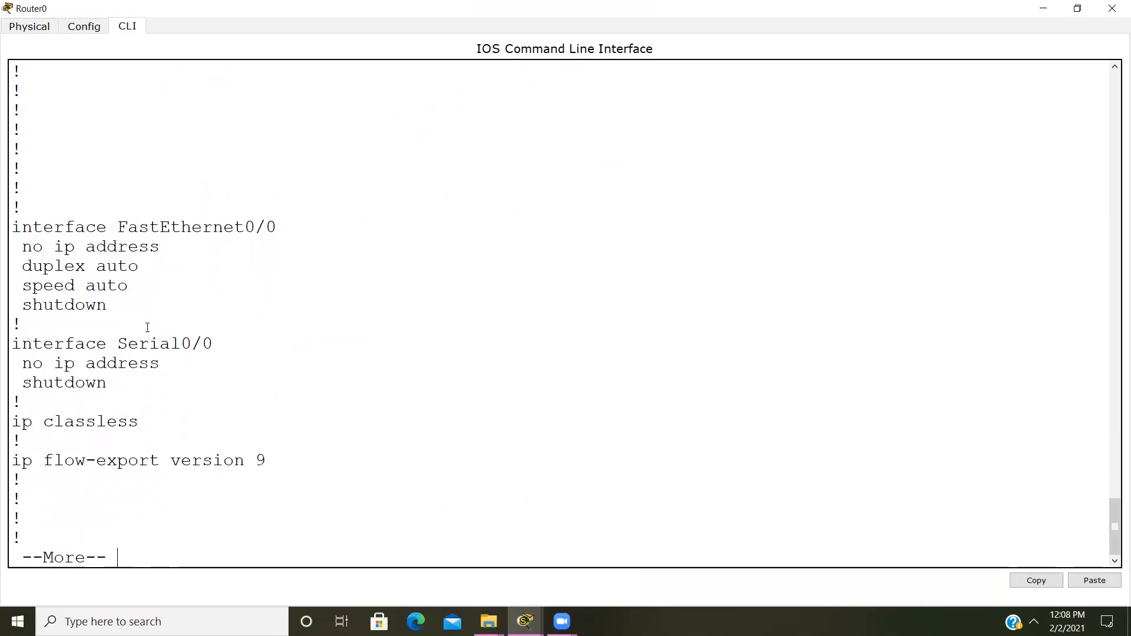
scroll(203, 418, "down", 1)
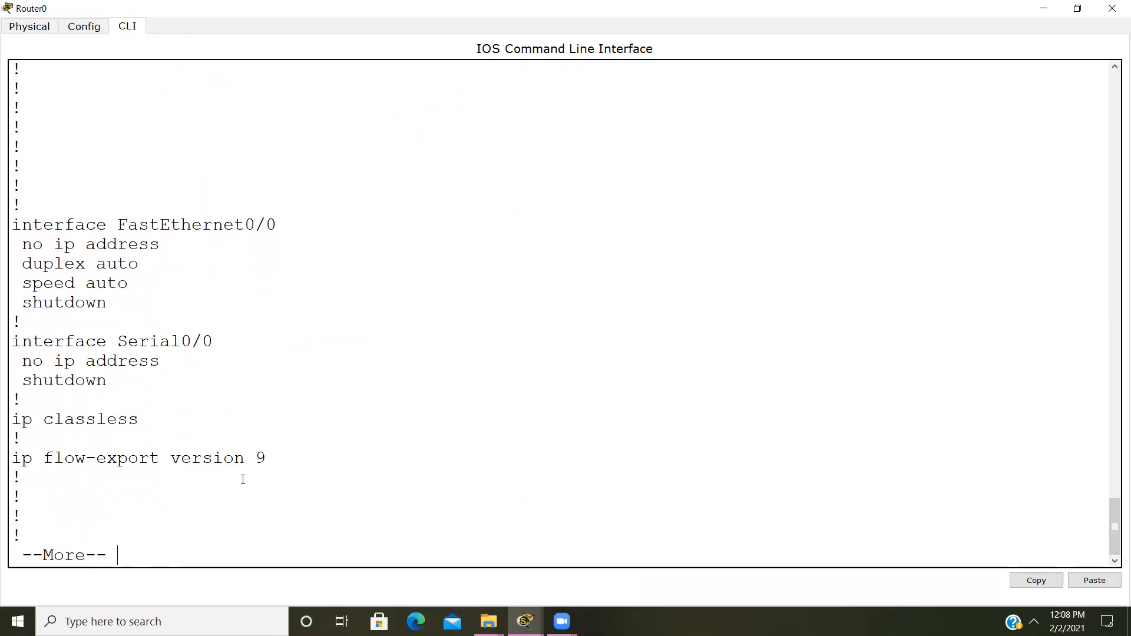
key("Return")
key("Return")
key("Return")
key("Return")
key("Return")
key("Return")
key("Return")
key("Return")
key("Return")
key("Return")
key("Return")
key("Return")
key("Return")
key("Return")
key("Return")
key("Return")
key("Return")
key("Return")
key("Return")
key("Return")
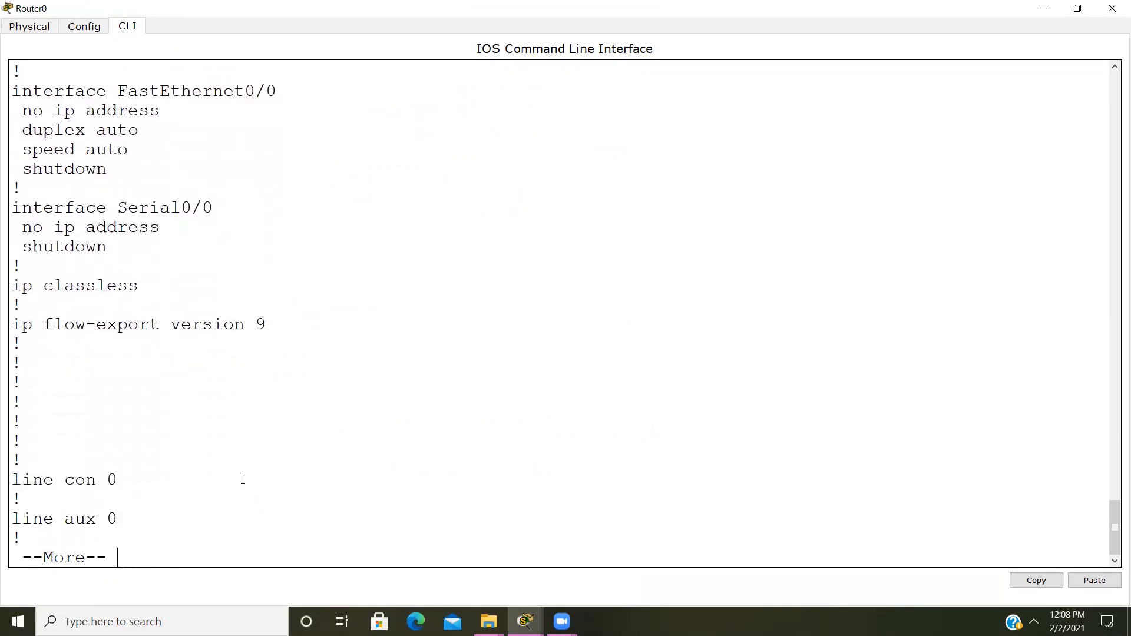
key("Return")
key("Return")
key("Return")
key("Return")
key("Return")
key("Return")
key("Return")
key("Return")
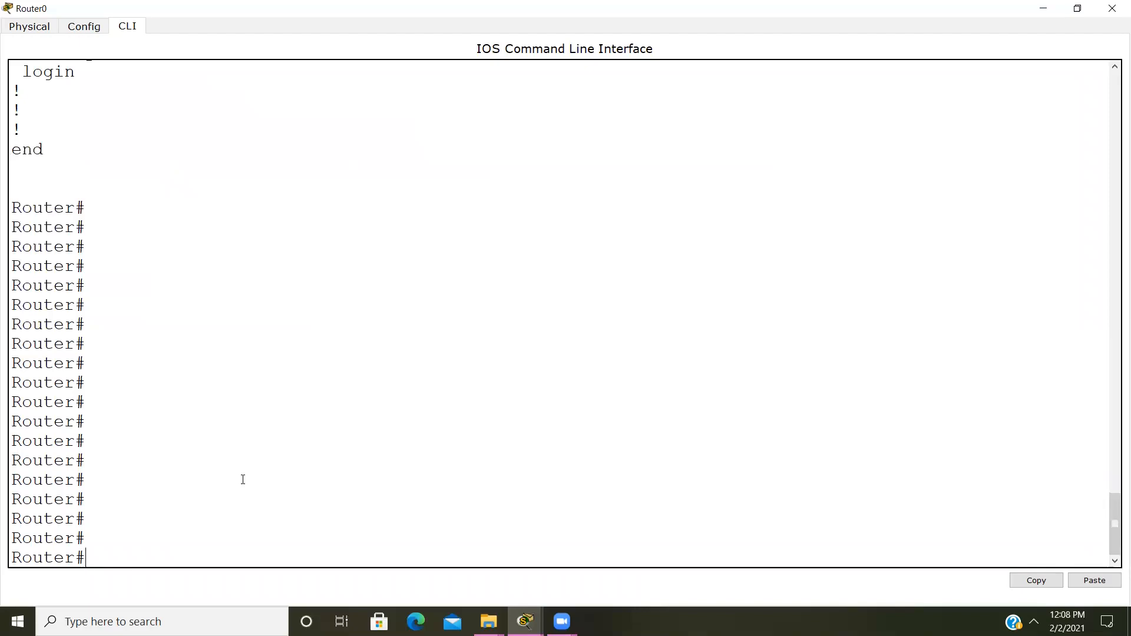
Enter global configuration mode with config t and set Router0's hostname to india.
type("h")
key("BackSpace")
type("config t")
key("Return")
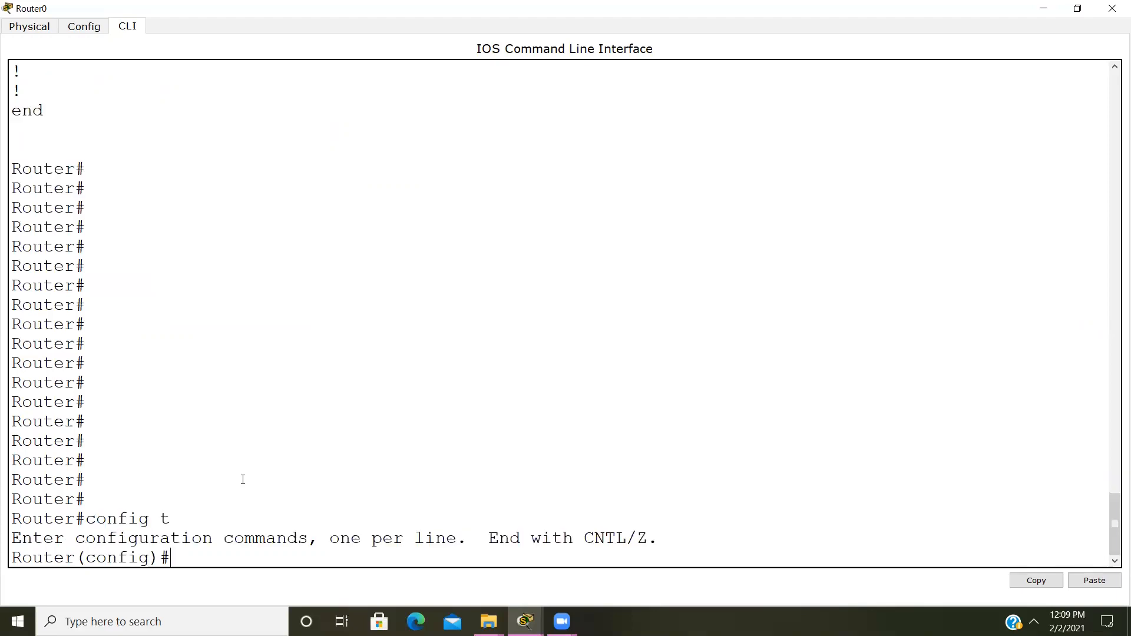
type("hostname india")
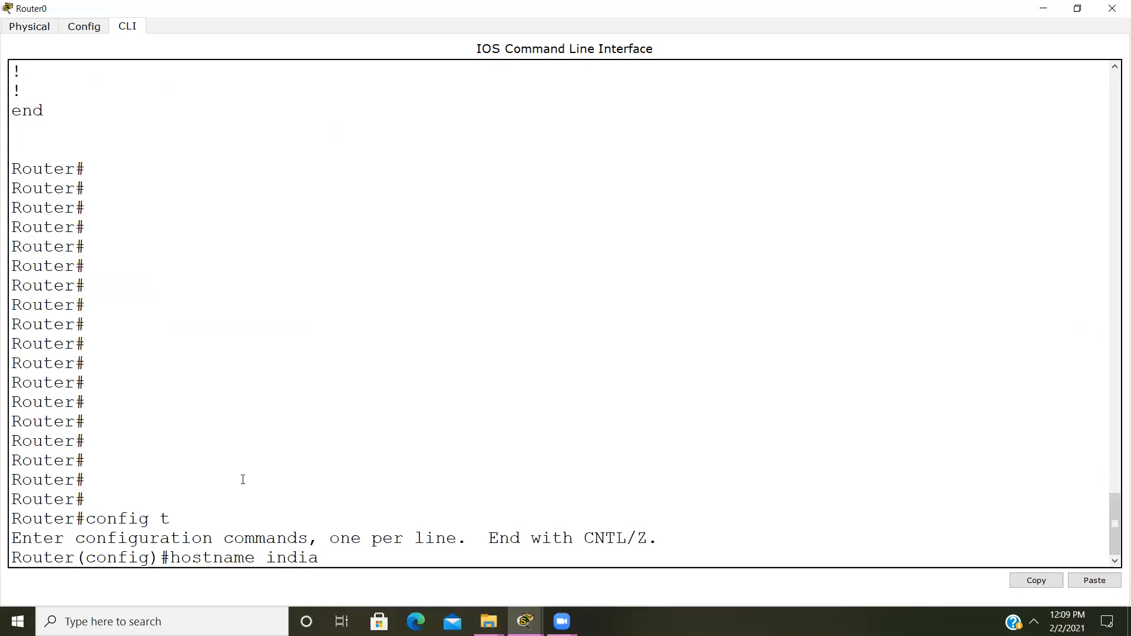
key("Return")
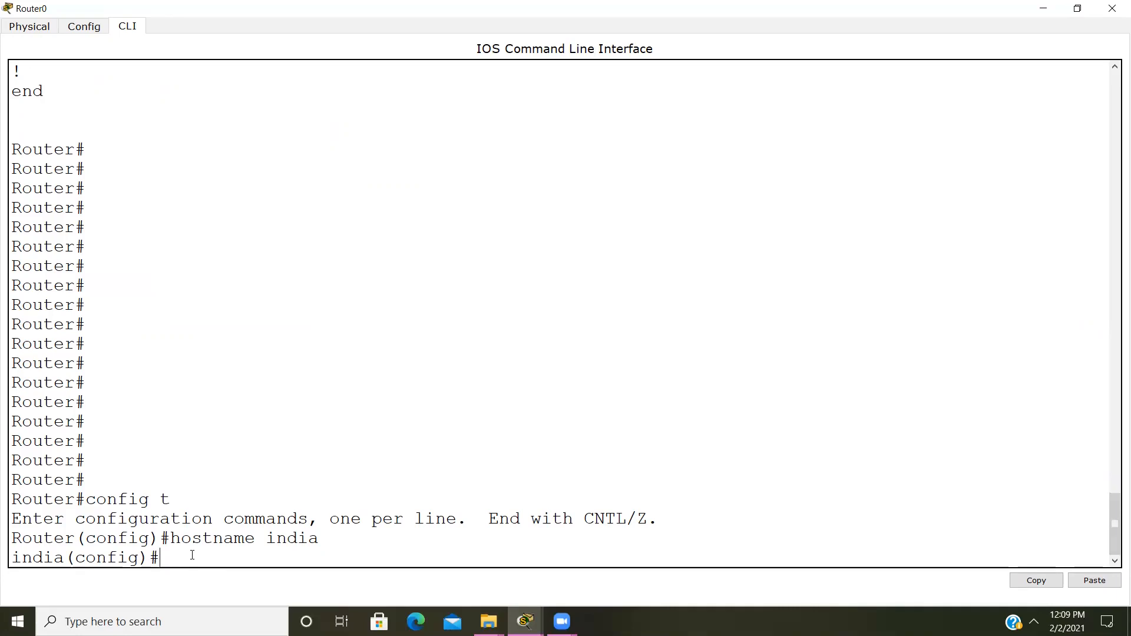
Assign IP address 192.168.100.1 with subnet mask 255.255.255.0 to Router0's interface f0/0.
type("int f0/0")
key("Return")
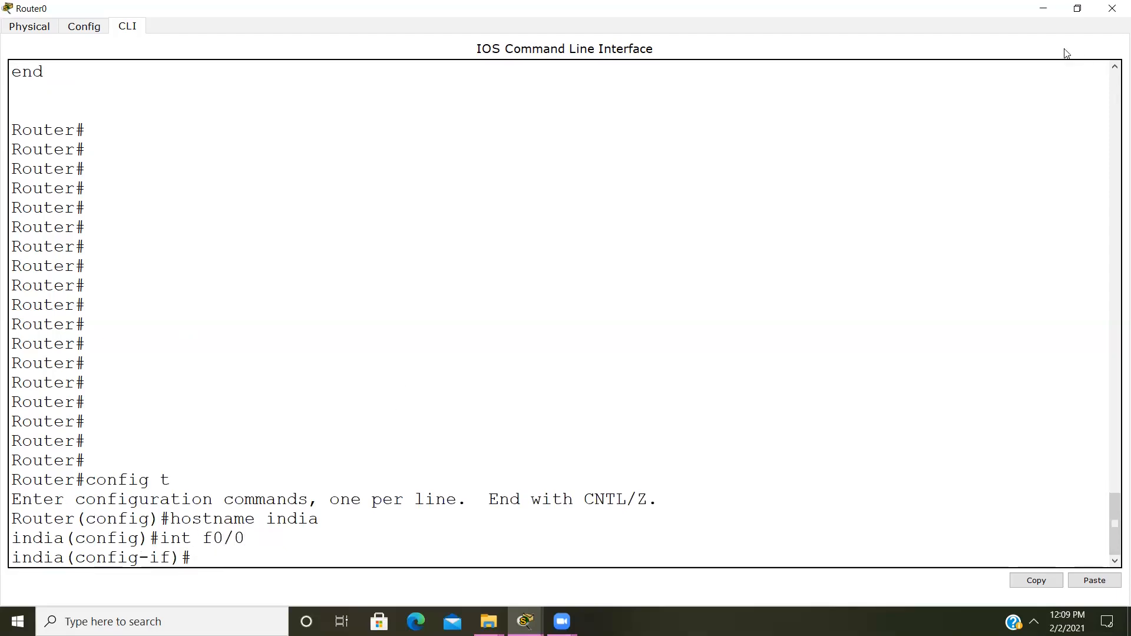
left_click(1042, 8)
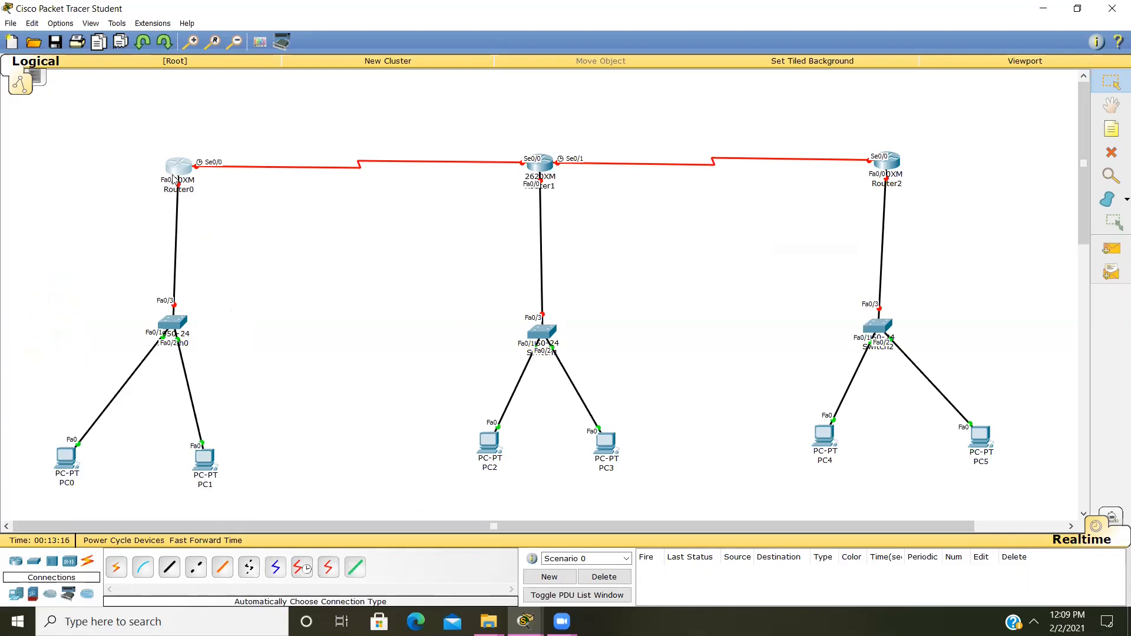
mouse_move(174, 178)
left_click(525, 620)
left_click(569, 586)
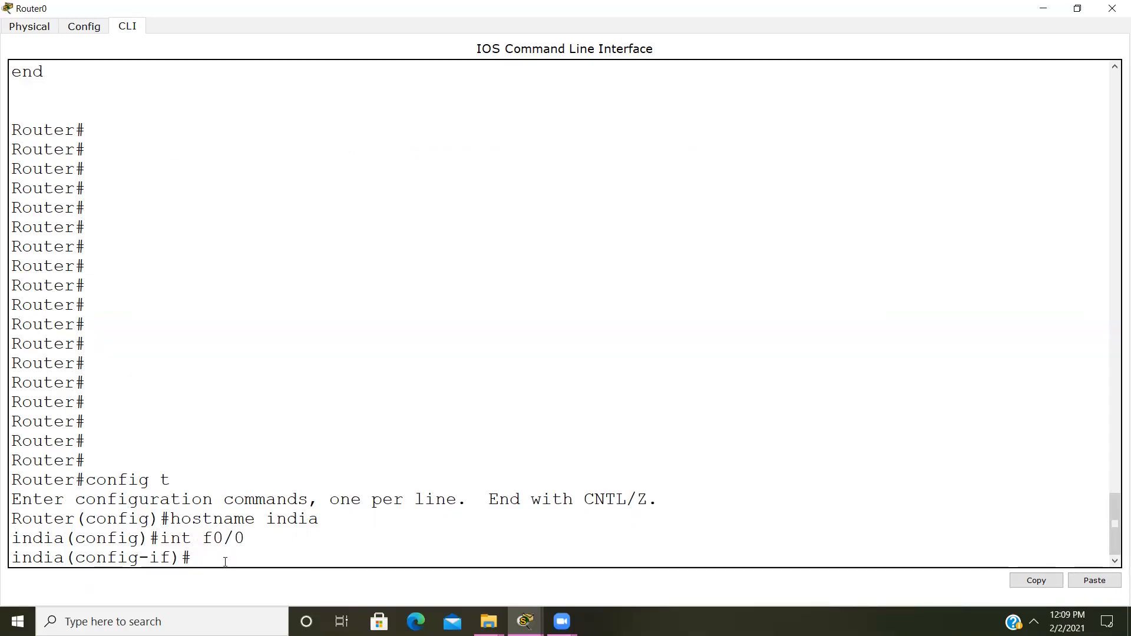
type("ip address 192.168.100.1")
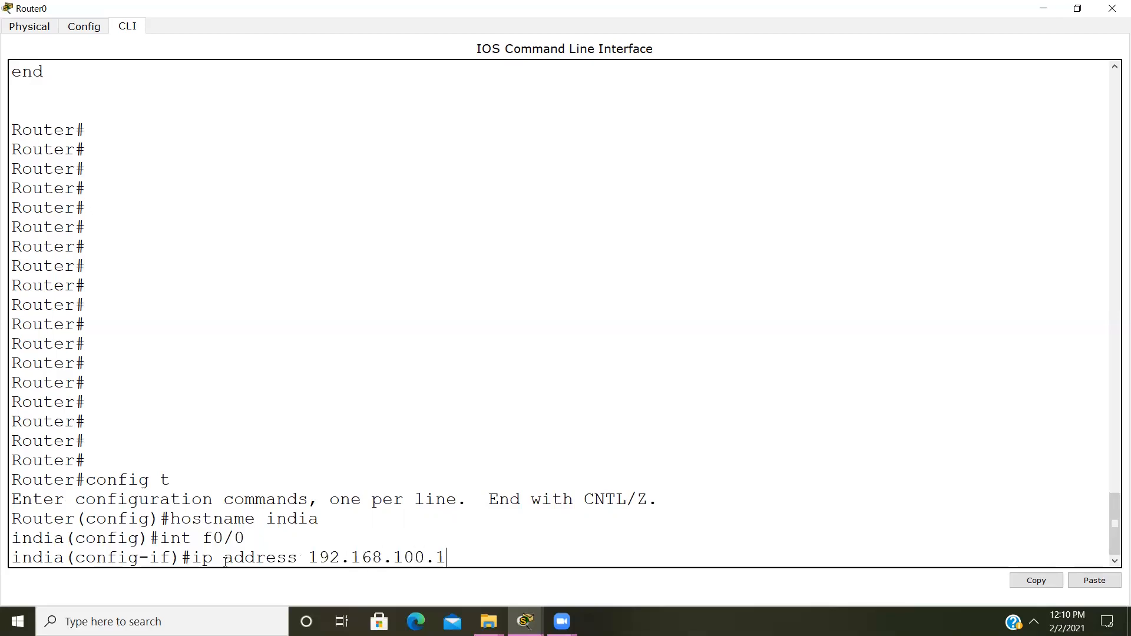
type(" 255.255.255.0")
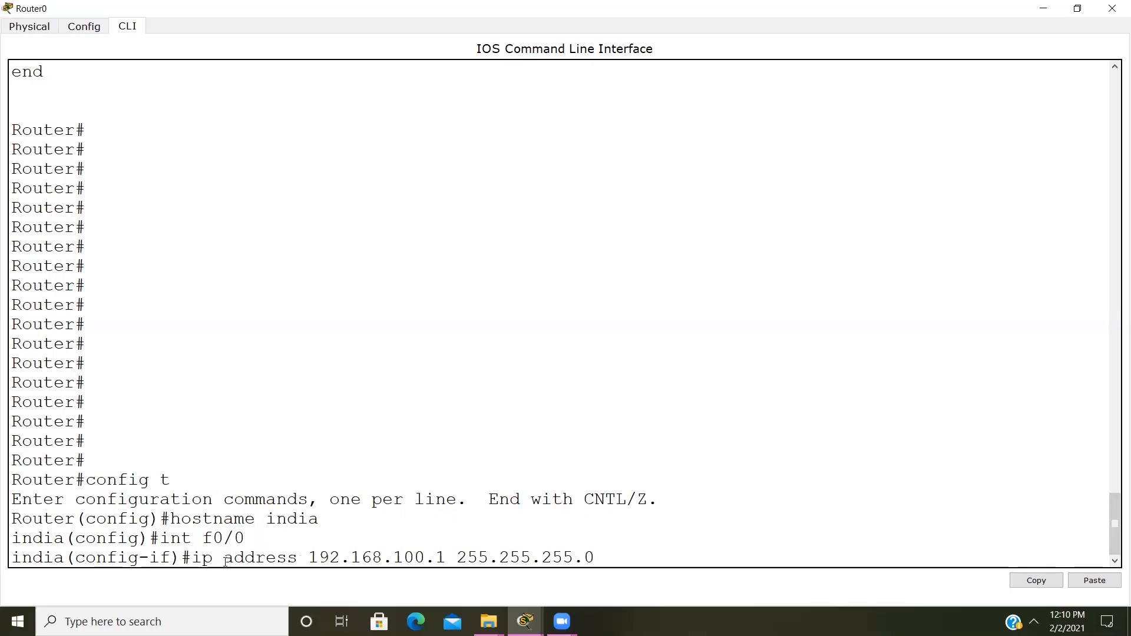
key("Return")
Enable Router0's f0/0 interface with no shut.
type("no shut")
key("Return")
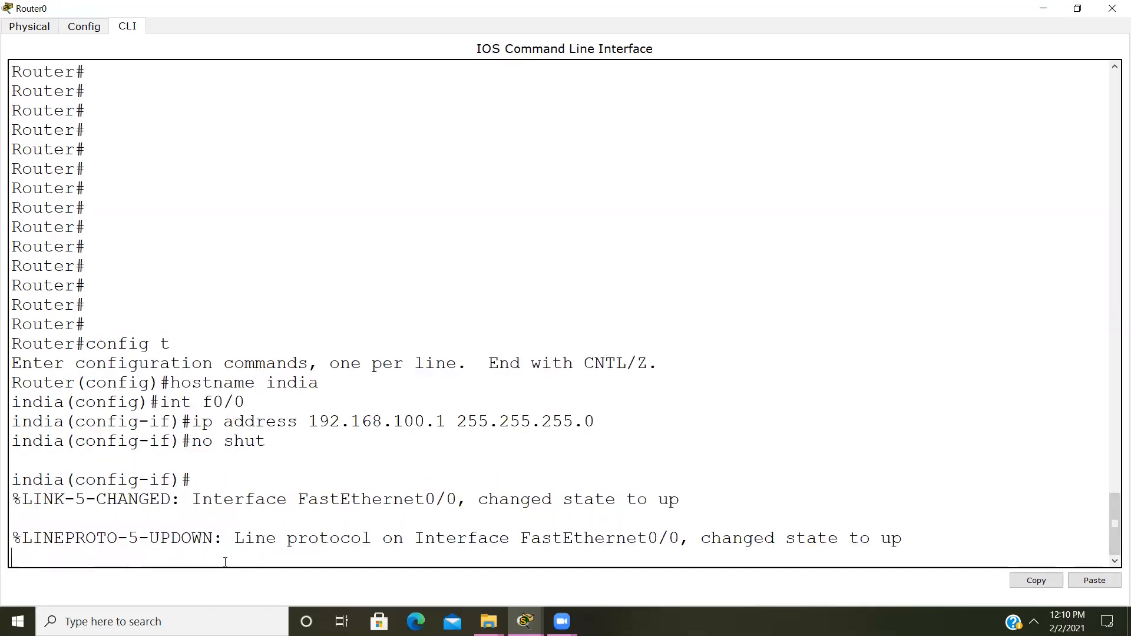
key("Return")
key("Return")
key("Return")
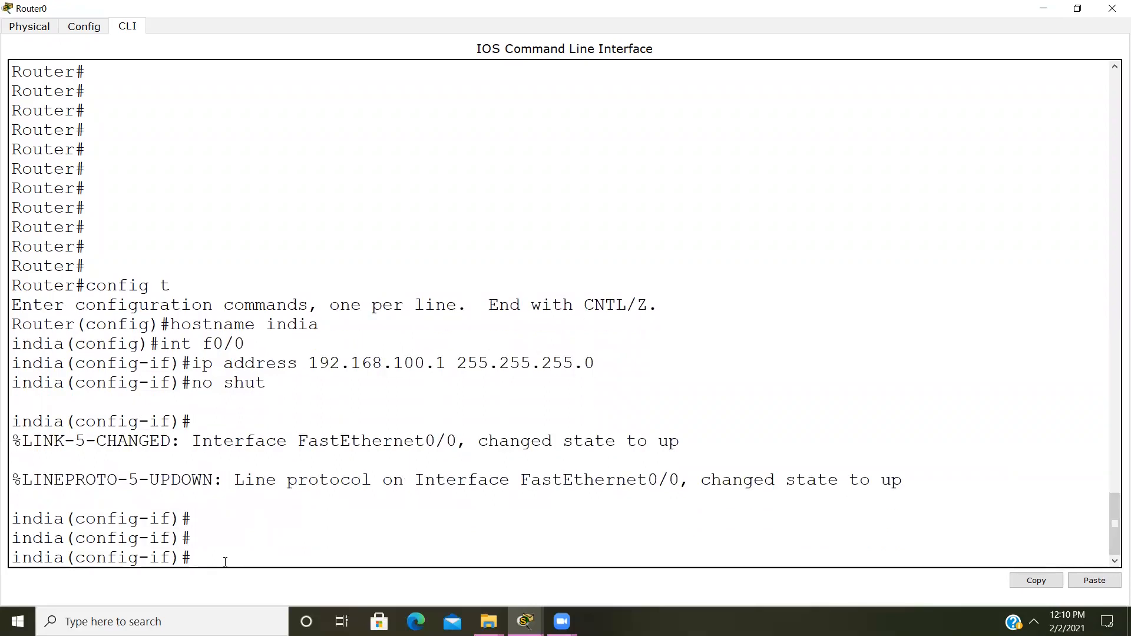
Leave configuration mode on Router0 and save its configuration with wr.
key("ctrl+z")
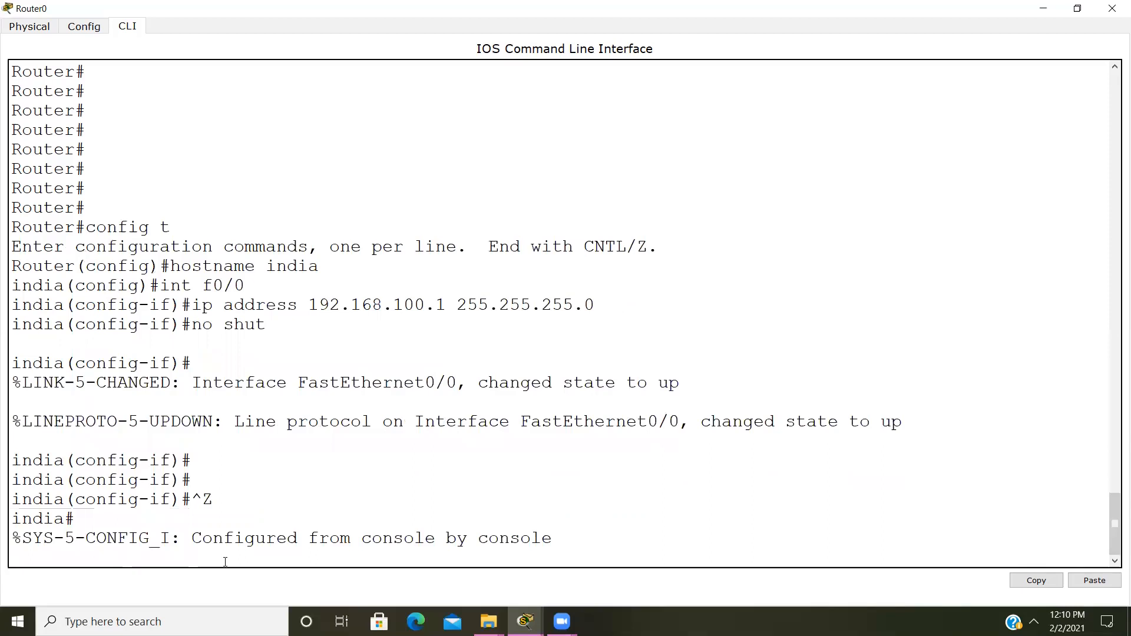
key("Return")
type("w")
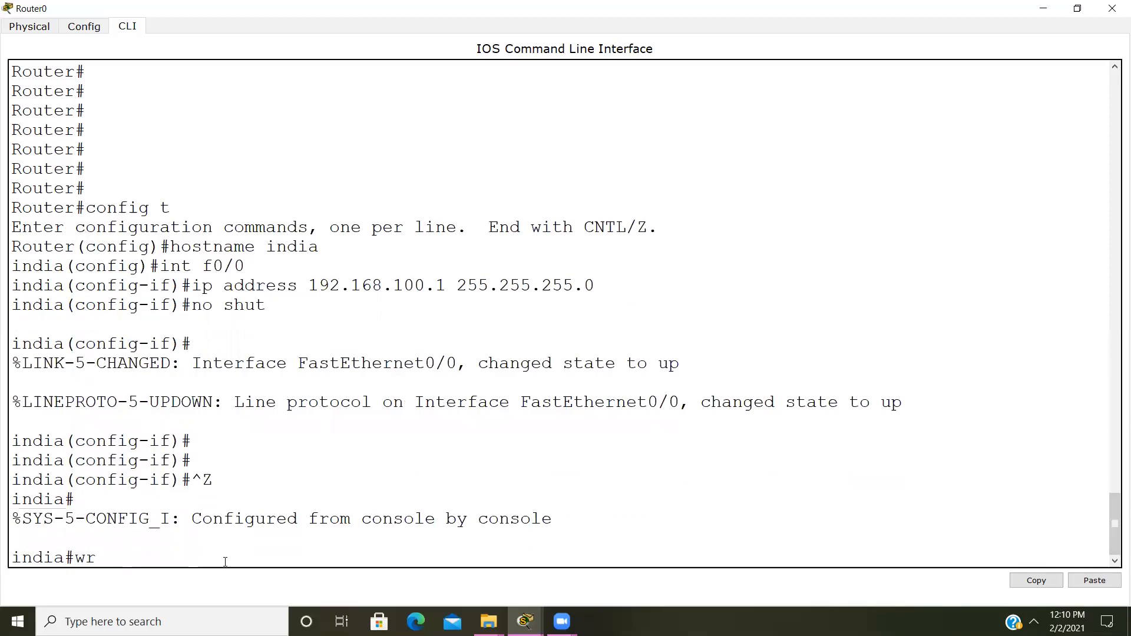
type("r")
key("Return")
key("Return")
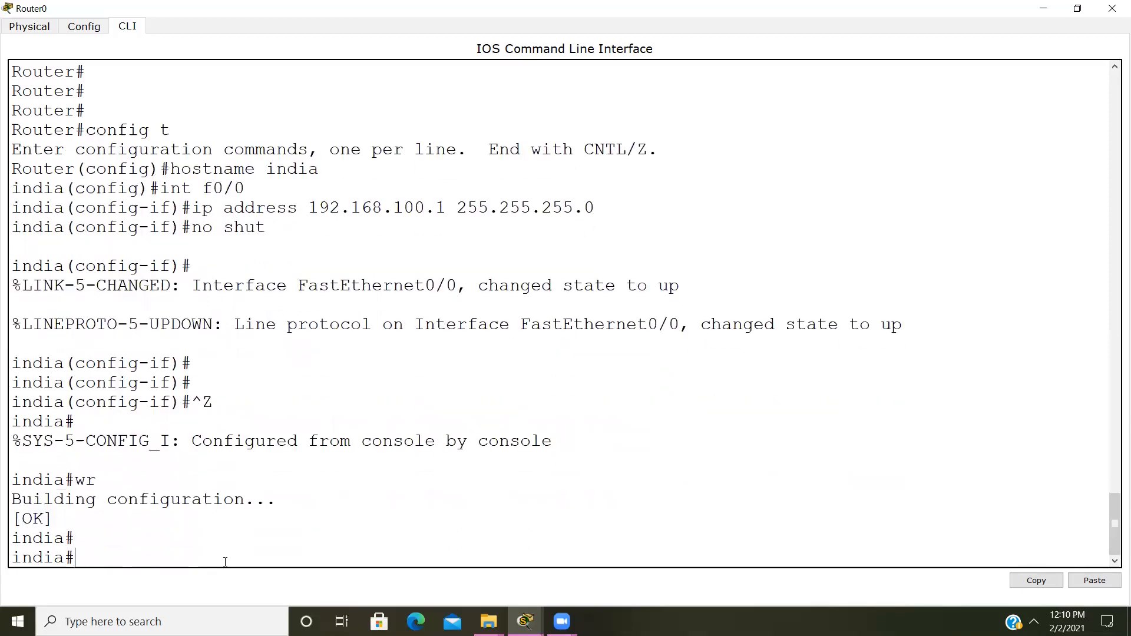
Display Router0's running configuration with sh run and examine its interface entries through to the end.
type("sh run")
key("Return")
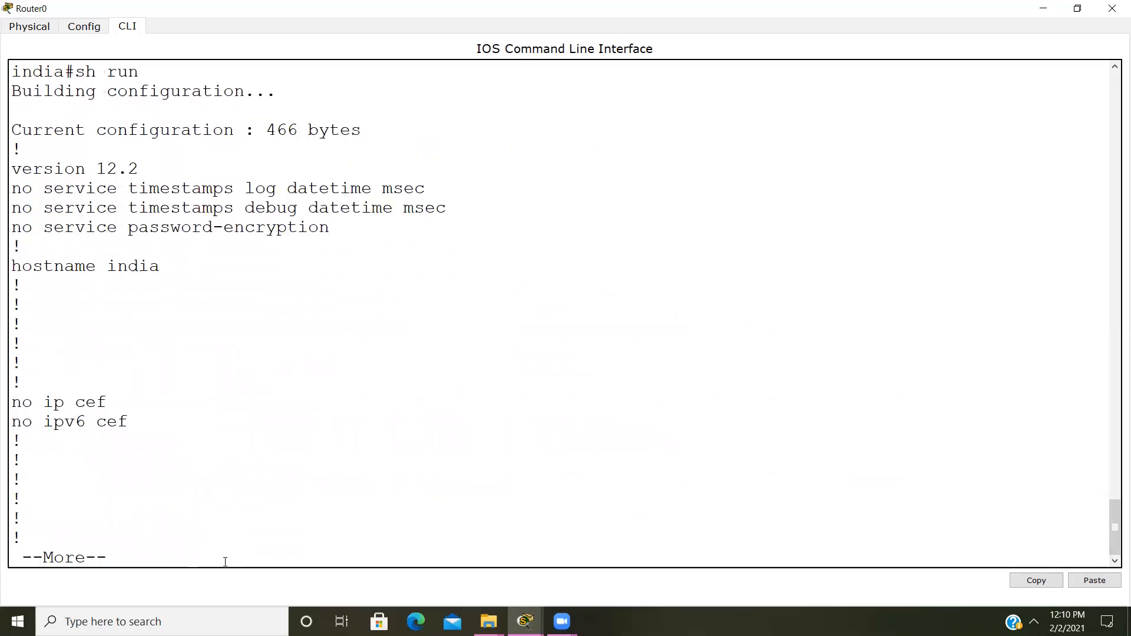
key("space")
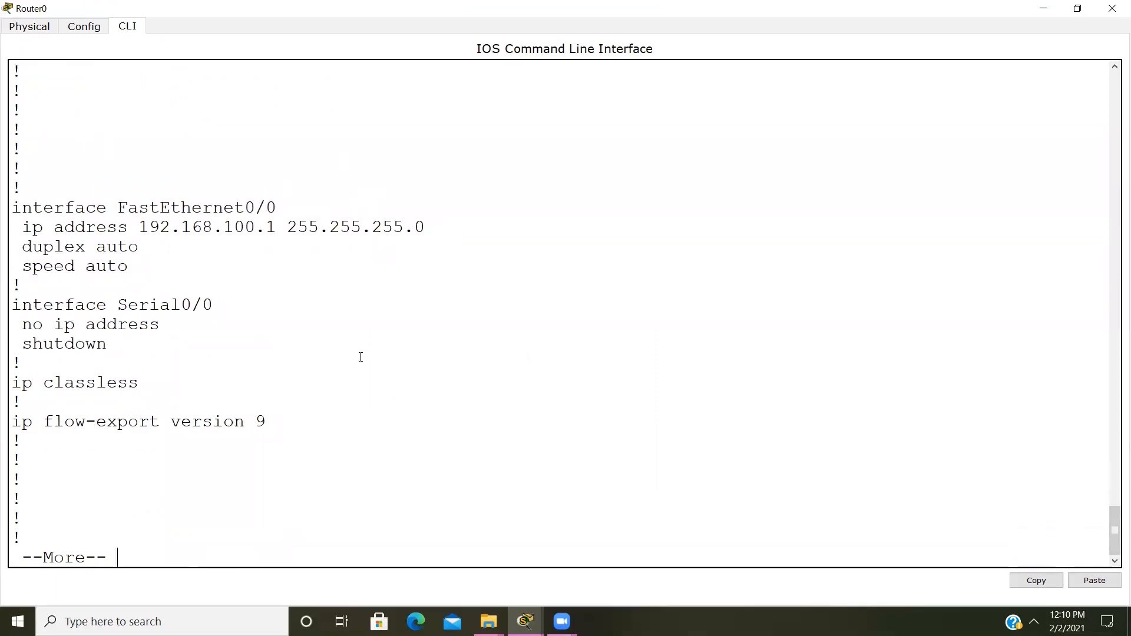
key("Return")
key("Return")
key("Return")
key("Return")
key("Return")
key("Return")
key("Return")
key("Return")
key("Return")
key("Return")
key("Return")
key("Return")
key("Return")
key("Return")
key("Return")
key("Return")
key("Return")
key("Return")
key("Return")
key("Return")
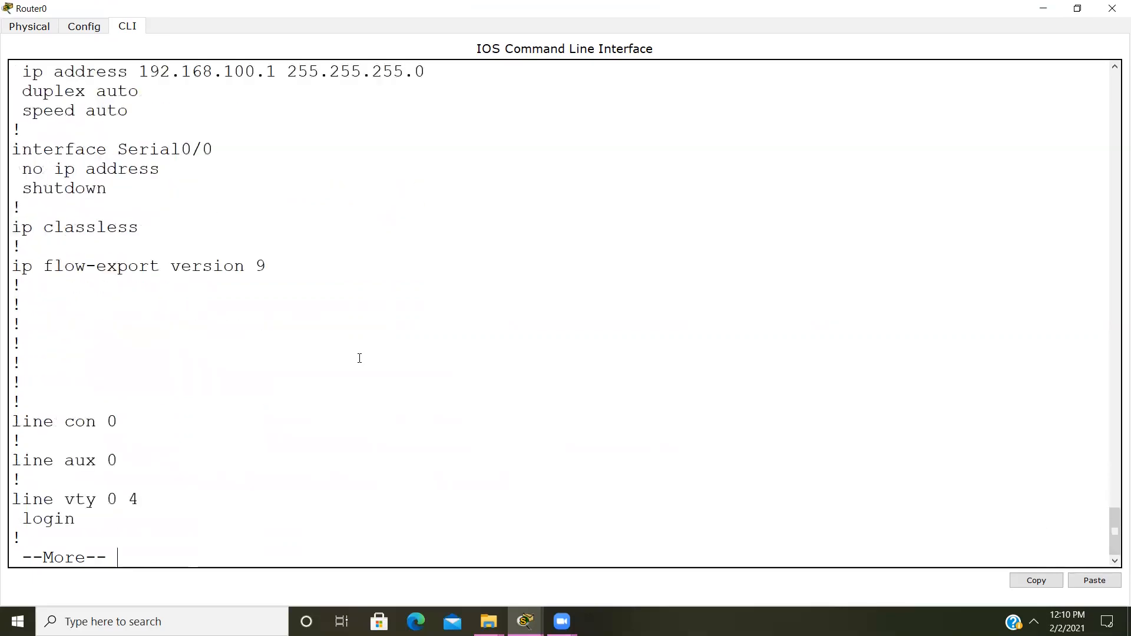
Enter global configuration mode and assign IP address 10.0.0.1 with subnet mask 255.0.0.0 to Router0's interface s0/0.
type("co")
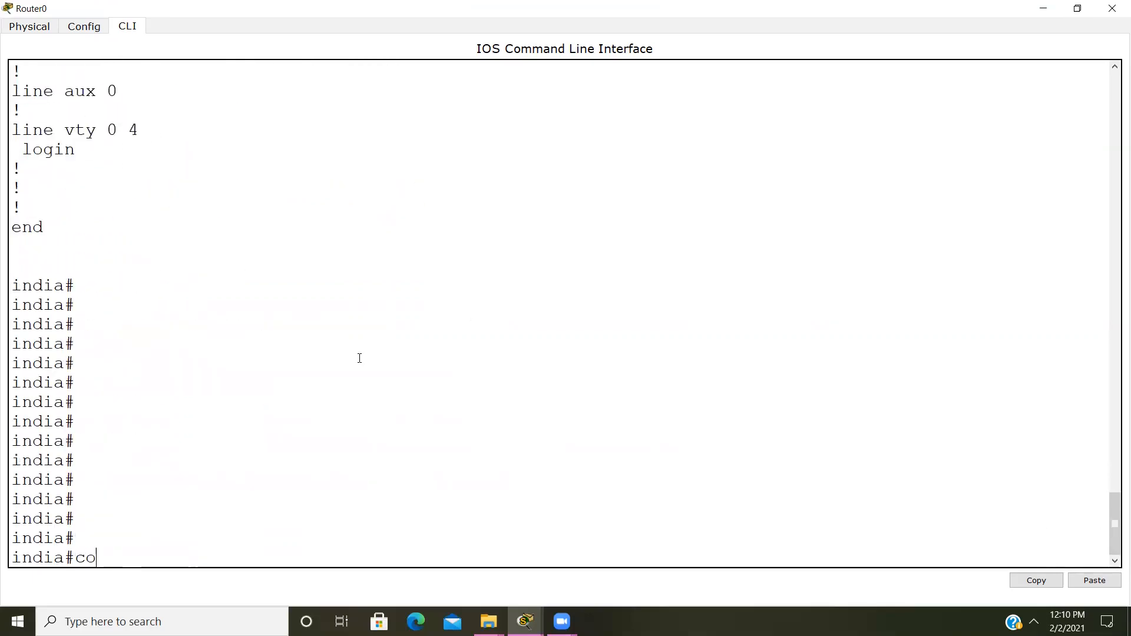
type("nfig t")
key("Return")
key("Return")
key("Return")
key("Return")
type("int s0/0")
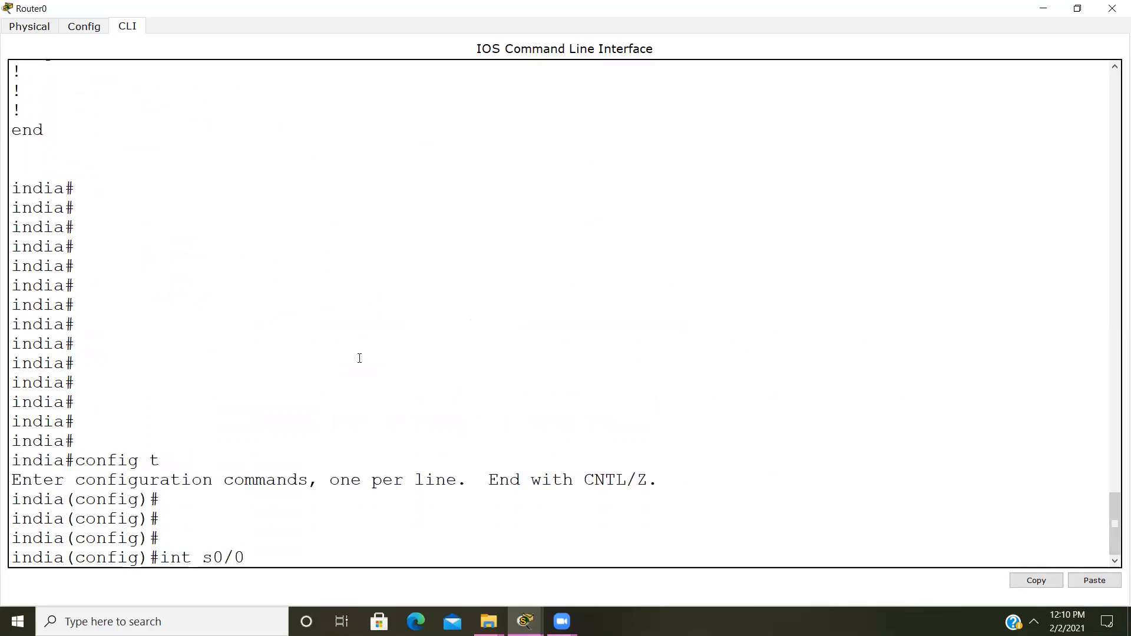
key("Return")
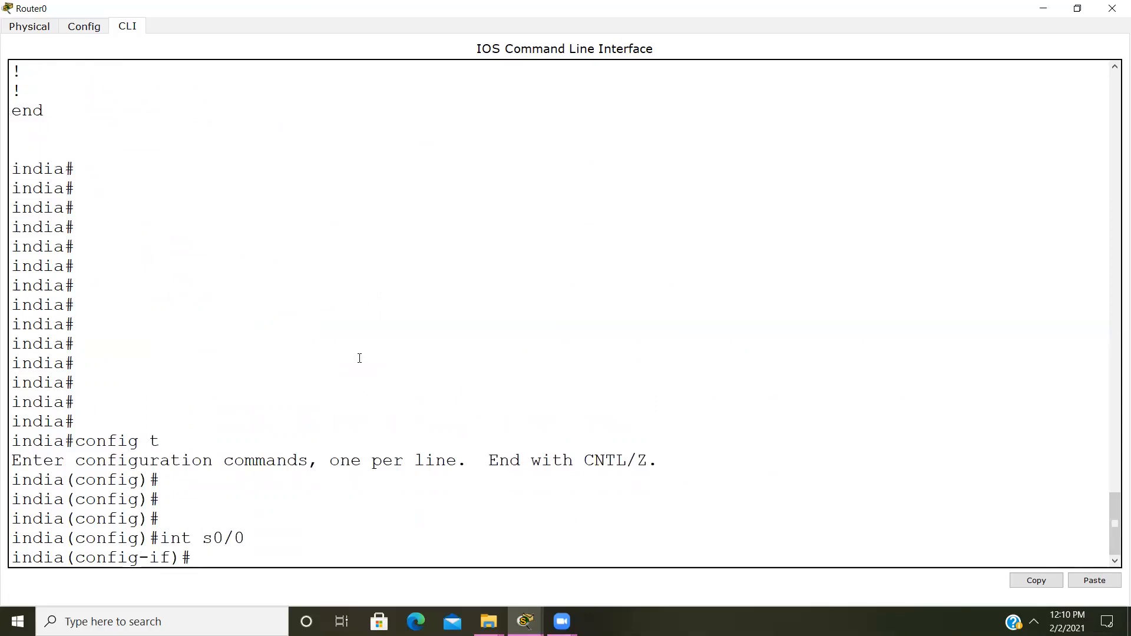
type("ip address 10.0.0.1")
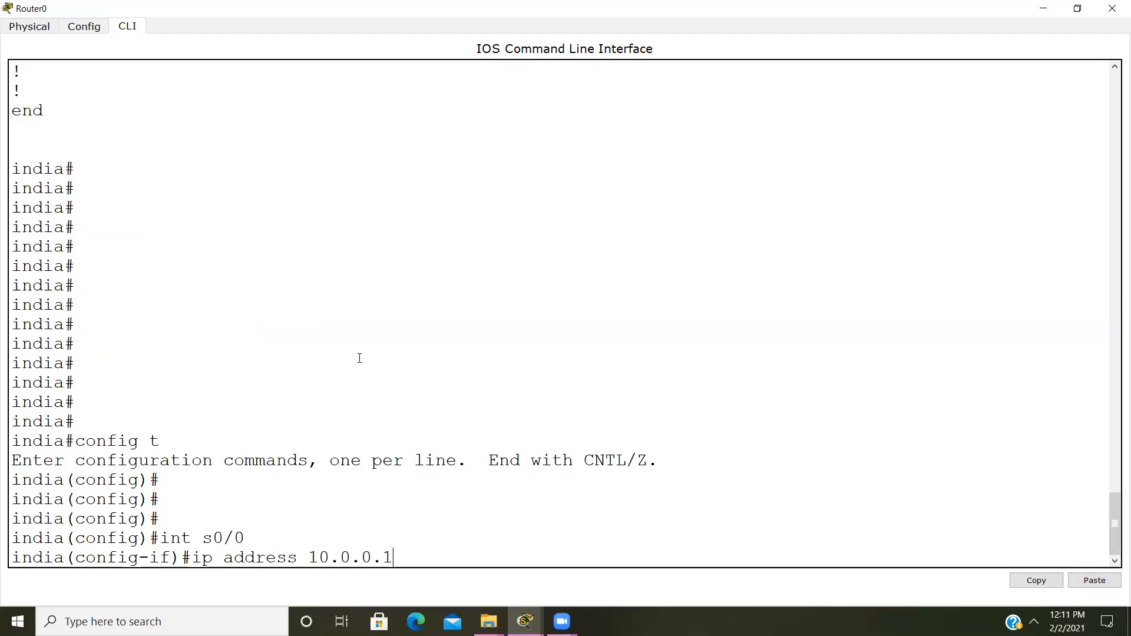
type(" 255.0.0.0")
key("Return")
Enable Router0's s0/0 interface with no shut and set its clock rate to 64000.
type("n")
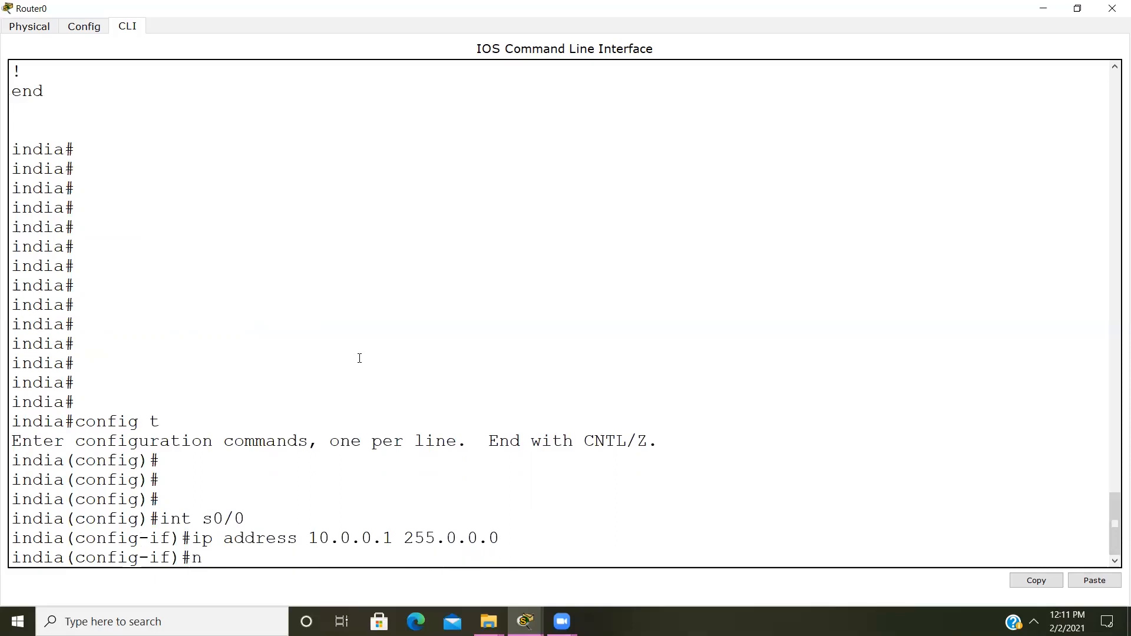
type("o shut")
key("Return")
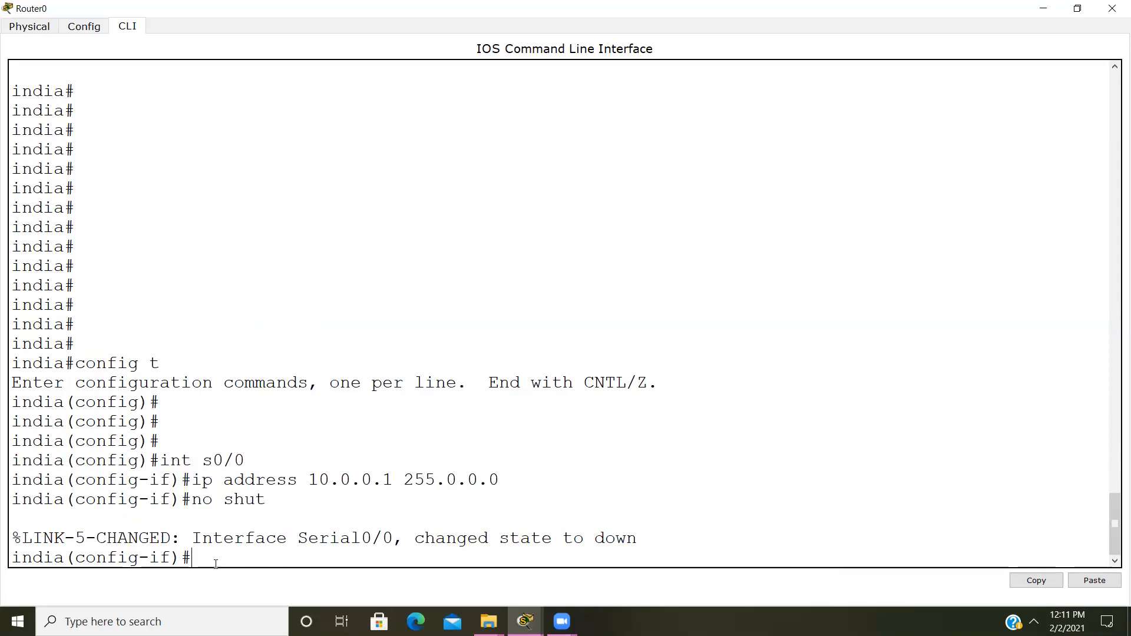
type("clock rate 64000")
key("Return")
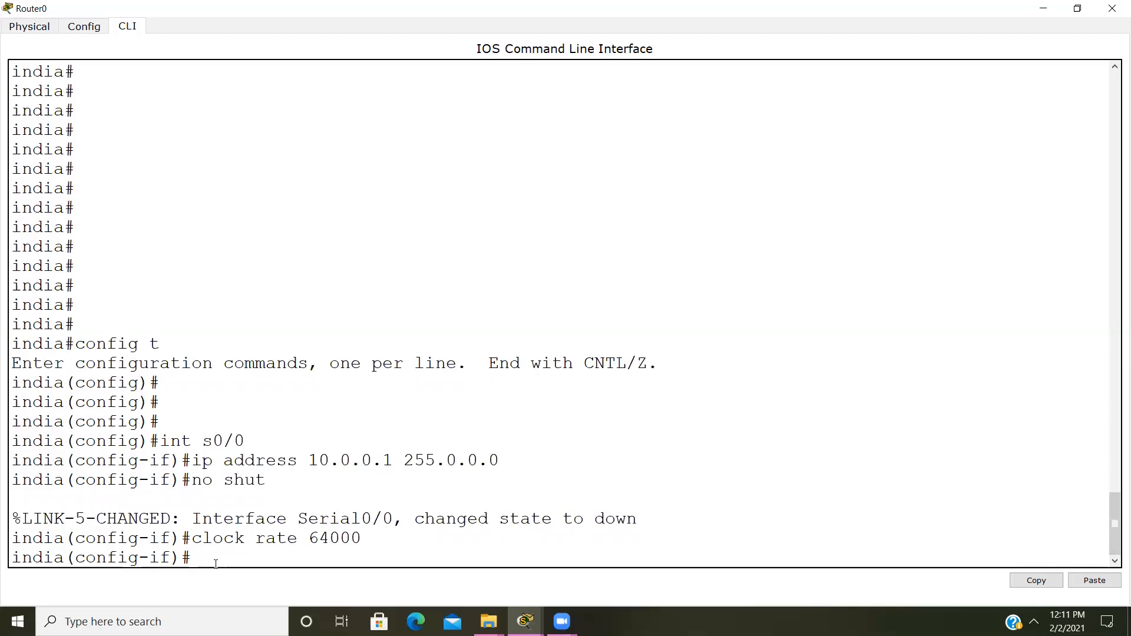
Leave configuration mode on Router0 and save the serial interface settings with wr.
key("ctrl+z")
type("w")
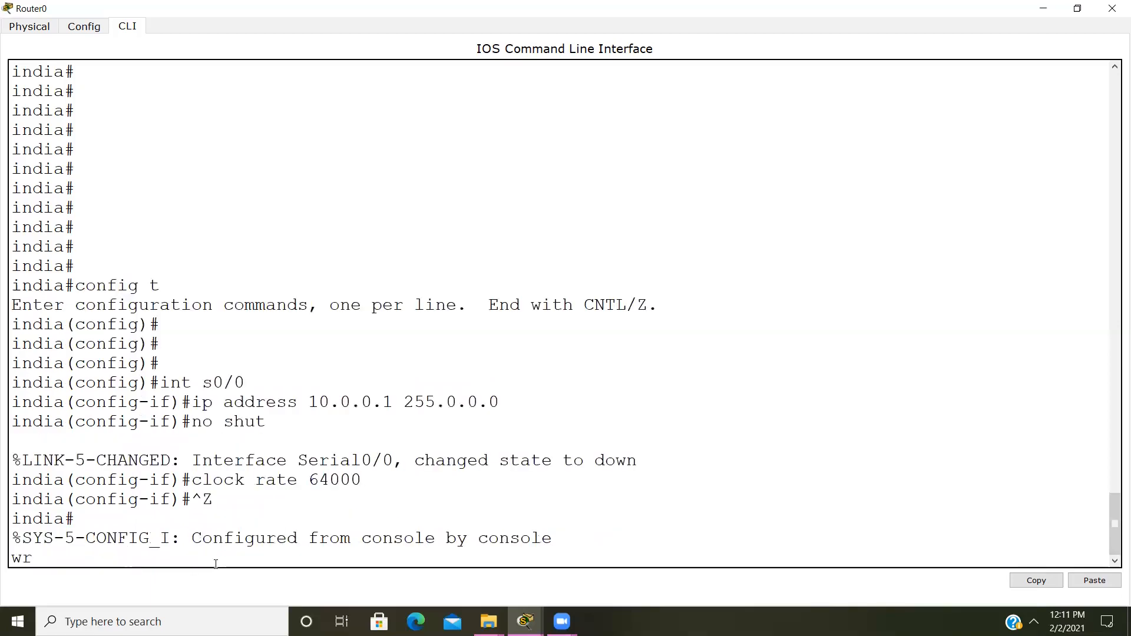
type("r")
key("Return")
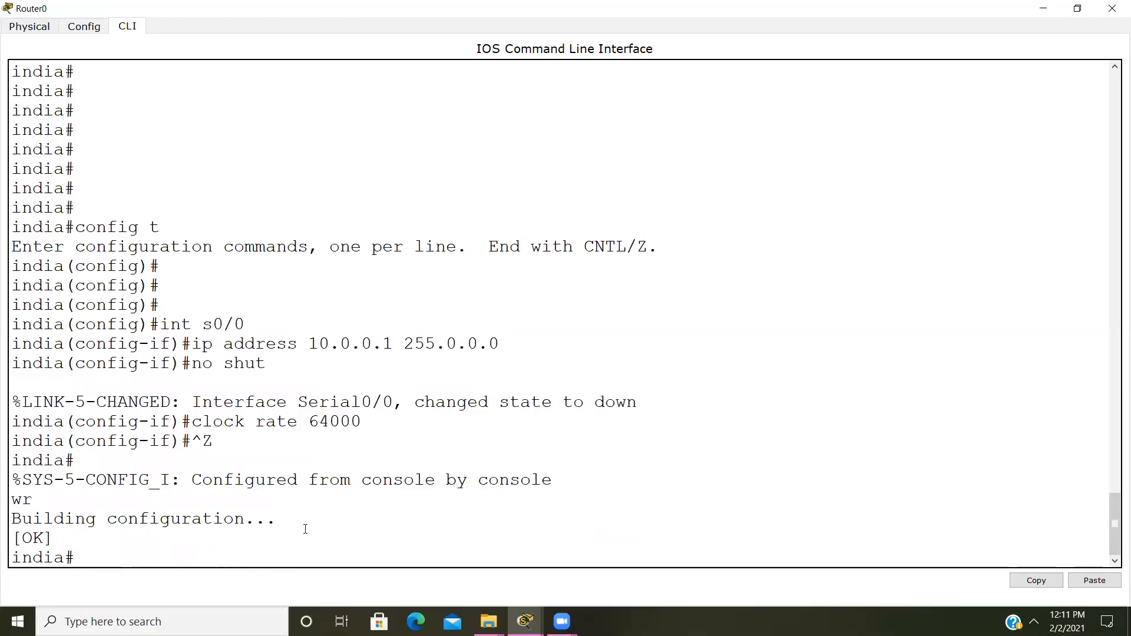
Display Router0's running configuration again with sh run and check the FastEthernet0/0 and Serial0/0 settings.
type("sh run")
key("Return")
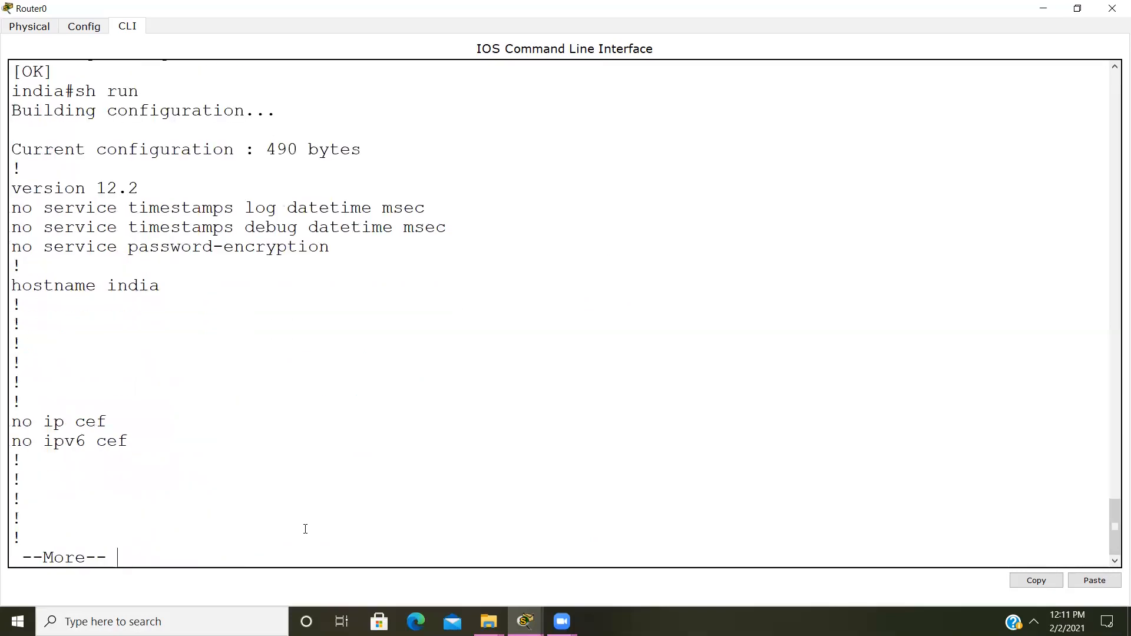
key("space")
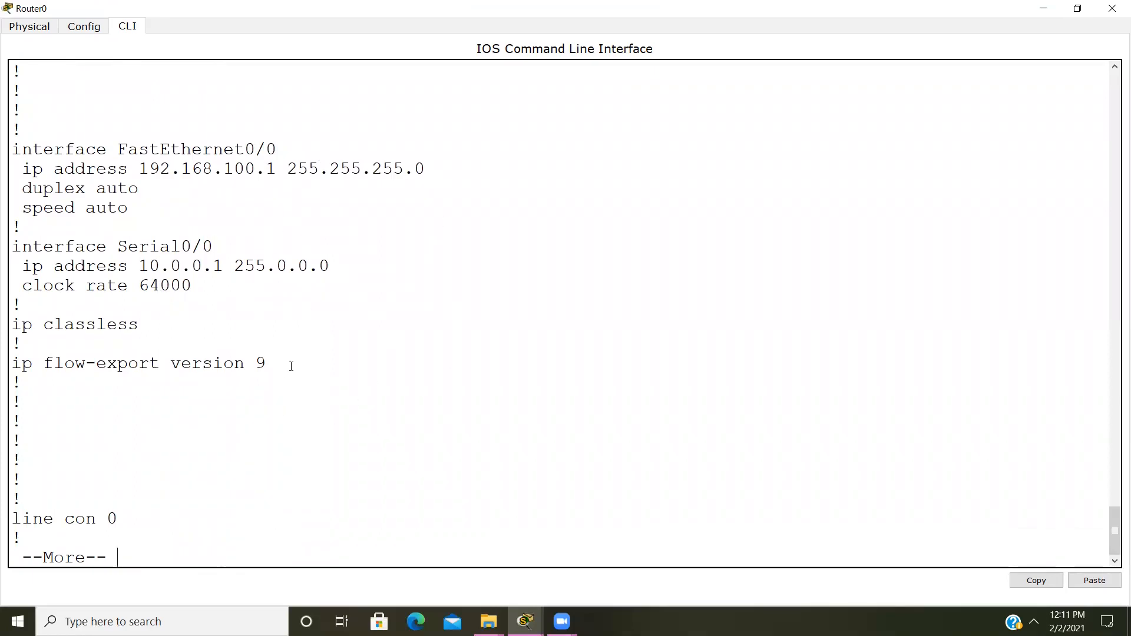
scroll(302, 439, "down", 1)
key("Return")
key("Return")
key("Return")
key("Return")
key("Return")
key("Return")
key("Return")
key("Return")
key("Return")
key("Return")
key("Return")
key("Return")
key("Return")
key("Return")
key("Return")
key("Return")
key("Return")
key("Return")
key("Return")
key("Return")
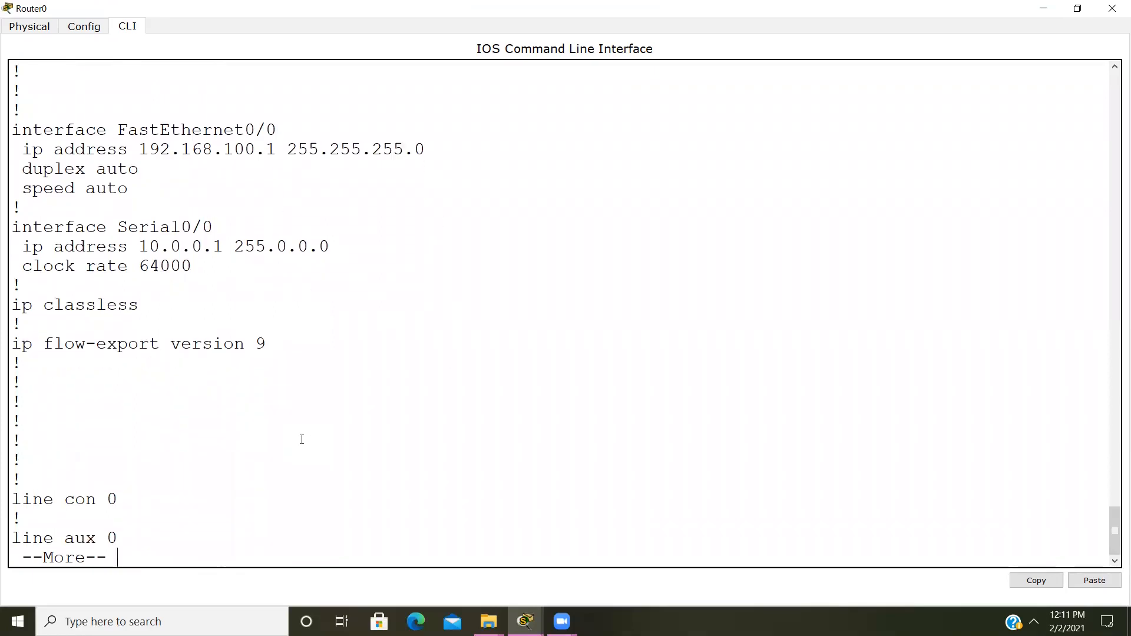
key("Return")
key("Return")
key("Return")
key("Return")
key("Return")
key("Return")
key("Return")
key("Return")
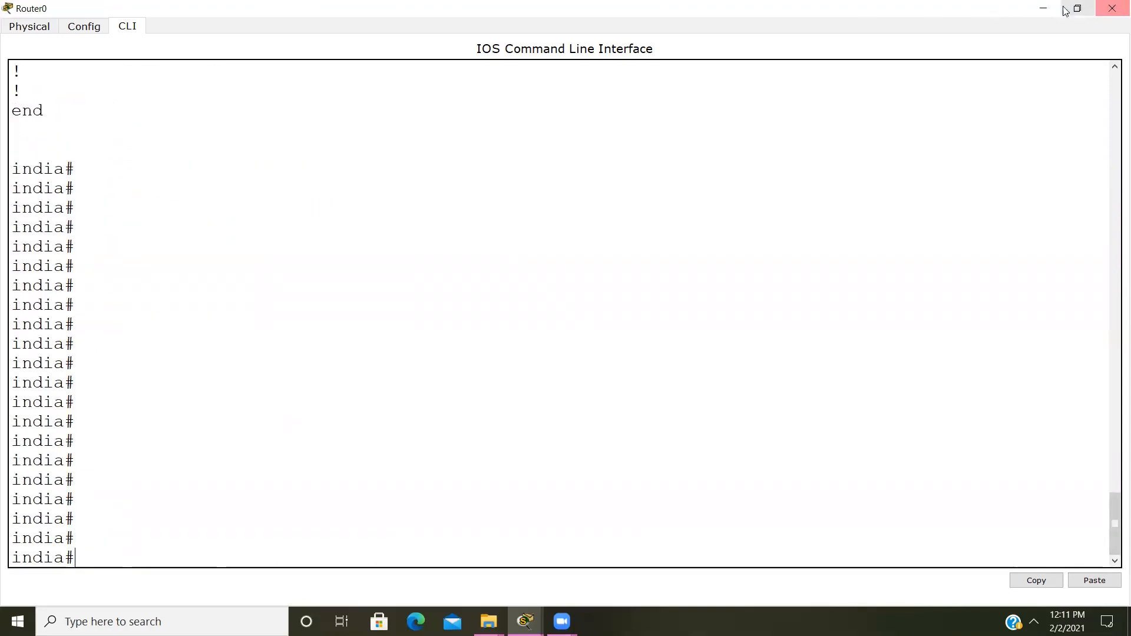
Minimize Router0's window, power-cycle Router1 in its physical view and open its command line maximized.
left_click(1043, 8)
left_click(541, 167)
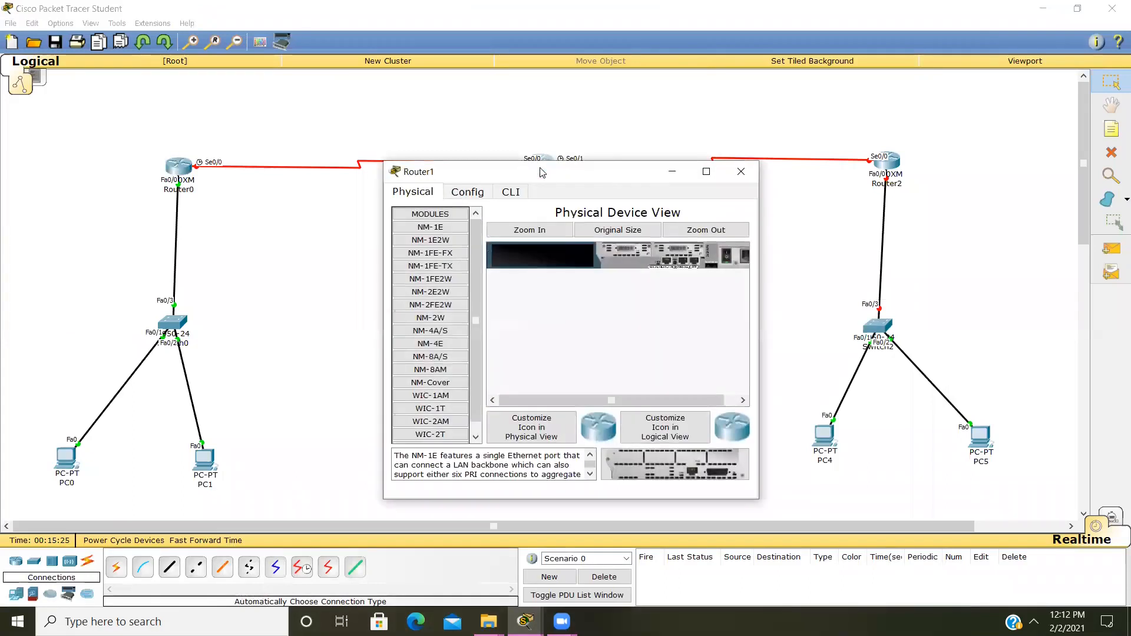
left_click(517, 195)
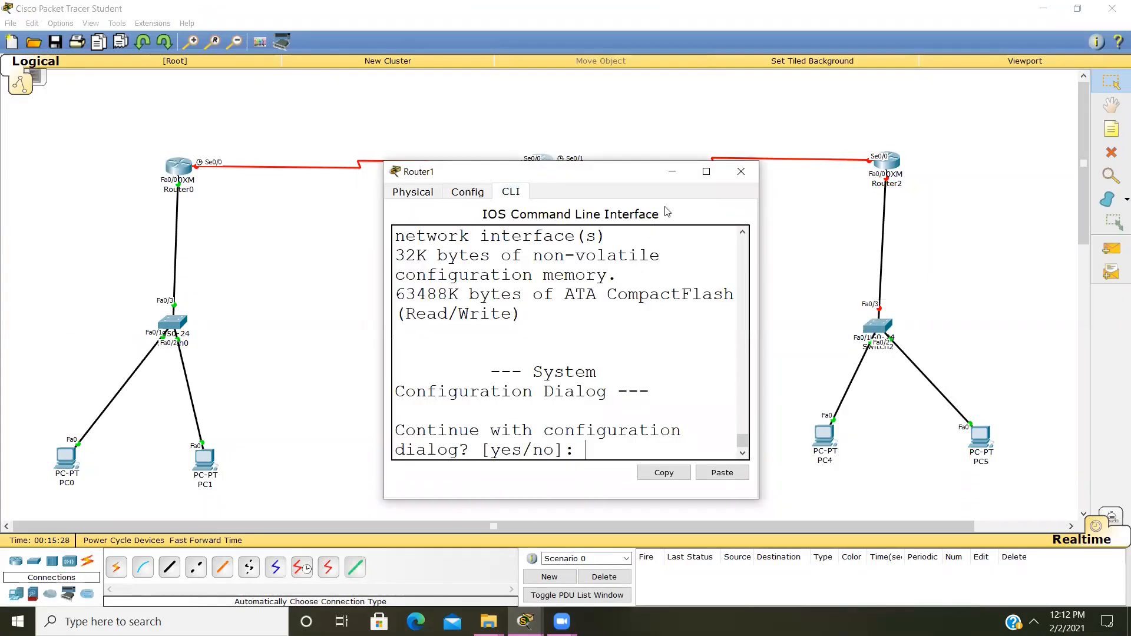
left_click(424, 197)
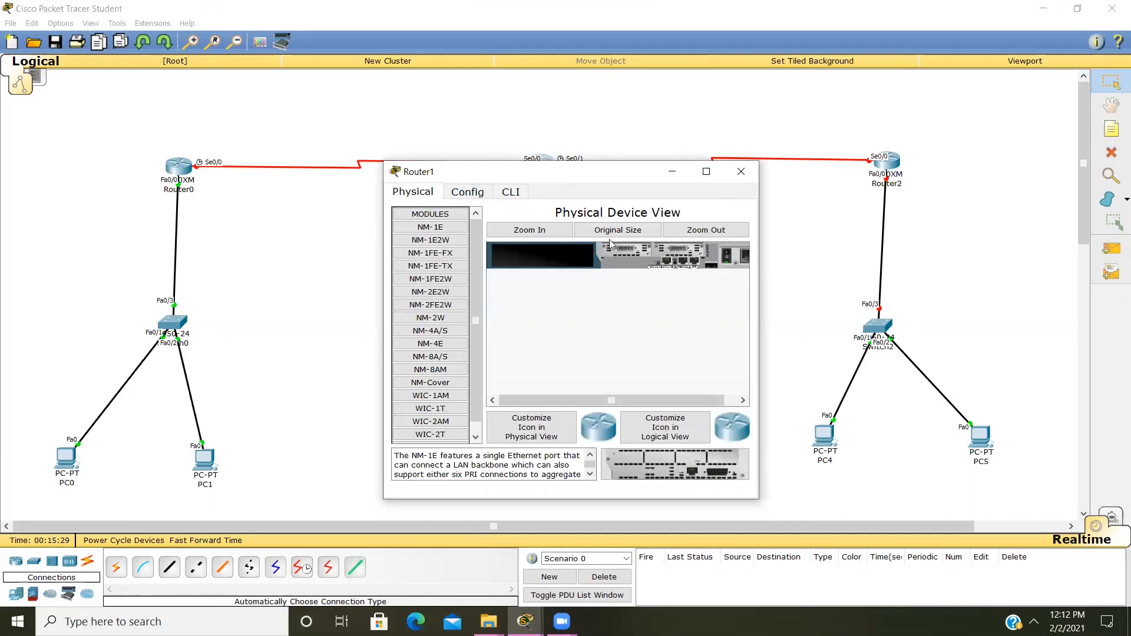
left_click(728, 258)
left_click(511, 192)
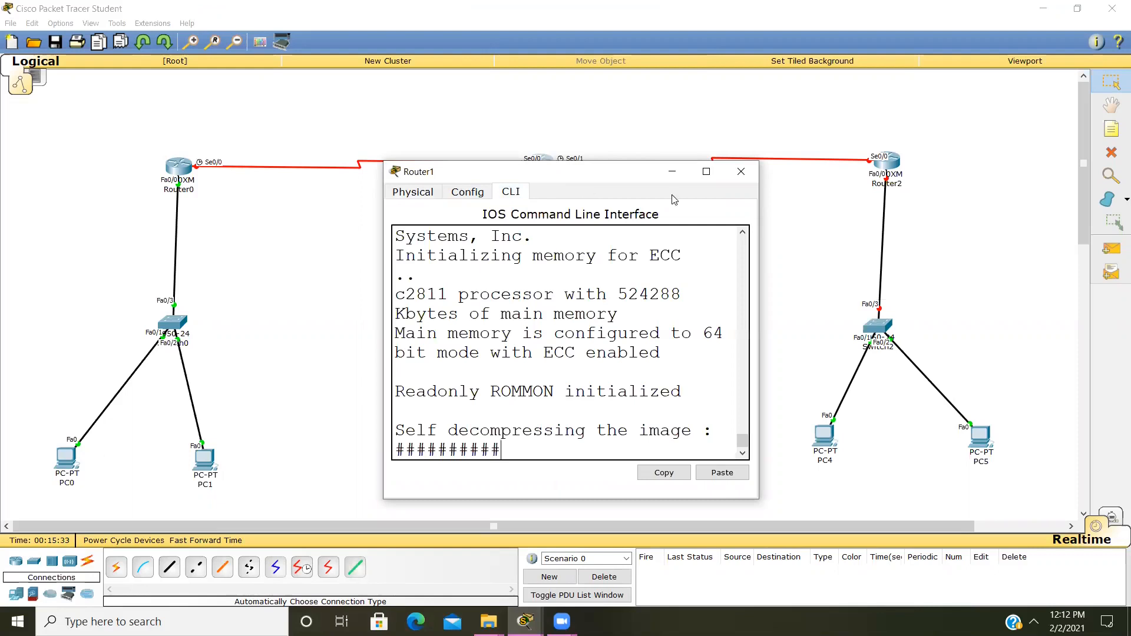
left_click(707, 171)
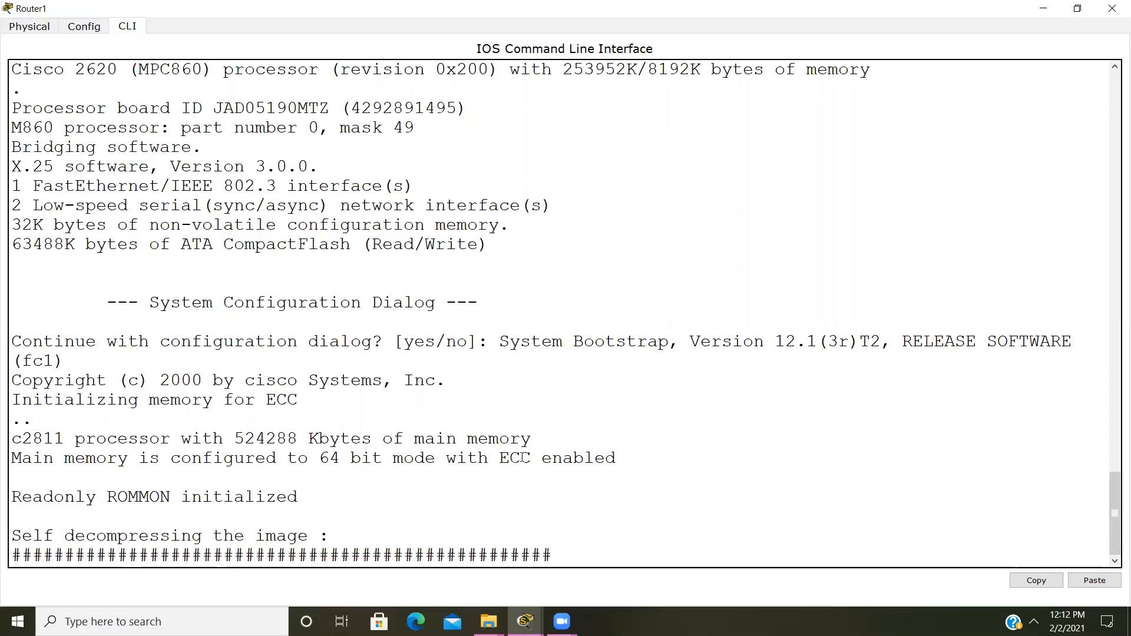
Answer no to Router1's initial configuration dialog and enter privileged mode with en.
type("no")
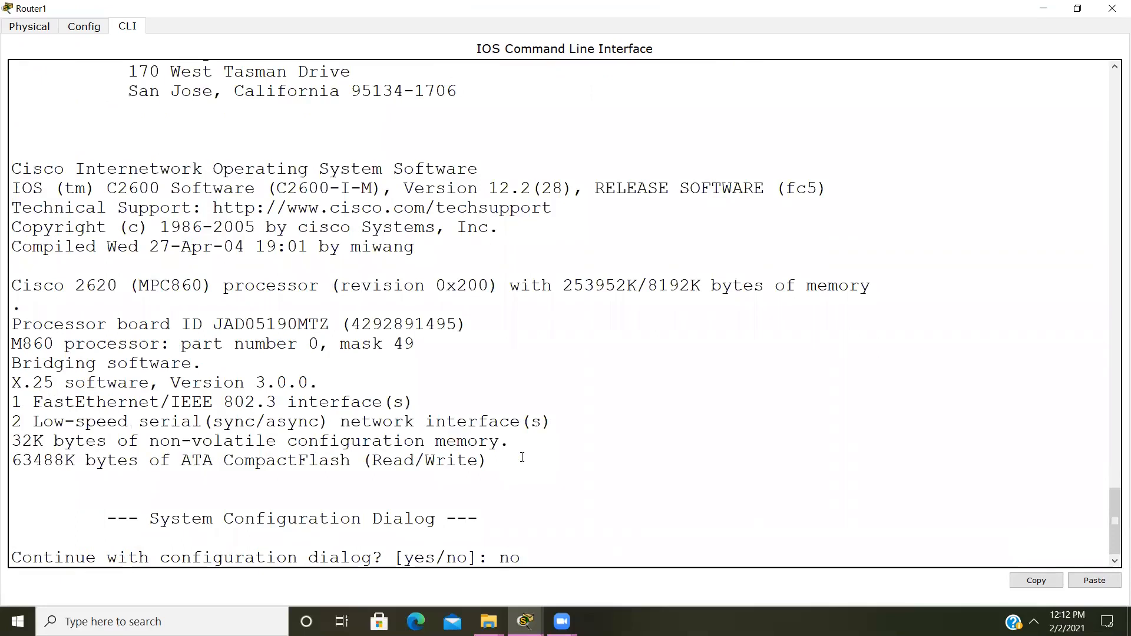
key("Return")
key("Return")
key("Return")
key("Return")
key("Return")
key("Return")
type("en")
key("Return")
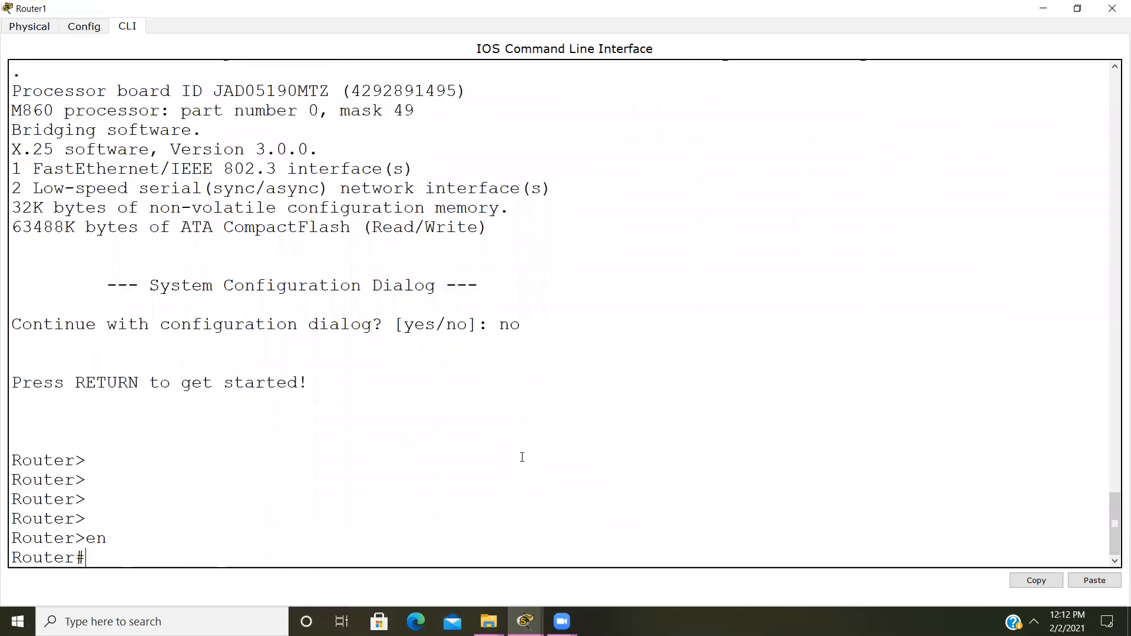
type("config t")
key("Return")
key("Return")
key("Return")
key("Return")
key("Return")
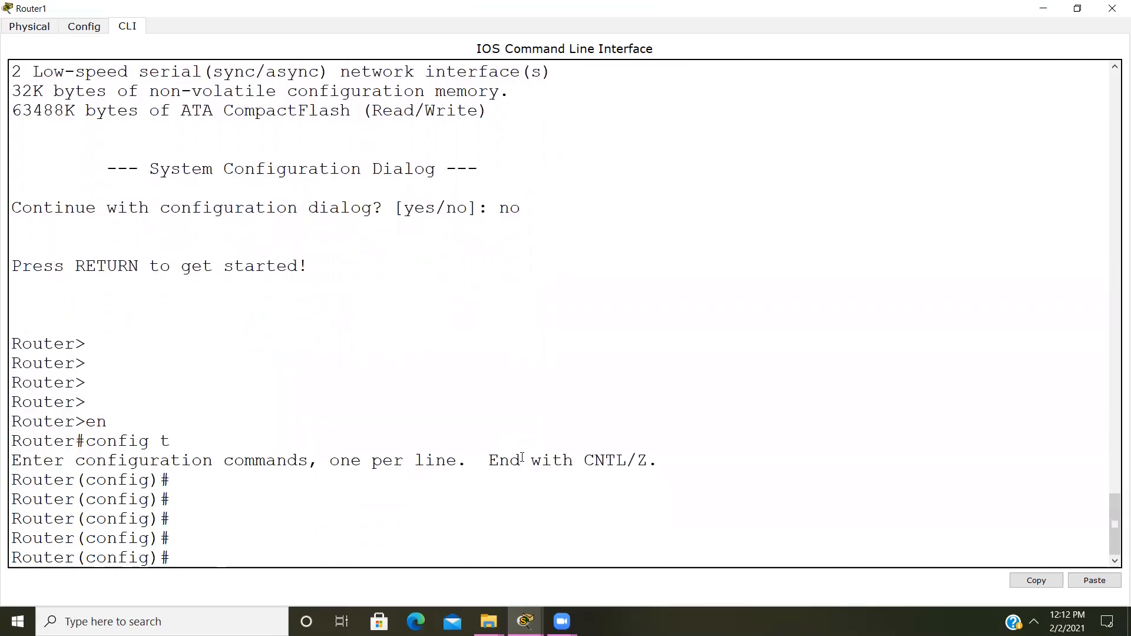
key("ctrl+z")
key("Return")
key("Return")
key("Return")
key("Return")
key("Return")
Display Router1's running configuration with sh run and examine its FastEthernet0/0, Serial0/0 and Serial0/1 interface entries.
type("sh run")
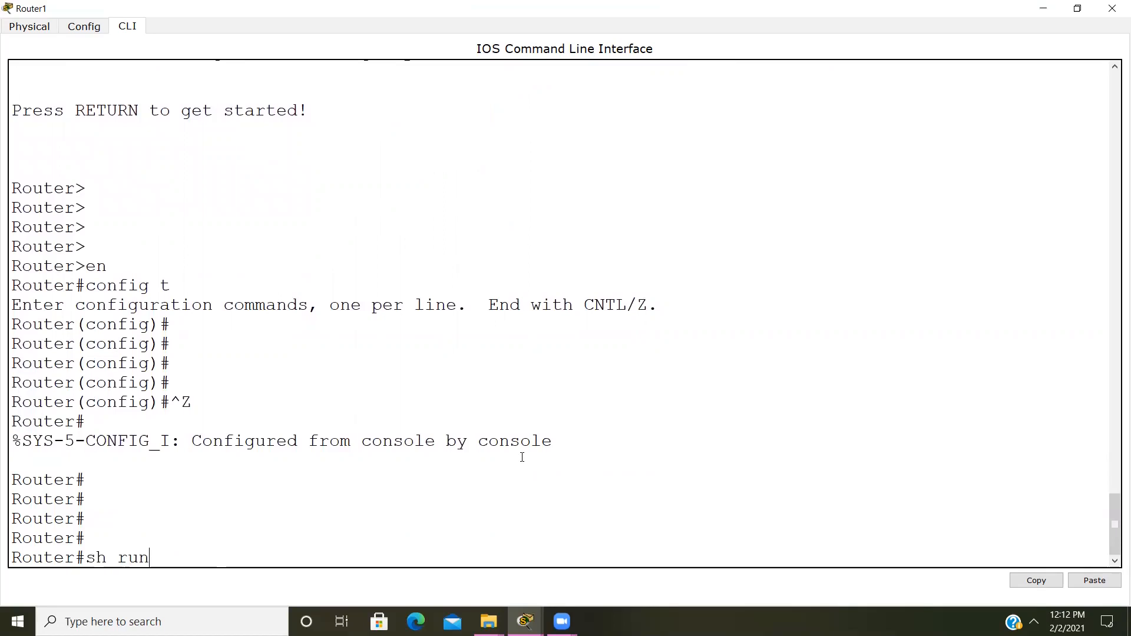
key("Return")
key("Return")
key("Return")
key("Return")
key("Return")
key("Return")
key("Return")
key("Return")
key("Return")
key("Return")
key("Return")
key("Return")
key("Return")
key("Return")
key("Return")
key("Return")
key("Return")
key("Return")
key("Return")
key("Return")
key("Return")
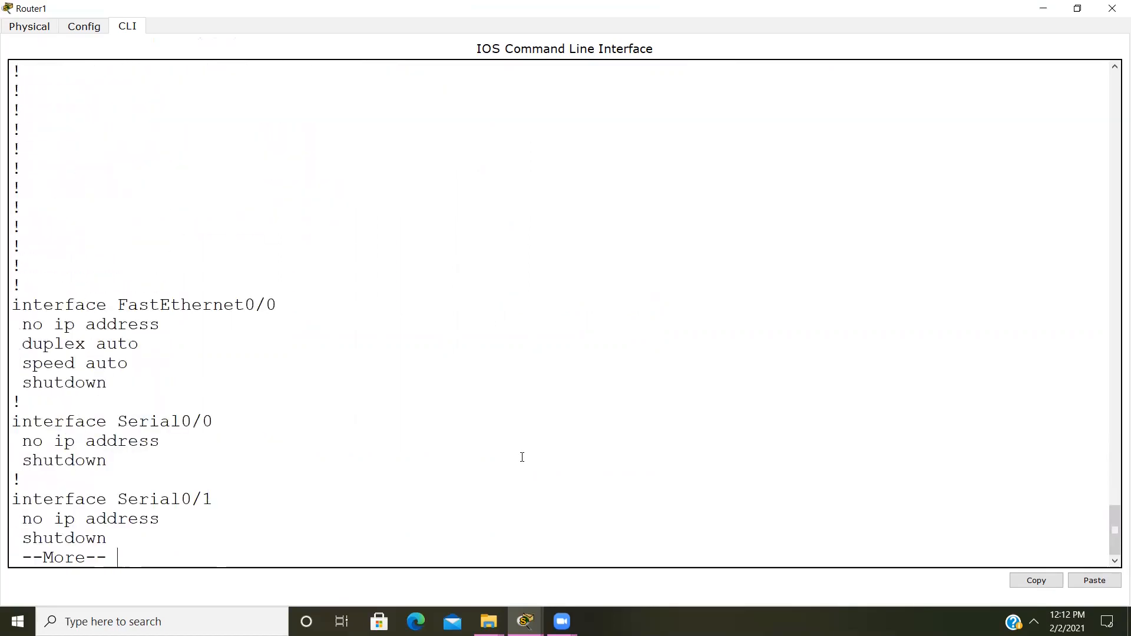
key("Return")
key("Return")
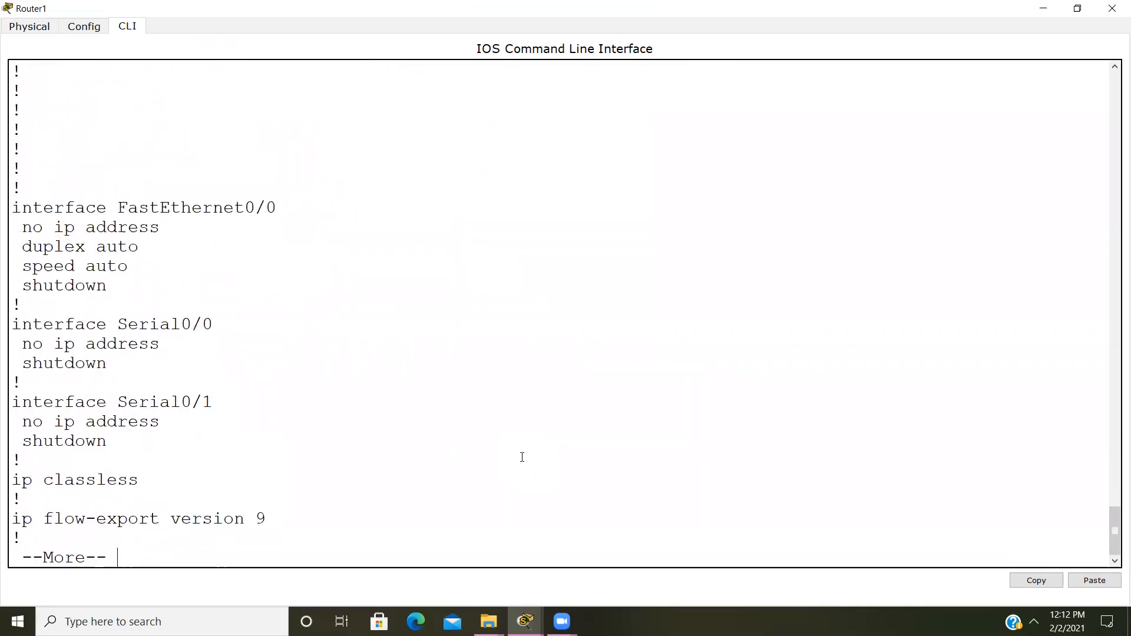
left_click_drag(117, 207, 300, 208)
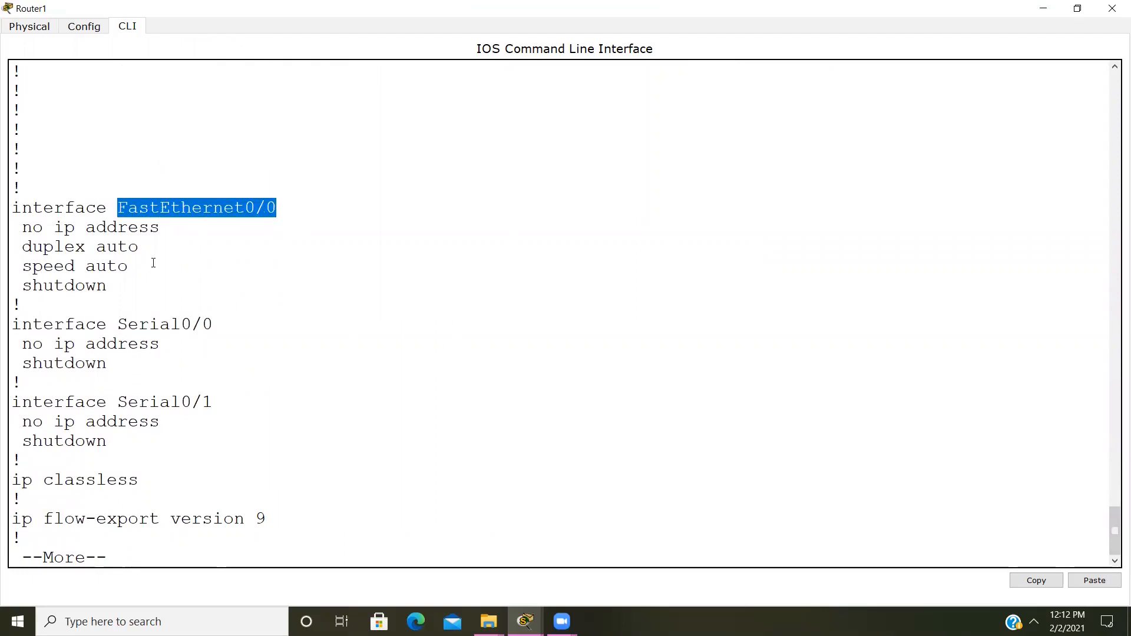
left_click_drag(118, 325, 213, 325)
left_click_drag(119, 401, 243, 402)
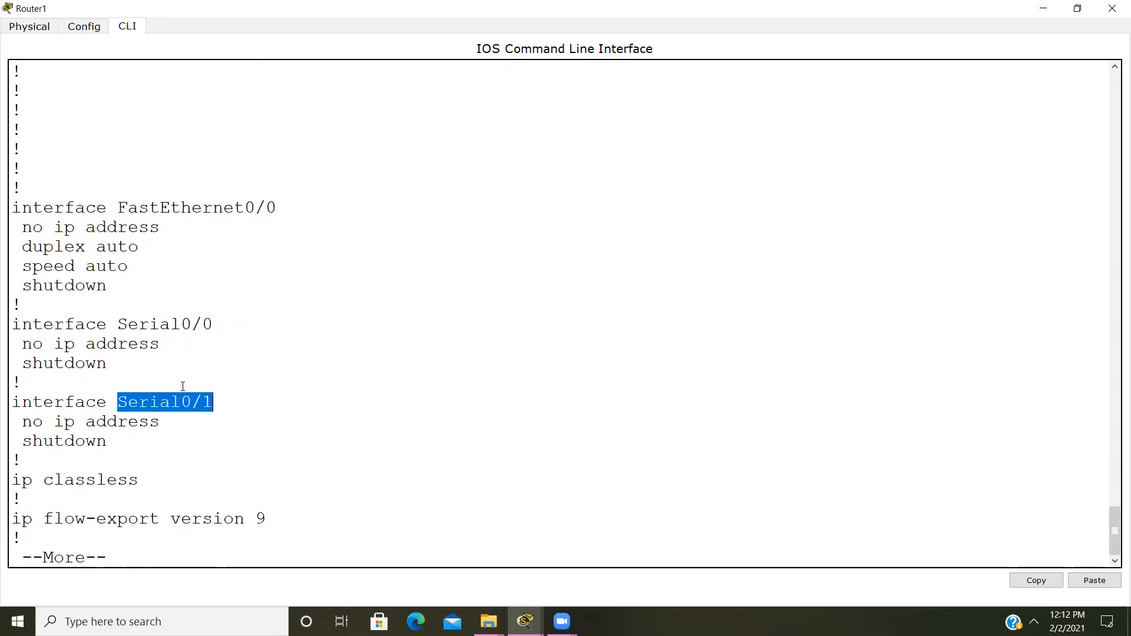
key("Return")
key("Return")
key("Return")
key("Return")
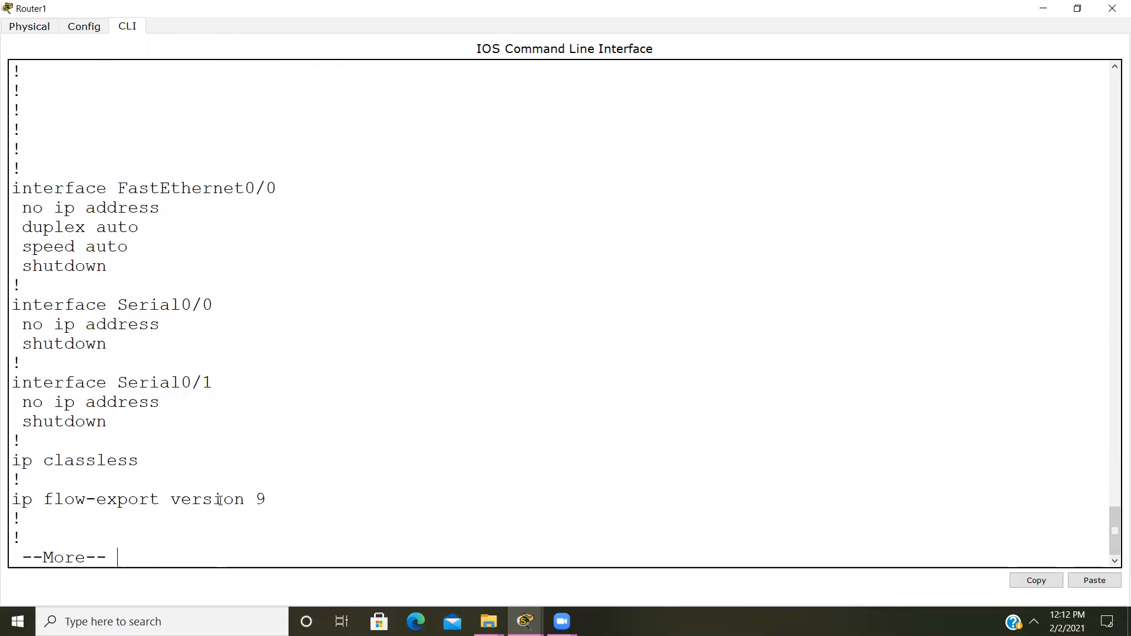
key("Return")
key("Return")
key("Return")
key("Return")
key("Return")
key("Return")
key("Return")
key("Return")
key("Return")
key("Return")
key("Return")
key("Return")
key("Return")
key("Return")
key("Return")
key("Return")
key("Return")
key("Return")
key("Return")
key("Return")
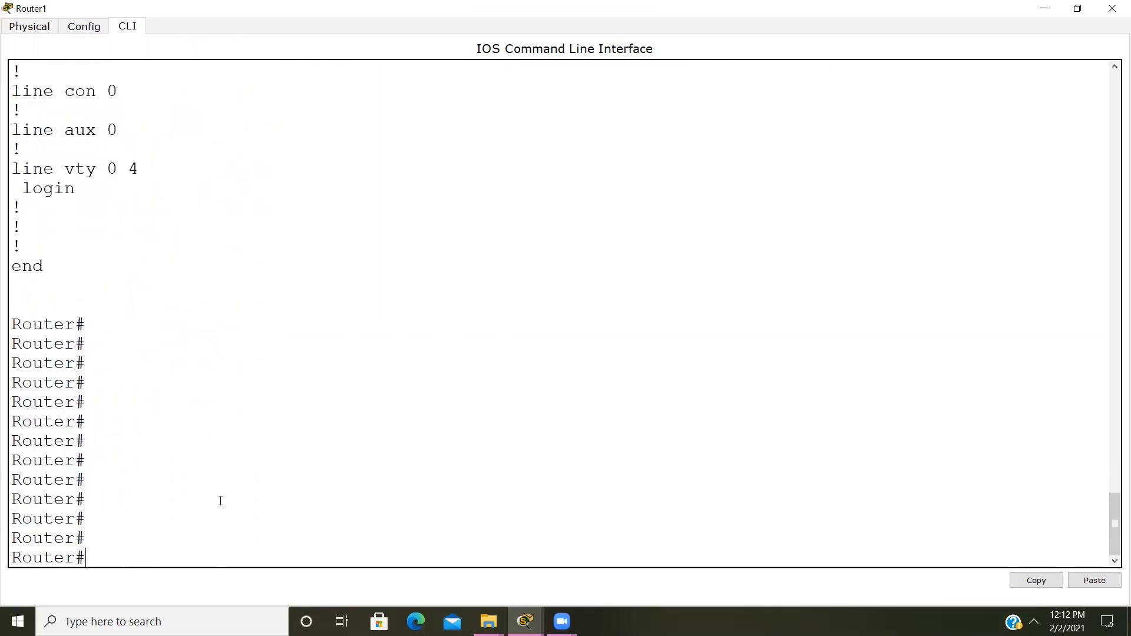
In Router1's configuration mode, assign FastEthernet0/0 the IP address 175.175.100.1 with mask 255.255.0.0 and enable it with no shut.
type("config t")
key("Return")
type("int f0/0")
key("Return")
type("i")
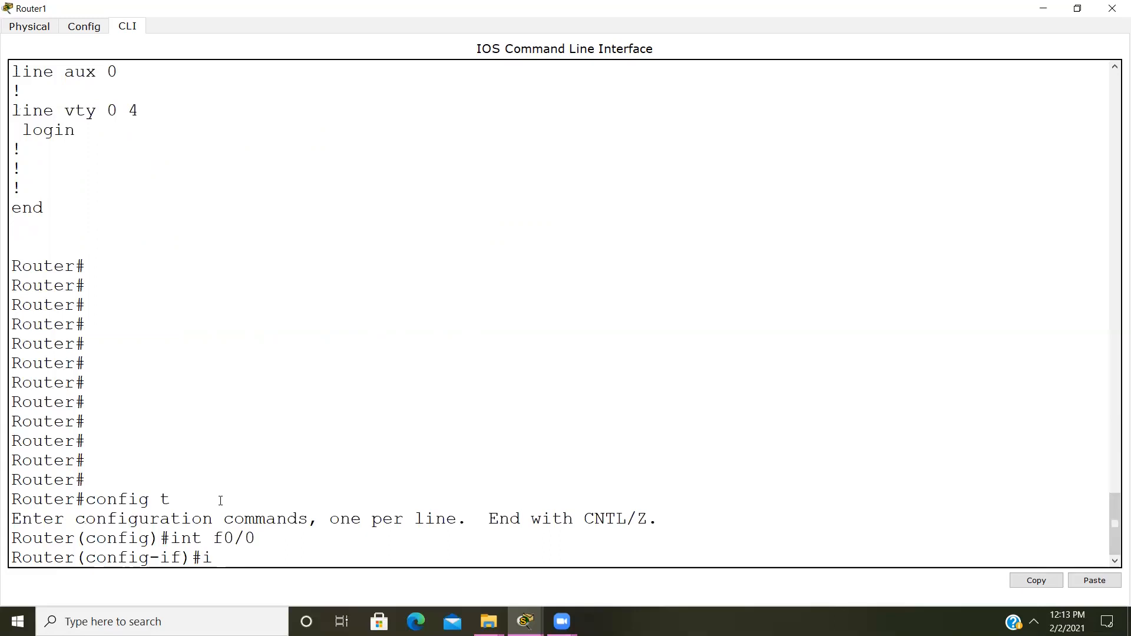
type("p address 175.")
type("175.1")
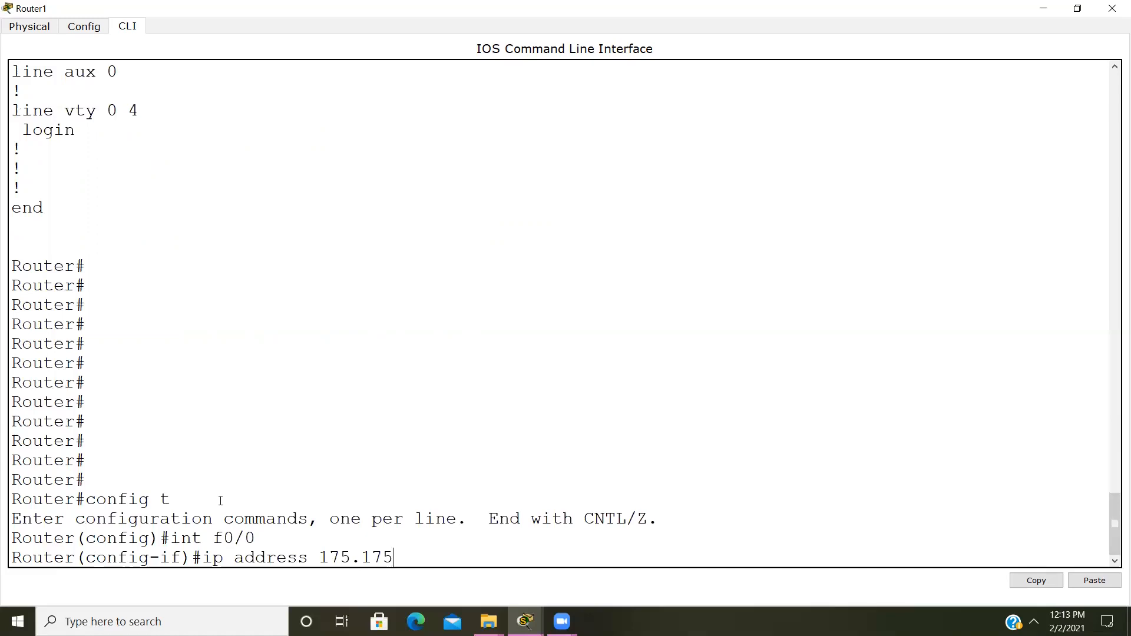
type("00.1 255.255.0.0")
key("Return")
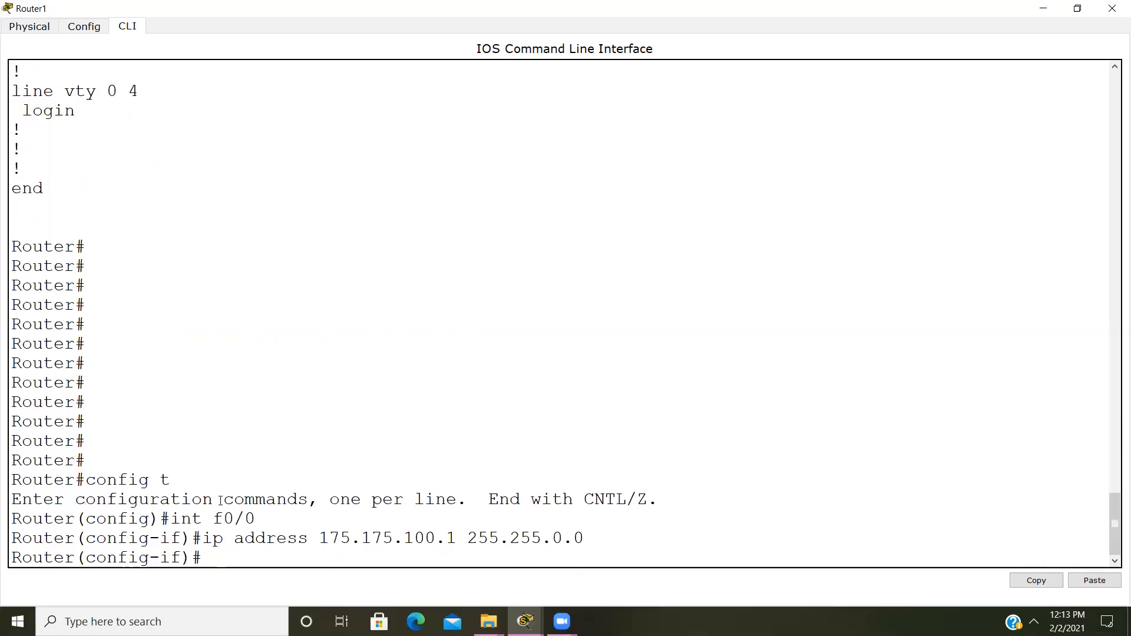
type("no shut")
key("Return")
key("Return")
key("Return")
key("Return")
key("Return")
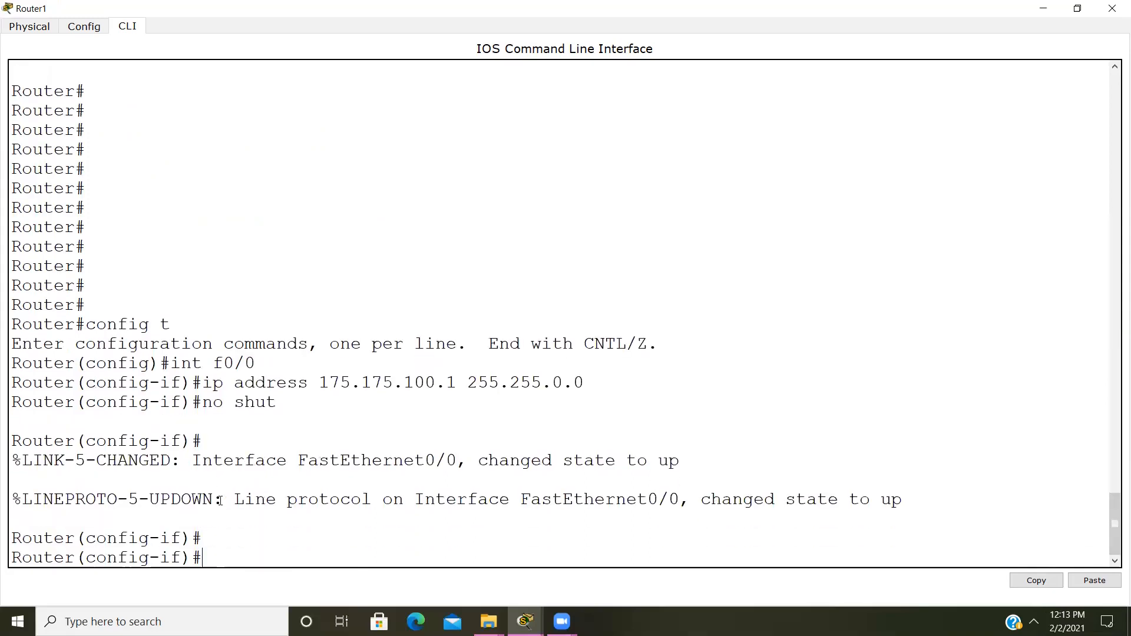
Exit Router1's configuration mode after the FastEthernet0/0 setup and save the configuration with wr.
key("ctrl+z")
type("wr")
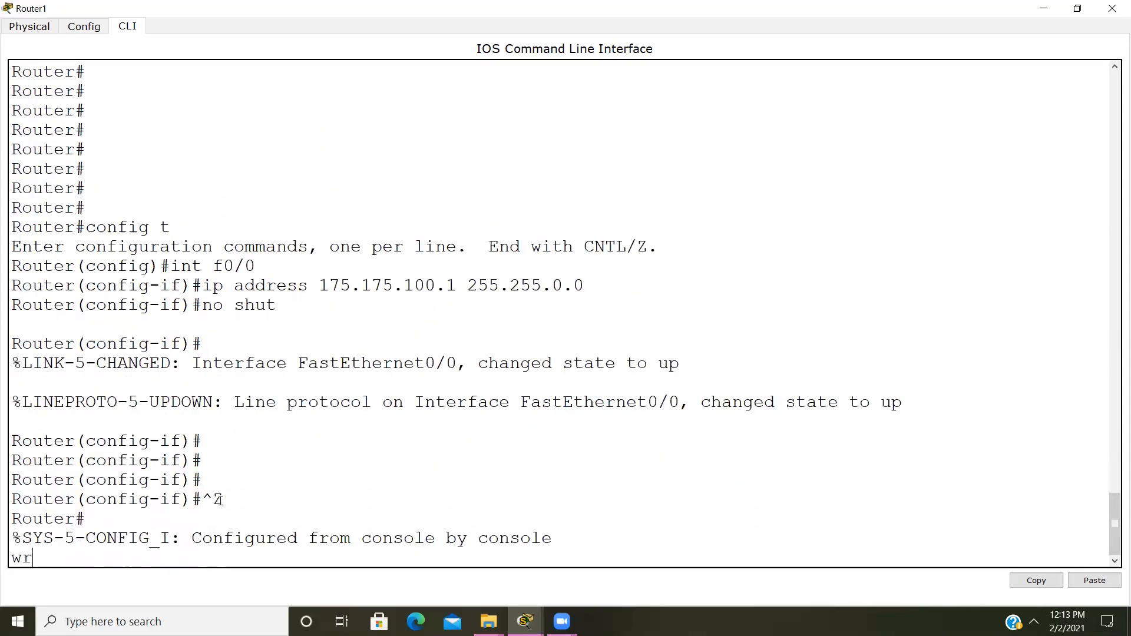
key("Return")
key("Return")
key("Return")
key("Return")
key("Return")
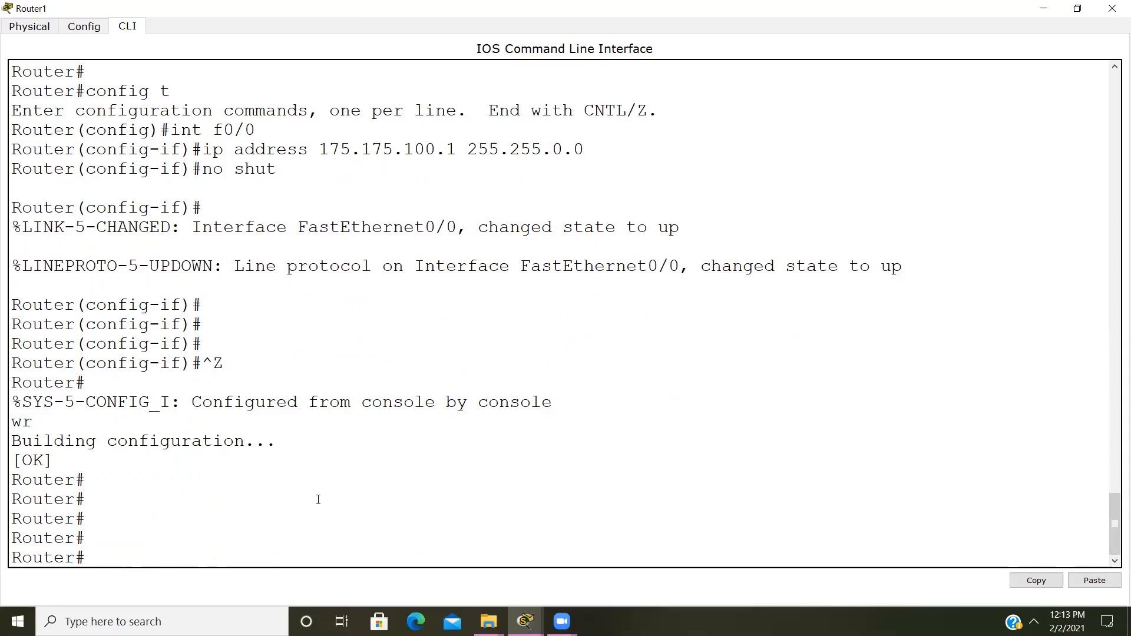
Display Router1's running configuration with sh run and check the FastEthernet0/0 address through to the end of the listing.
type("sh run")
key("Return")
key("Return")
key("Return")
key("Return")
key("Return")
key("Return")
key("Return")
key("Return")
key("Return")
key("Return")
key("Return")
key("Return")
key("Return")
key("Return")
key("Return")
key("Return")
key("Return")
key("Return")
key("Return")
key("Return")
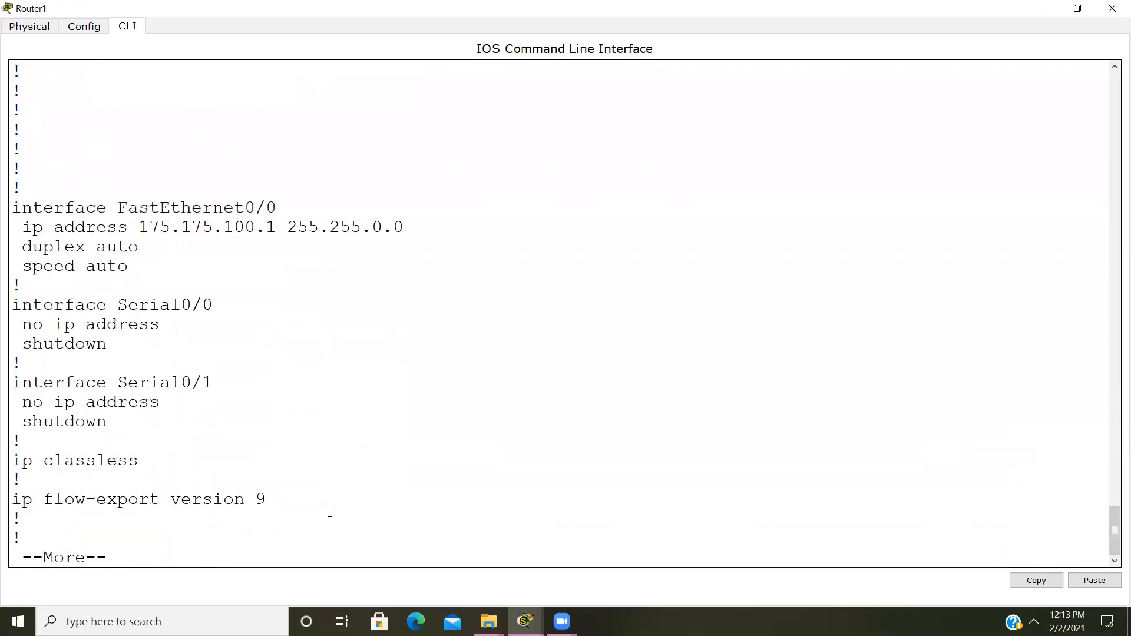
key("Return")
key("Return")
key("Return")
key("Return")
key("Return")
key("Return")
key("Return")
key("Return")
key("Return")
key("Return")
key("Return")
key("Return")
key("Return")
key("Return")
key("Return")
key("Return")
key("Return")
key("Return")
key("Return")
key("Return")
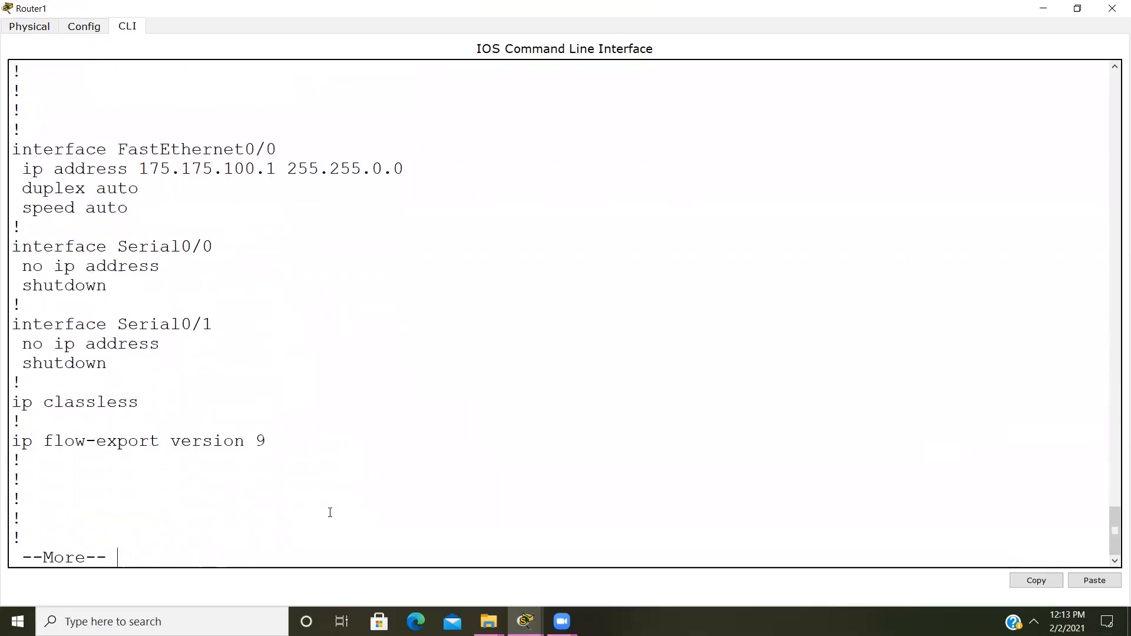
key("Return")
In configuration mode, assign Serial0/0 the IP address 10.0.0.2 with mask 255.0.0.0 and enable it with no shut.
key("Up")
key("Up")
key("Up")
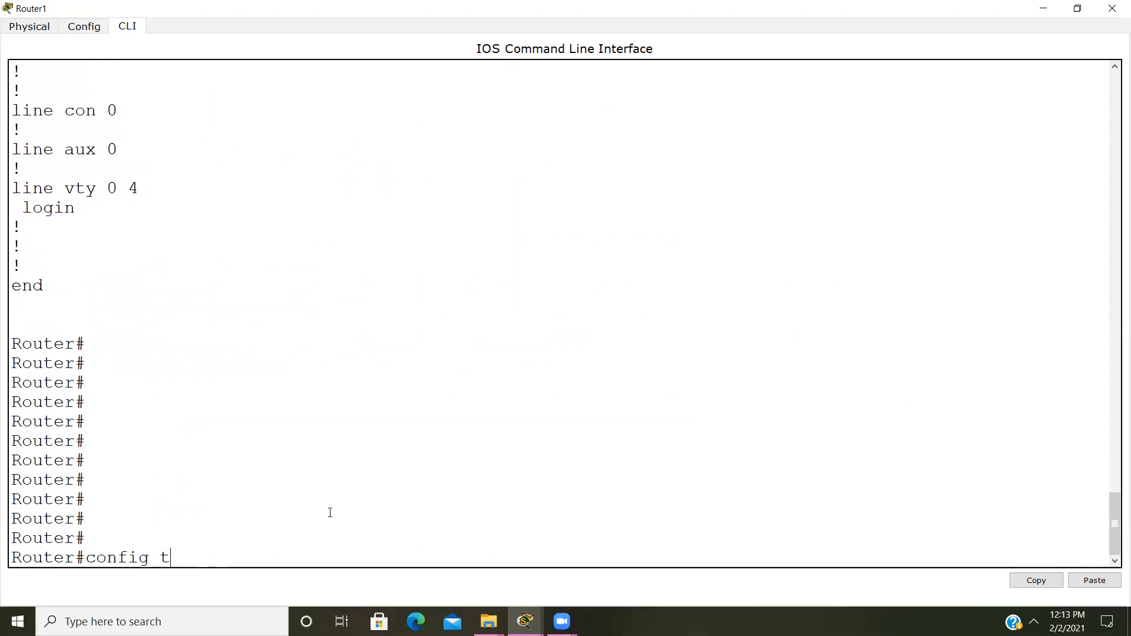
key("Return")
type("int")
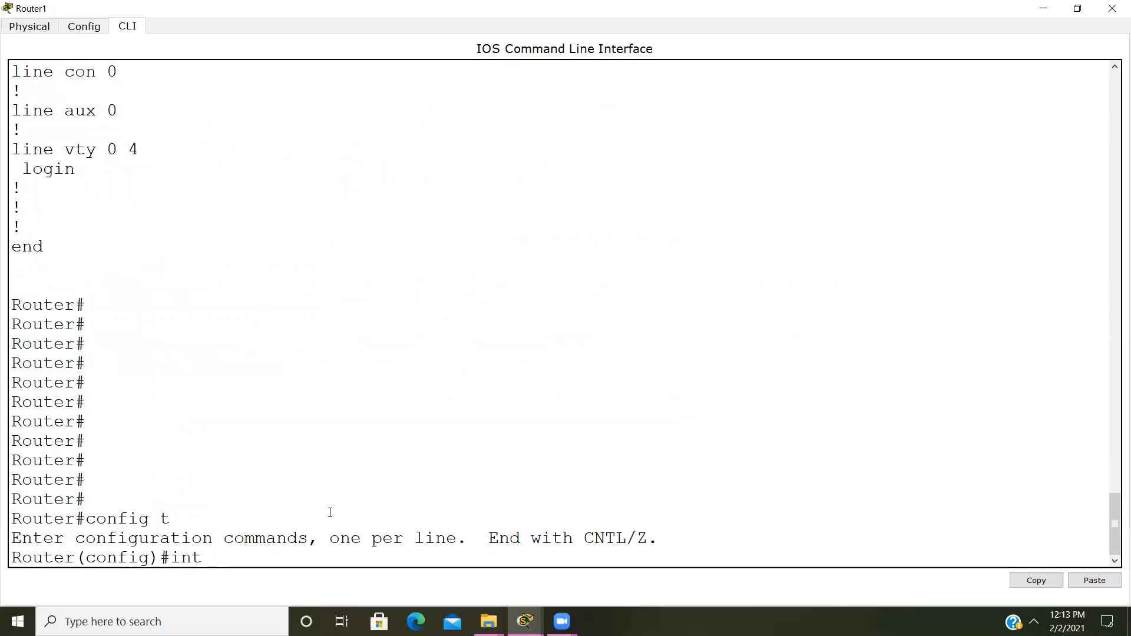
type(" s0/0")
key("Return")
type("ip addre")
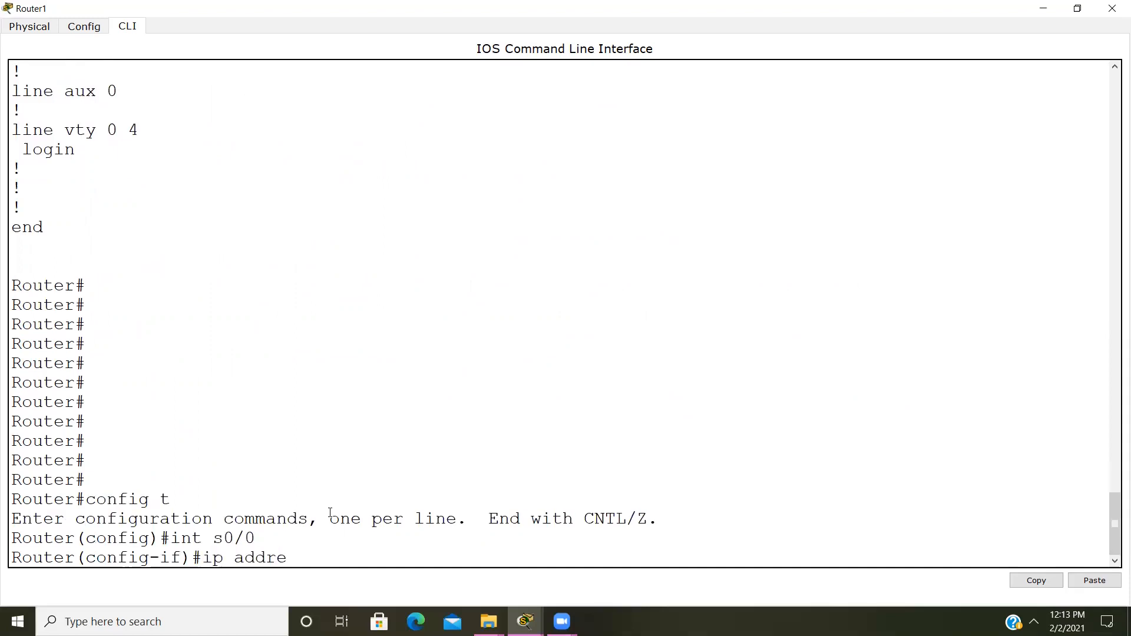
type("ss 10.0.0.2 255.0.0.0")
key("Return")
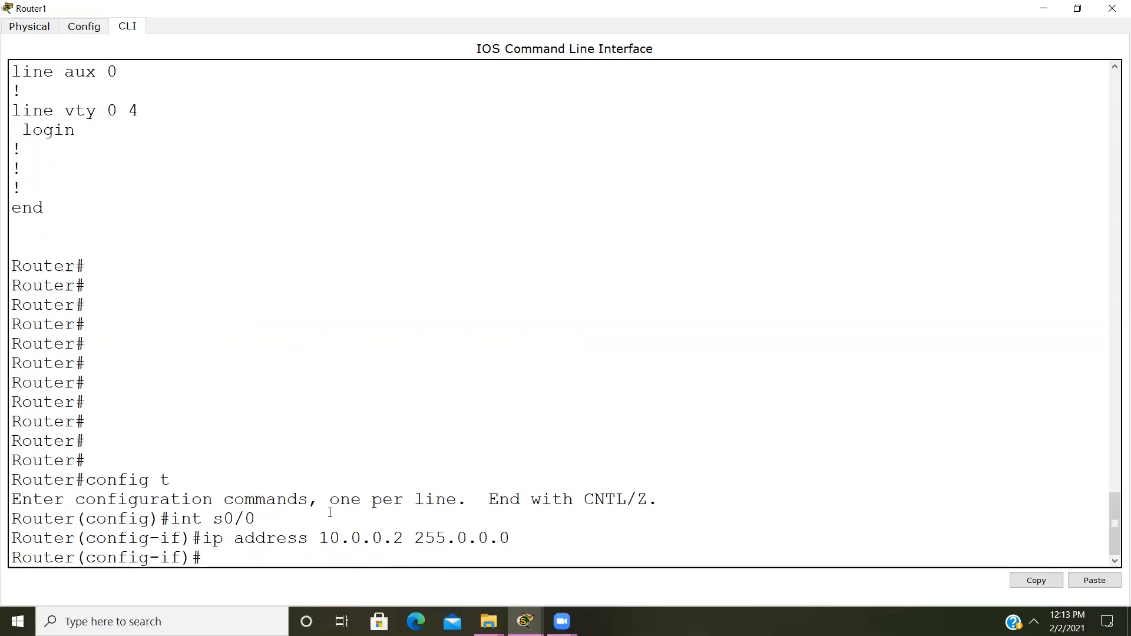
type("no shut")
key("Return")
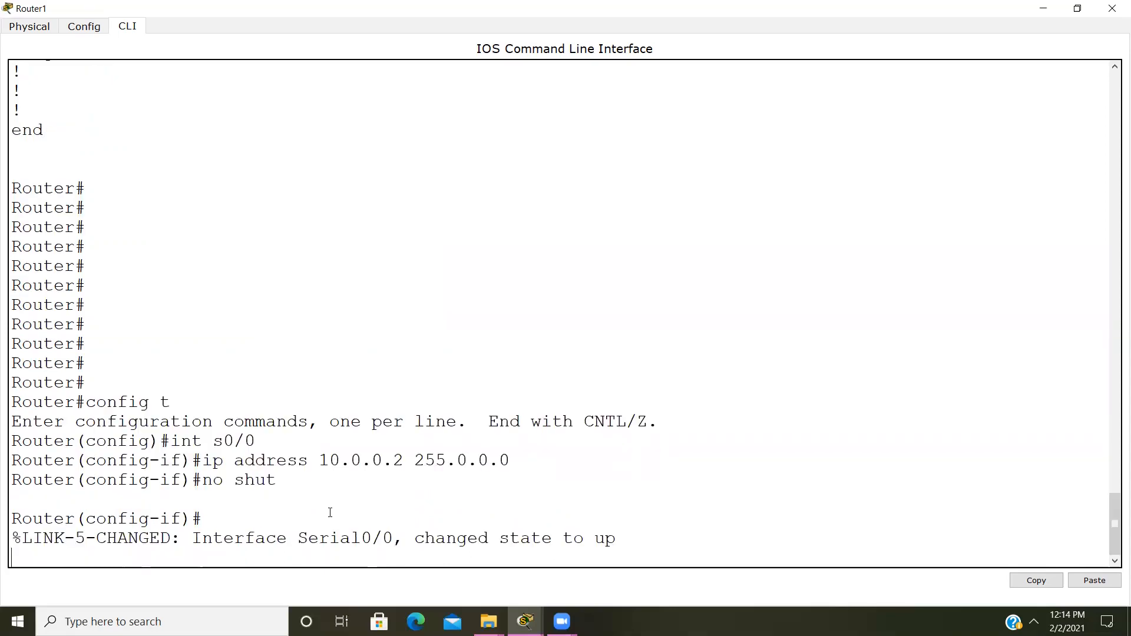
key("Return")
key("Return")
Leave Serial0/0's interface configuration and write Router1's configuration to memory with wr.
key("ctrl+z")
type("wr")
key("Return")
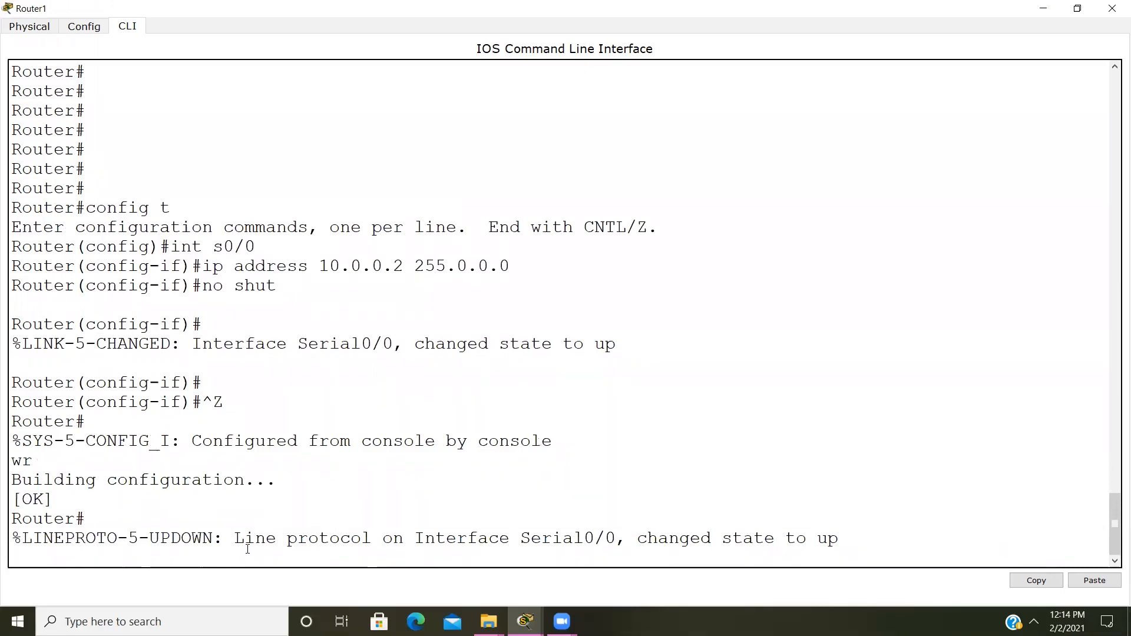
key("Return")
key("Return")
key("Return")
key("Return")
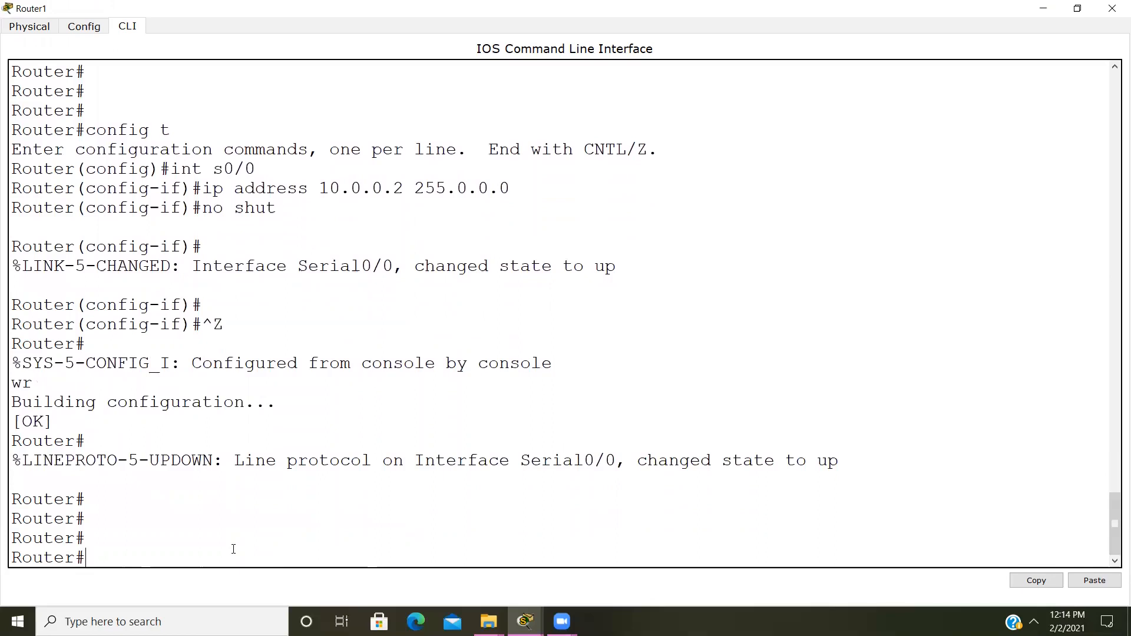
Display Router1's running configuration again with sh run and check the FastEthernet0/0, Serial0/0 and Serial0/1 entries.
type("sh run")
key("Return")
key("Return")
key("Return")
key("Return")
key("Return")
key("Return")
key("Return")
key("Return")
key("Return")
key("Return")
key("Return")
key("Return")
key("Return")
key("Return")
key("Return")
key("Return")
key("Return")
key("Return")
key("Return")
key("Return")
key("Return")
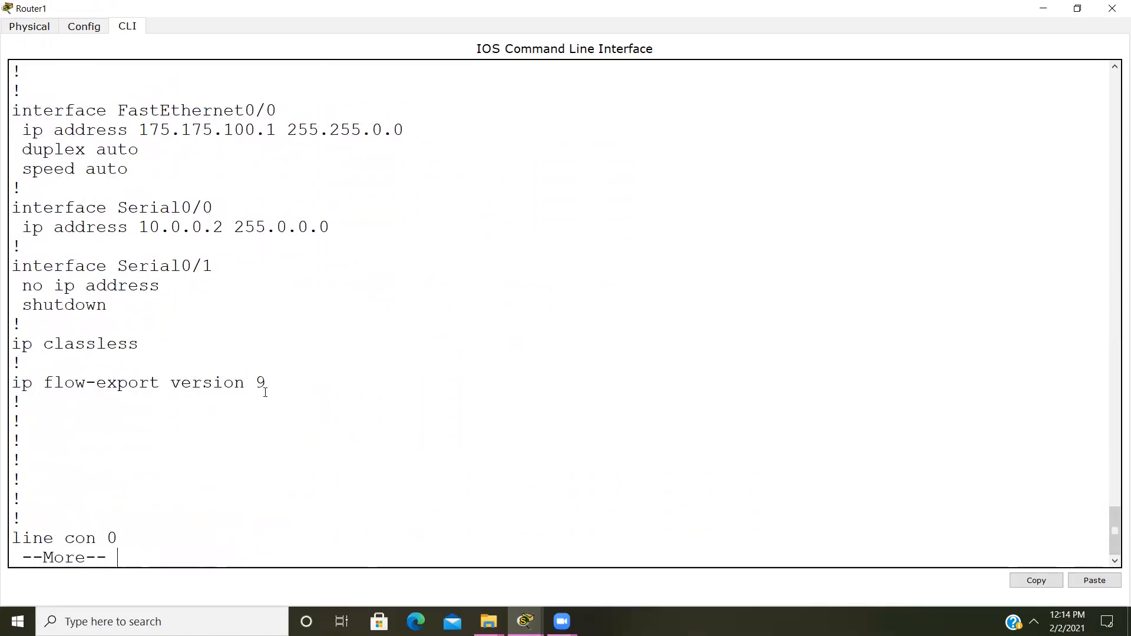
scroll(265, 393, "down", 1)
key("Return")
key("Return")
key("Return")
key("Return")
key("Return")
key("Return")
key("Return")
key("Return")
key("Return")
key("Return")
key("Return")
key("Return")
key("Return")
key("Return")
key("Return")
key("Return")
key("Return")
key("Return")
key("Return")
key("Return")
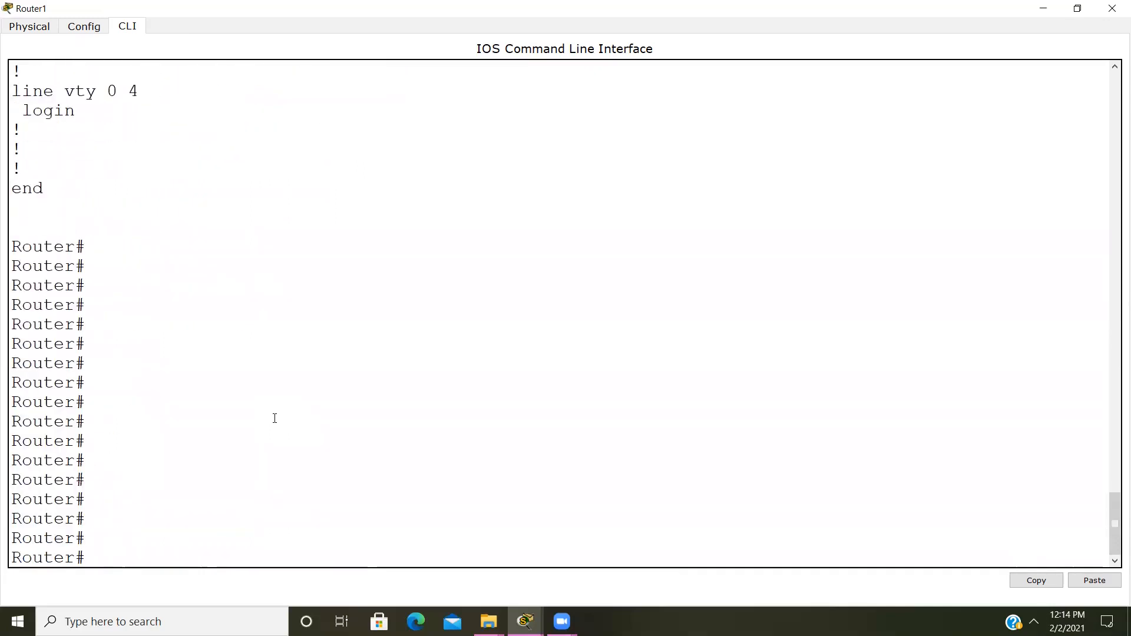
Enter Router1's configuration mode for interface Serial0/1 and begin its ip address command.
key("Up")
key("Up")
key("Up")
key("Return")
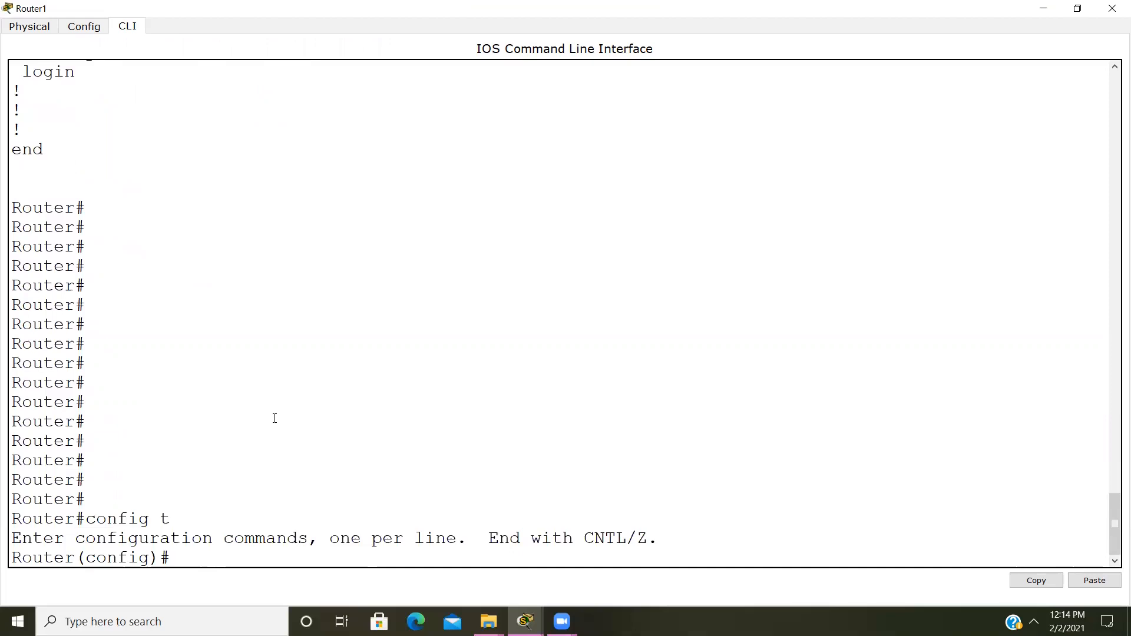
type("int s0/1")
key("Return")
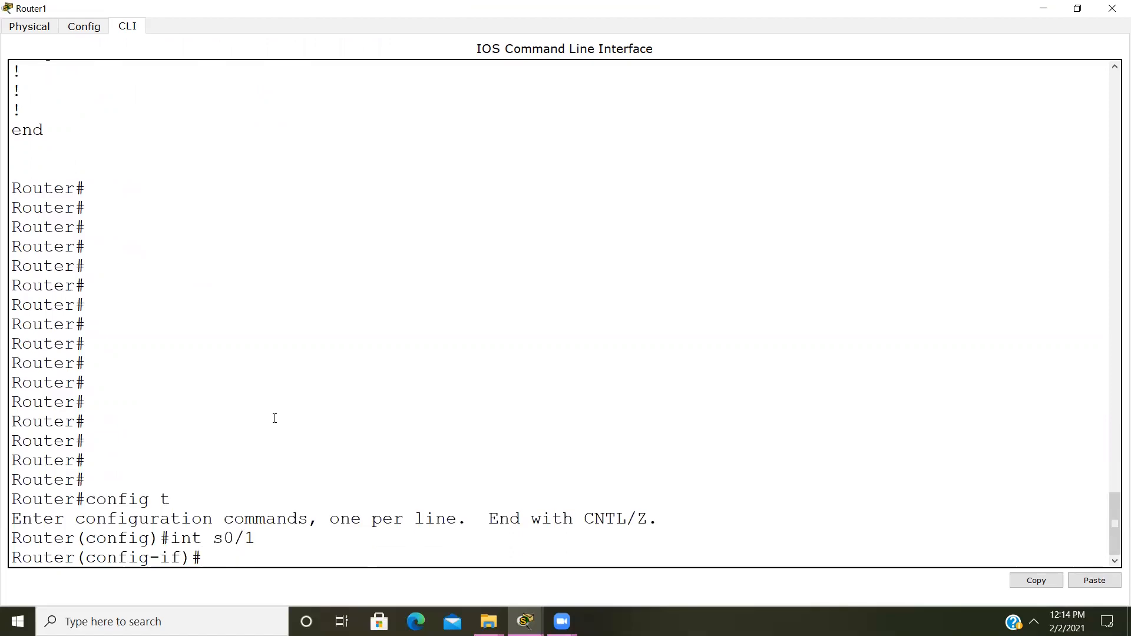
type("ip address 1")
Minimize Router1's window to check the routers' serial links in the topology, close Router0's window and return to Router1's command line.
left_click(1042, 9)
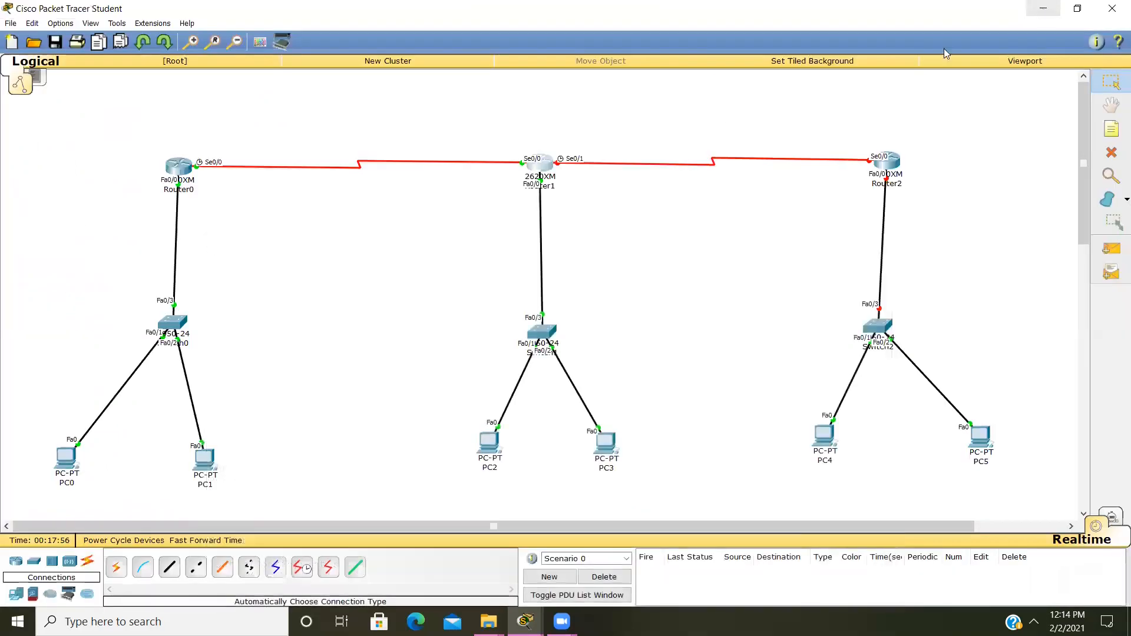
left_click(183, 168)
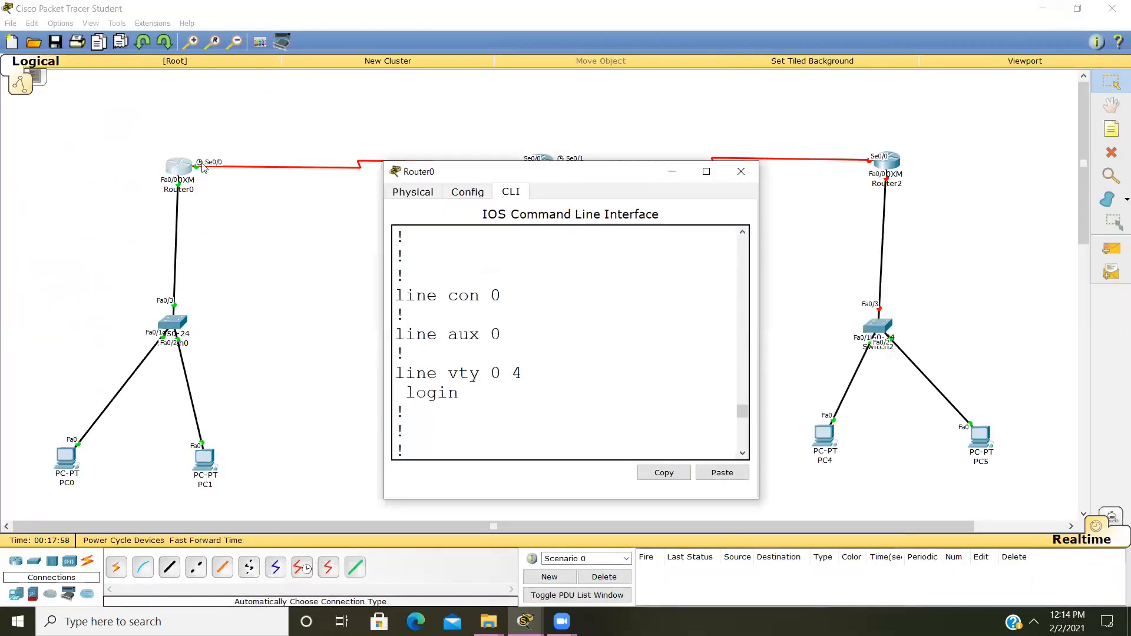
left_click(741, 172)
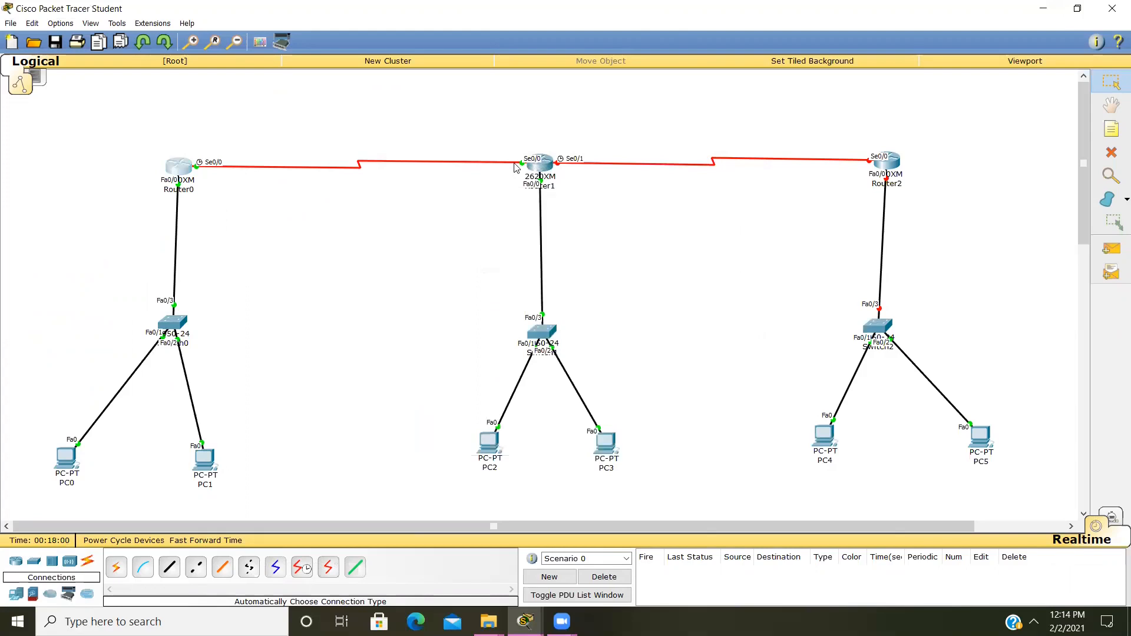
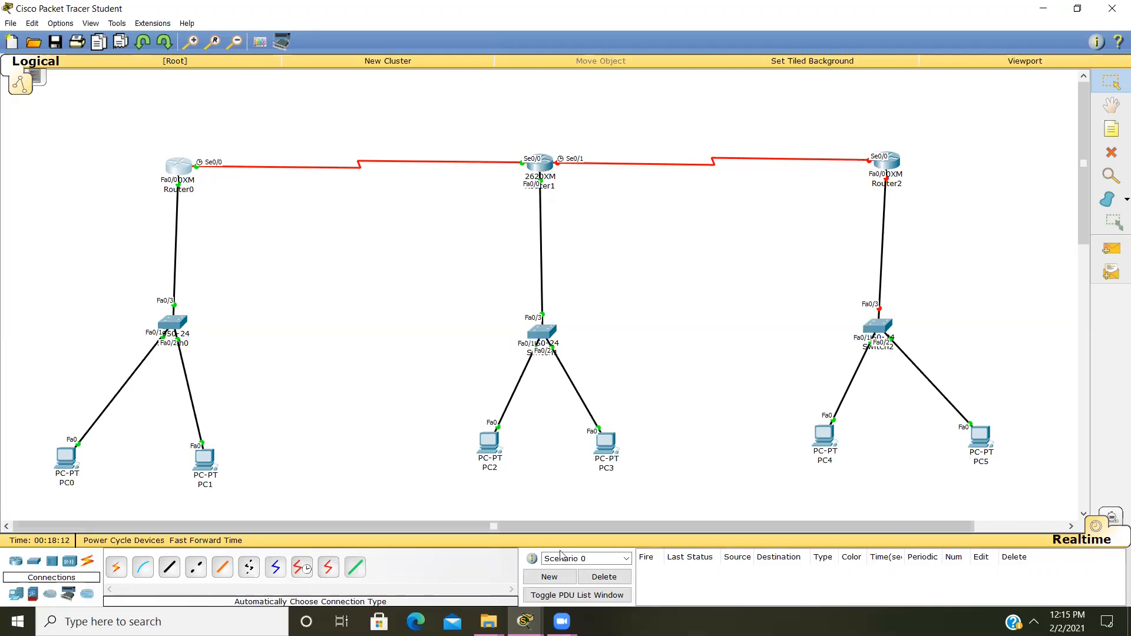
mouse_move(525, 621)
left_click(607, 551)
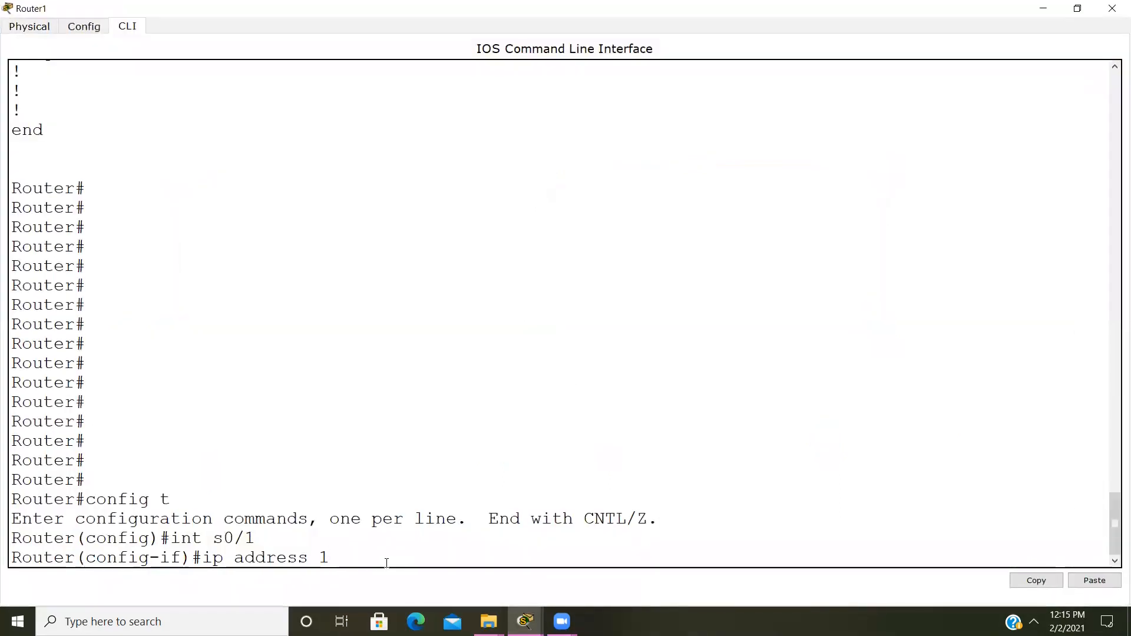
Complete Serial0/1's IP address as 11.0.0.1 with mask 255.0.0.0 and enable the interface with no shut.
type("1.0.0.1 255.0.0.0")
key("Return")
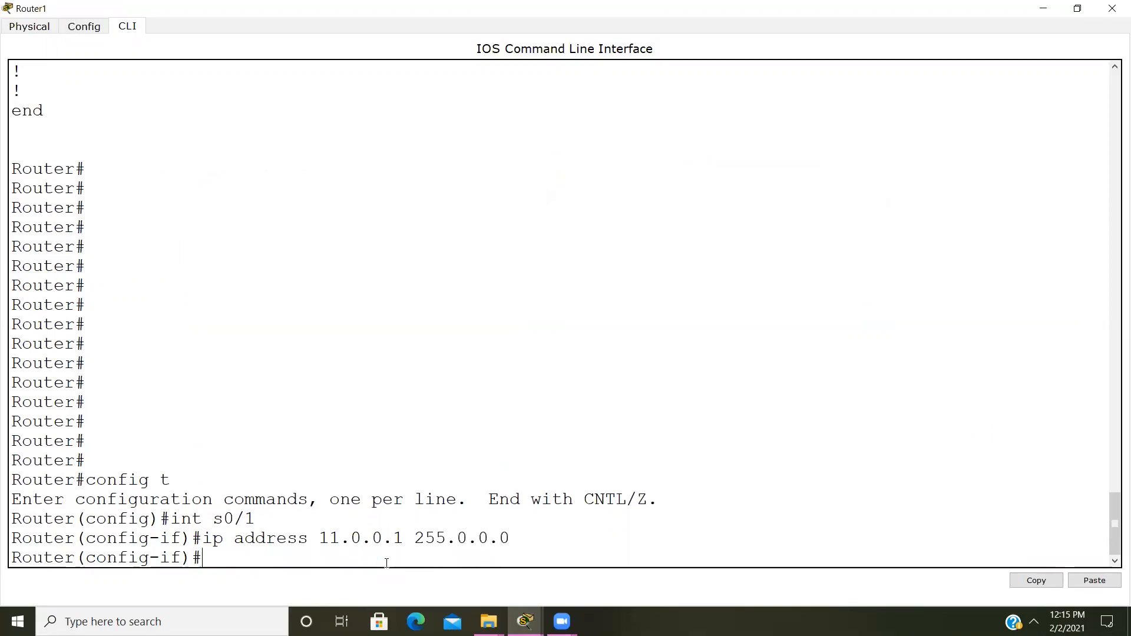
type("no shut")
key("Return")
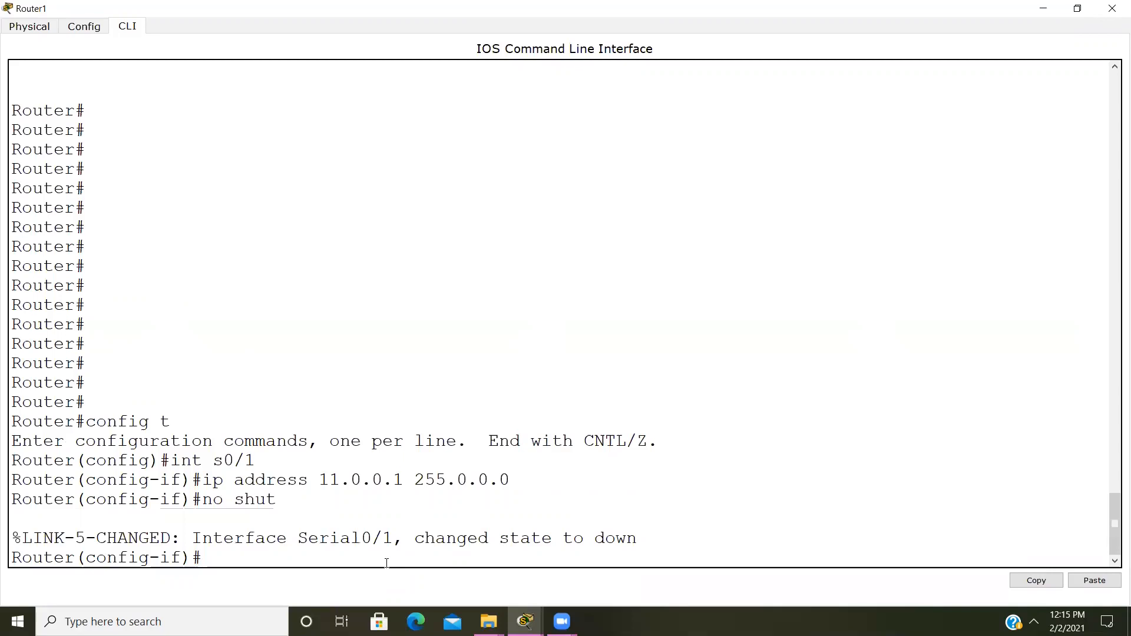
Set Serial0/1's clock rate to 64000, exit configuration mode and save Router1's configuration with wr.
type("clock rate 64000")
key("Return")
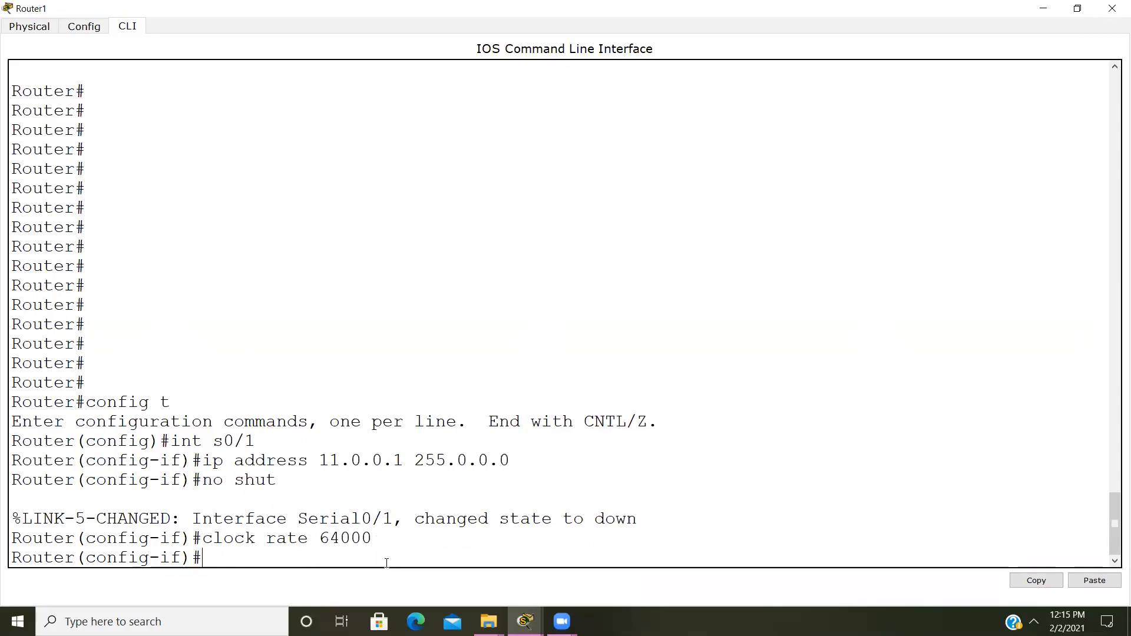
key("ctrl+z")
type("wr")
key("Return")
key("Return")
key("Return")
key("Return")
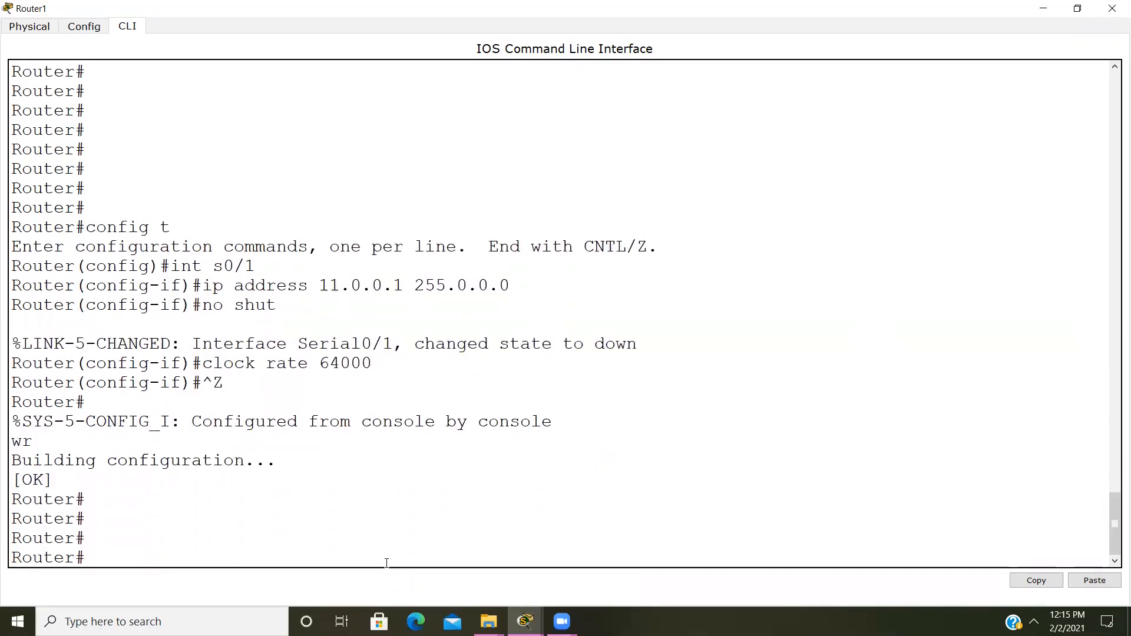
Display Router1's running configuration with sh run and page through the interface settings to the end.
type("sh run")
key("Return")
key("Return")
key("Return")
key("Return")
key("Return")
key("Return")
key("Return")
key("Return")
key("Return")
key("Return")
key("Return")
key("Return")
key("Return")
key("Return")
key("Return")
key("Return")
key("Return")
key("Return")
key("Return")
key("Return")
key("Return")
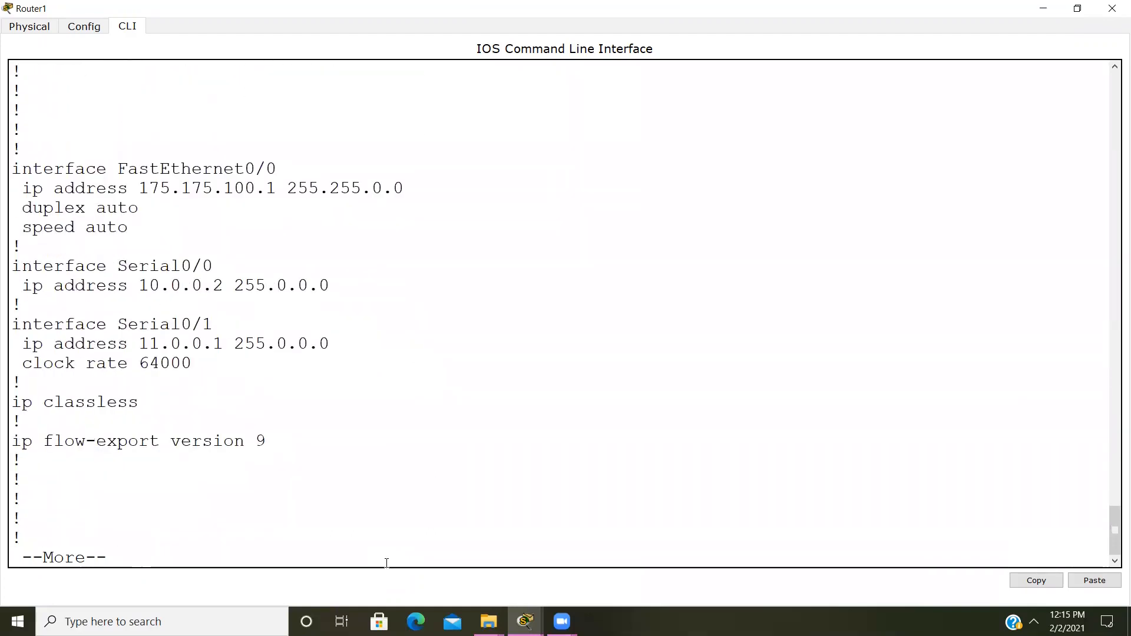
key("Return")
key("Return")
key("Return")
key("Return")
key("Return")
key("Return")
key("Return")
key("Return")
key("Return")
key("Return")
key("Return")
key("Return")
key("Return")
key("Return")
key("Return")
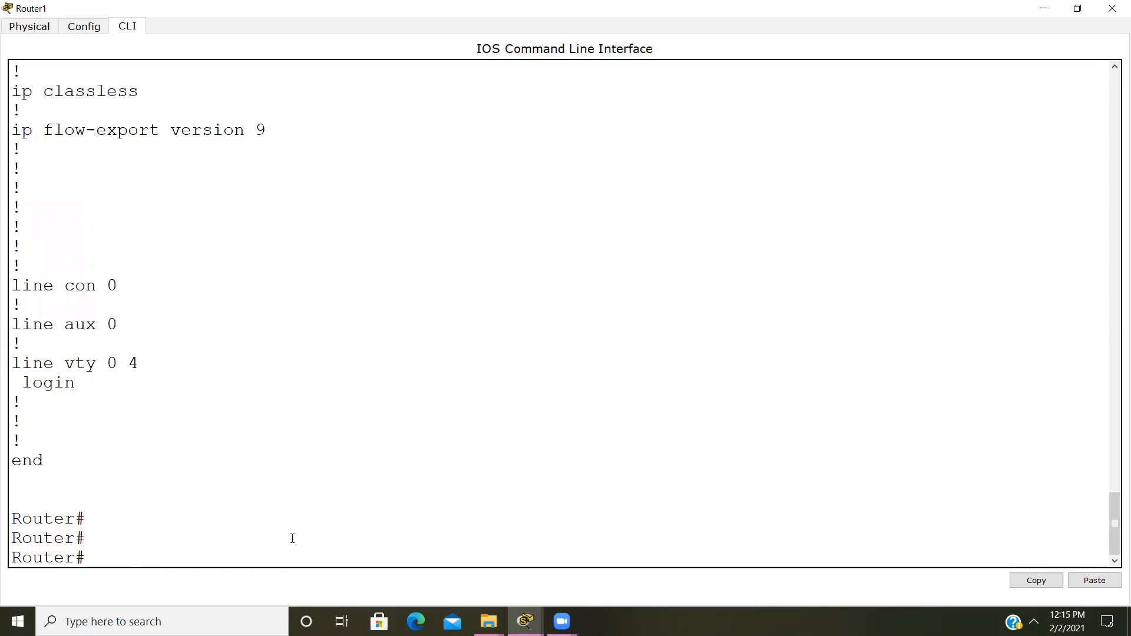
Enter Router1's configuration mode, set its hostname to usa and close the router's window.
type("config t")
key("Return")
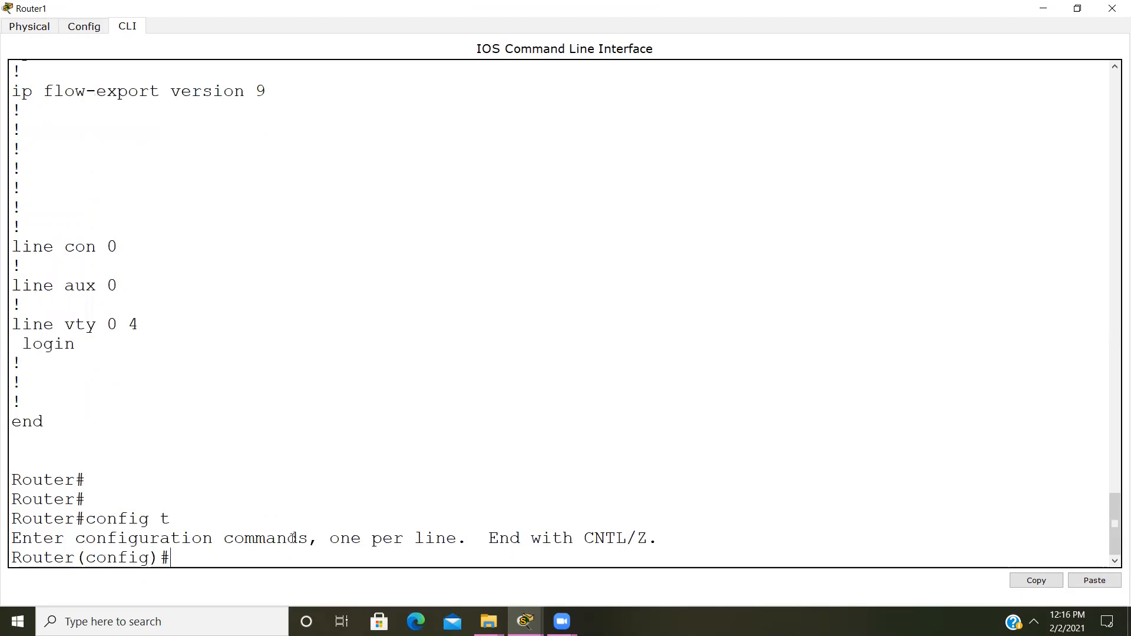
type("hostnameusa")
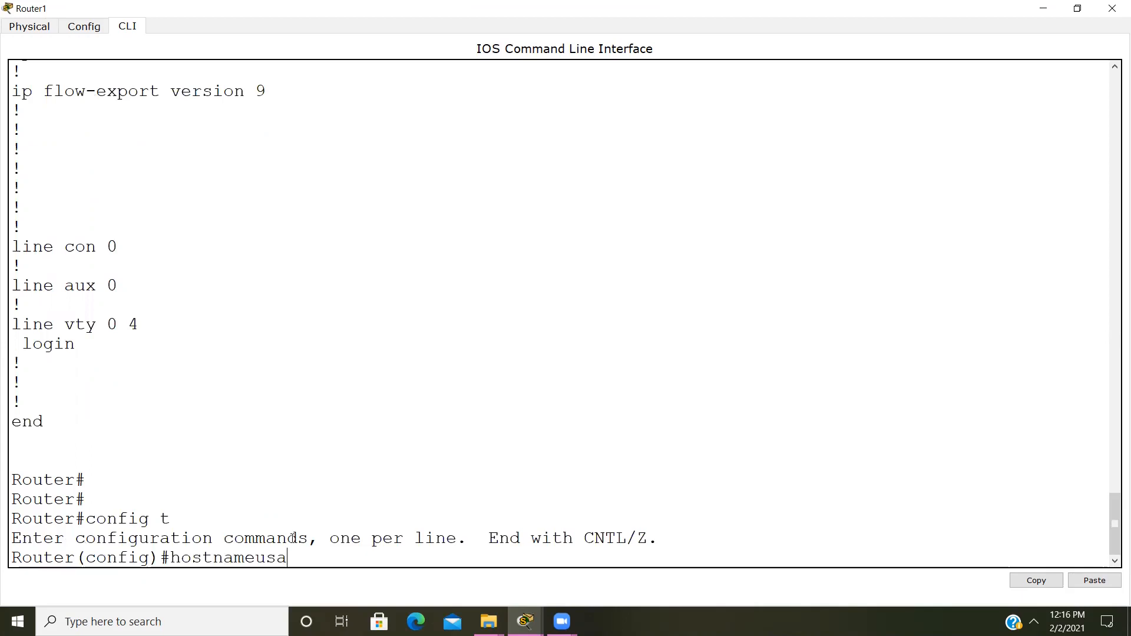
key("BackSpace")
key("BackSpace")
key("BackSpace")
type("usa")
key("Return")
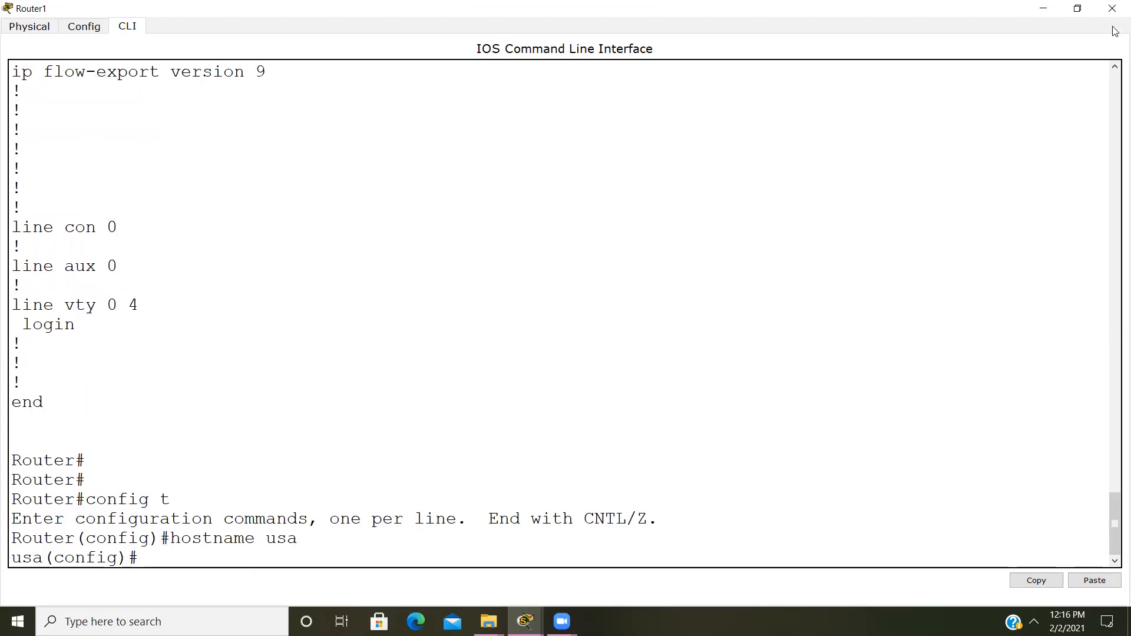
left_click(1114, 8)
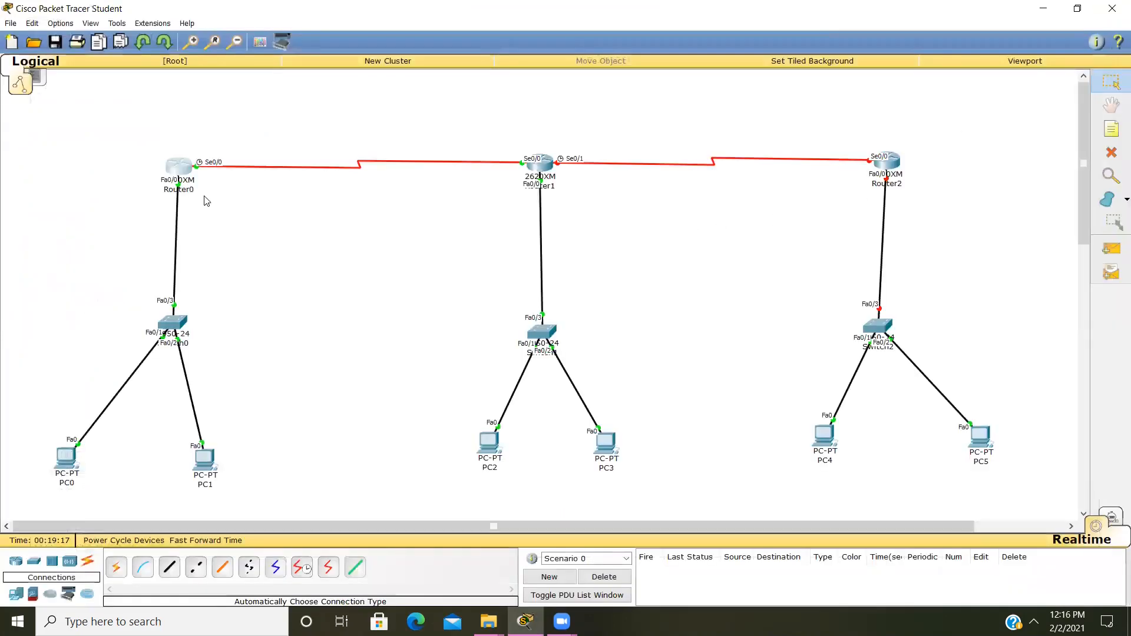
Change Router0's display label in the topology to "india Router0".
left_click(179, 190)
left_click_drag(194, 191, 161, 191)
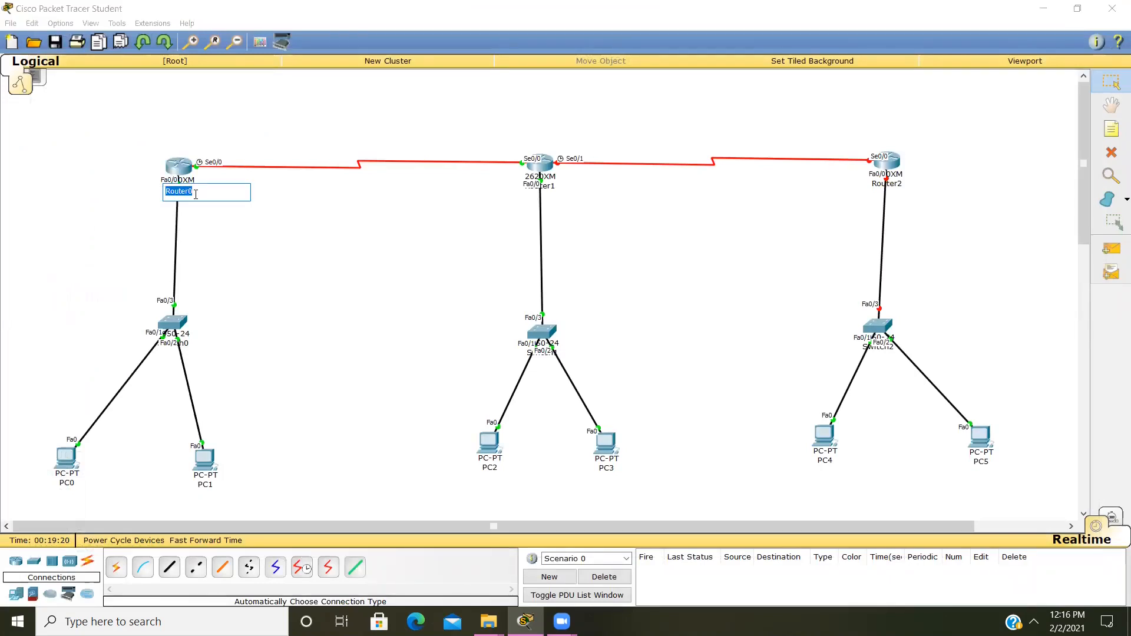
left_click(168, 193)
type("in")
type("dia")
key("Return")
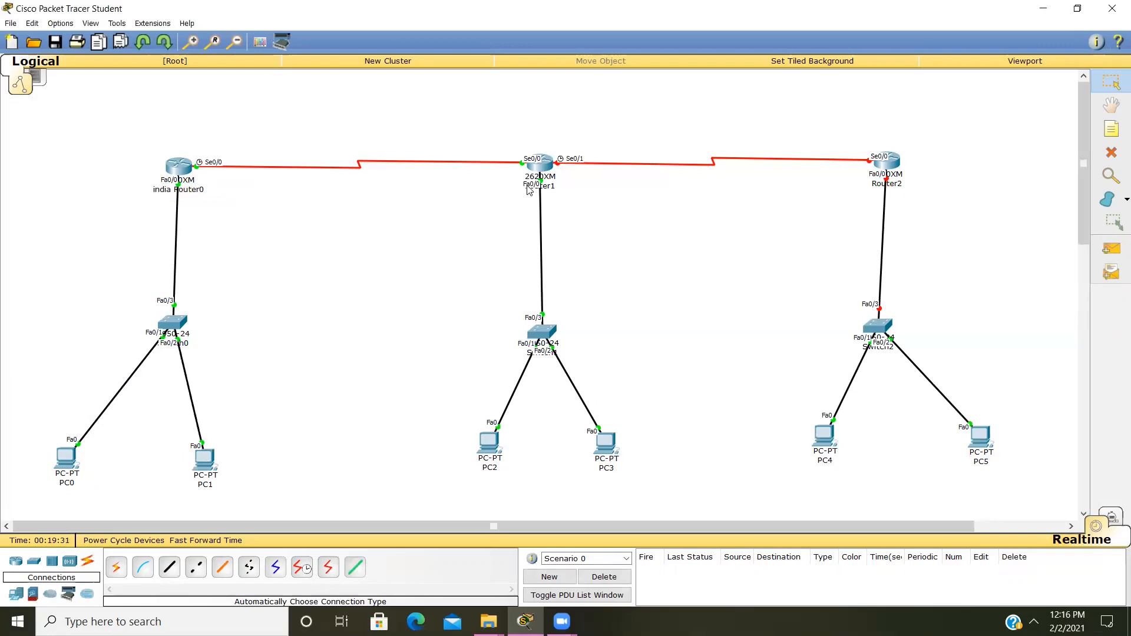
Change Router1's display label to "usa Router1" and nudge the router slightly in the topology.
left_click(539, 162)
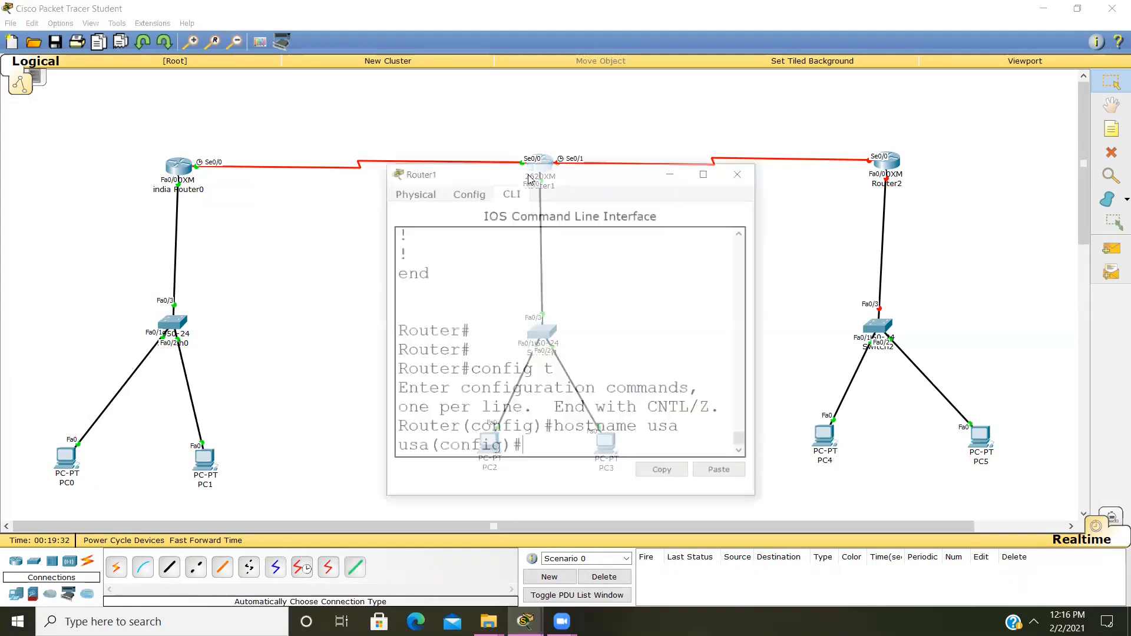
left_click(741, 171)
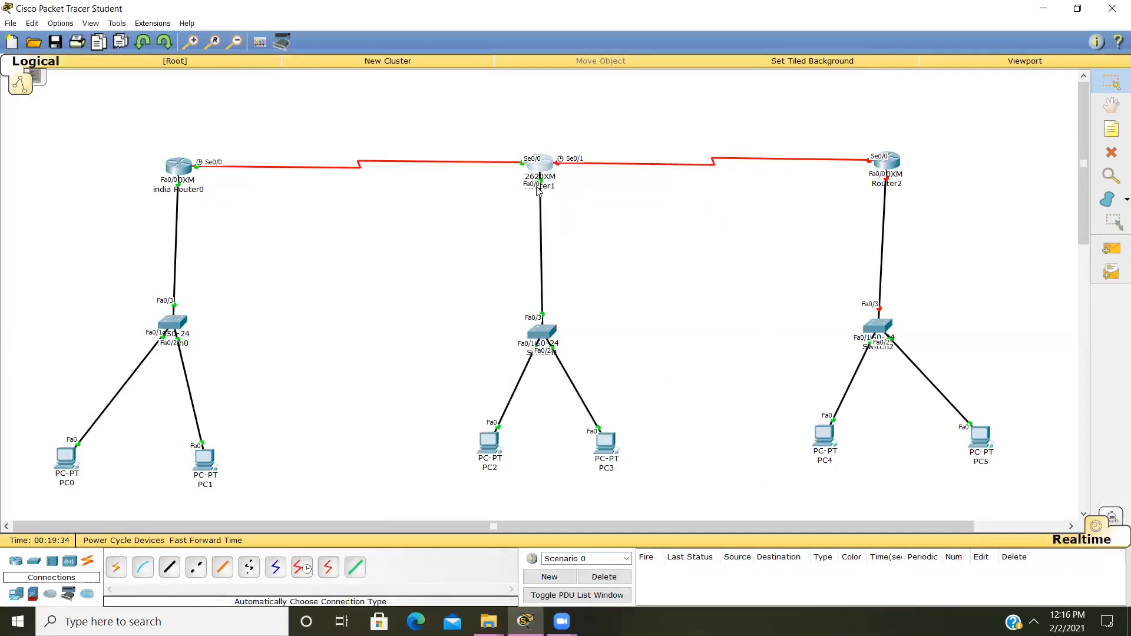
left_click(541, 186)
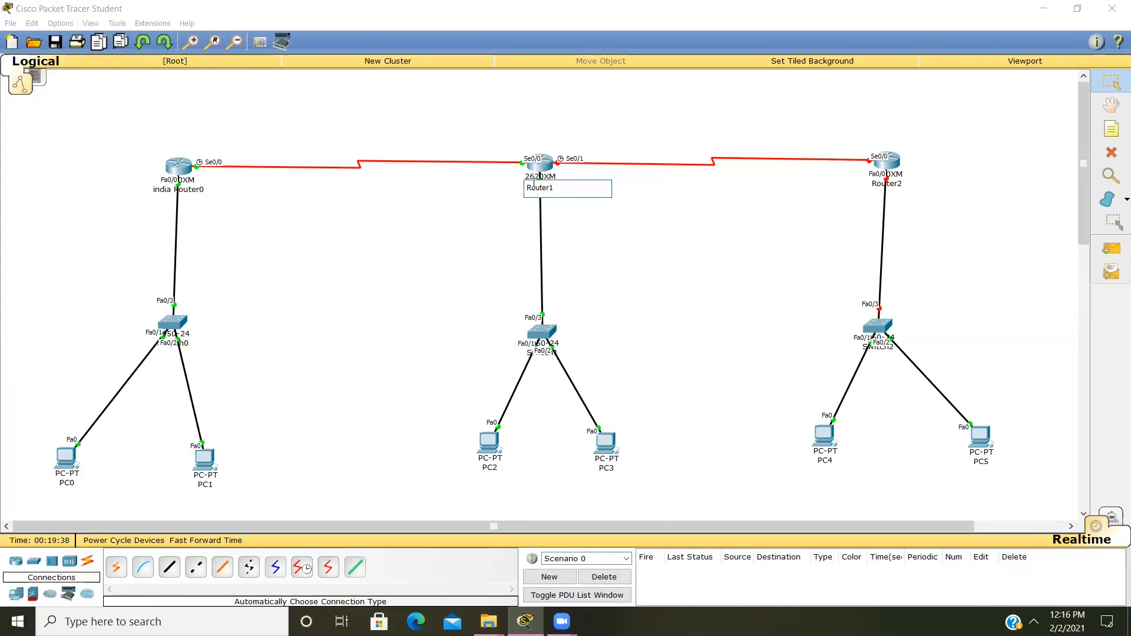
type("usa")
left_click(635, 211)
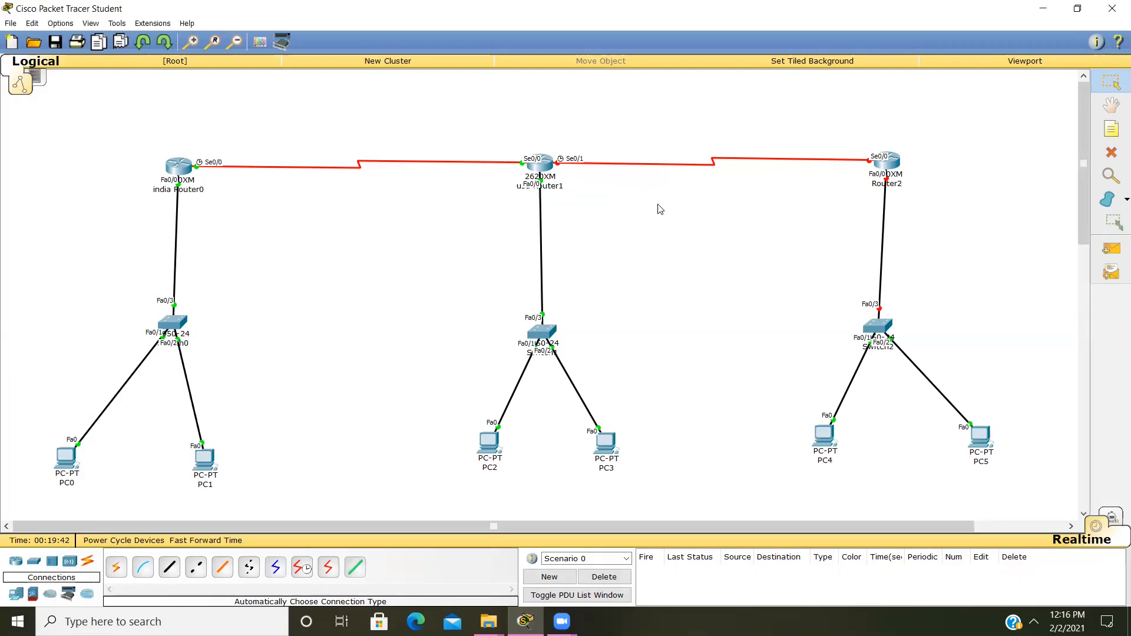
left_click_drag(540, 165, 539, 161)
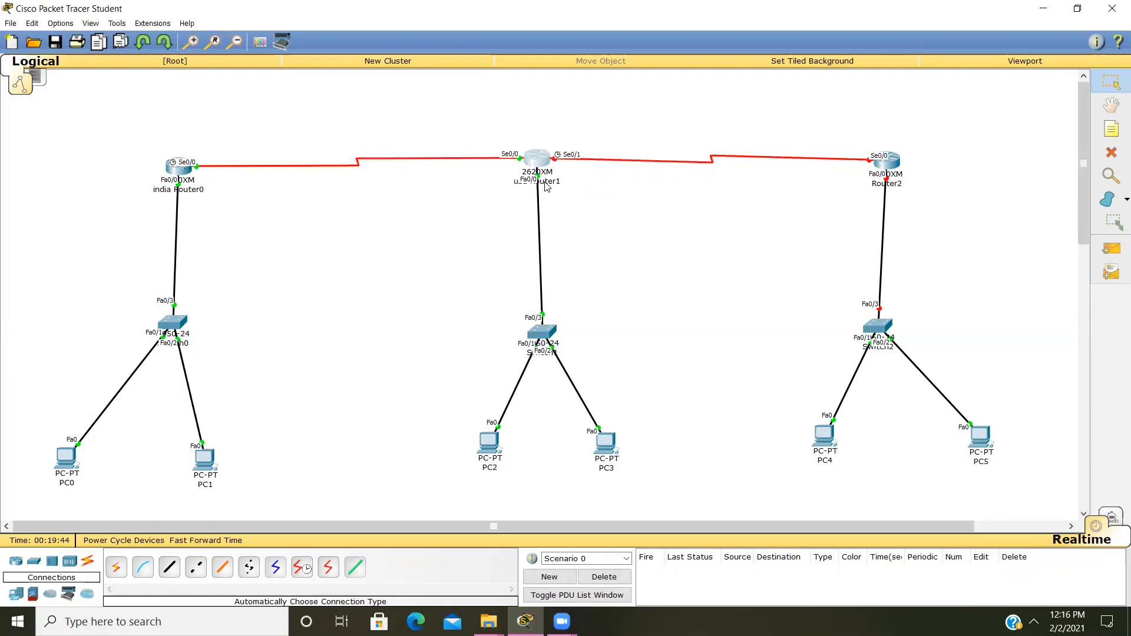
Change Router2's display label in the topology to "england Router2".
left_click(883, 184)
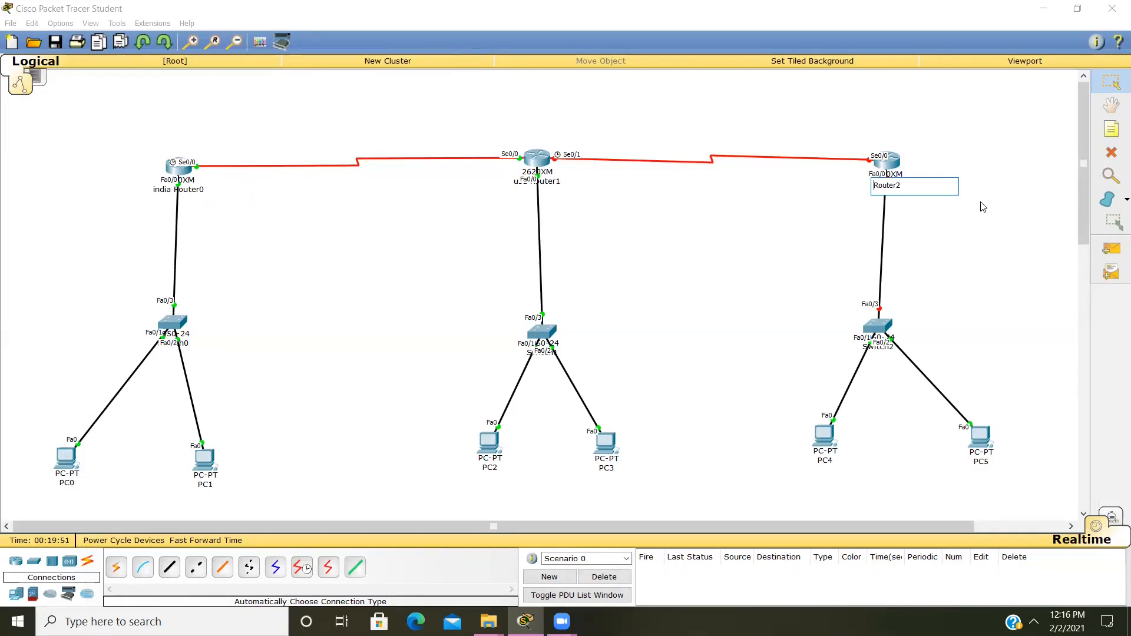
type("england")
left_click(957, 230)
Open england Router2's command line maximized, answer no to the configuration dialog and enter privileged mode with en.
left_click(884, 167)
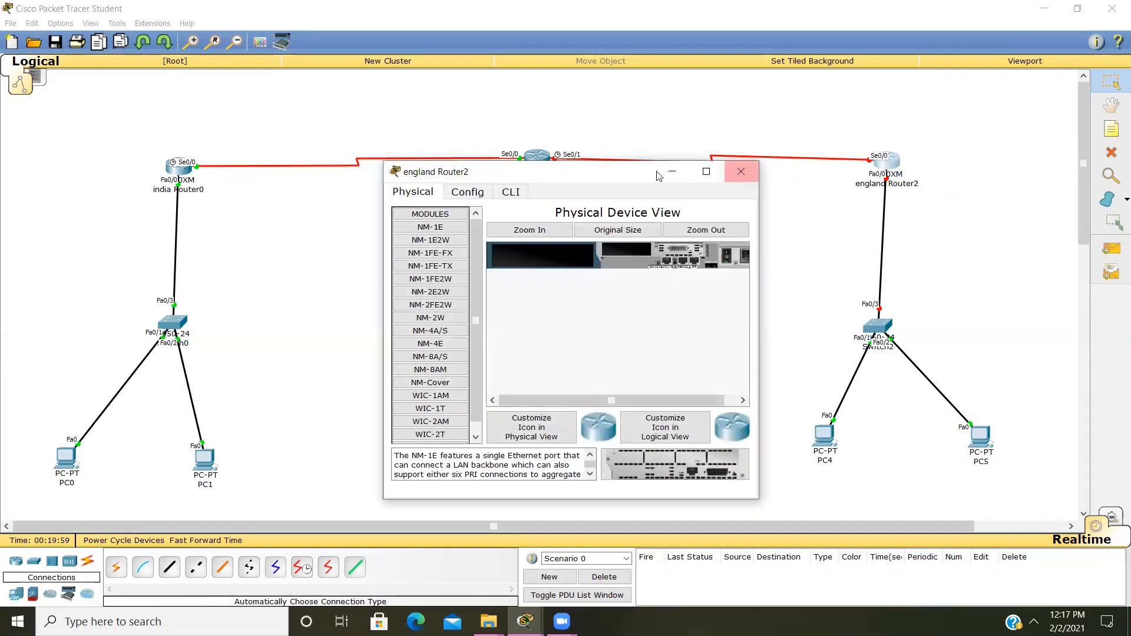
left_click(521, 196)
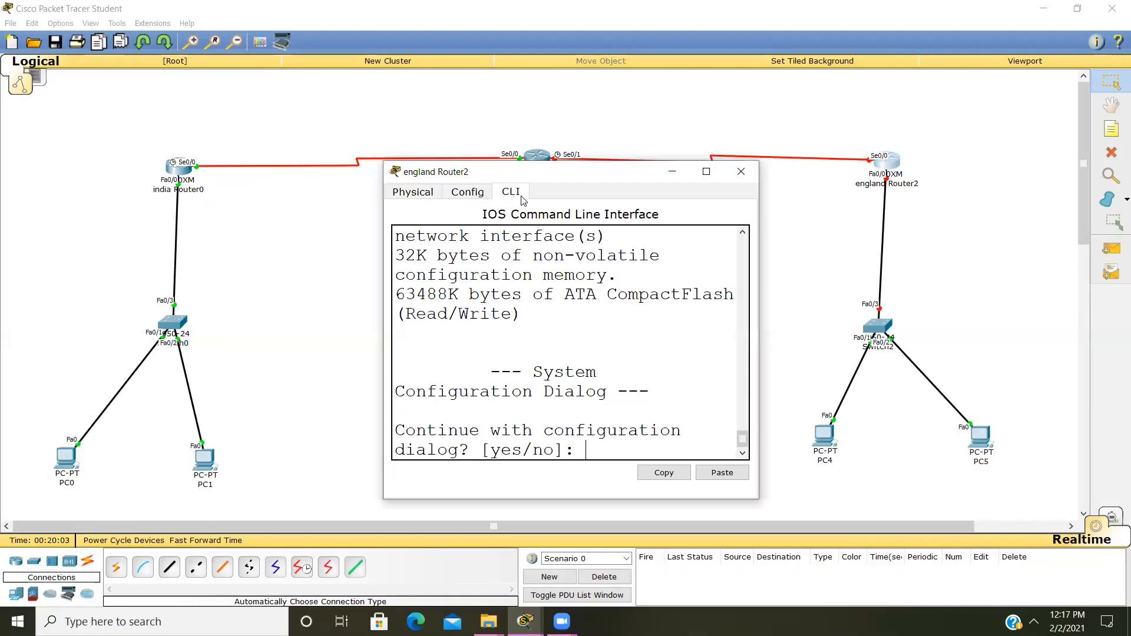
left_click(706, 171)
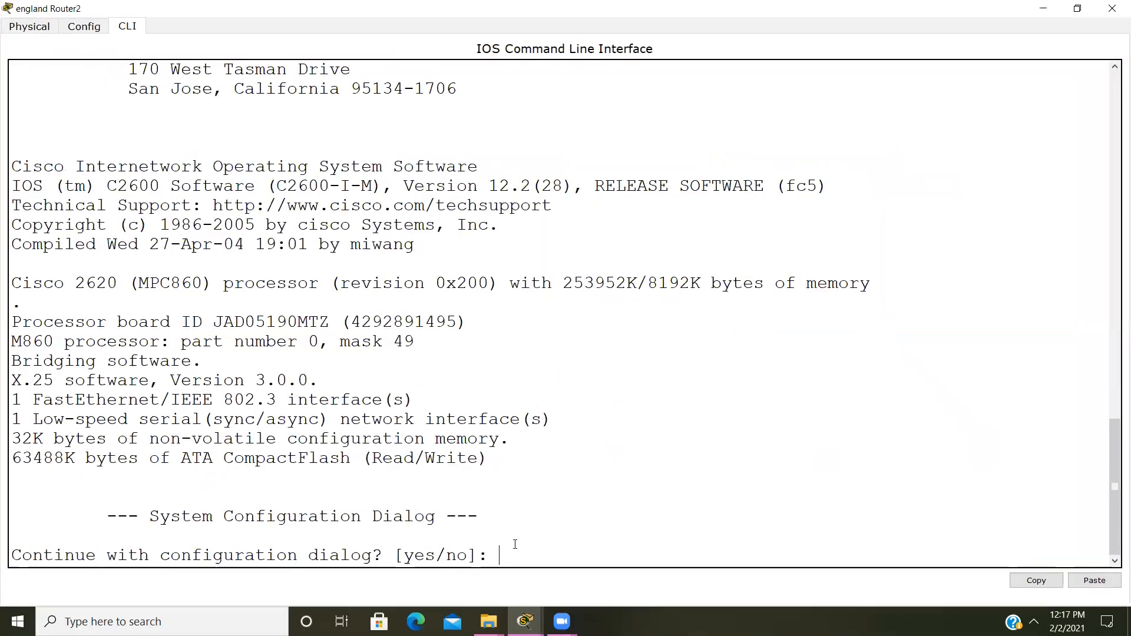
type("no")
key("Return")
key("Return")
key("Return")
key("Return")
key("Return")
key("Return")
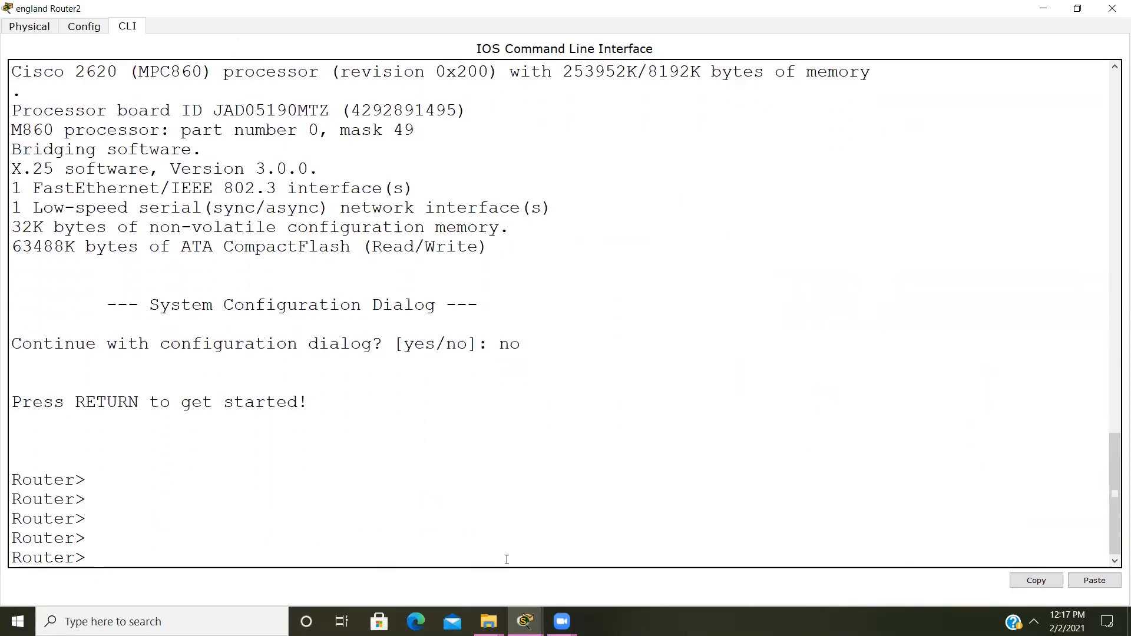
type("en")
key("Return")
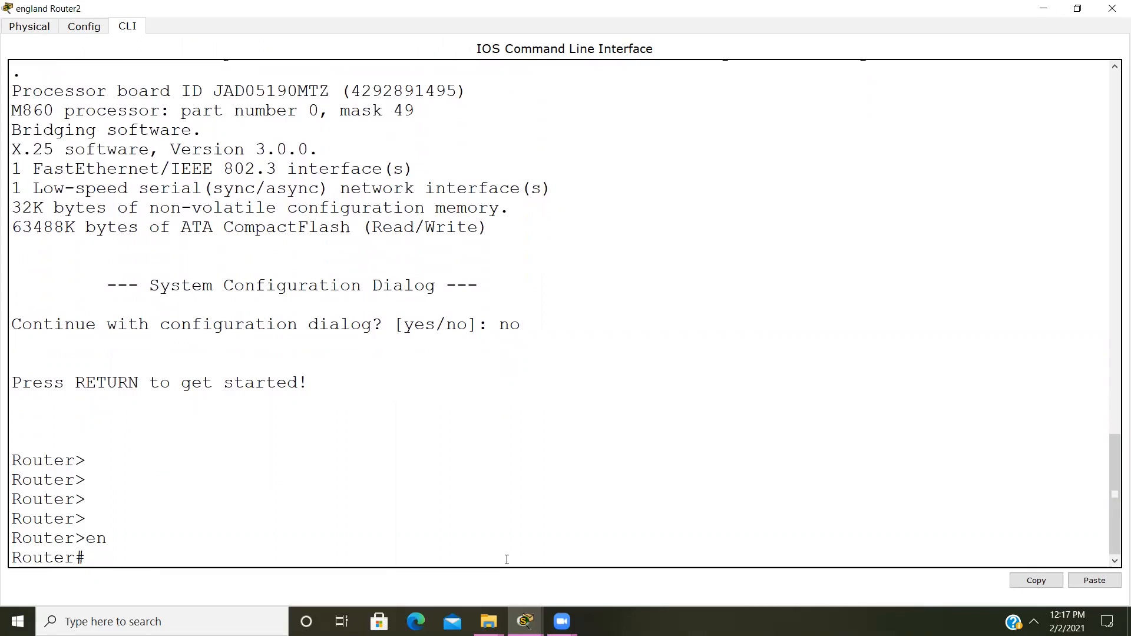
From configuration mode, assign FastEthernet0/0 the IP address 126.126.100.1 with mask 255.0.0.0 and enable it with no shut.
type("config t")
key("Return")
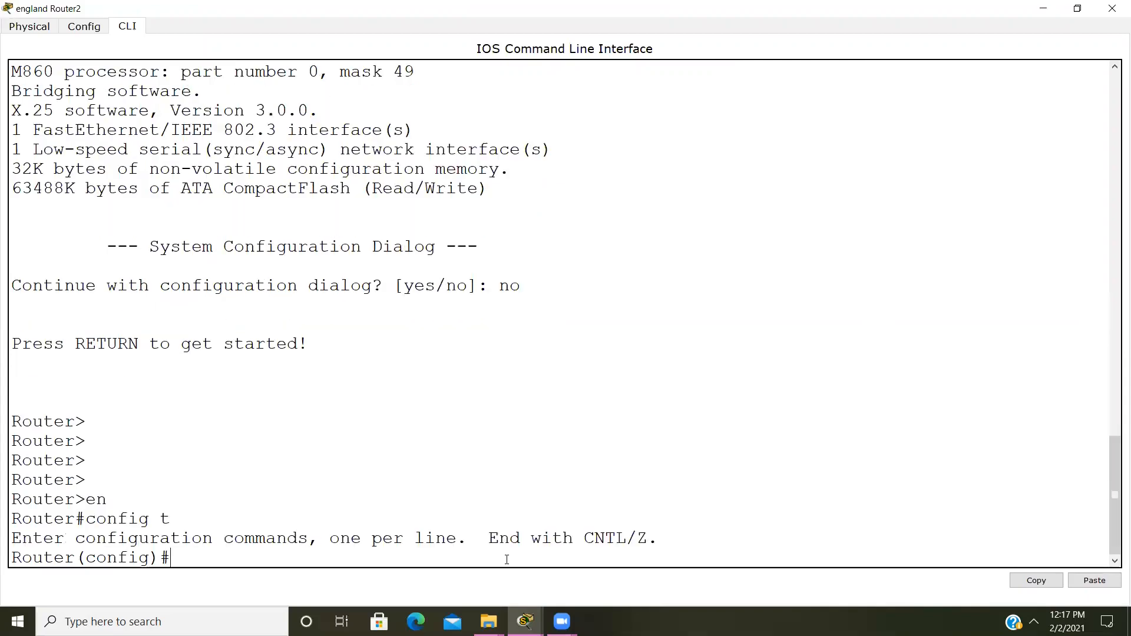
key("Return")
key("Return")
key("Return")
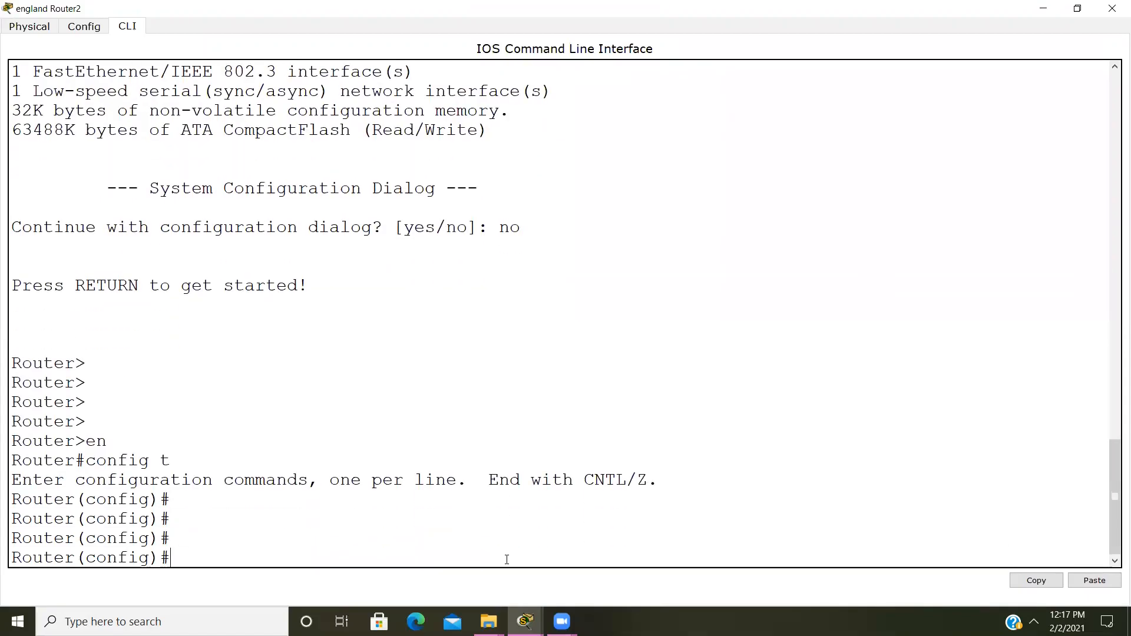
type("int f0/0")
key("Return")
type("ip address 126")
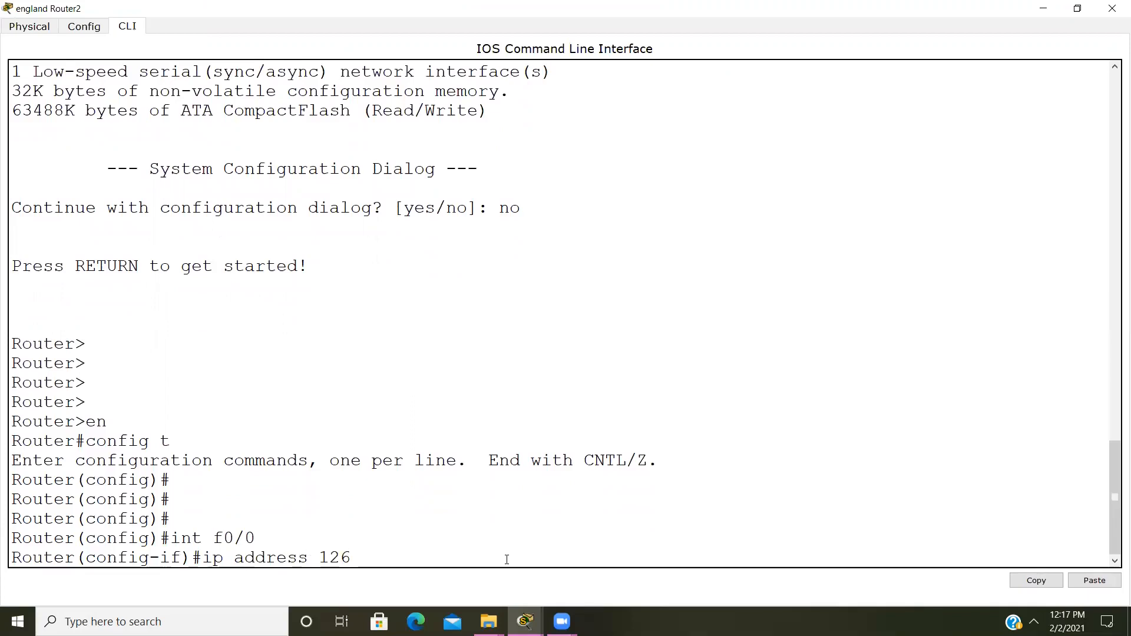
type(".126.100.1 255.0.0.0")
key("Return")
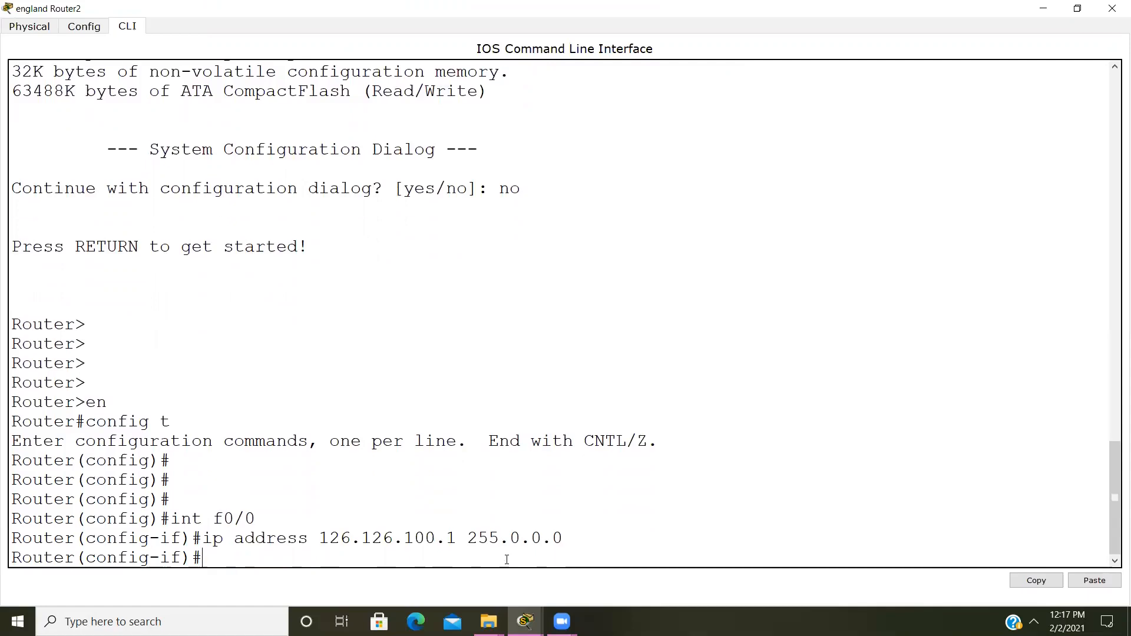
type("no shut")
key("Return")
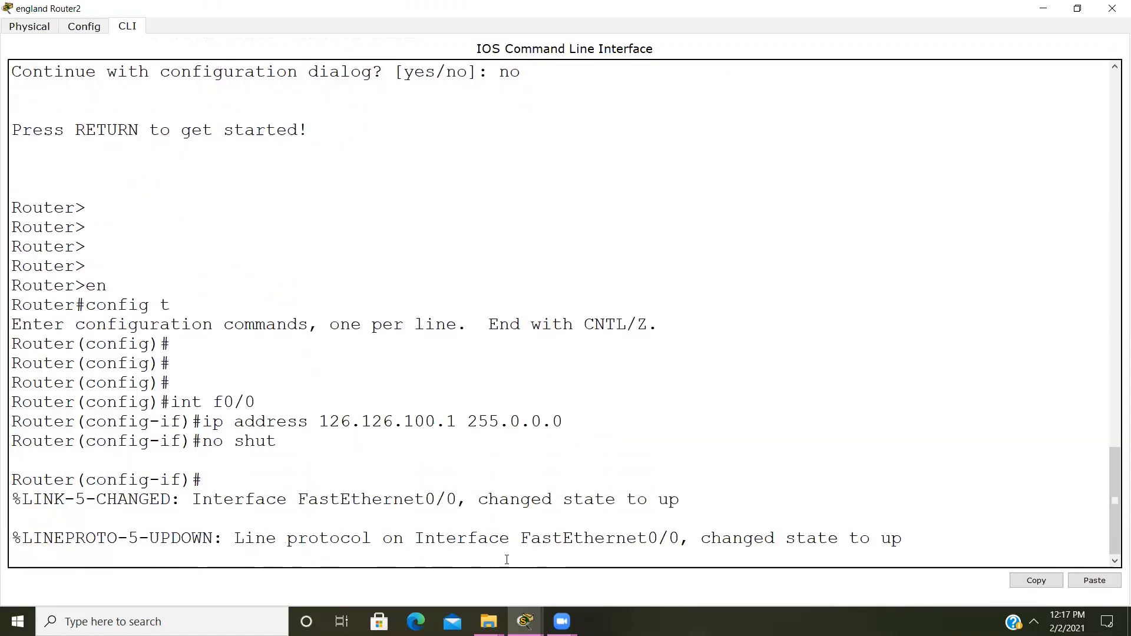
Leave england Router2's configuration mode and save the FastEthernet setup with wr.
key("Return")
key("Return")
key("ctrl+z")
type("wr")
key("Return")
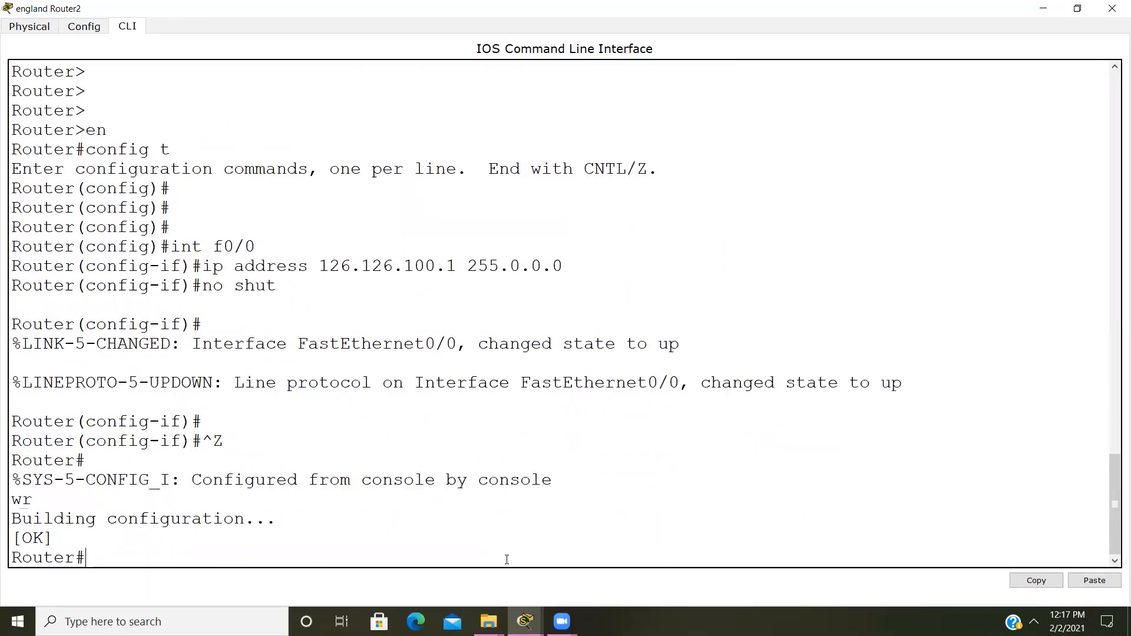
Display england Router2's running configuration with sh run and page through the interface settings to the end.
type("sh run")
key("Return")
key("Return")
key("Return")
key("Return")
key("Return")
key("Return")
key("Return")
key("Return")
key("Return")
key("Return")
key("Return")
key("Return")
key("Return")
key("Return")
key("Return")
key("Return")
key("Return")
key("Return")
key("Return")
key("Return")
key("Return")
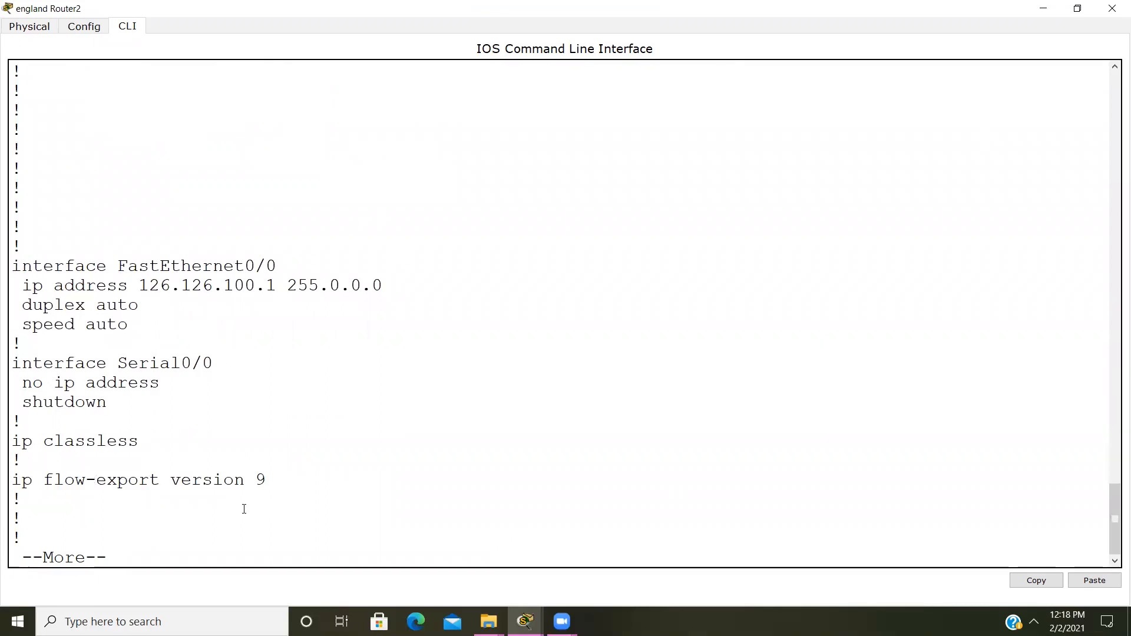
key("Return")
key("Return")
key("Return")
key("Return")
key("Return")
key("Return")
key("Return")
key("Return")
key("Return")
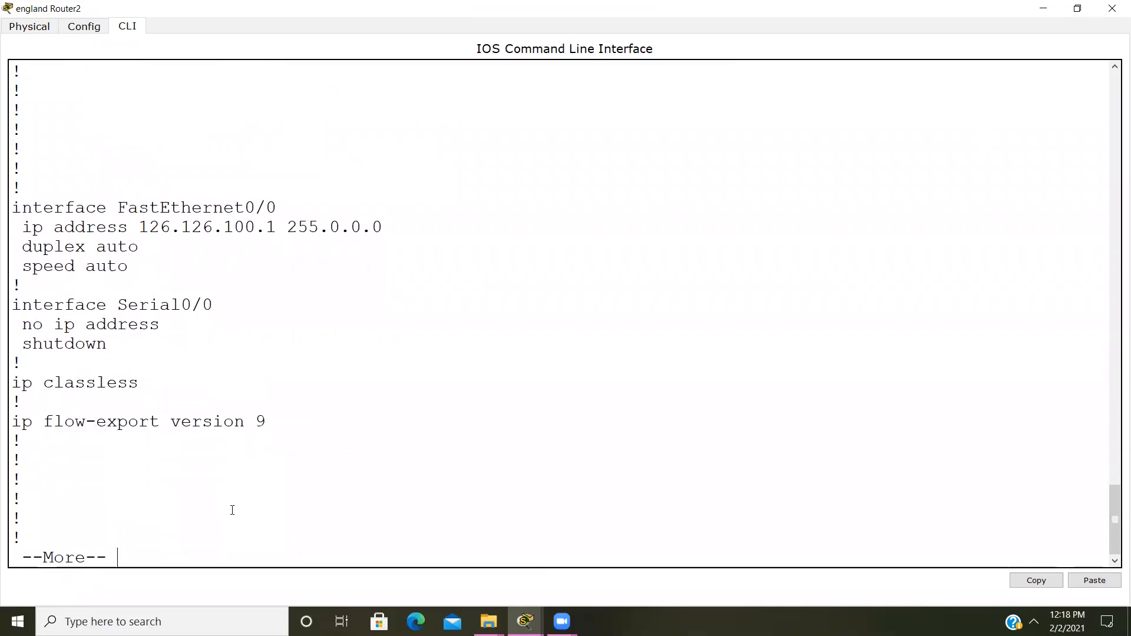
key("Return")
key("Return")
key("Return")
key("Return")
key("Return")
key("Return")
key("Return")
key("Return")
key("Return")
key("Return")
key("Return")
key("Return")
key("Return")
key("Return")
key("Return")
key("Return")
key("Return")
key("Return")
key("Return")
key("Return")
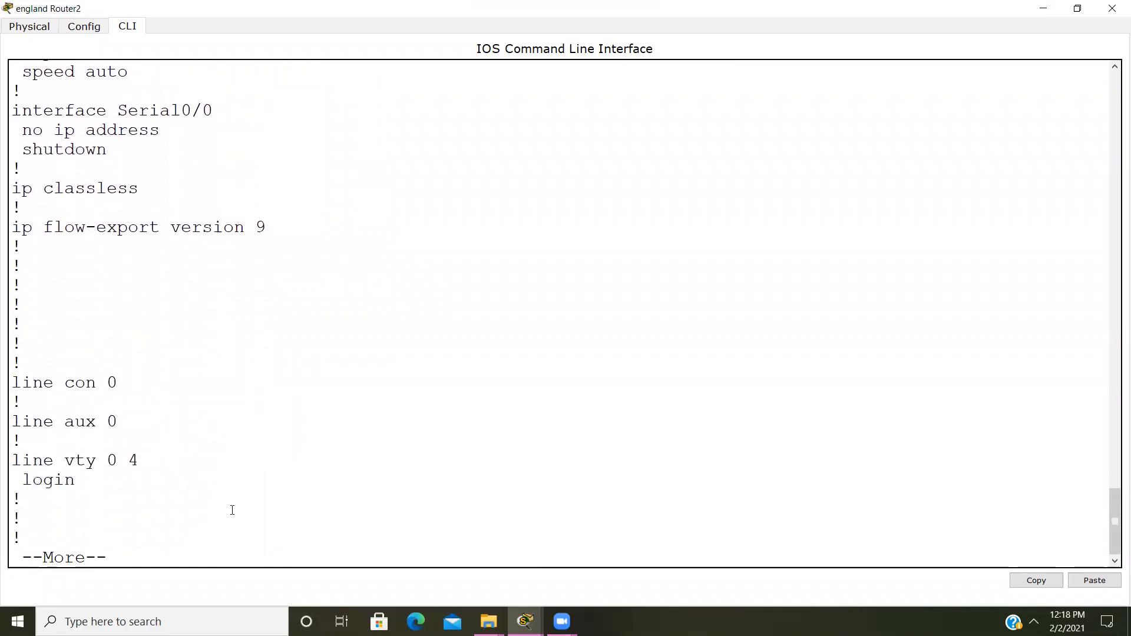
Return to configuration mode with config t and assign interface Serial0/0 the IP address 11.0.0.2 with mask 255.0.0.0.
type("sh run")
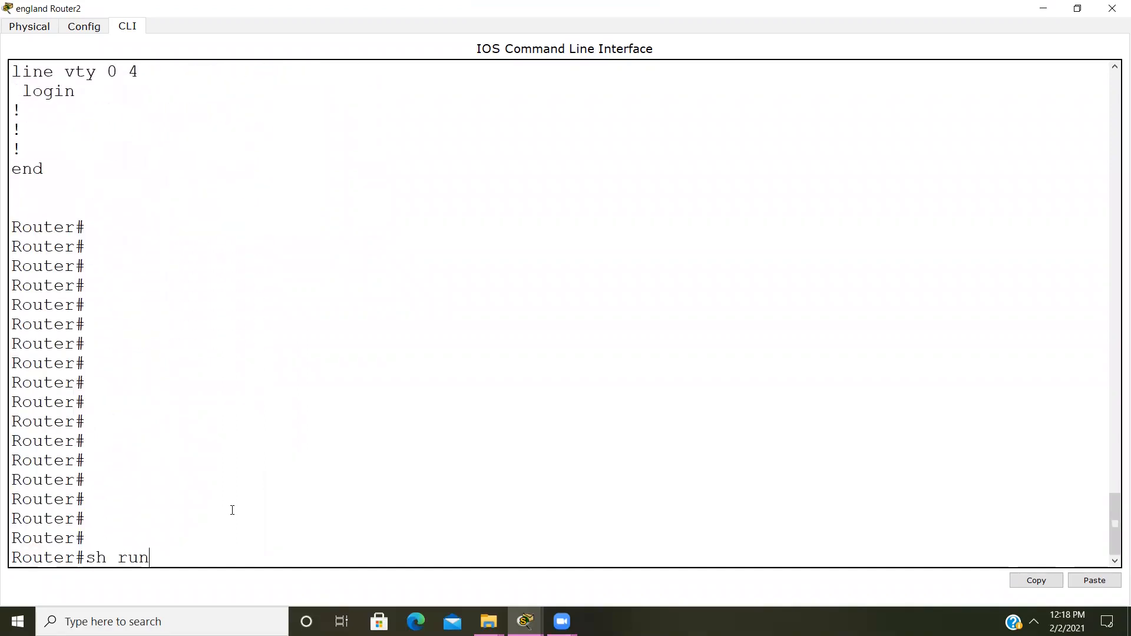
key("Up")
key("Up")
key("Return")
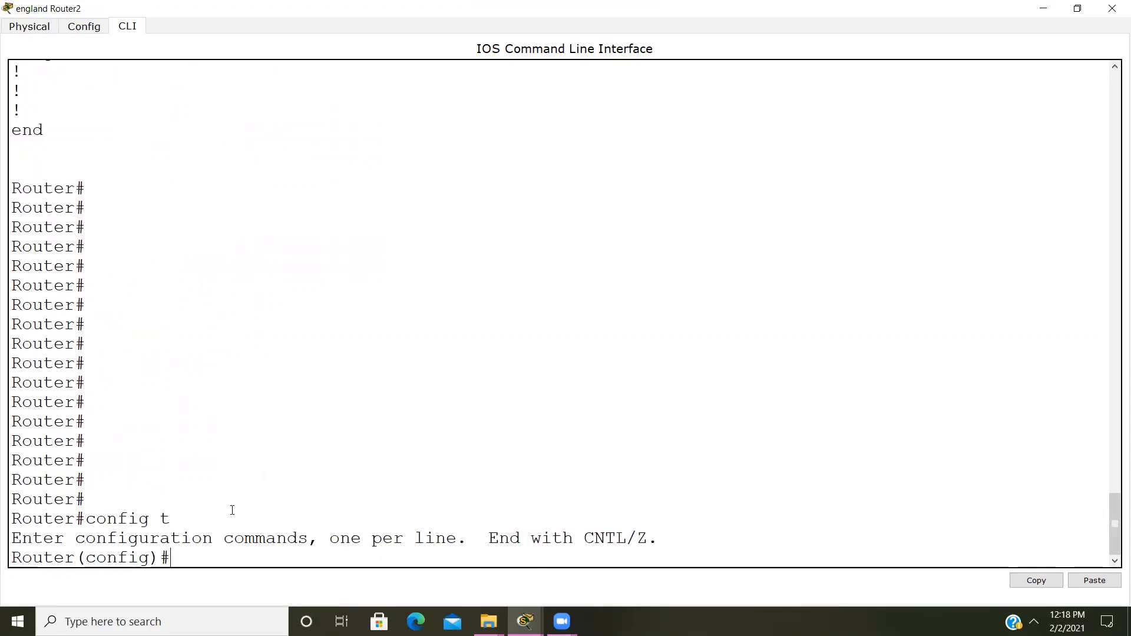
type("int s0/0")
key("Return")
type("ip address")
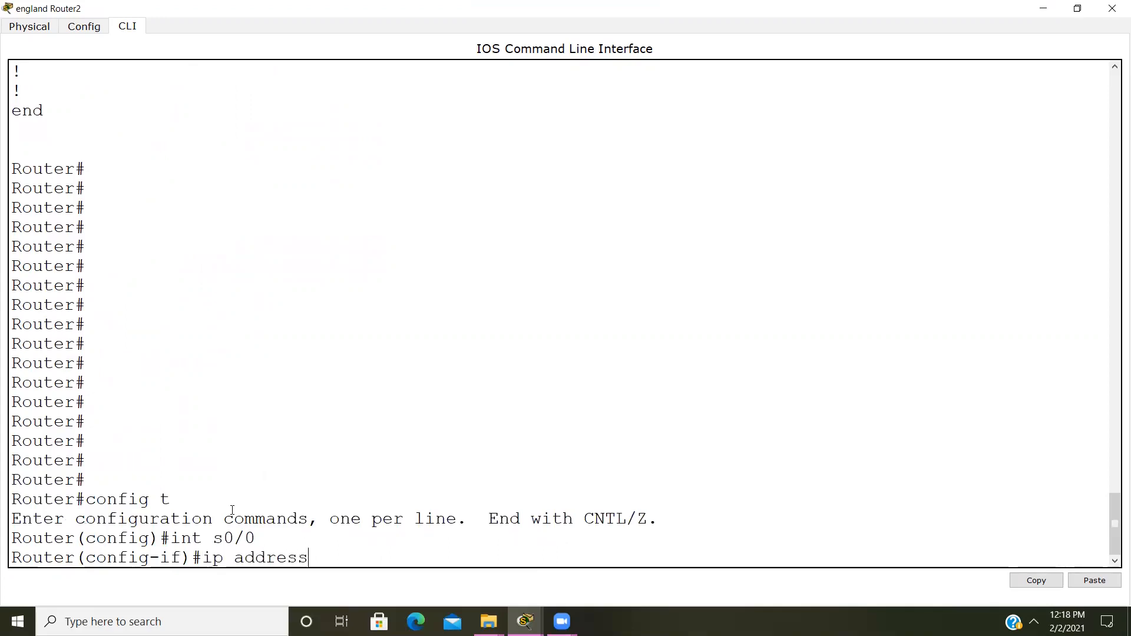
type(" 11.0.0.2 255.20.0.0")
key("Return")
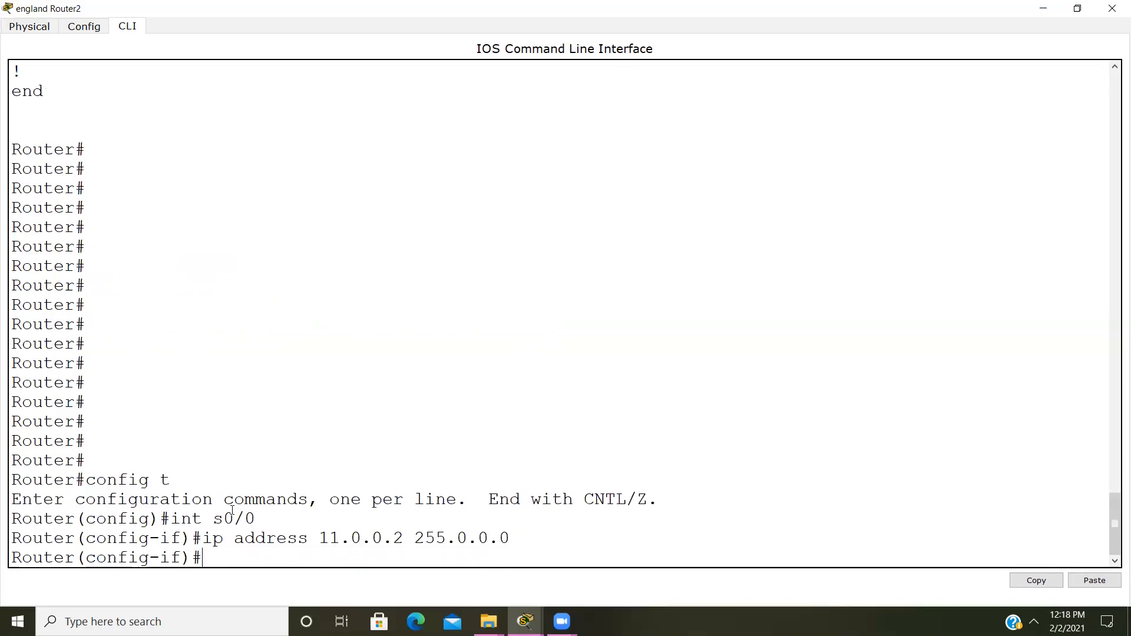
Enable Serial0/0 with no shut, exit configuration mode and save england Router2's configuration with wr.
type("no shut")
key("Return")
key("Return")
key("Return")
key("Return")
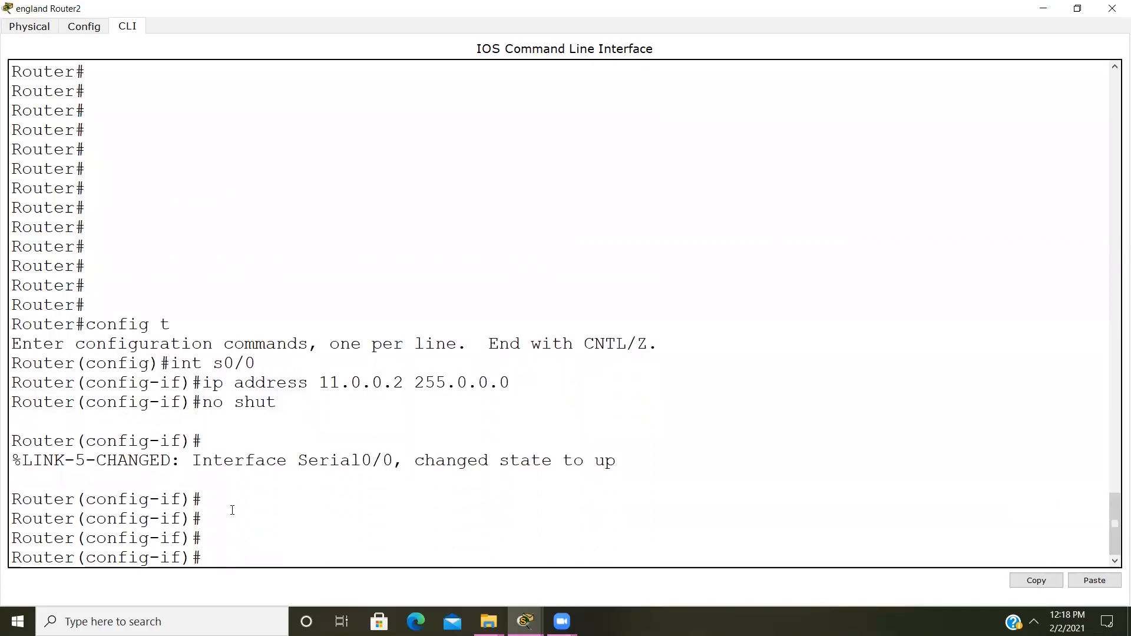
key("ctrl+z")
type("wr")
key("Return")
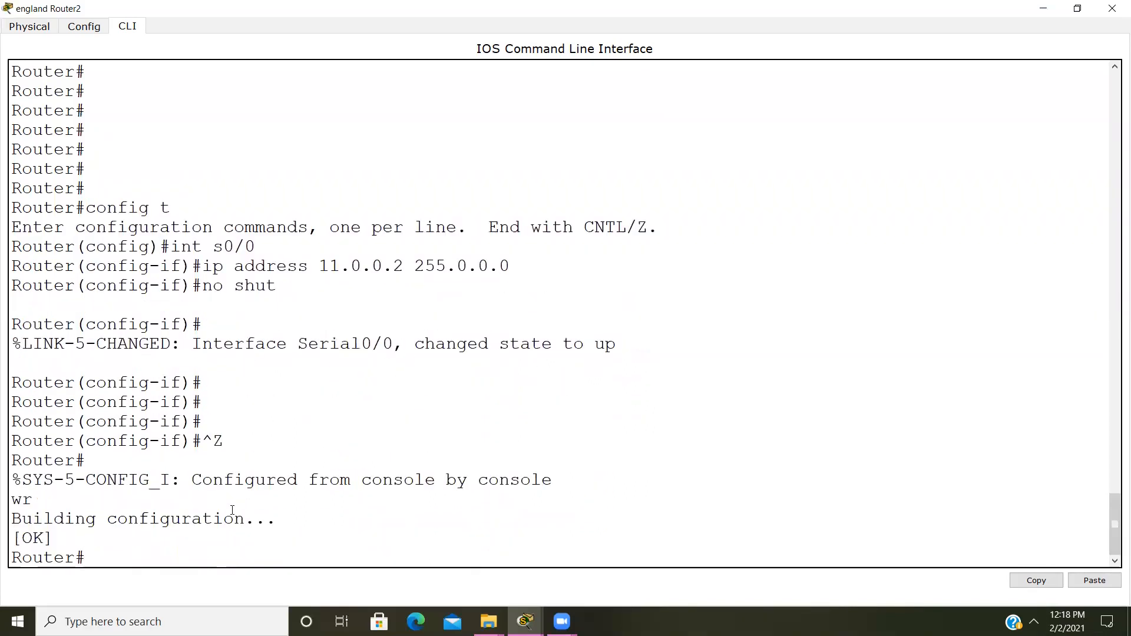
Display england Router2's running configuration with sh run, page through its FastEthernet0/0 and Serial0/0 settings, and close the router window.
type("sh run")
key("Return")
key("Return")
key("Return")
key("Return")
key("Return")
key("Return")
key("Return")
key("Return")
key("Return")
key("Return")
key("Return")
key("Return")
key("Return")
key("Return")
key("Return")
key("Return")
key("Return")
key("Return")
key("Return")
key("Return")
key("Return")
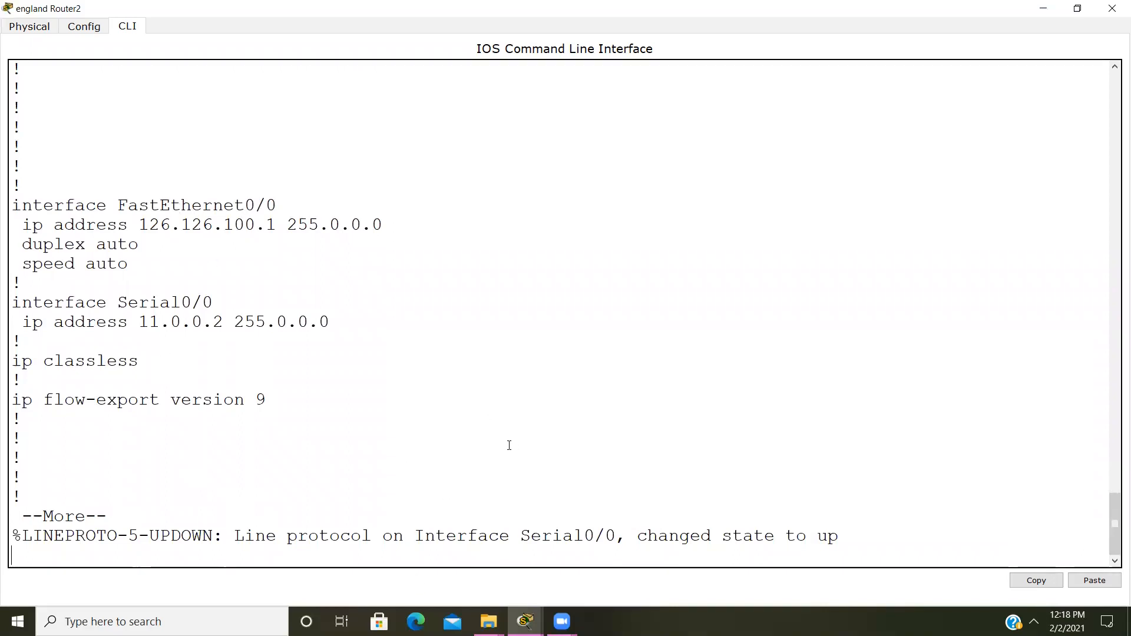
left_click(1112, 8)
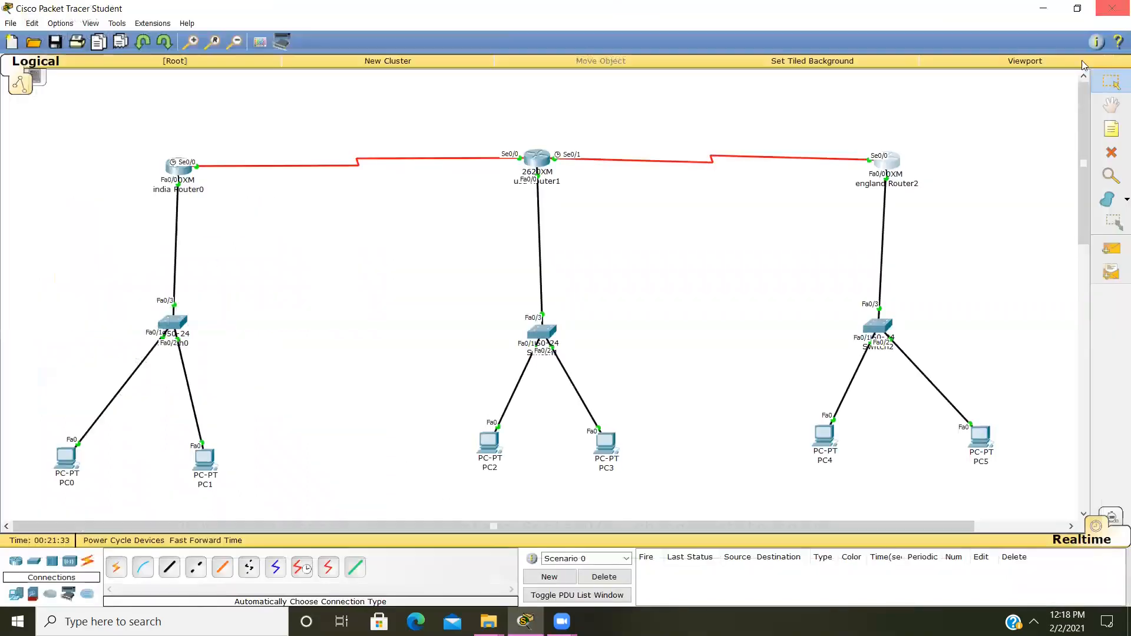
Open india Router0's CLI at full size, check the Serial0/0 link messages, and minimise the router window.
left_click_drag(177, 170, 166, 171)
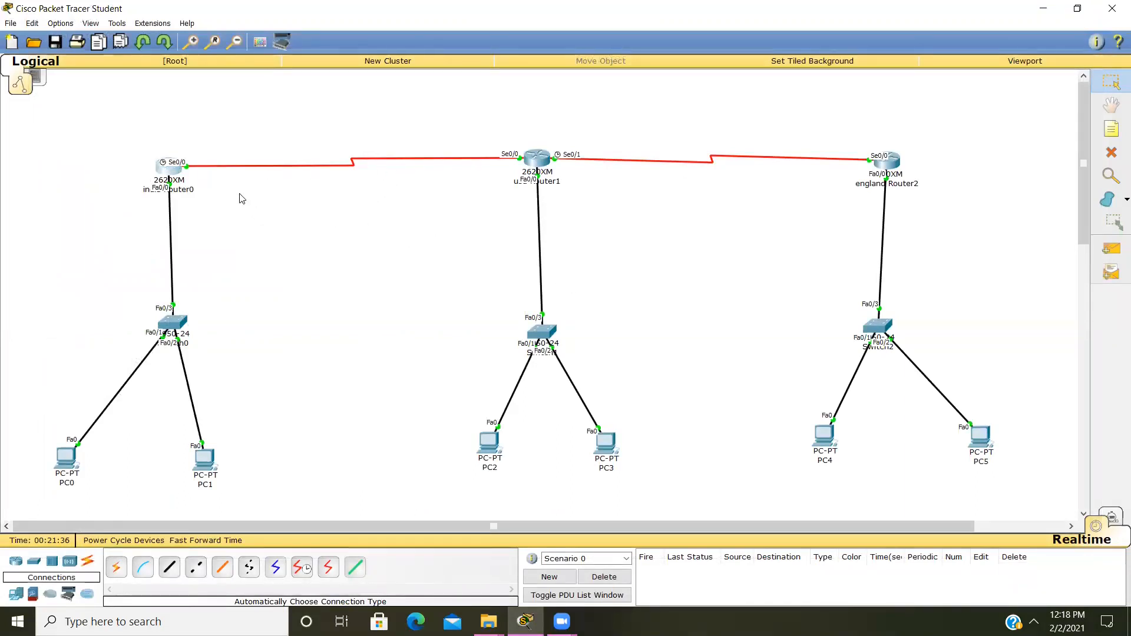
left_click(177, 174)
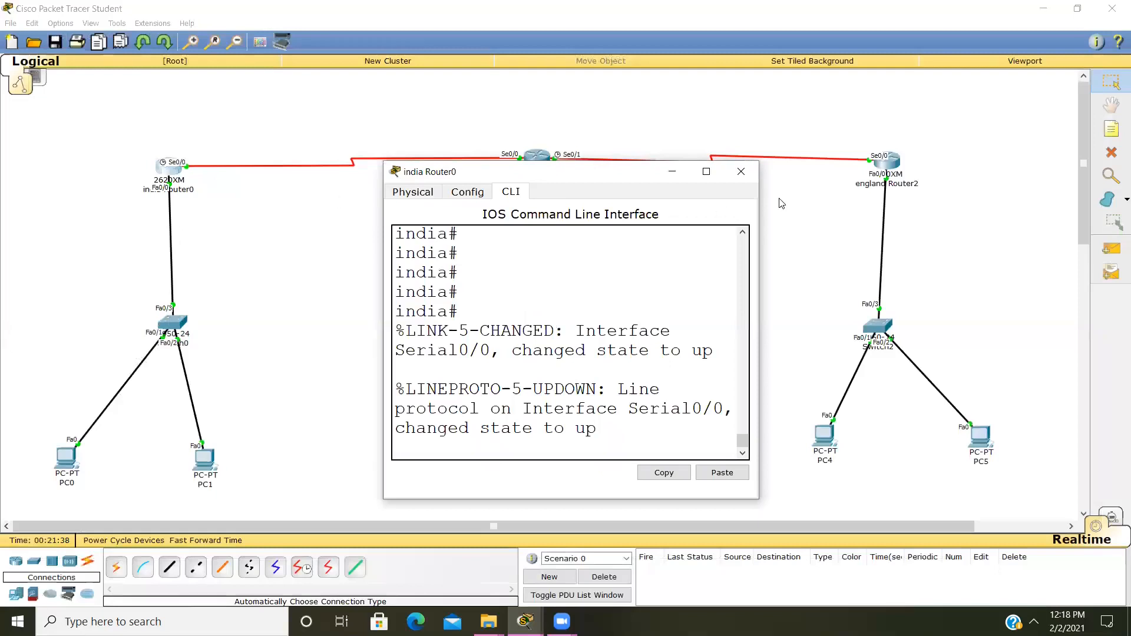
left_click(706, 171)
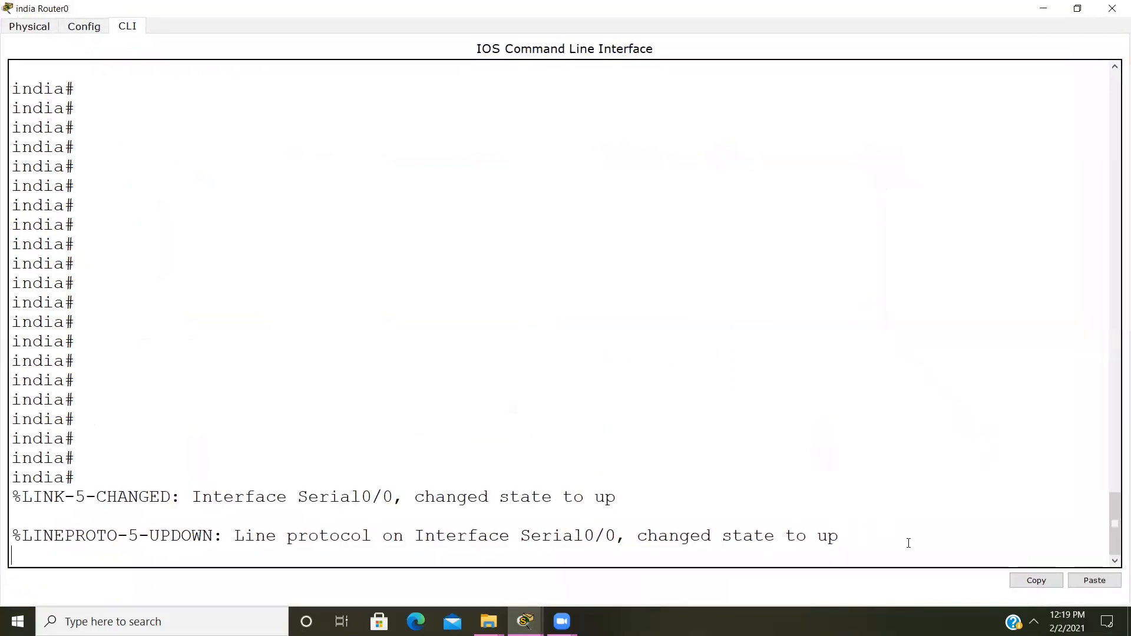
key("Return")
key("Return")
key("Return")
key("Return")
key("Return")
key("Return")
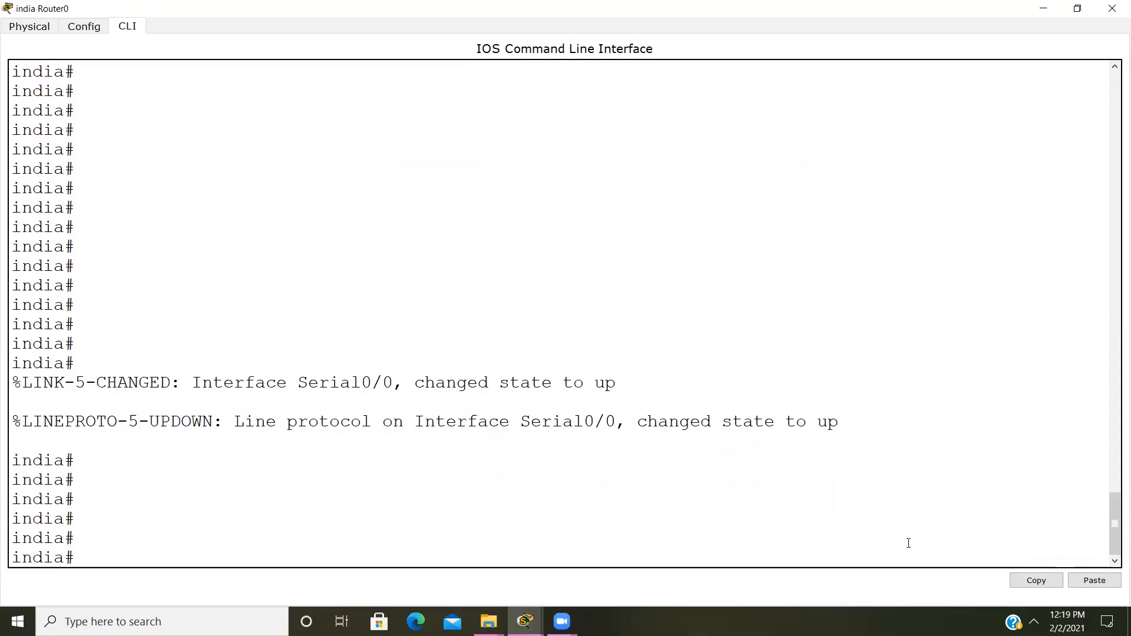
left_click(1044, 8)
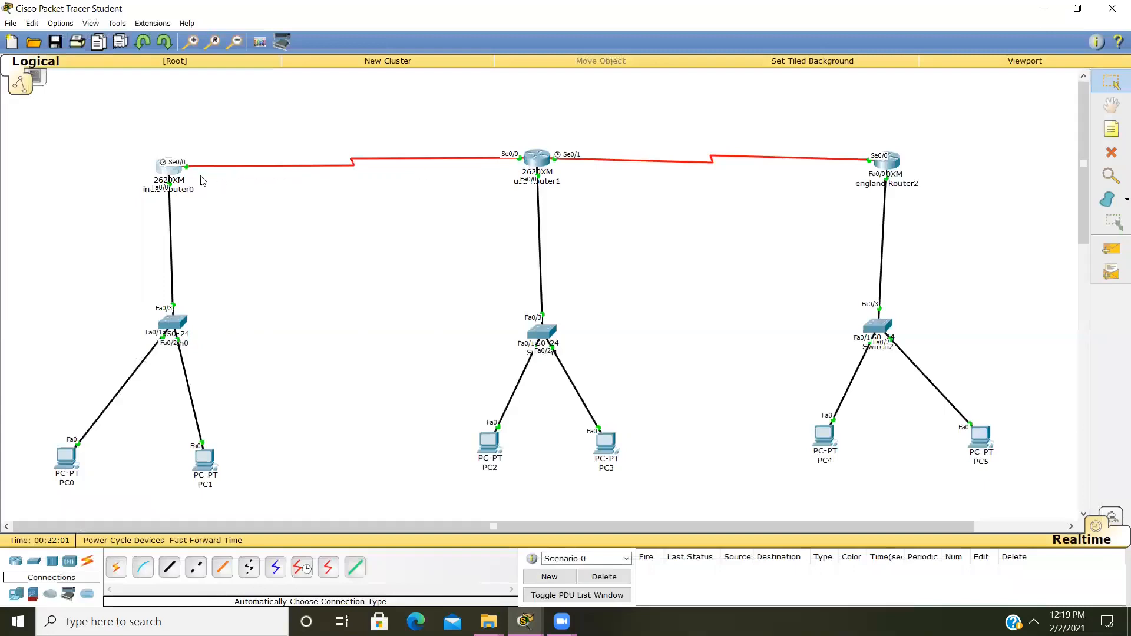
Nudge india Router0 into line above its switch and move PC1 farther away from PC0.
left_click_drag(172, 170, 175, 168)
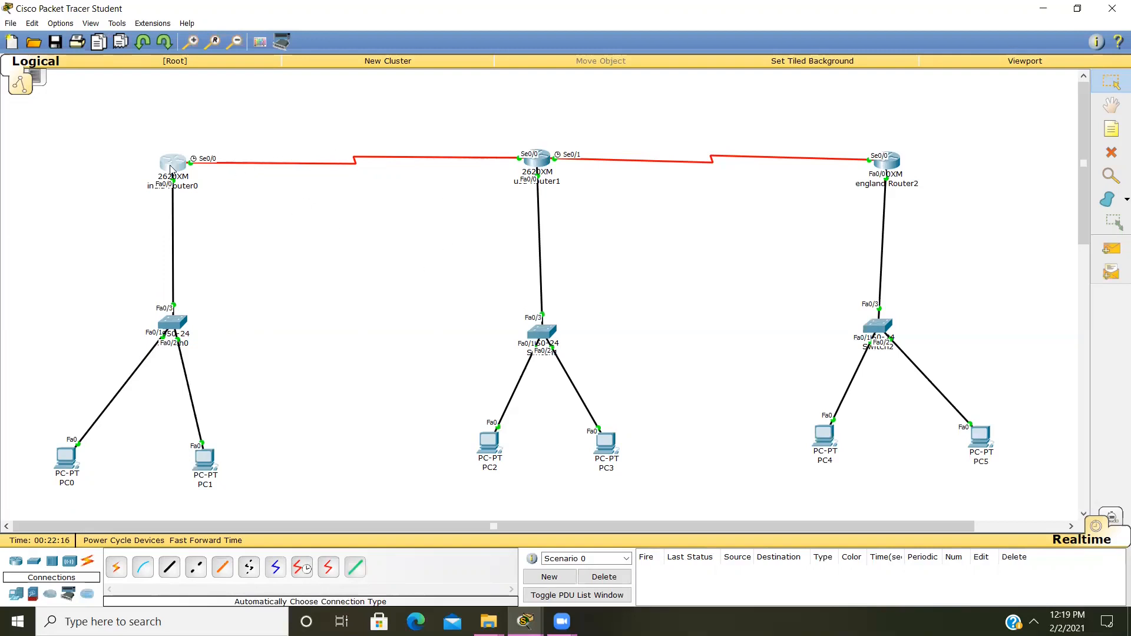
mouse_move(172, 169)
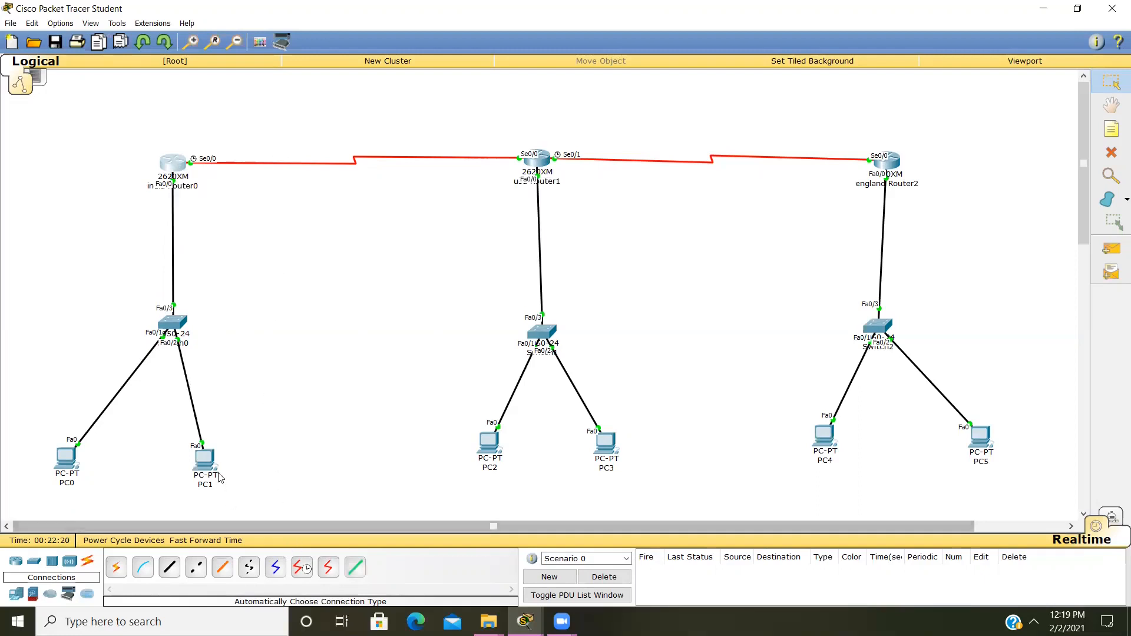
left_click_drag(210, 467, 245, 477)
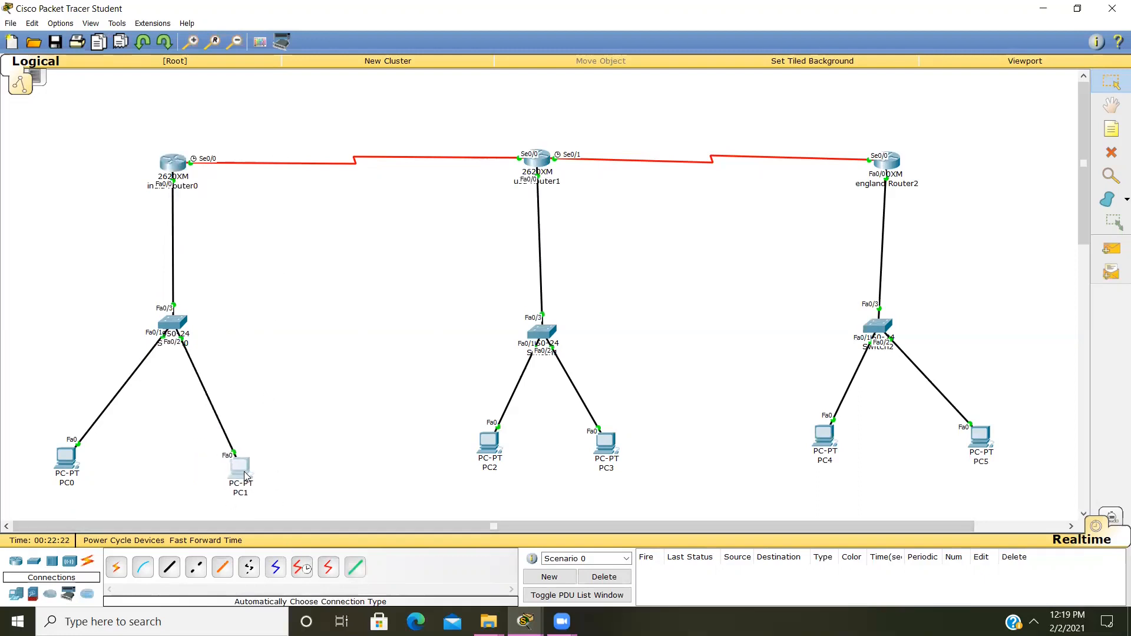
Reopen india Router0's CLI, enter configuration mode with config t and start RIP routing with router rip.
left_click(183, 167)
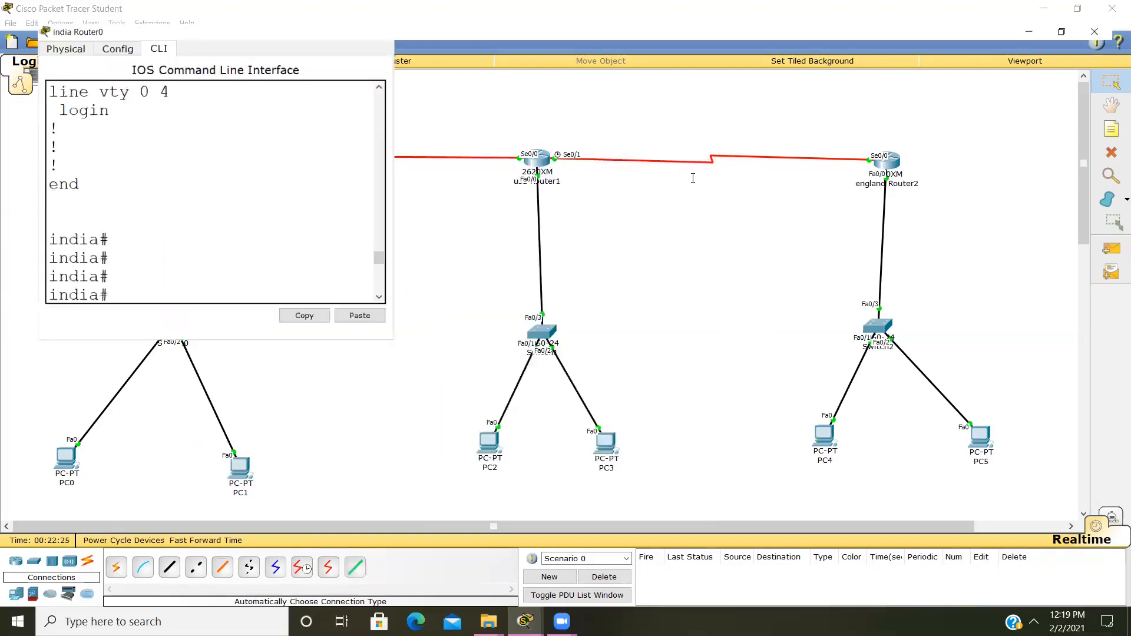
left_click(706, 172)
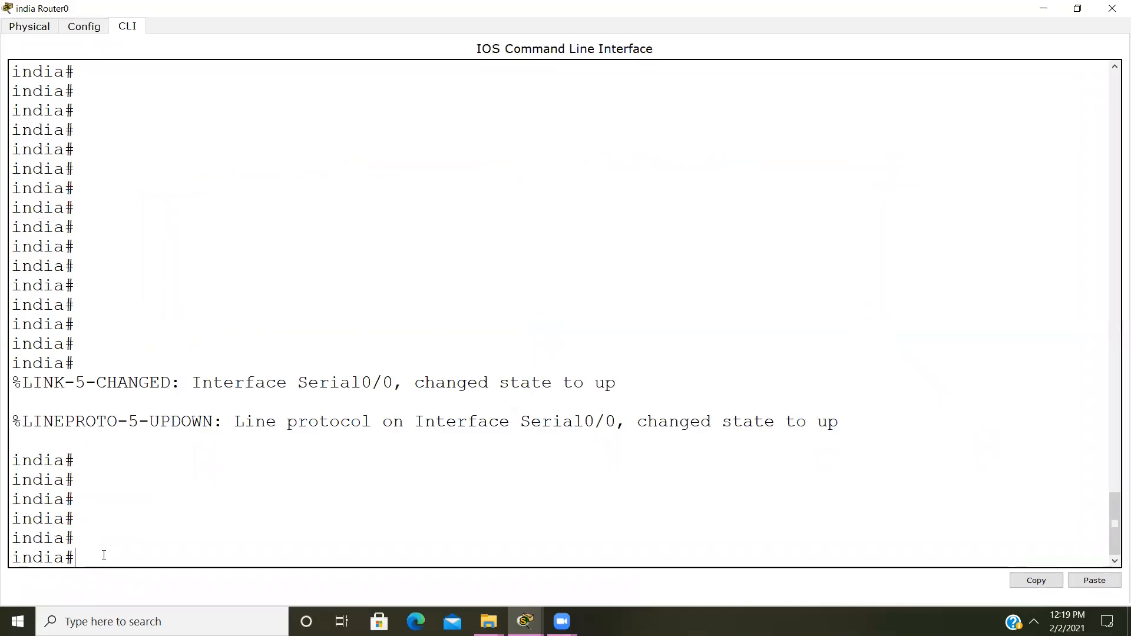
type("config t")
key("Return")
type("r")
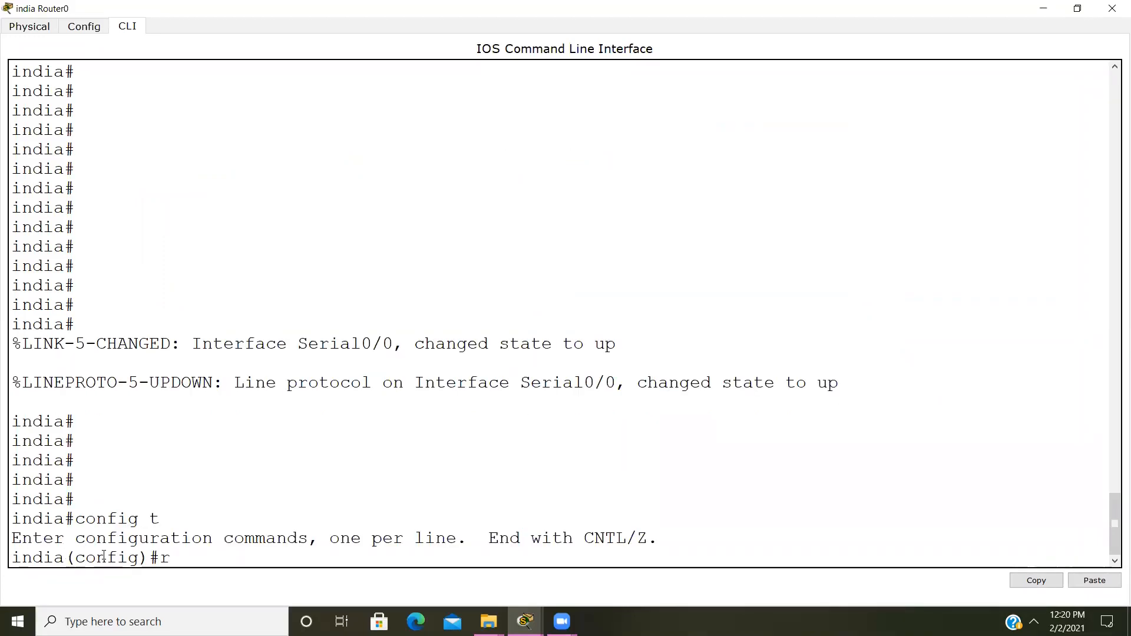
type("outer rip")
key("Return")
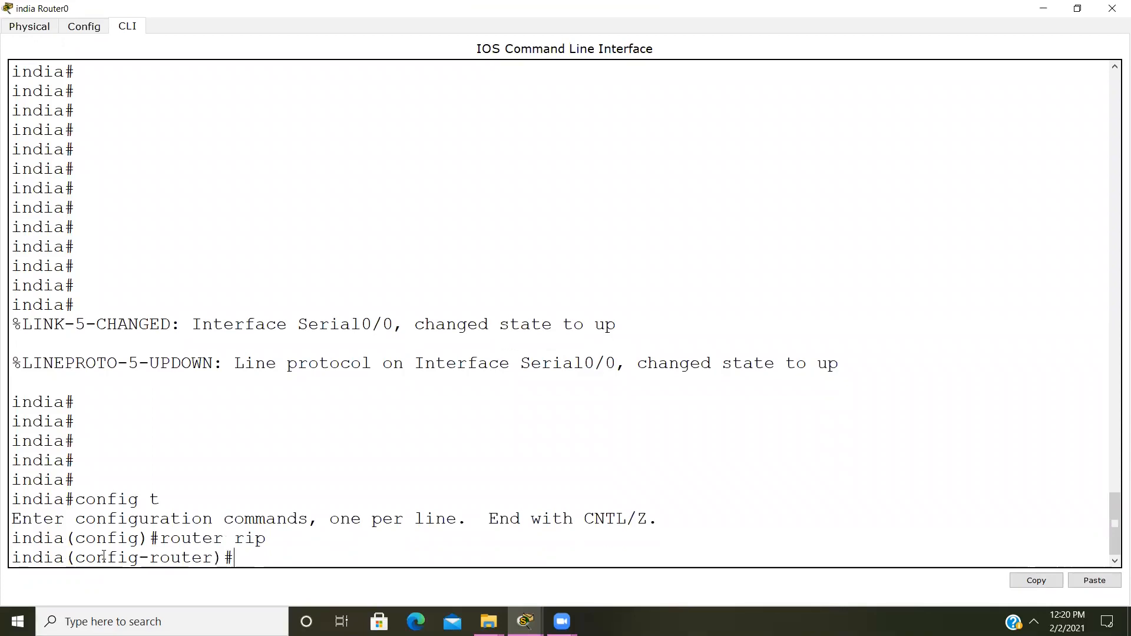
Add the networks 192.168.100.0 and 10.0.0.0 to india Router0's RIP configuration.
type("network 192.168.100.0")
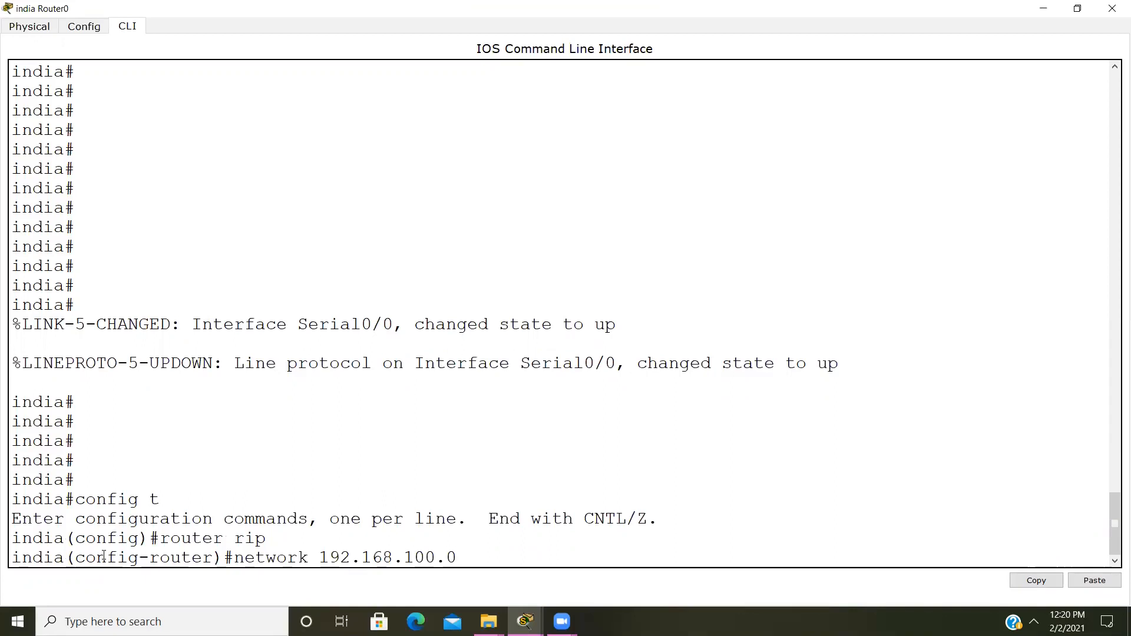
key("Return")
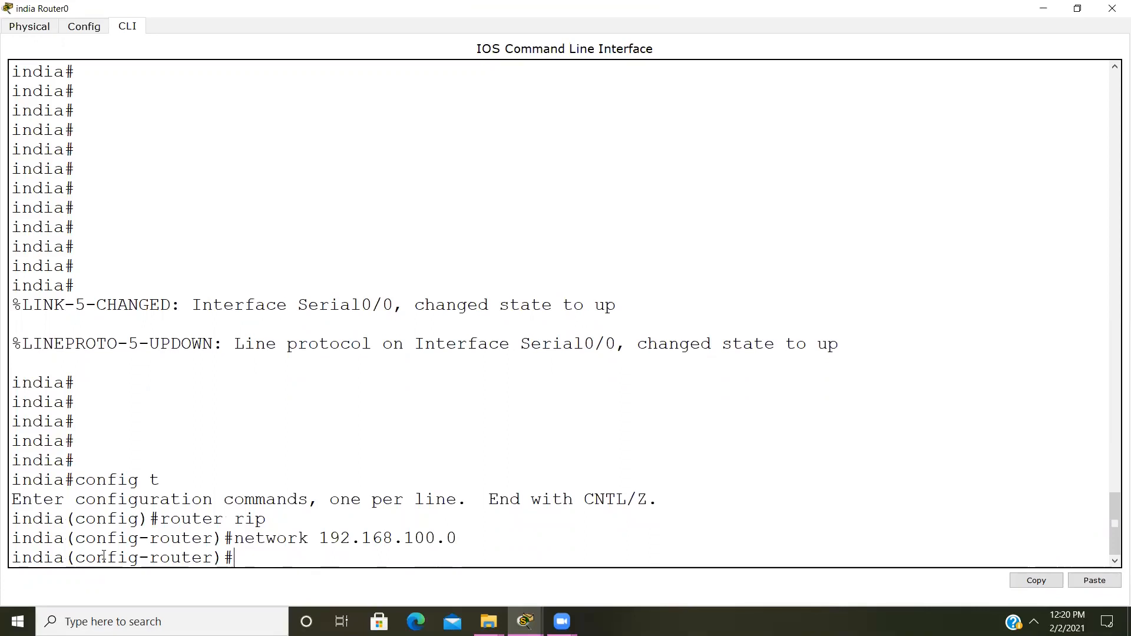
key("Up")
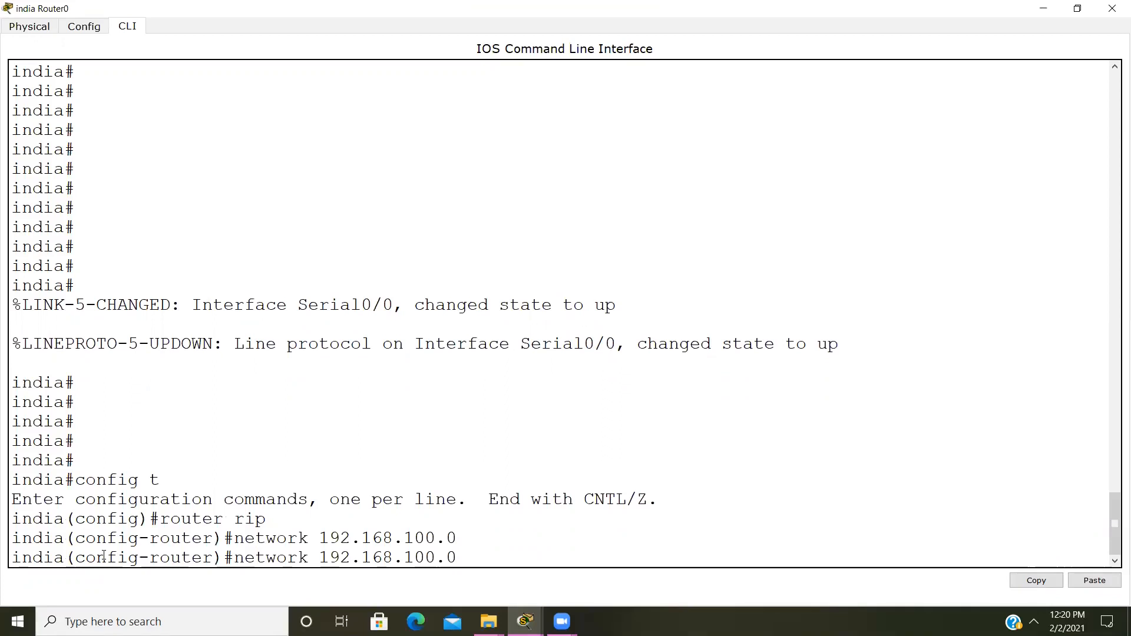
key("BackSpace")
key("BackSpace")
key("BackSpace")
key("BackSpace")
key("BackSpace")
key("BackSpace")
key("BackSpace")
key("BackSpace")
key("BackSpace")
key("BackSpace")
key("BackSpace")
key("BackSpace")
type("0.0.0")
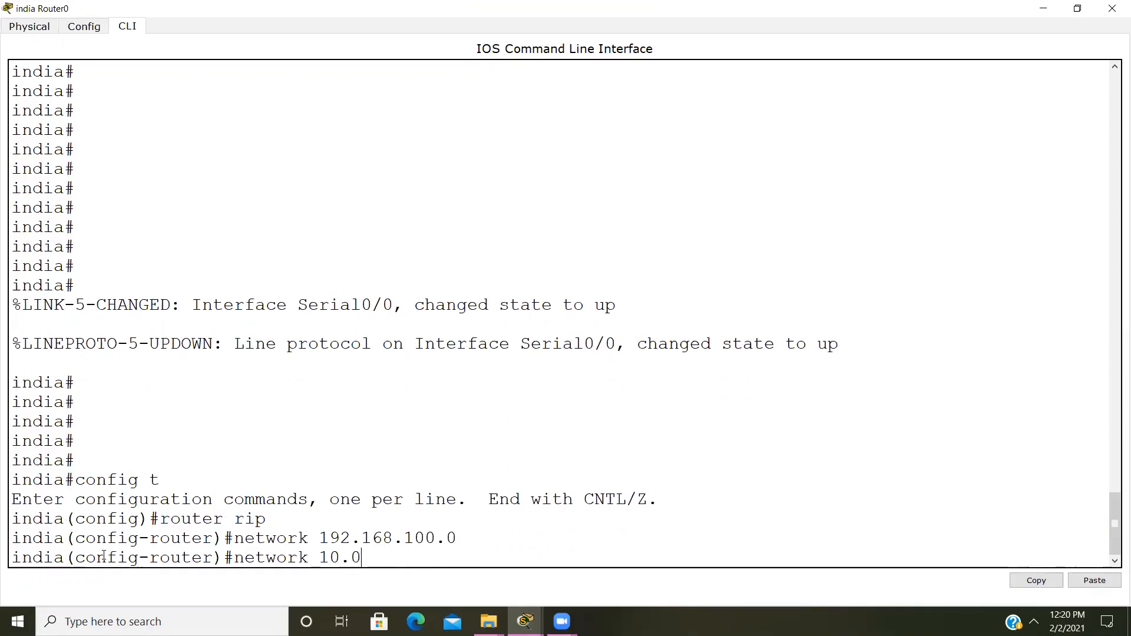
type(".0")
key("Return")
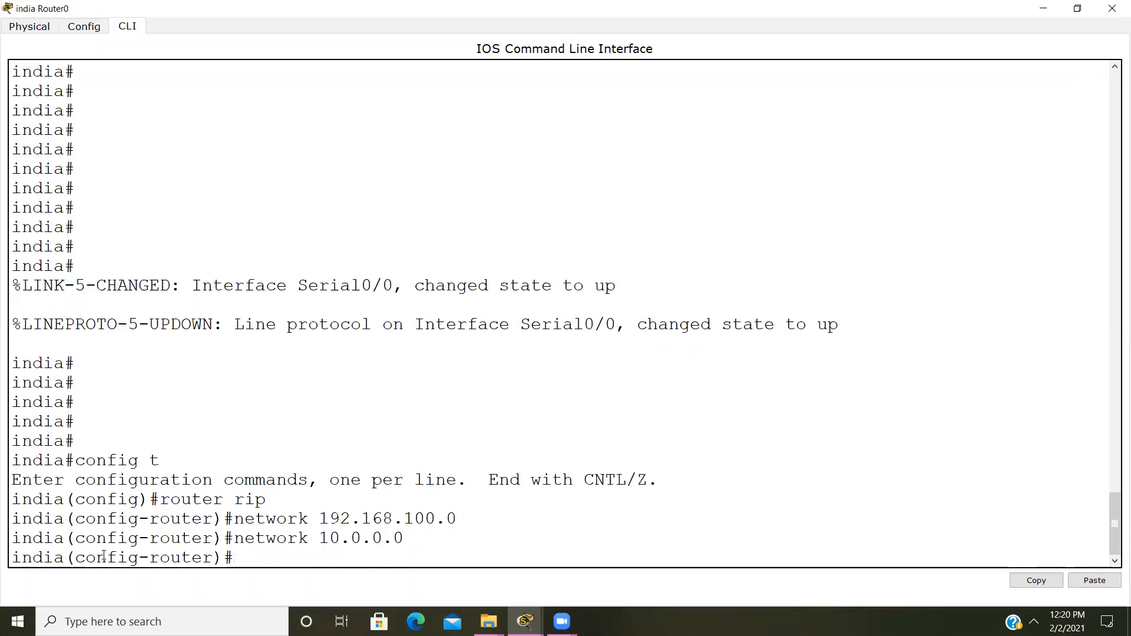
Leave india Router0's configuration mode and save the RIP setup with wr.
key("ctrl+z")
type("wr")
key("Return")
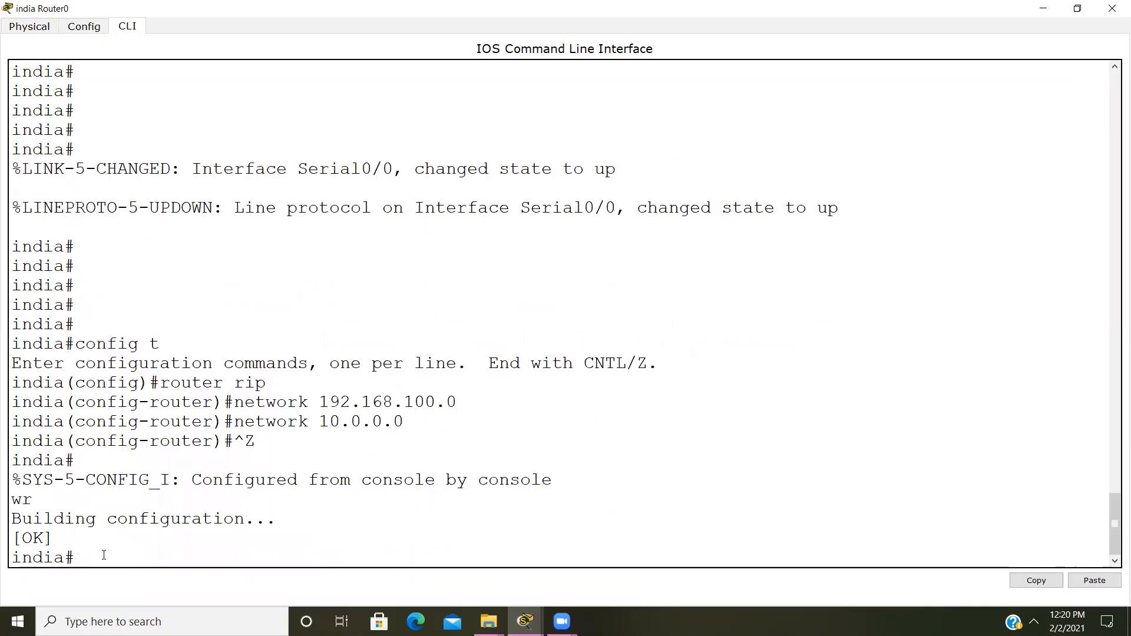
key("Return")
key("Return")
key("Return")
key("Return")
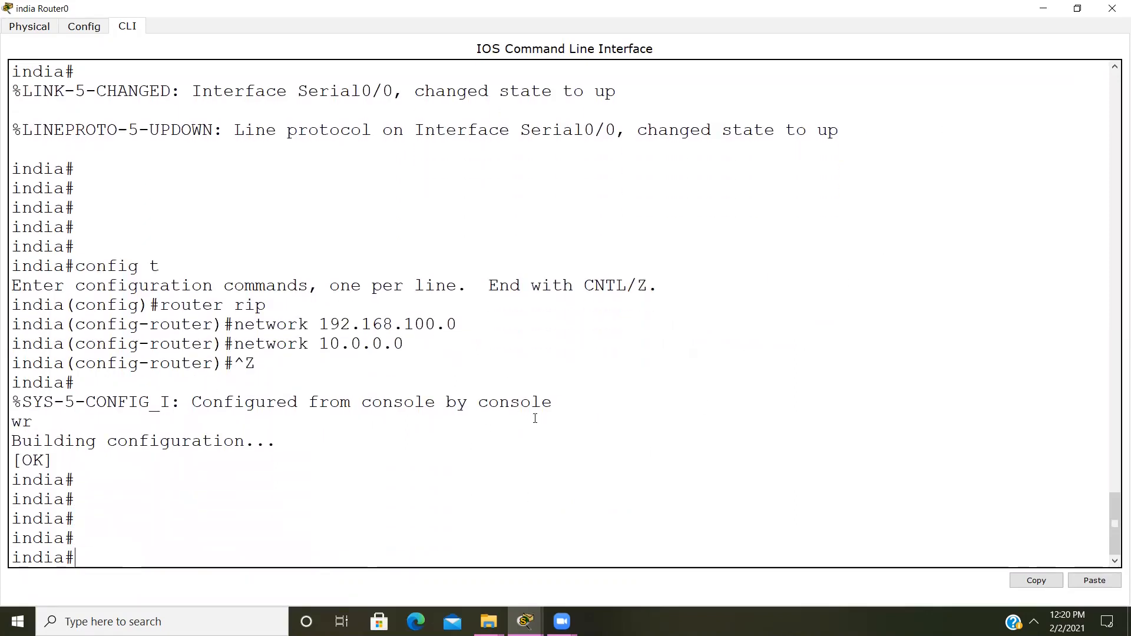
Display india Router0's running configuration with sh run, review its interface and router rip entries, and minimise the window.
type("sh run")
key("Return")
key("space")
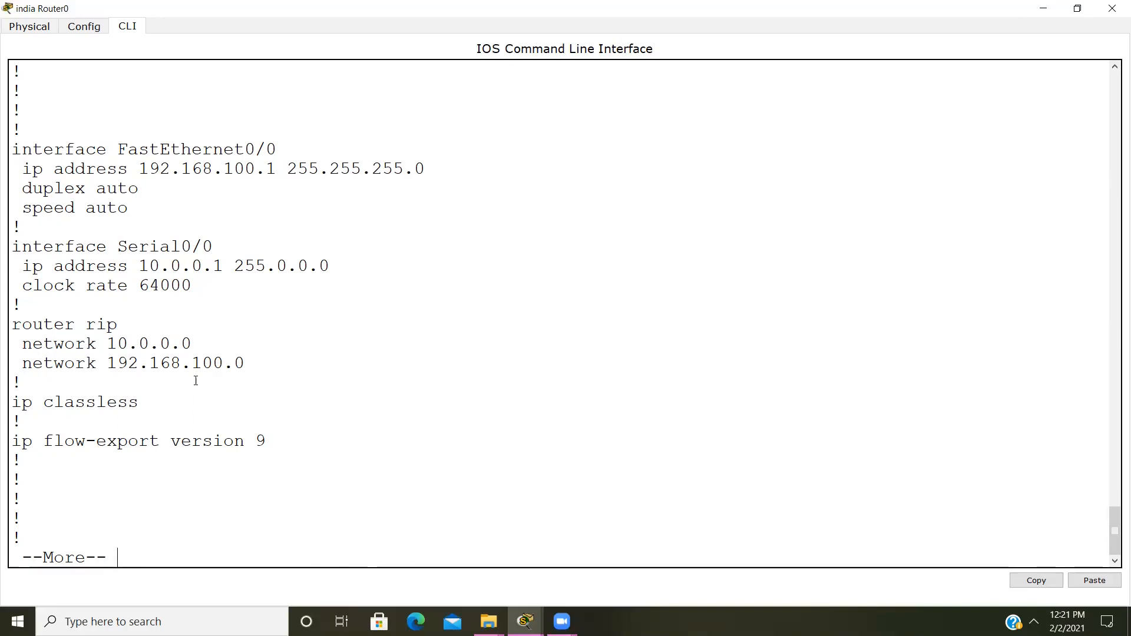
left_click(1042, 9)
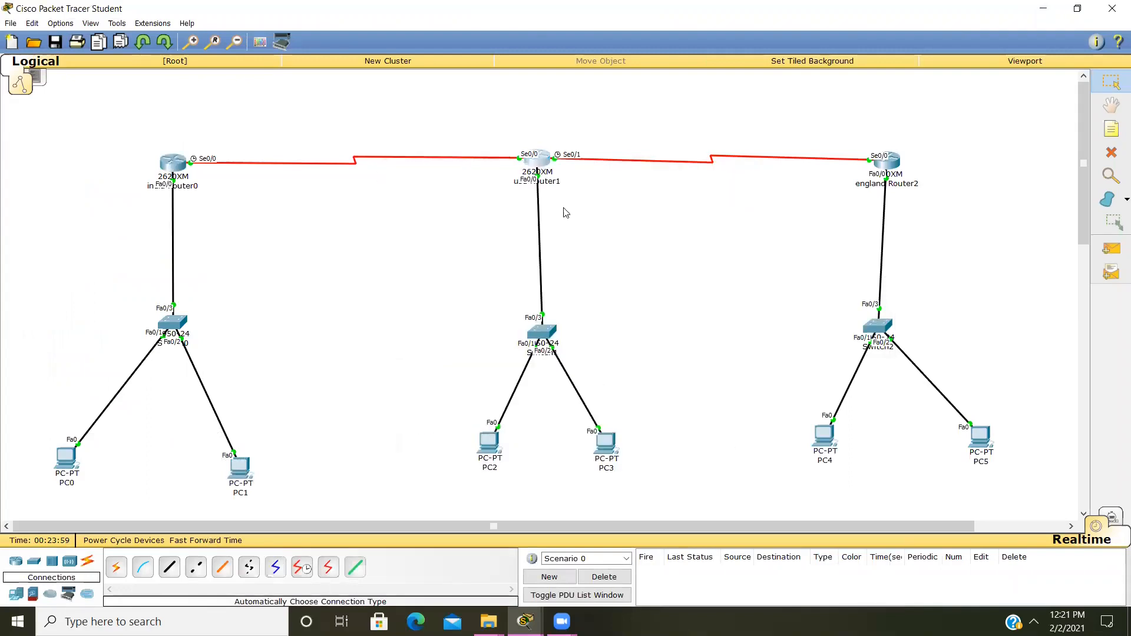
Open usa Router1's CLI at full size and start RIP routing from configuration mode with router rip.
left_click(546, 164)
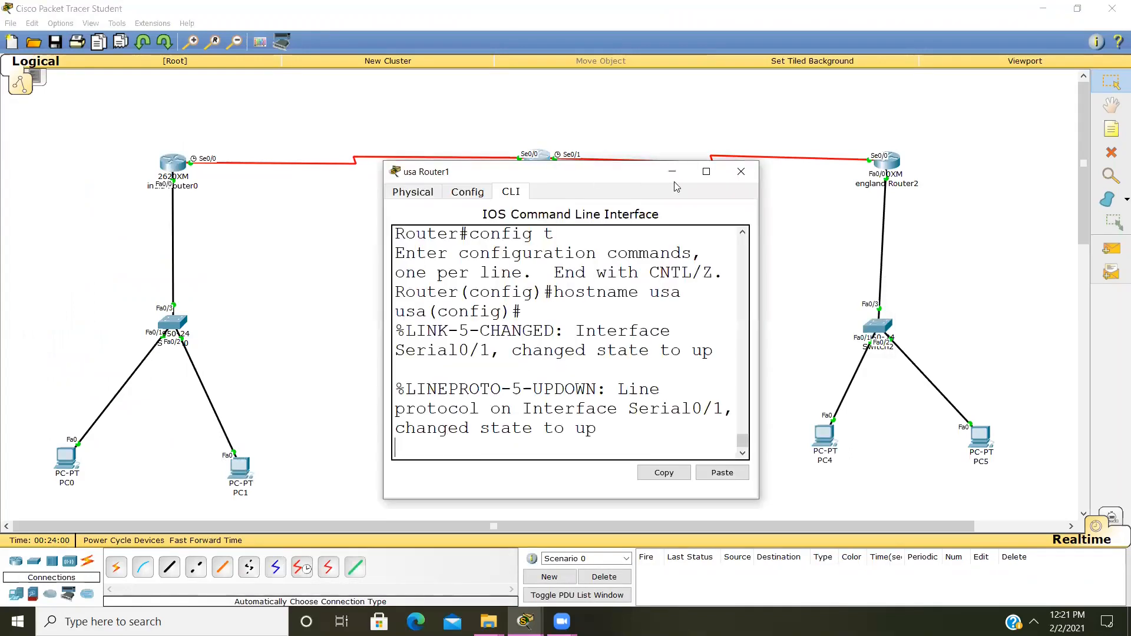
left_click(717, 175)
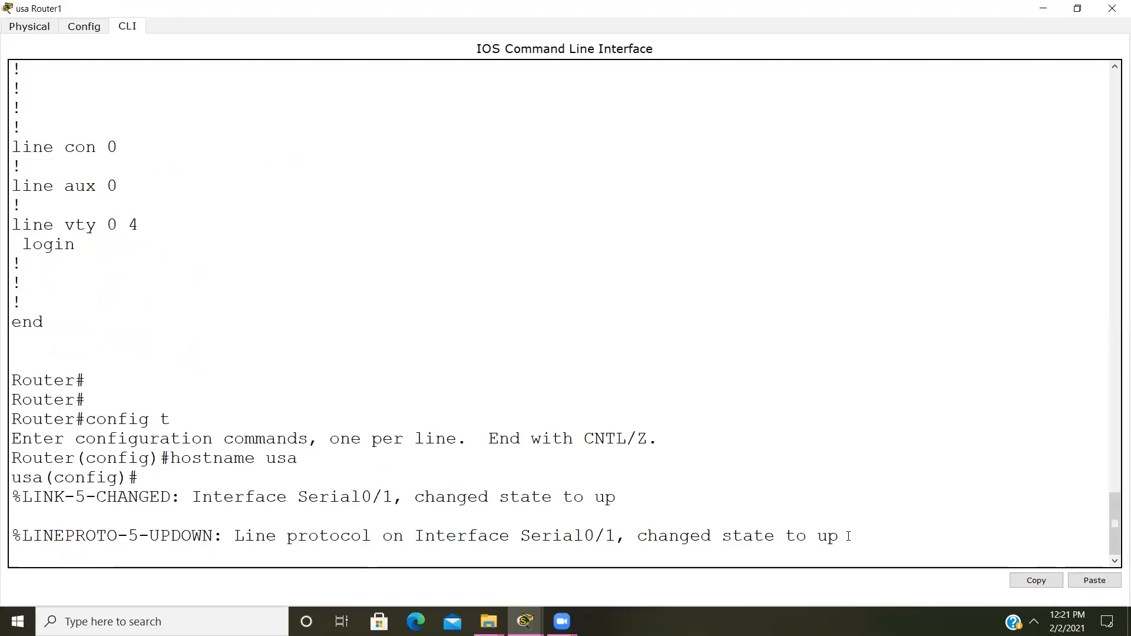
key("Return")
key("Return")
key("Return")
key("Return")
key("Return")
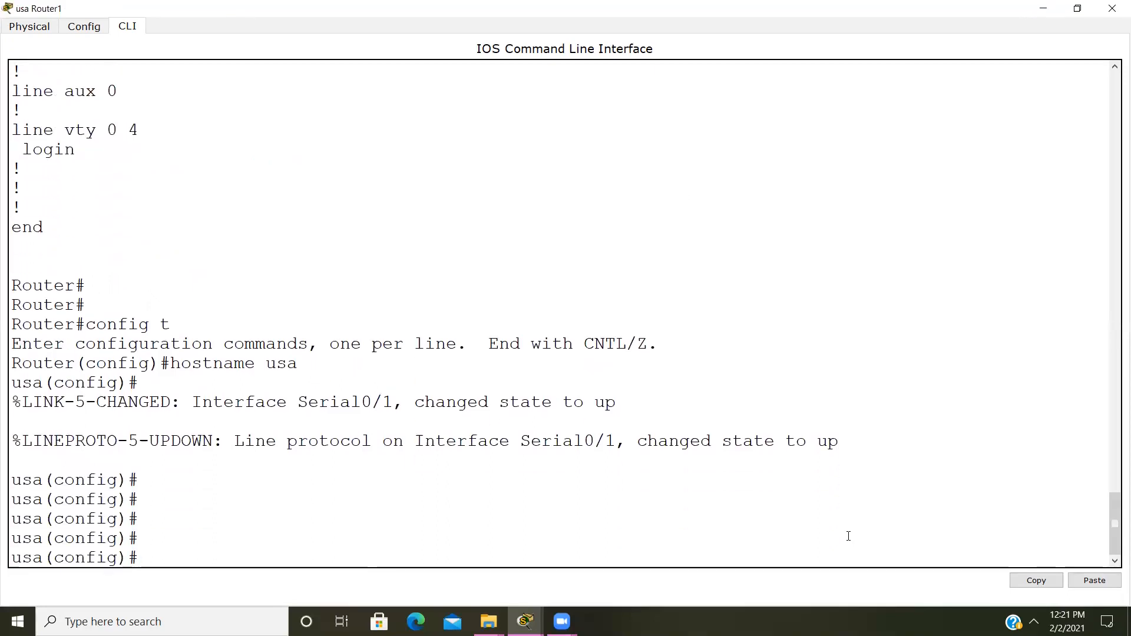
type("router rip")
key("Return")
key("Return")
Add the networks 175.175.0.0 and 10.0.0.0 to usa Router1's RIP configuration.
type("n")
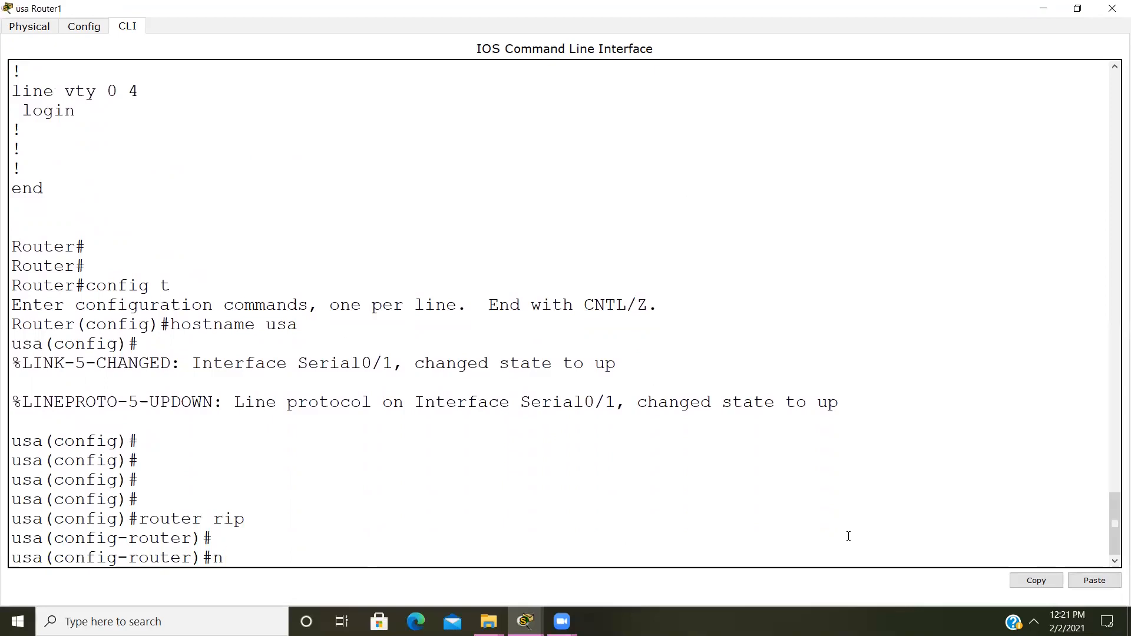
type("etwork 175.175.0.0")
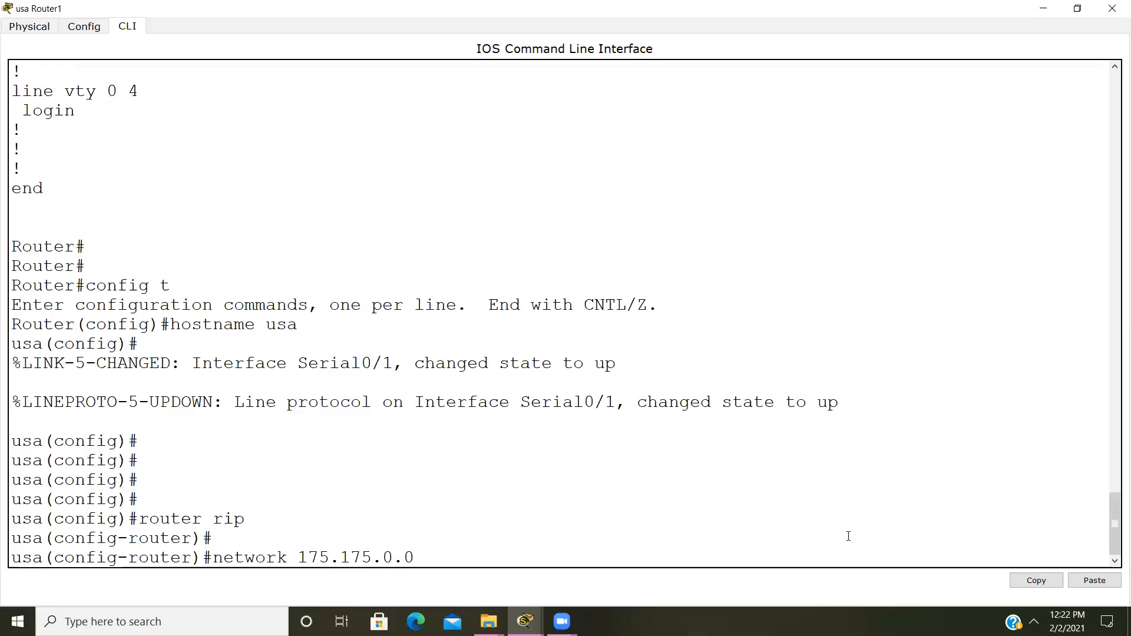
key("Return")
type("network 10.0.0")
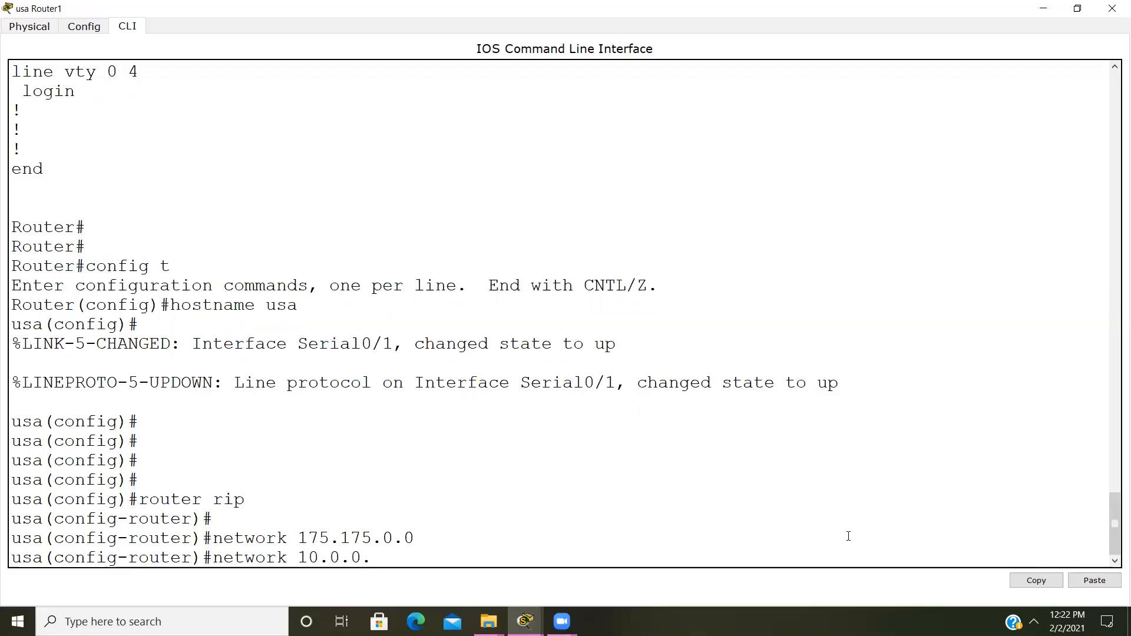
type(".0")
key("Return")
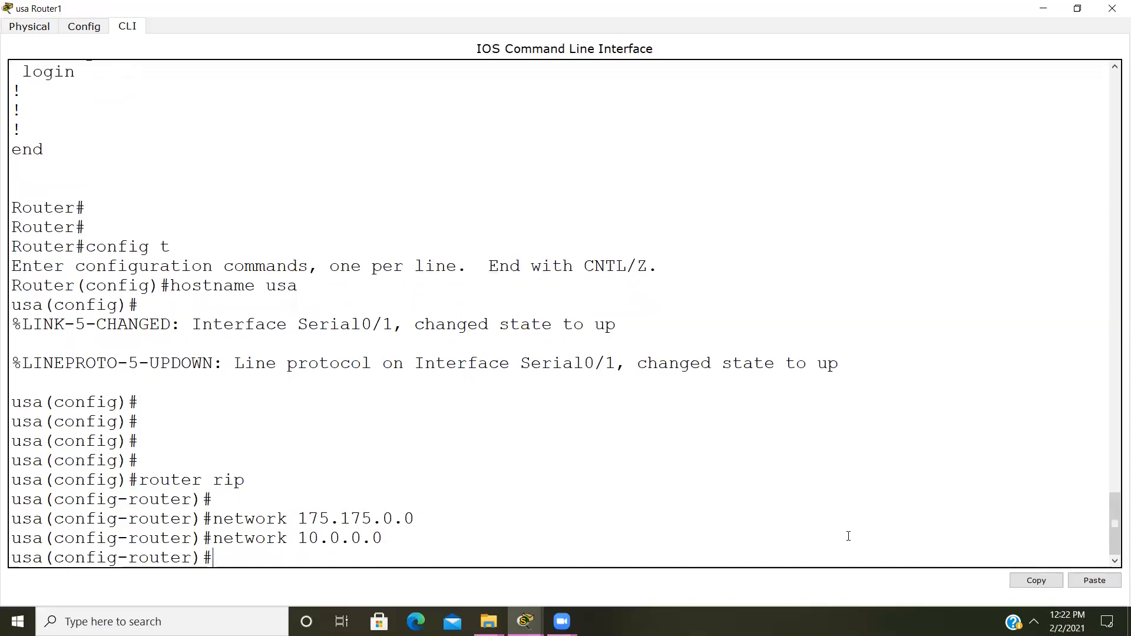
Leave usa Router1's configuration mode and save the RIP setup with wr.
key("ctrl+z")
type("wr")
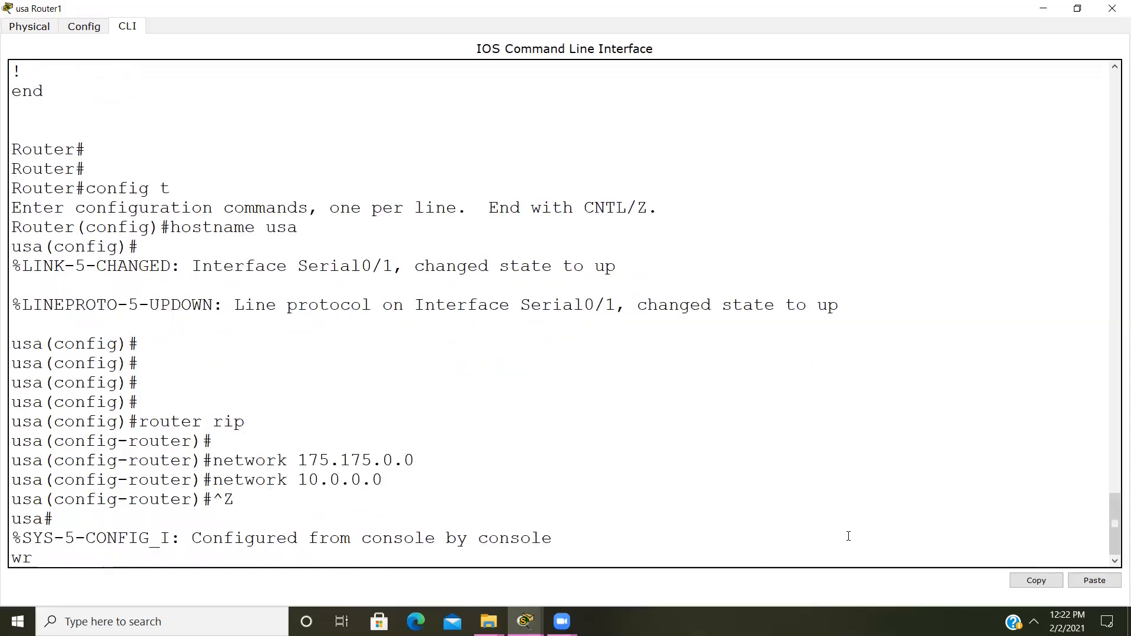
key("Return")
Display usa Router1's running configuration with sh run, page through its interface and router rip entries, and close the router window.
type("sh run")
key("Return")
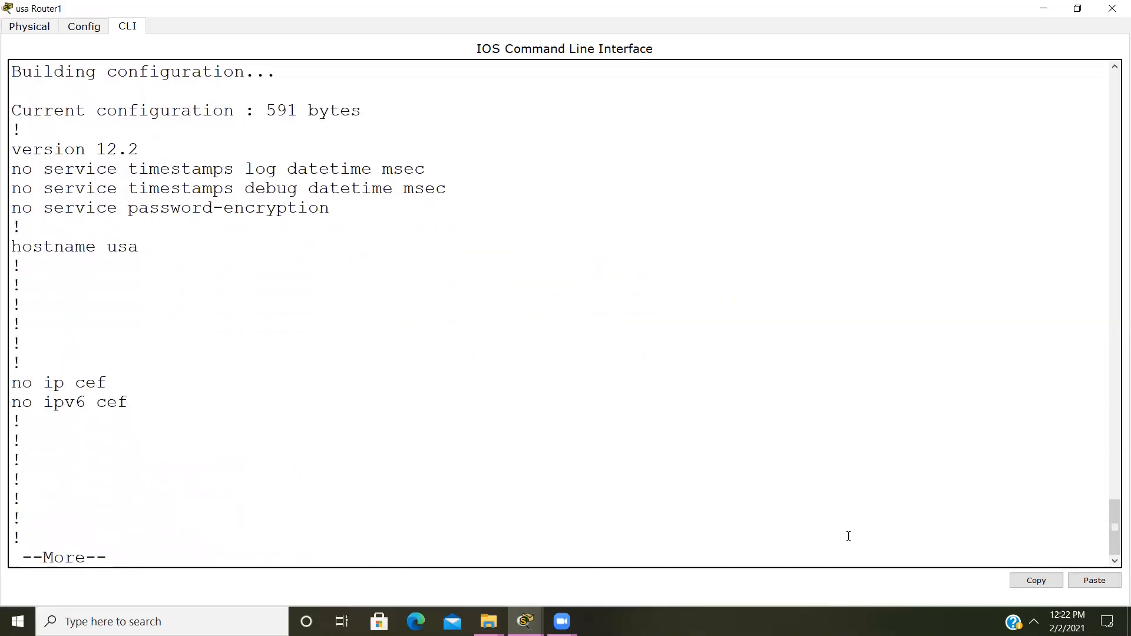
key("Return")
key("Return")
key("Return")
key("Return")
key("Return")
key("Return")
key("Return")
key("Return")
key("Return")
key("Return")
key("Return")
key("Return")
key("Return")
key("Return")
key("Return")
key("Return")
key("Return")
key("Return")
key("Return")
key("Return")
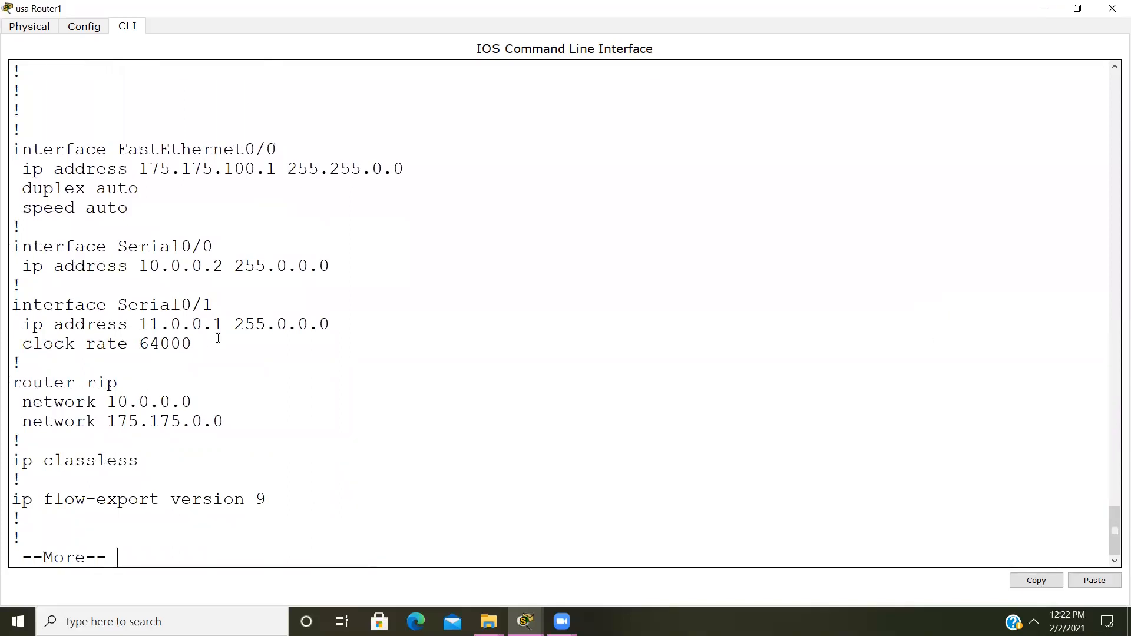
left_click(1112, 8)
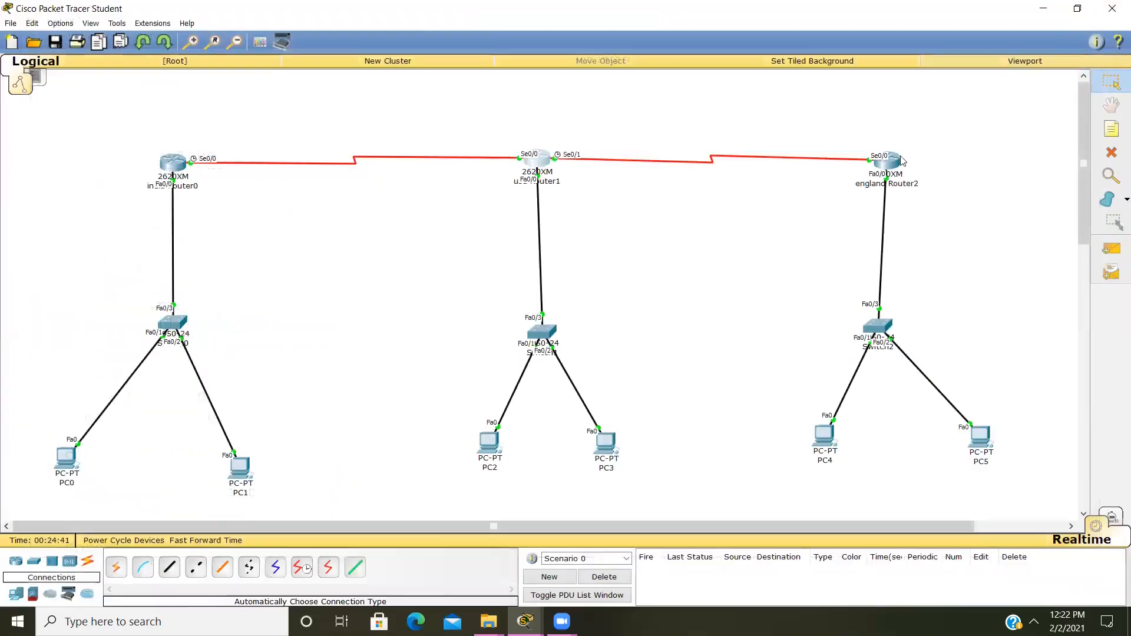
Open england Router2's CLI at full size and page through the rest of the running configuration to the command prompt.
left_click(889, 161)
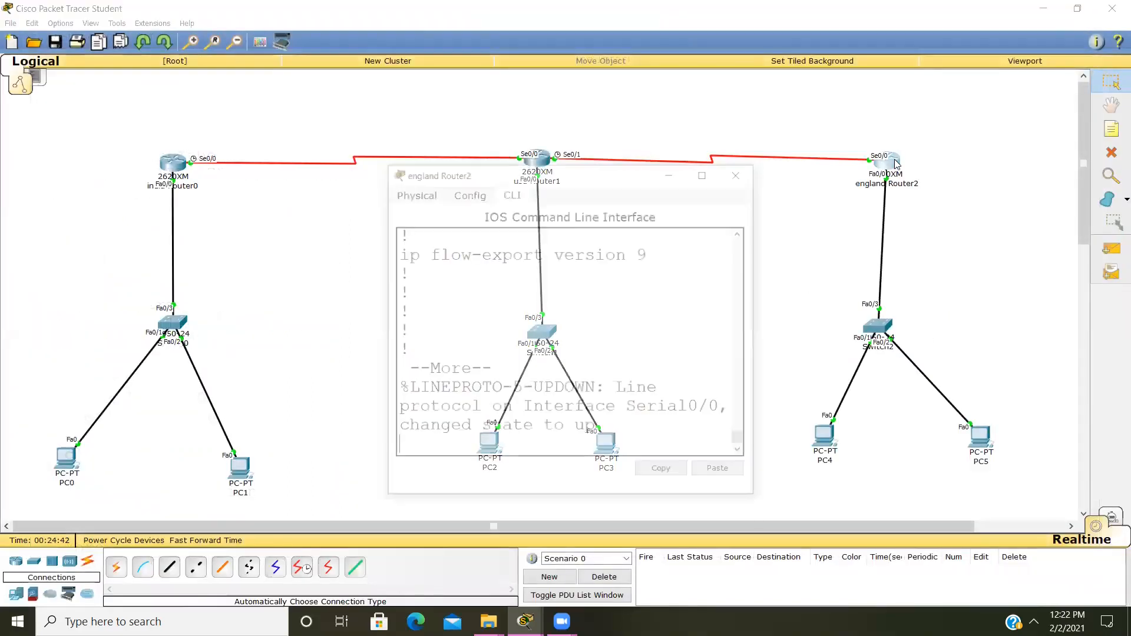
left_click(707, 169)
left_click(848, 521)
key("Return")
key("Return")
key("Return")
key("Return")
key("Return")
key("Return")
key("Return")
key("Return")
key("Return")
key("Return")
key("Return")
key("Return")
key("Return")
key("Return")
key("Return")
key("Return")
key("Return")
key("Return")
key("Return")
key("Return")
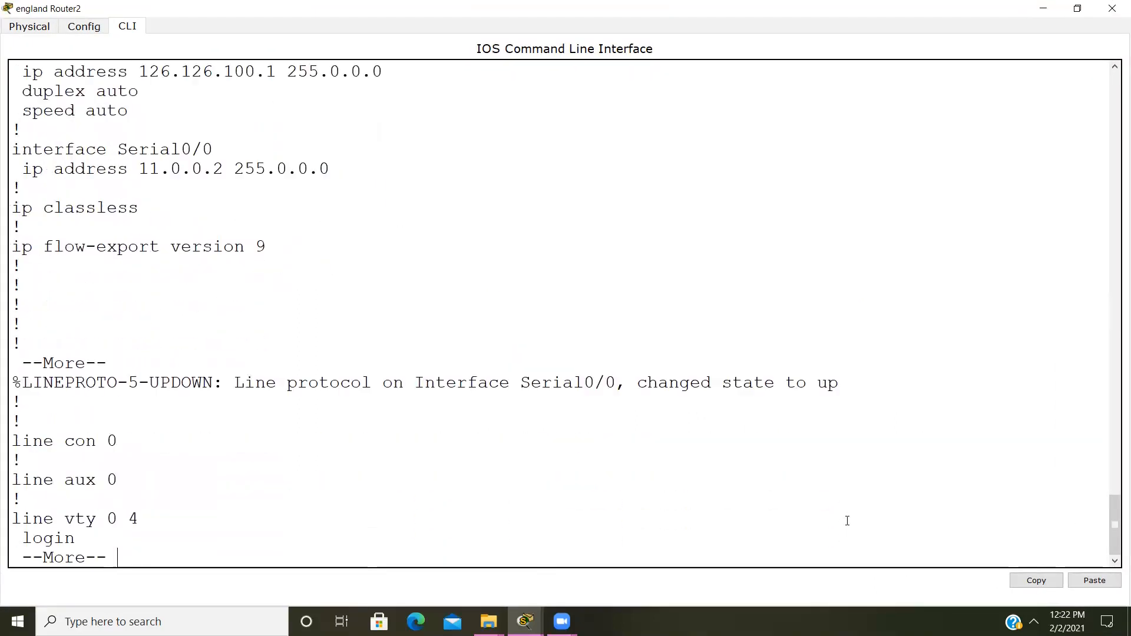
Start RIP routing on england Router2 with config t and router rip, begin a network command, and close the router window.
type("co")
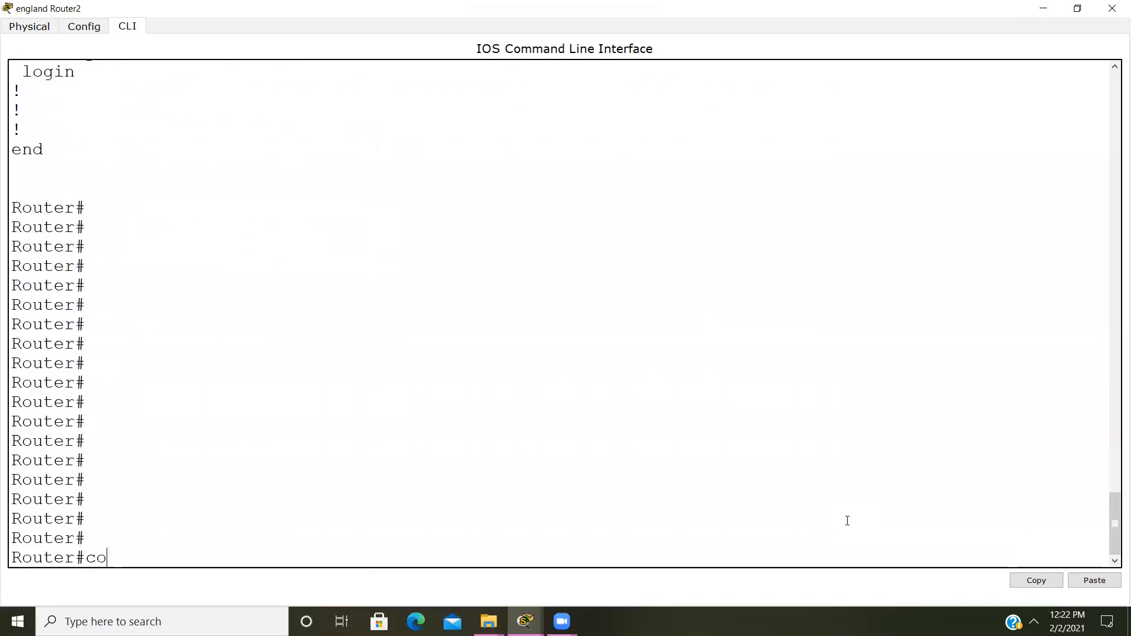
type("nfig t")
key("Return")
type("router ro")
key("BackSpace")
type("ip")
key("Return")
type("network")
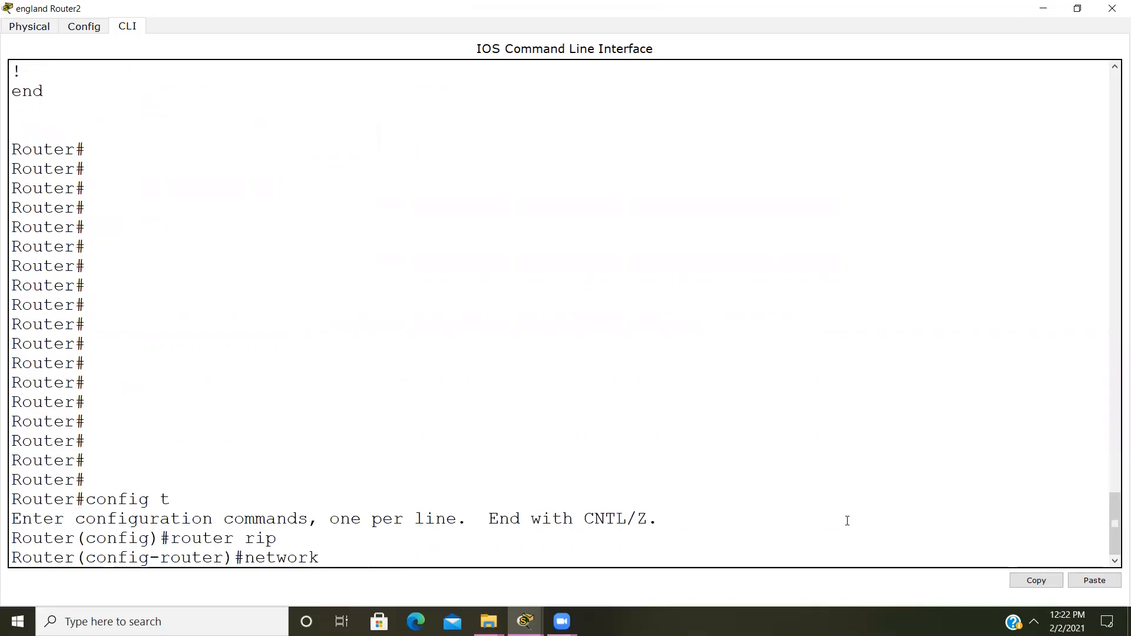
left_click(1112, 8)
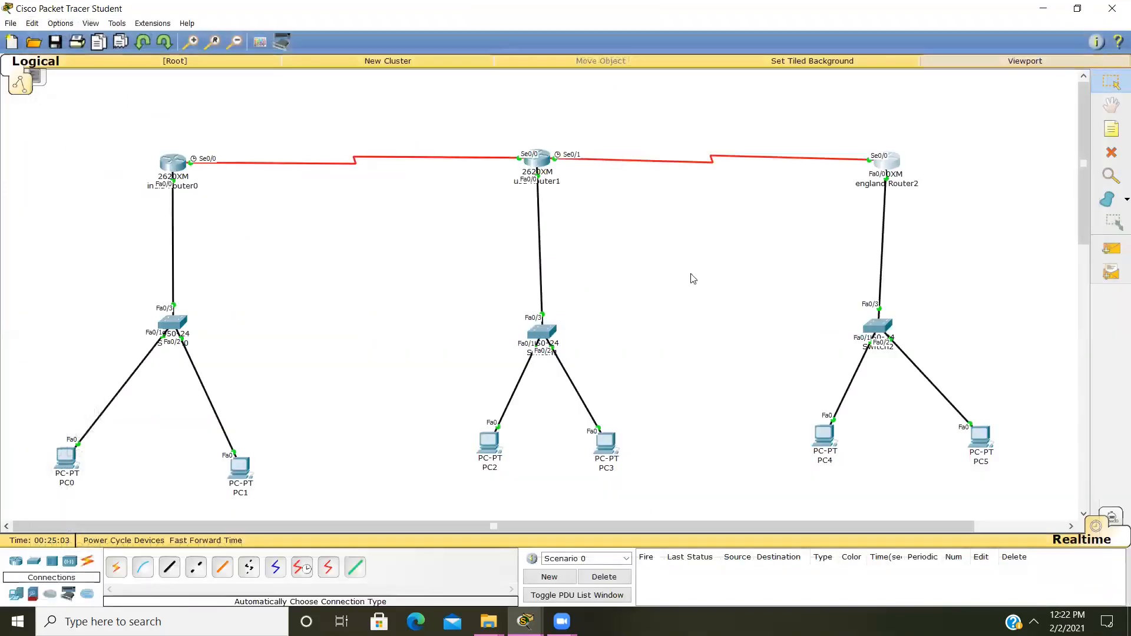
Open usa Router1's CLI at full size and page through the rest of the running configuration to the command prompt.
left_click(534, 164)
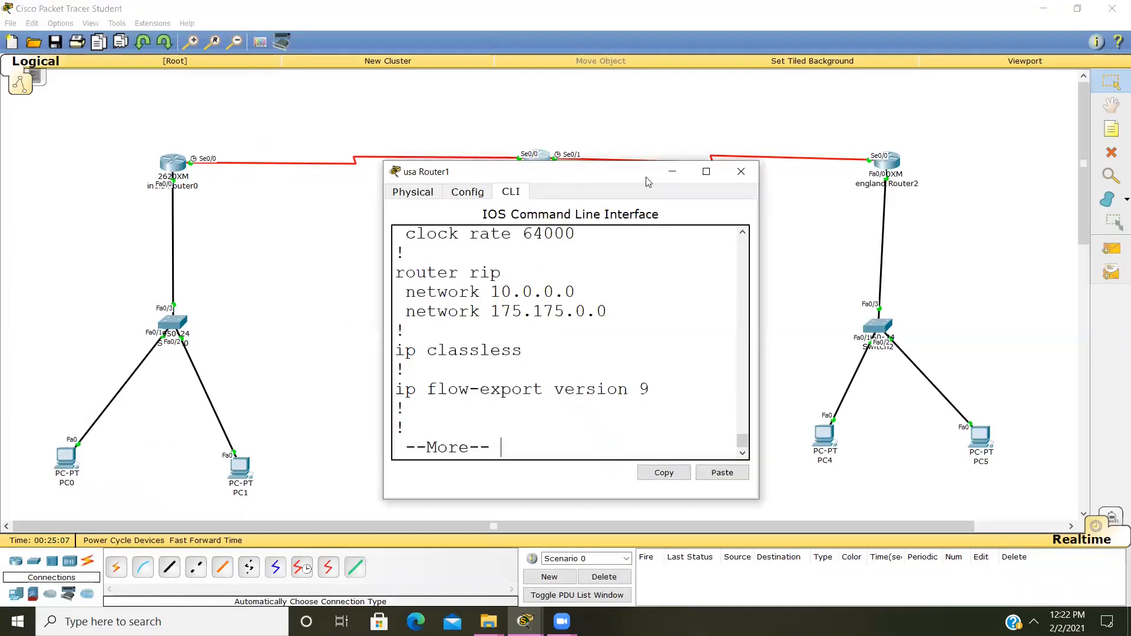
left_click(694, 172)
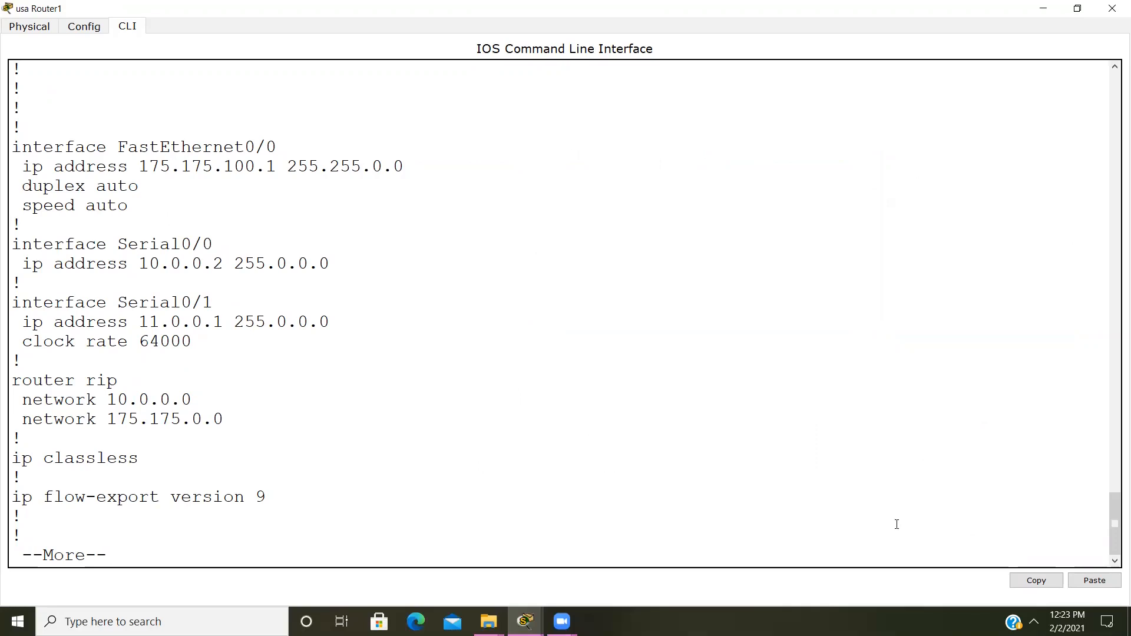
key("Return")
key("Return")
key("Return")
key("Return")
key("Return")
key("Return")
key("Return")
key("Return")
key("Return")
key("Return")
key("Return")
key("Return")
key("Return")
key("Return")
key("Return")
key("Return")
key("Return")
key("Return")
key("Return")
key("Return")
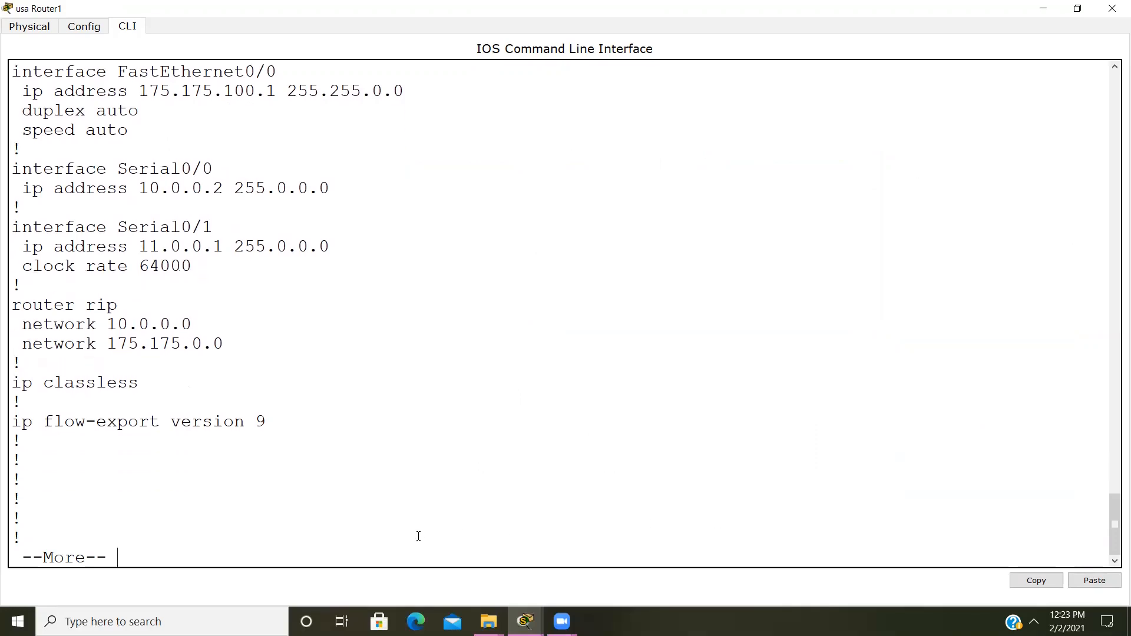
Remove usa Router1's RIP configuration with no router rip, leave configuration mode and save with wr.
type("config t")
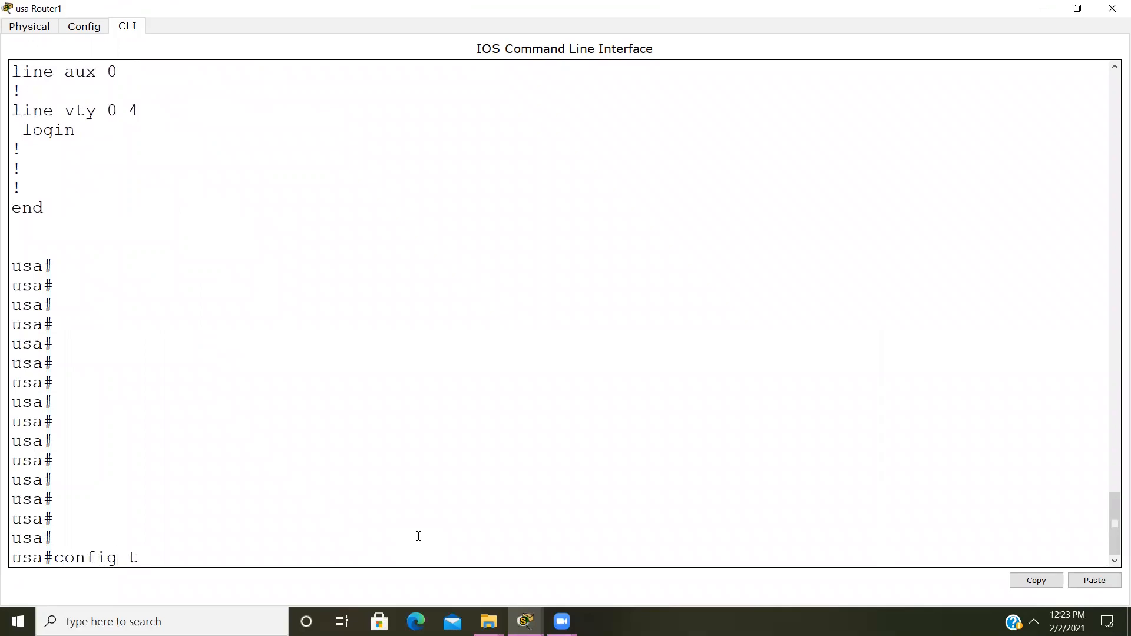
key("Return")
type("no rou")
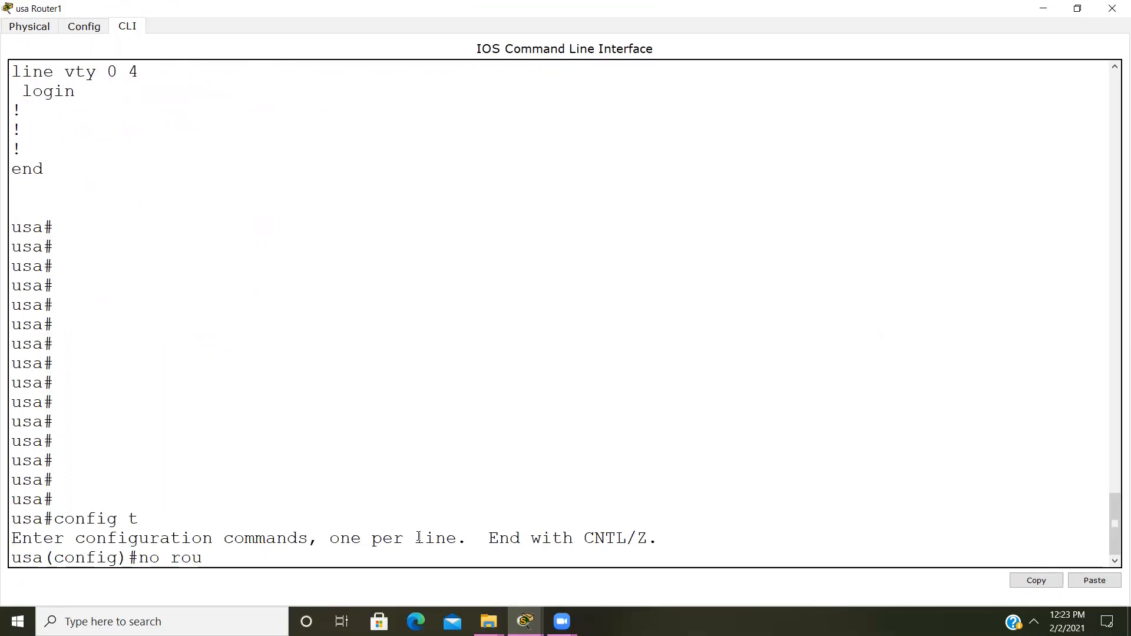
type("ter rip")
key("Return")
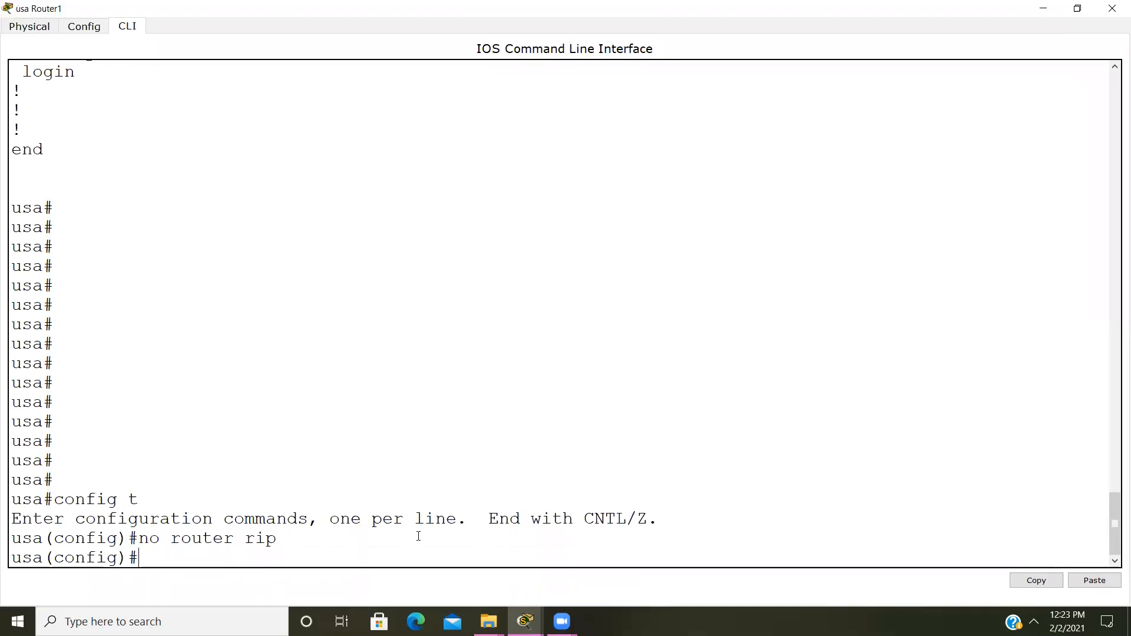
key("ctrl+z")
type("wr")
key("Return")
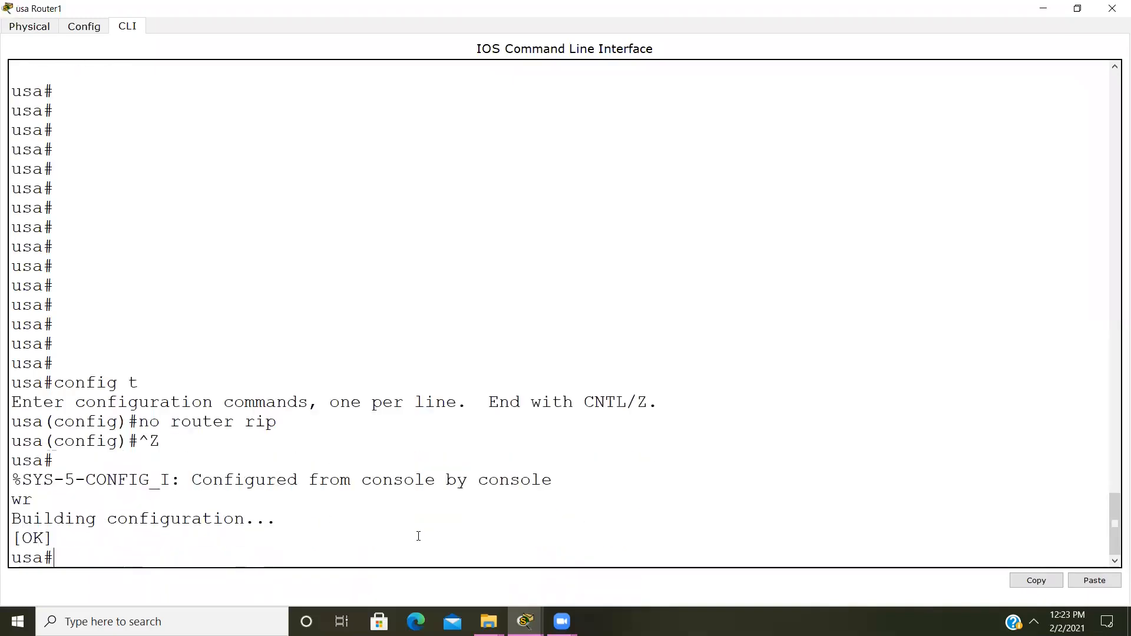
Display usa Router1's running configuration with sh run and page through it to check the interfaces and the RIP removal.
key("Return")
key("Return")
key("Return")
key("Return")
type("sh run")
key("Return")
key("Return")
key("Return")
key("Return")
key("Return")
key("Return")
key("Return")
key("Return")
key("Return")
key("Return")
key("Return")
key("Return")
key("Return")
key("Return")
key("Return")
key("Return")
key("Return")
key("Return")
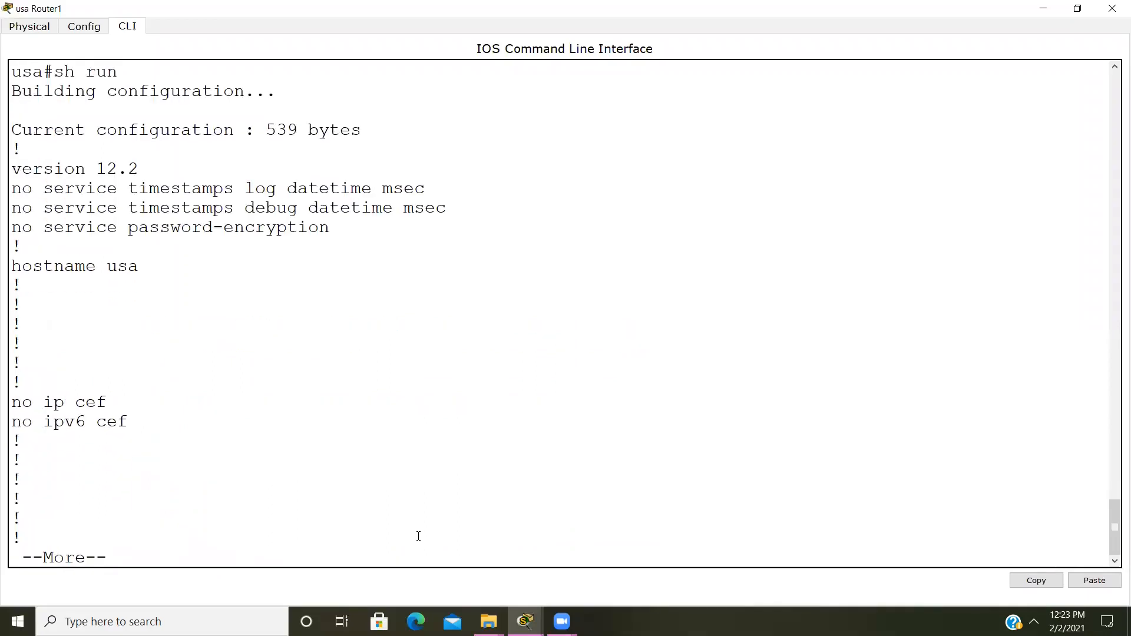
key("Return")
key("Return")
key("Return")
key("Return")
key("Return")
key("Return")
key("Return")
key("Return")
key("Return")
key("Return")
key("Return")
key("Return")
key("Return")
key("Return")
key("Return")
key("Return")
key("Return")
key("Return")
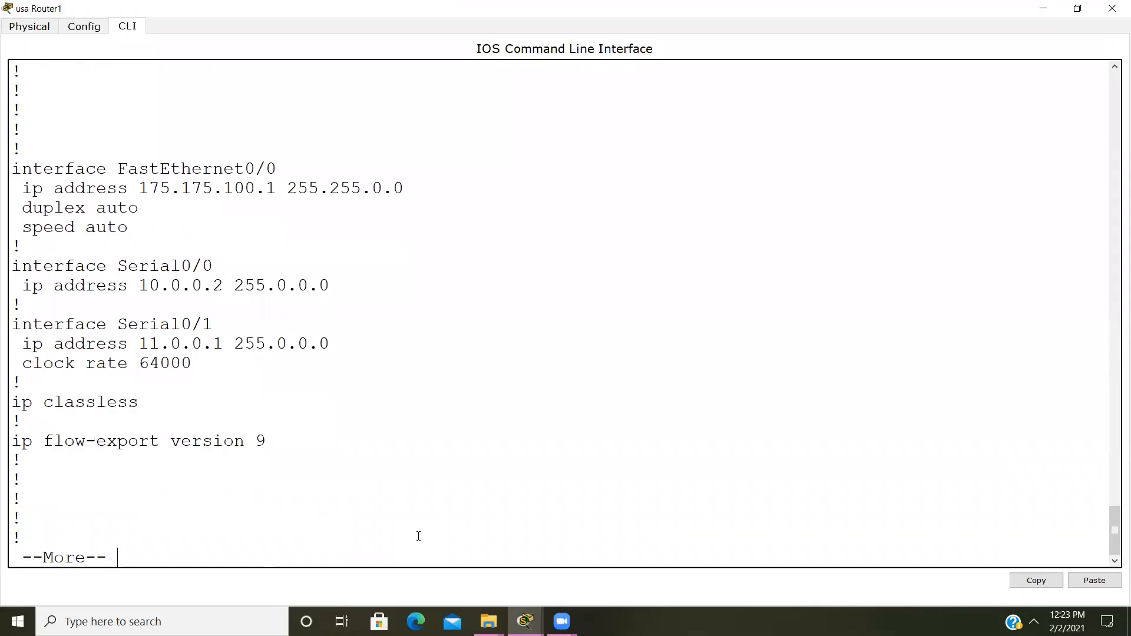
key("Return")
key("Return")
key("Return")
key("Return")
key("Return")
key("Return")
key("Return")
key("Return")
key("Return")
key("Return")
key("Return")
key("Return")
key("Return")
key("Return")
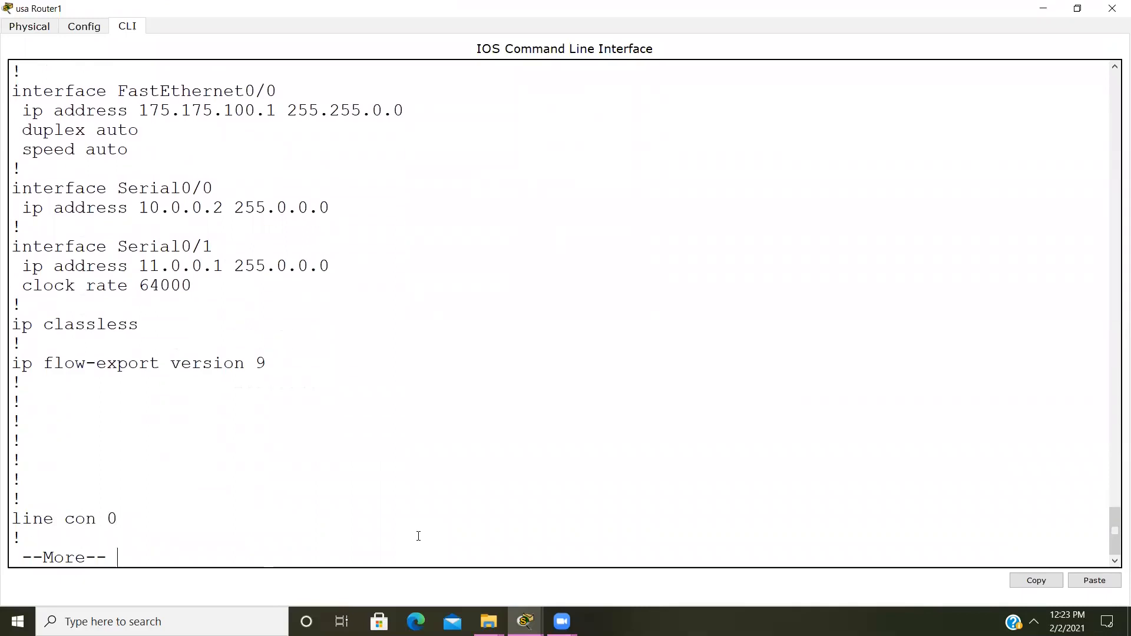
Restart RIP routing on usa Router1 from configuration mode and add the network 175.175.0.0.
type("config t")
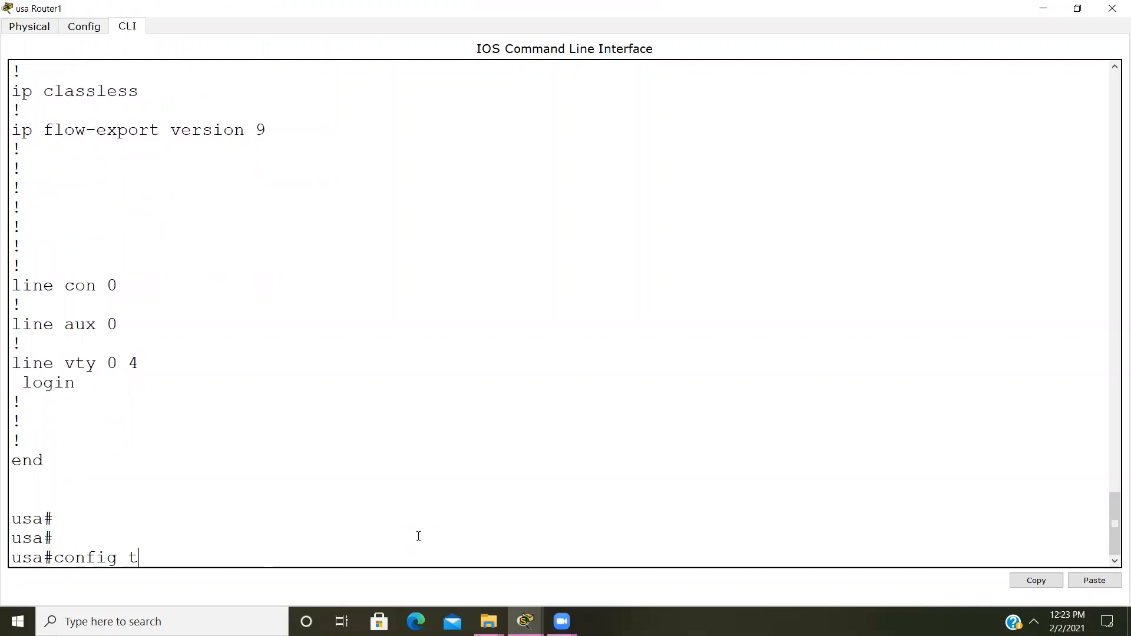
key("Return")
type("ro")
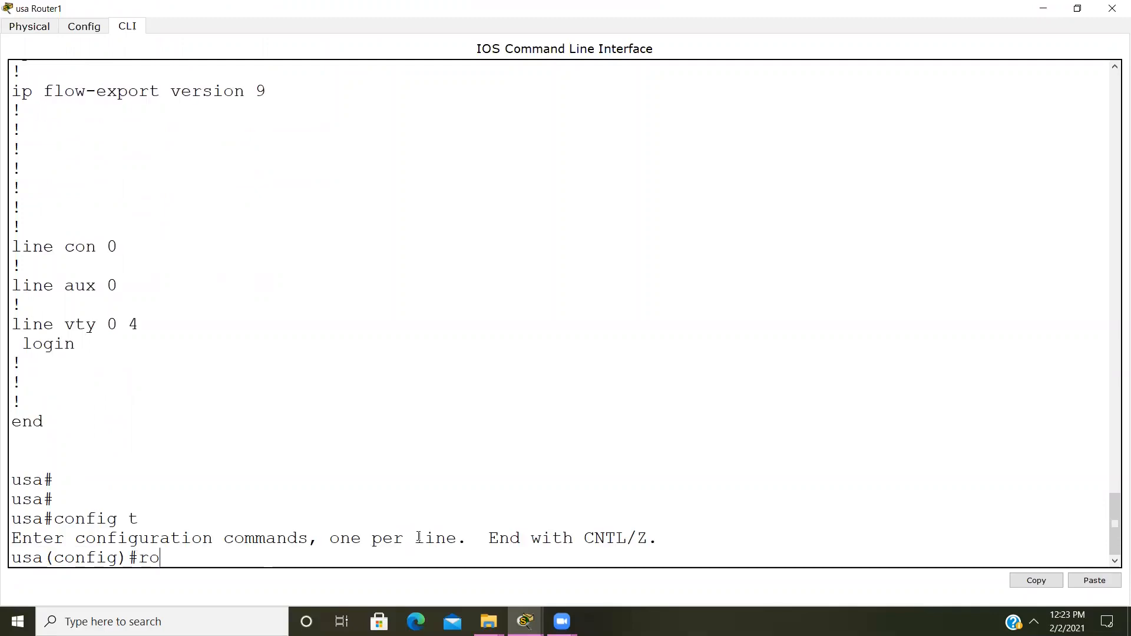
type("uter rip")
key("Return")
type("network")
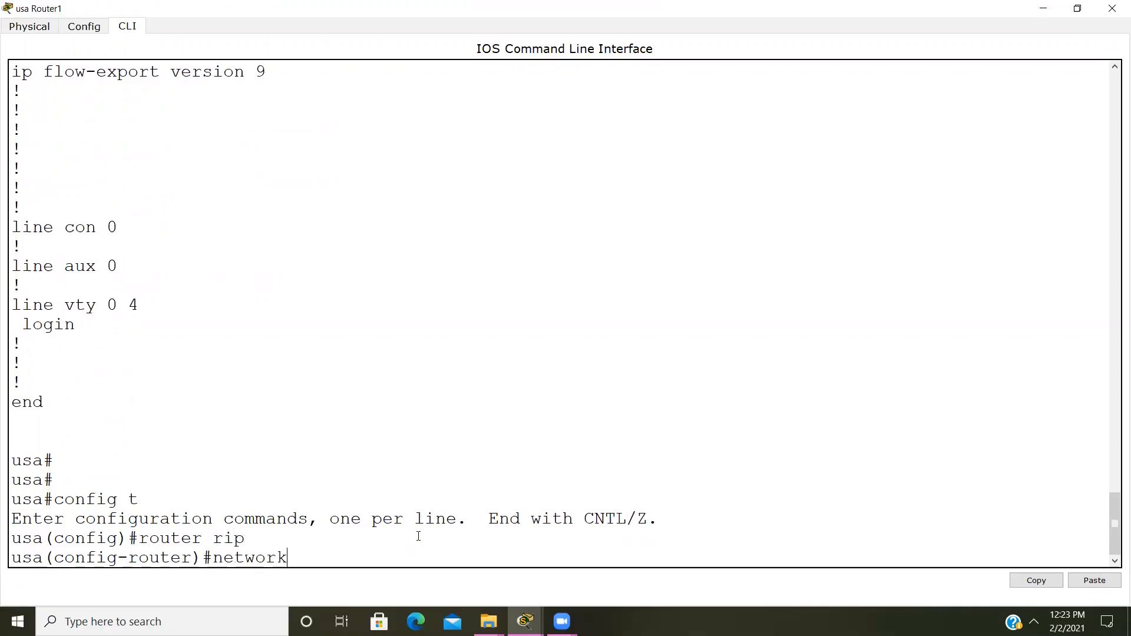
type(" 175.175.0.0")
key("Return")
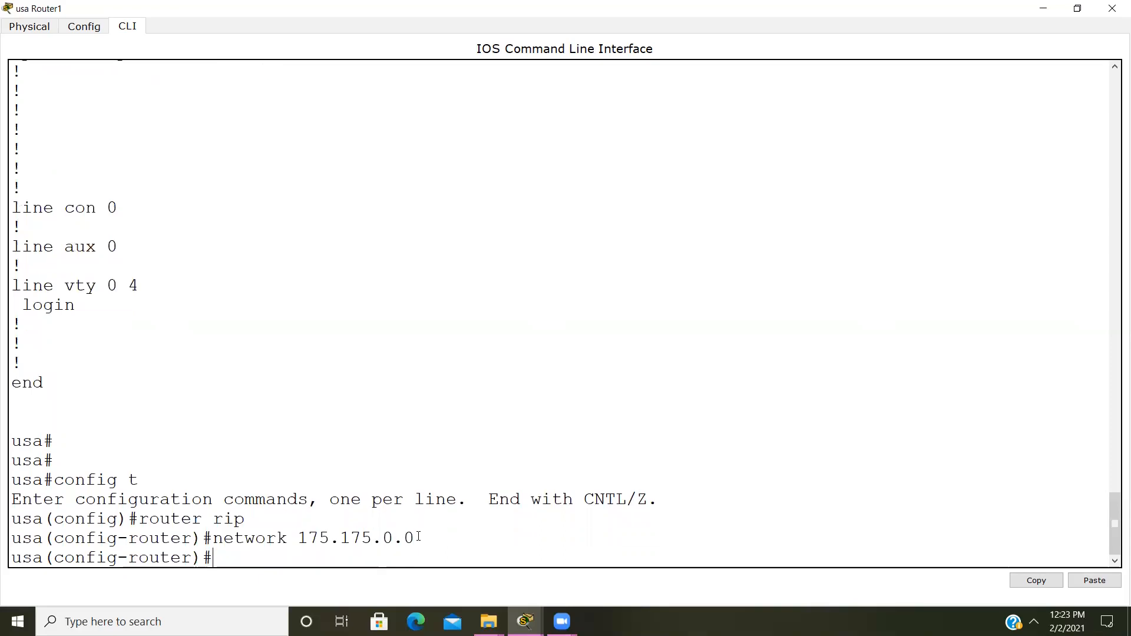
Reuse the previous network command to add 10.0.0.1 to usa Router1's RIP configuration.
key("Up")
key("BackSpace")
key("BackSpace")
key("BackSpace")
key("BackSpace")
key("BackSpace")
key("BackSpace")
key("BackSpace")
key("BackSpace")
key("BackSpace")
key("BackSpace")
type("0.0.0.1")
key("Return")
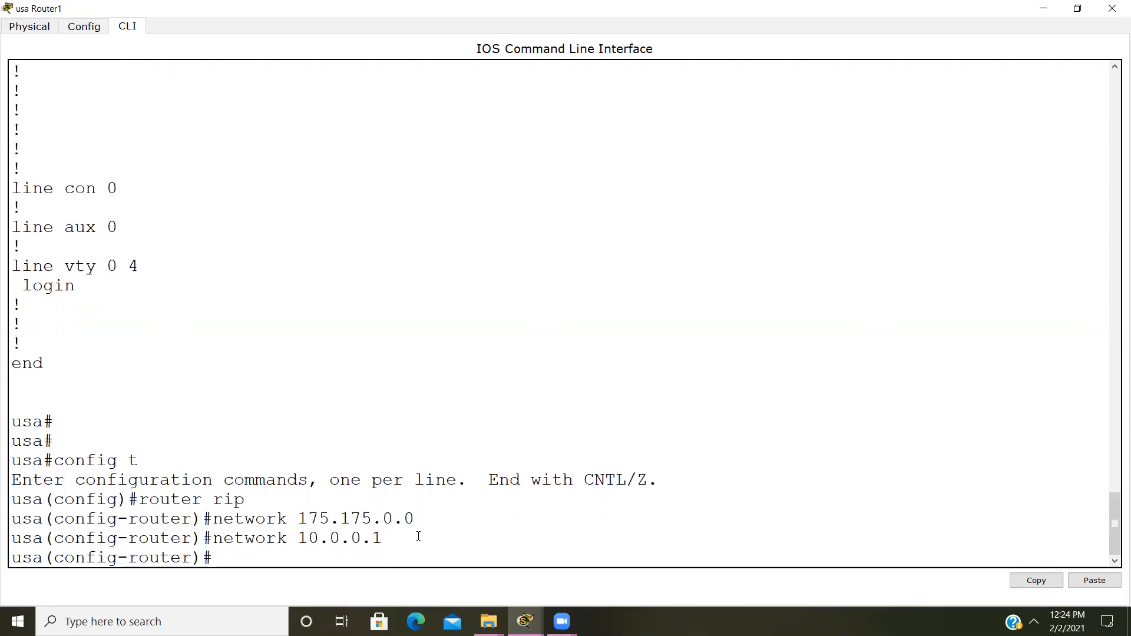
Edit the recalled network command to add 11.0.0.1 to usa Router1's RIP configuration.
key("Up")
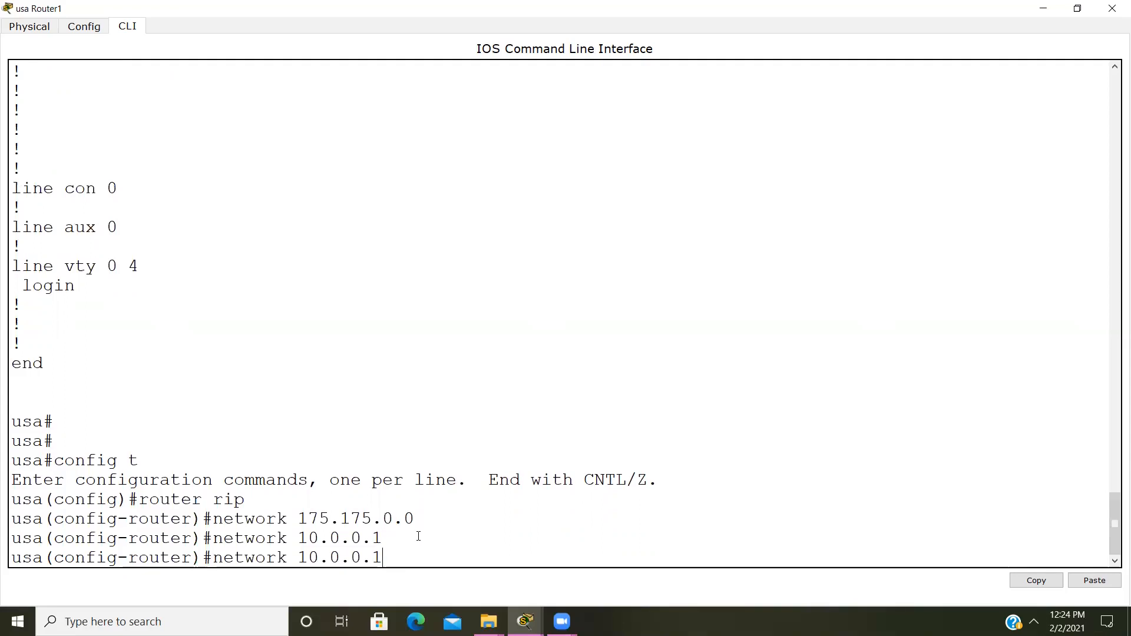
key("Left")
key("Left")
key("Left")
key("Left")
key("BackSpace")
type("1")
key("Return")
Leave usa Router1's configuration mode and save the rebuilt RIP setup with wr.
key("ctrl+z")
type("wr")
key("Return")
Display usa Router1's running configuration with sh run and page down to its interface and RIP network entries.
key("Return")
key("Return")
key("Return")
key("Return")
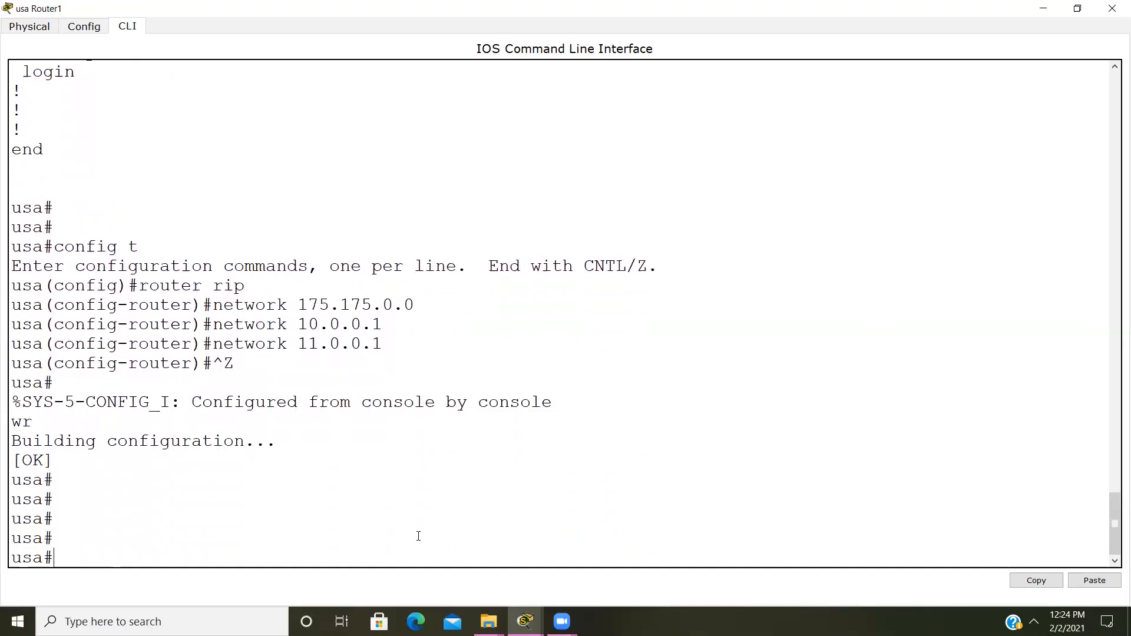
type("sh run")
key("Return")
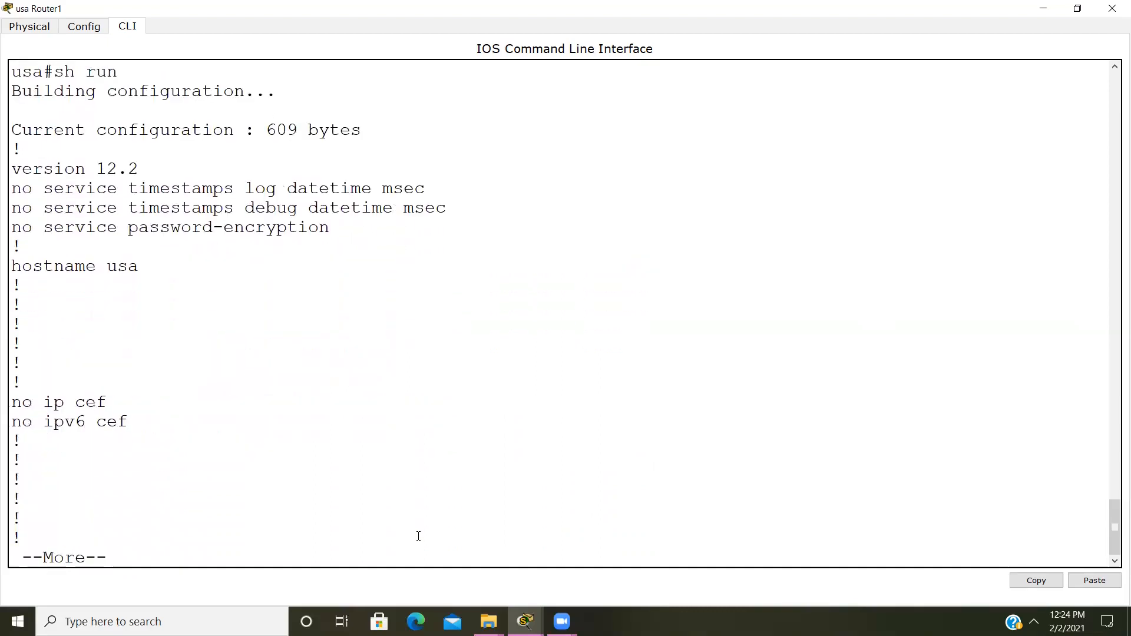
key("Return")
key("Return")
key("Return")
key("Return")
key("Return")
key("Return")
key("Return")
key("Return")
key("Return")
key("Return")
key("Return")
key("Return")
key("Return")
key("Return")
key("Return")
key("Return")
key("Return")
key("Return")
key("Return")
key("Return")
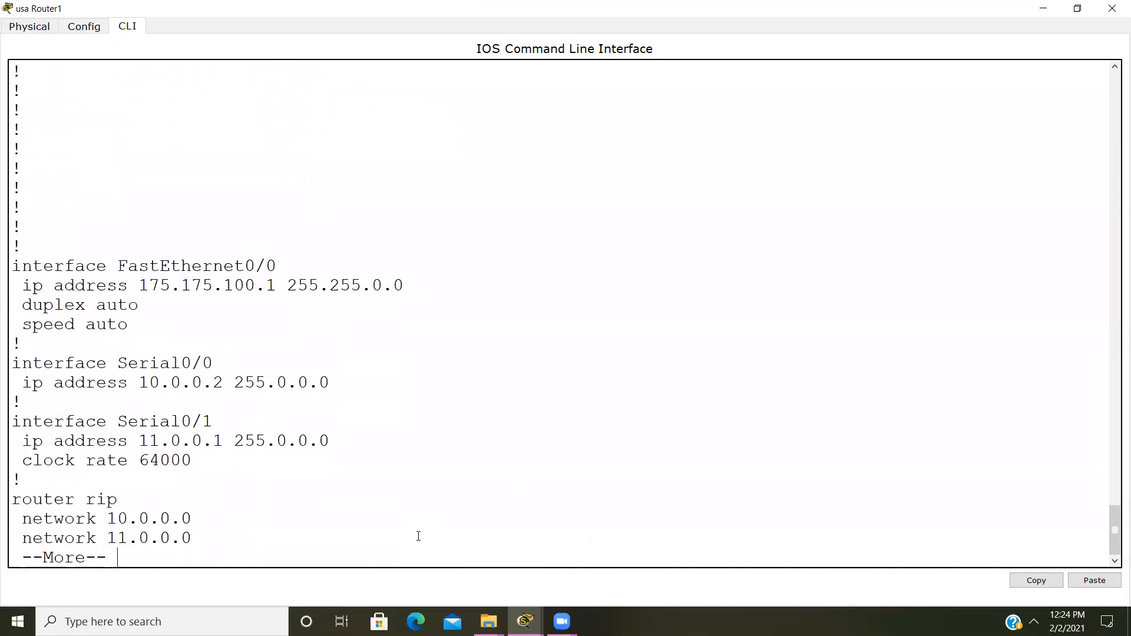
key("Return")
key("Return")
key("Return")
key("Return")
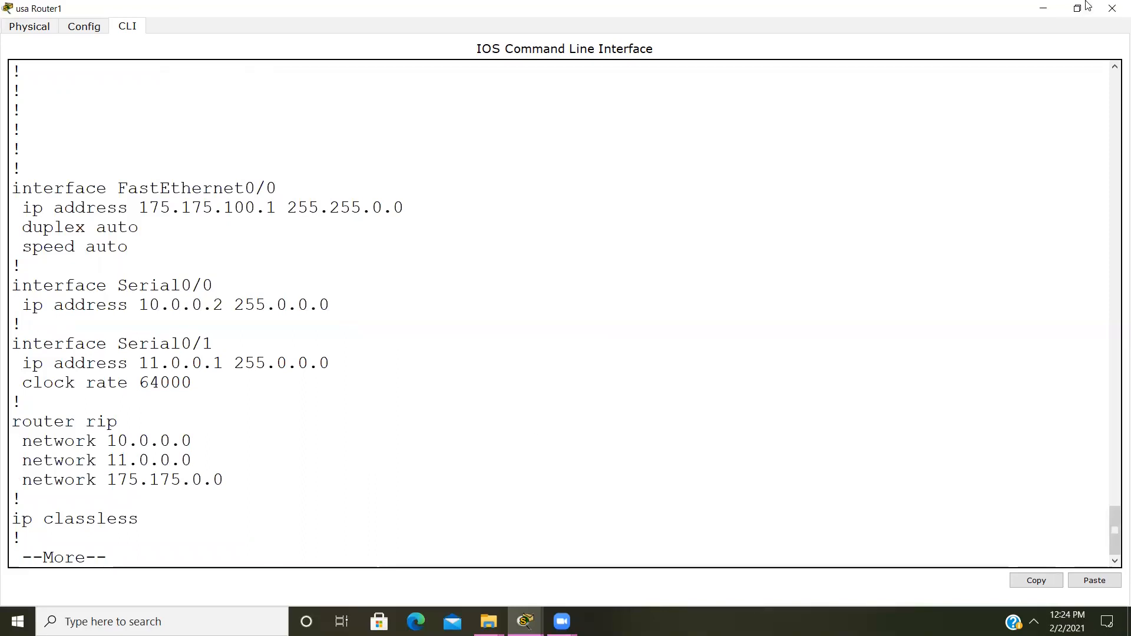
Switch to england Router2's CLI and complete the pending RIP network command with 126.0.0.0.
left_click(1046, 8)
left_click(884, 160)
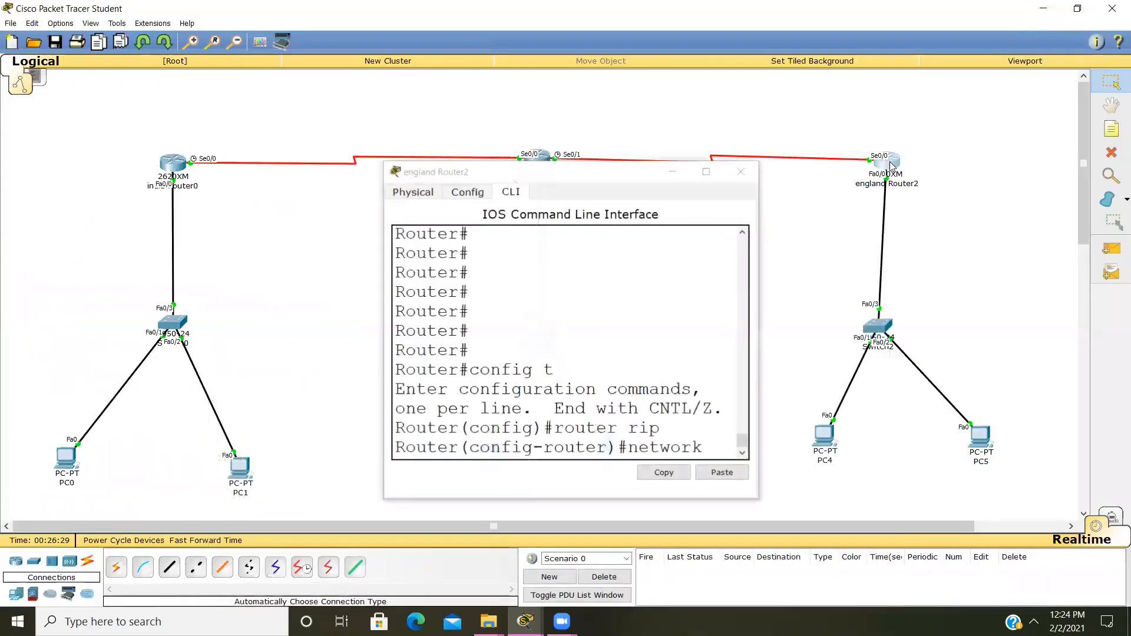
left_click(705, 172)
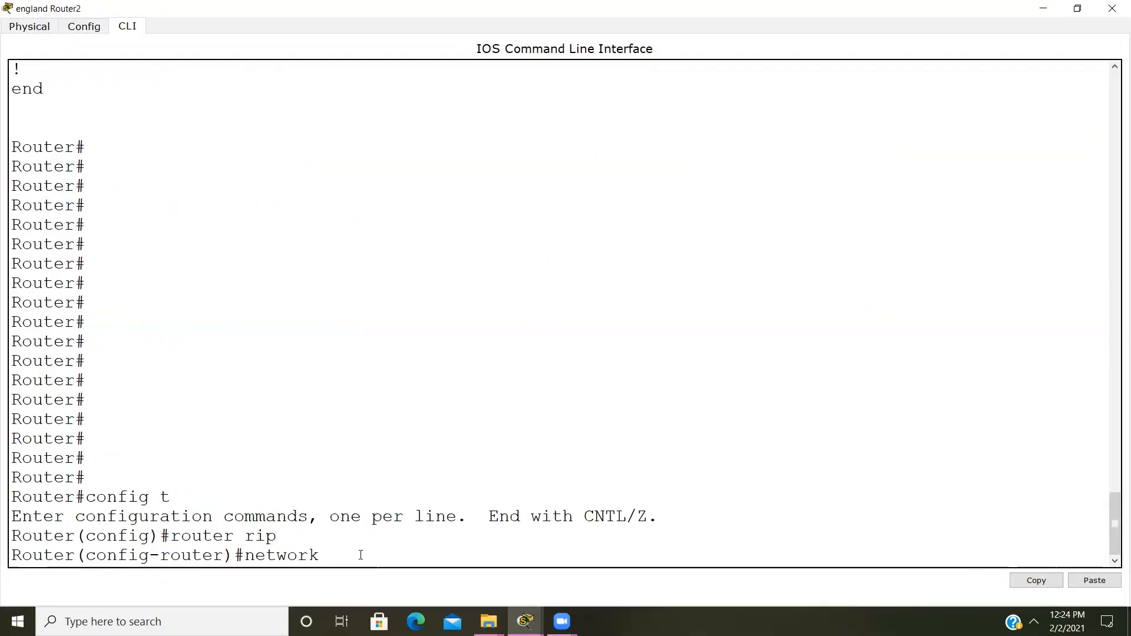
type("126.0.0.0")
key("Return")
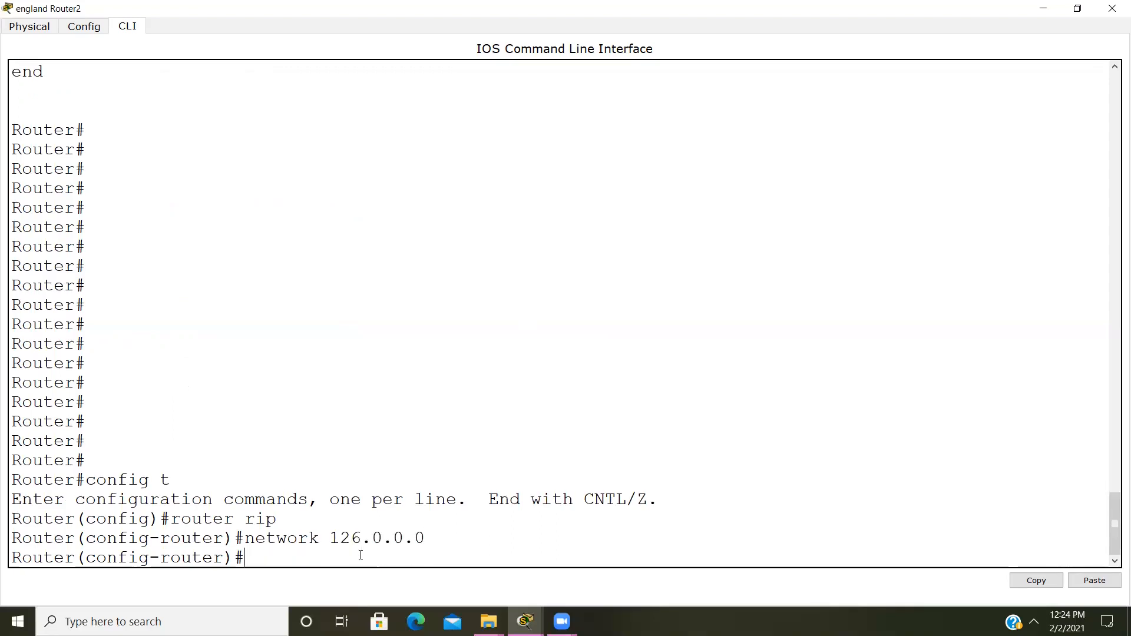
Edit the recalled network command to add 11.0.0.0 to england Router2's RIP configuration.
key("Up")
key("BackSpace")
key("BackSpace")
key("BackSpace")
key("BackSpace")
key("BackSpace")
key("BackSpace")
key("BackSpace")
key("BackSpace")
type("1.0.0.0")
key("Return")
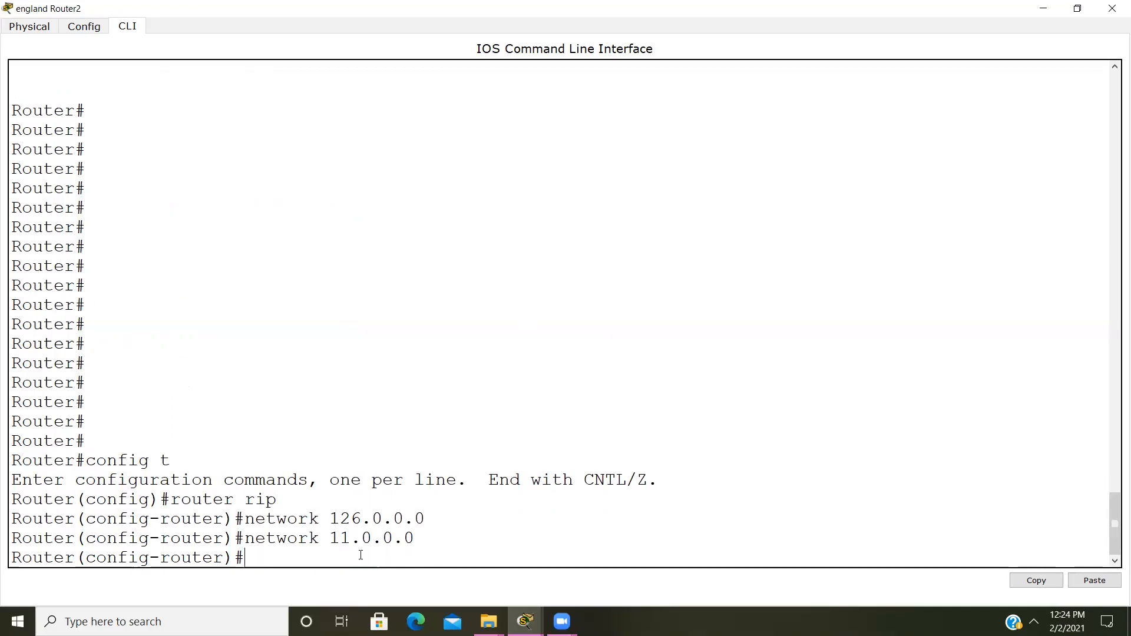
Leave england Router2's configuration mode and save the RIP setup with wr.
key("ctrl+z")
type("wr")
key("Return")
key("Return")
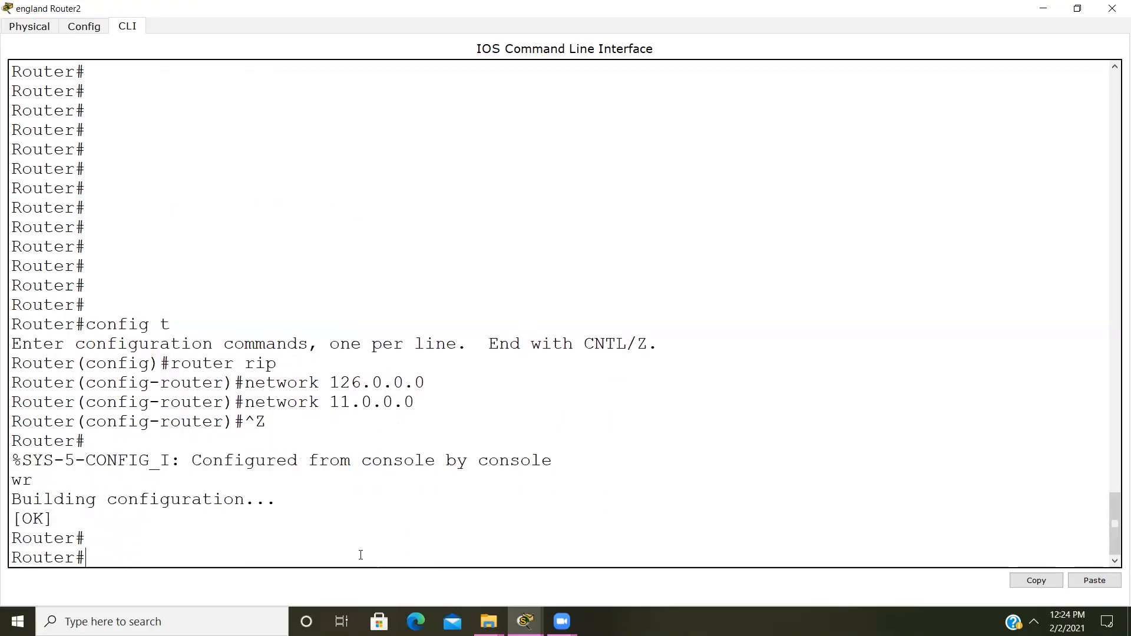
Display england Router2's running configuration with sh run and page through it to the end, checking the RIP networks.
type("sh run")
key("Return")
key("Return")
key("Return")
key("Return")
key("Return")
key("Return")
key("Return")
key("Return")
key("Return")
key("Return")
key("Return")
key("Return")
key("Return")
key("Return")
key("Return")
key("Return")
key("Return")
key("Return")
key("Return")
key("Return")
key("Return")
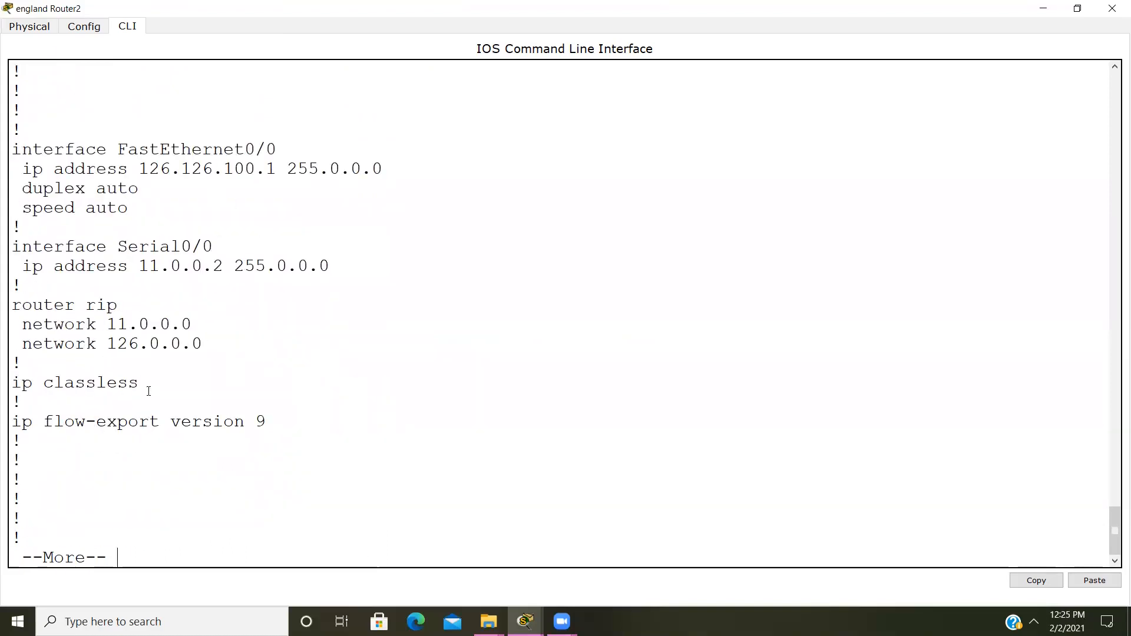
key("Return")
key("Return")
key("Return")
key("Return")
key("Return")
key("Return")
key("Return")
key("Return")
key("Return")
key("Return")
key("Return")
key("Return")
key("Return")
key("Return")
key("Return")
key("Return")
key("Return")
key("Return")
key("Return")
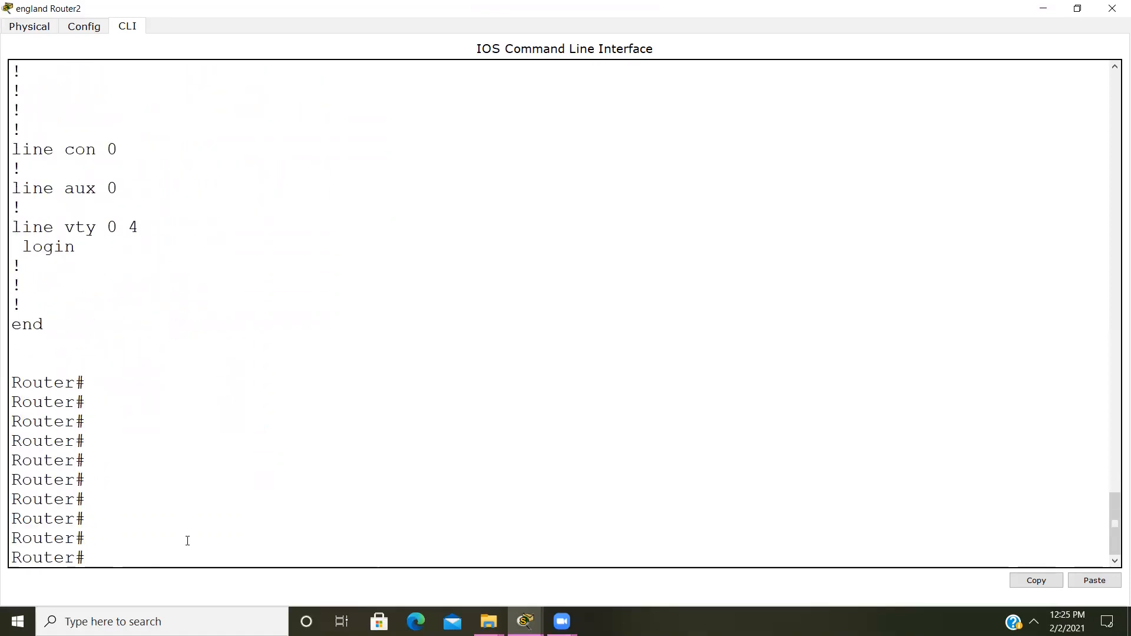
Display england Router2's routing table with sh ip route and examine the RIP code, administrative distance and timer of the 10.0.0.0 route.
type("sh ip route")
key("Return")
key("Return")
key("Return")
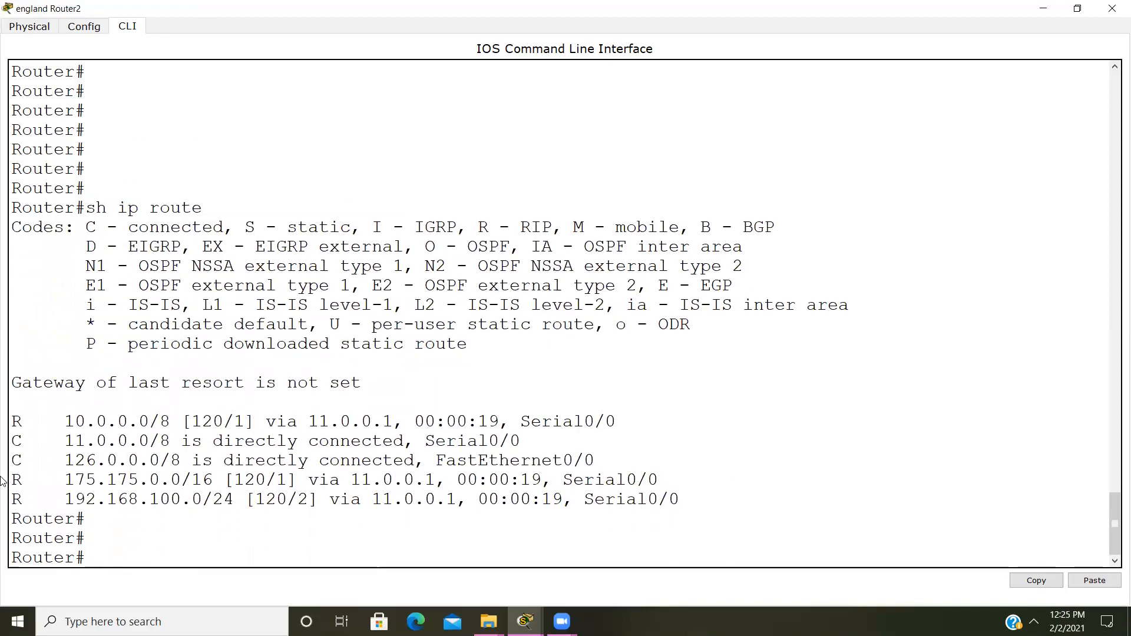
left_click_drag(24, 418, 7, 419)
left_click_drag(479, 227, 553, 227)
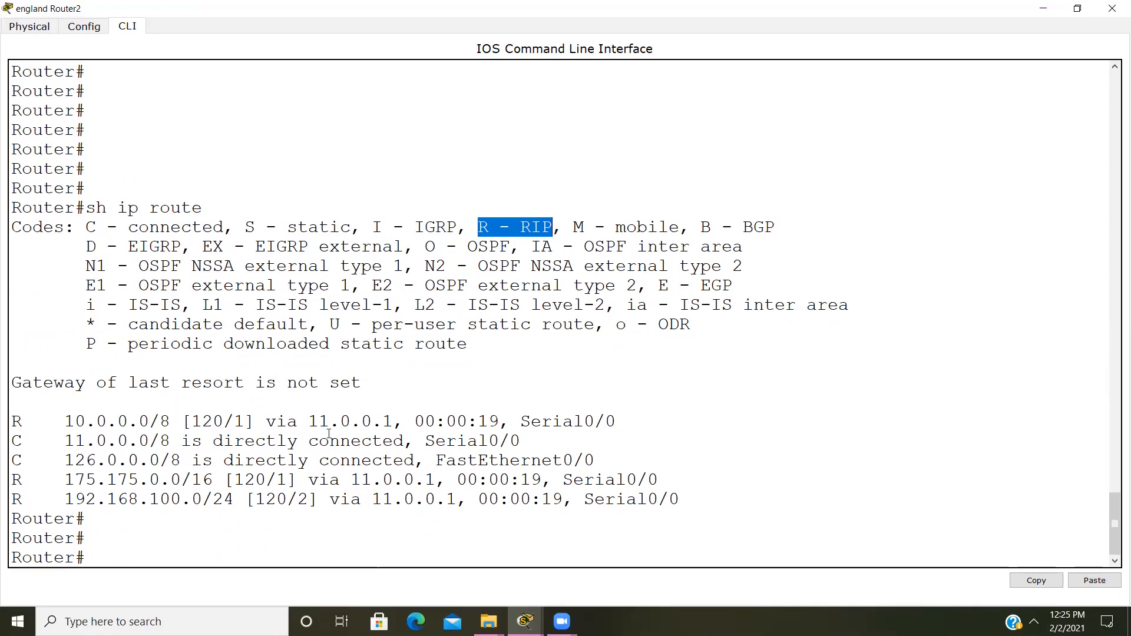
left_click_drag(224, 421, 192, 421)
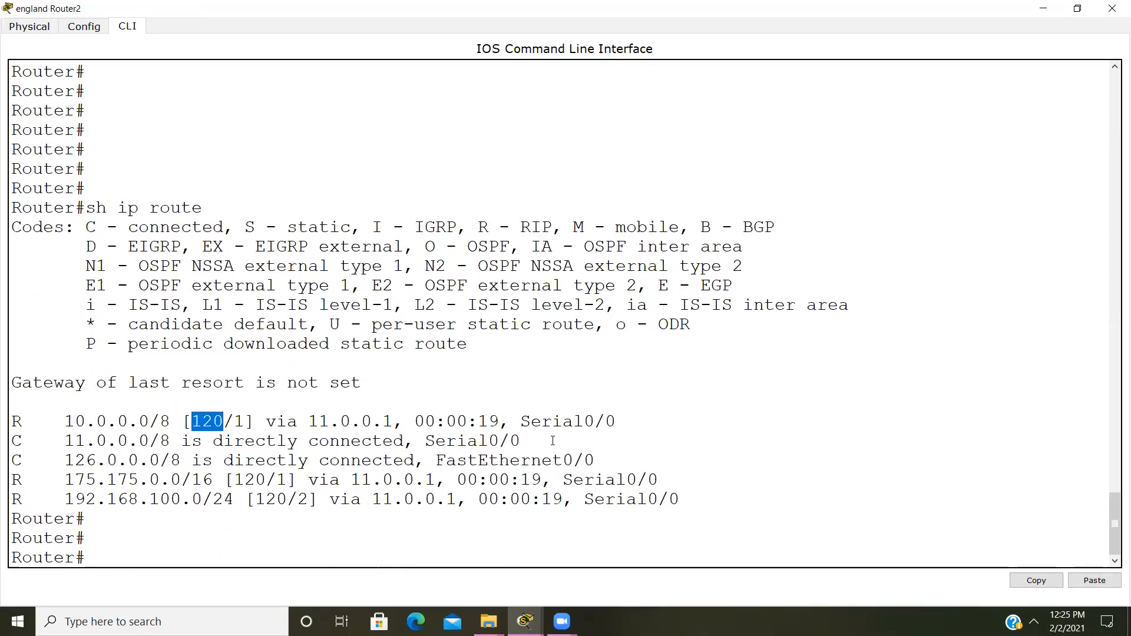
left_click_drag(480, 422, 497, 423)
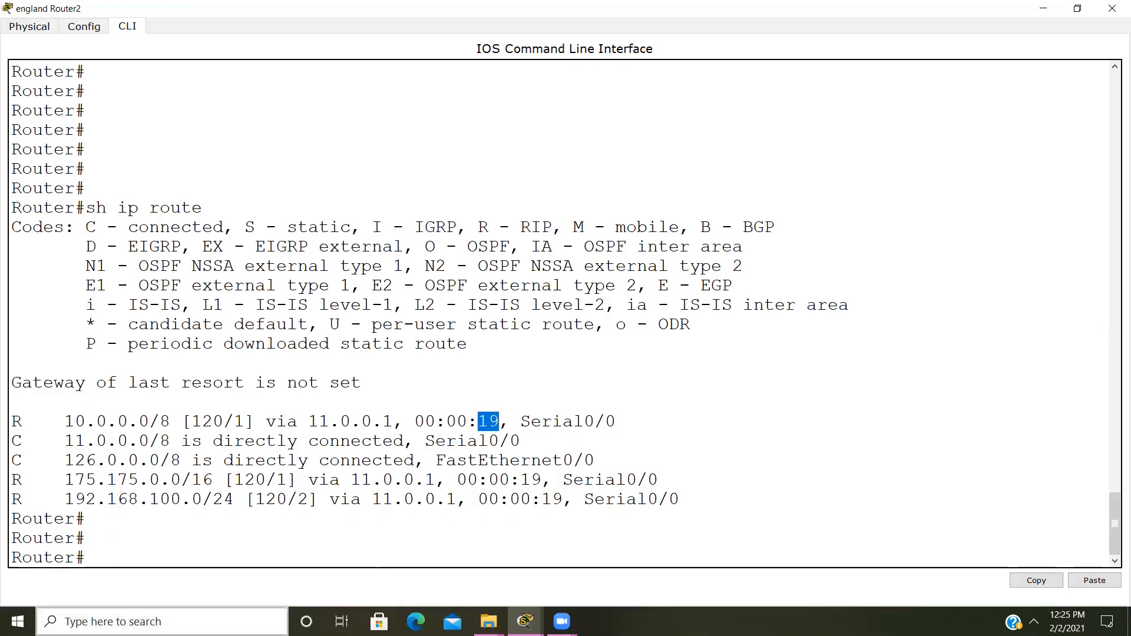
Return to usa Router1's CLI and page through the rest of its running configuration back to the prompt.
left_click(1115, 11)
left_click(547, 168)
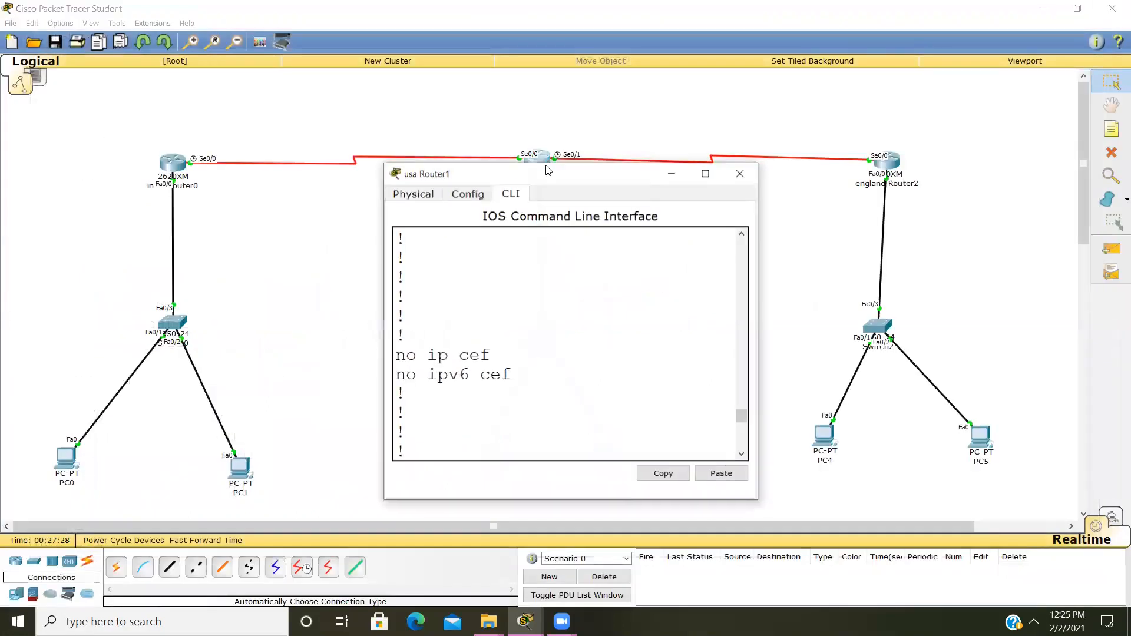
left_click(705, 173)
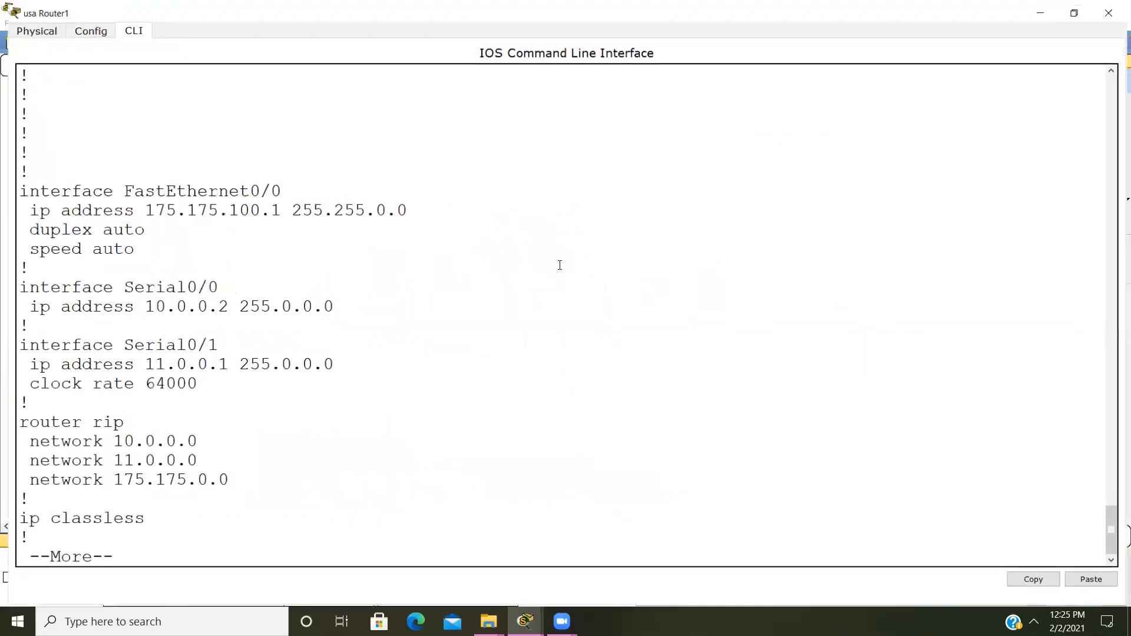
left_click(451, 419)
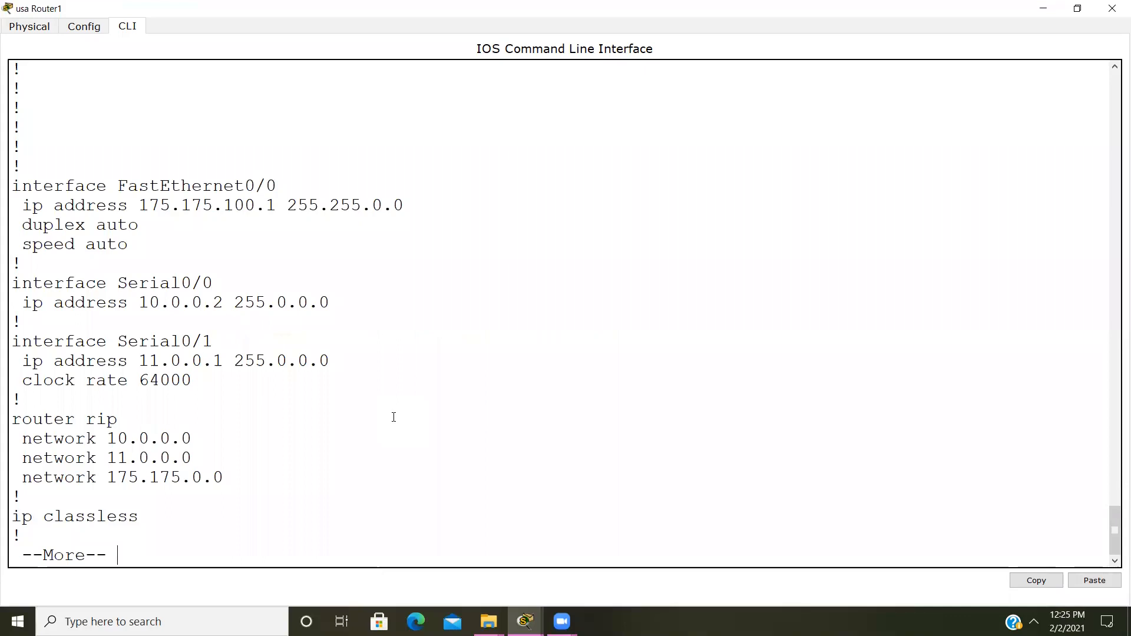
key("Return")
key("Return")
key("Return")
key("Return")
key("Return")
key("Return")
key("Return")
key("Return")
key("Return")
key("Return")
key("Return")
key("Return")
key("Return")
key("Return")
key("Return")
key("Return")
key("Return")
key("Return")
key("Return")
key("Return")
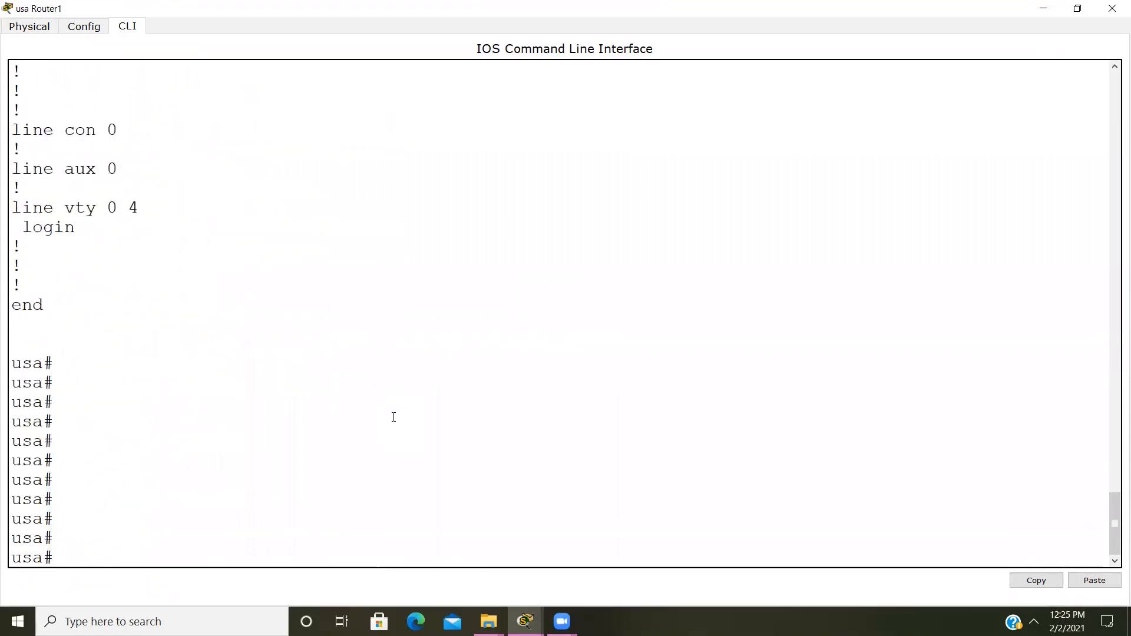
Display usa Router1's routing table with sh ip route to check its connected and RIP routes.
type("c")
key("BackSpace")
type("sh ip r")
key("BackSpace")
type("ip route")
key("Return")
key("Return")
key("Return")
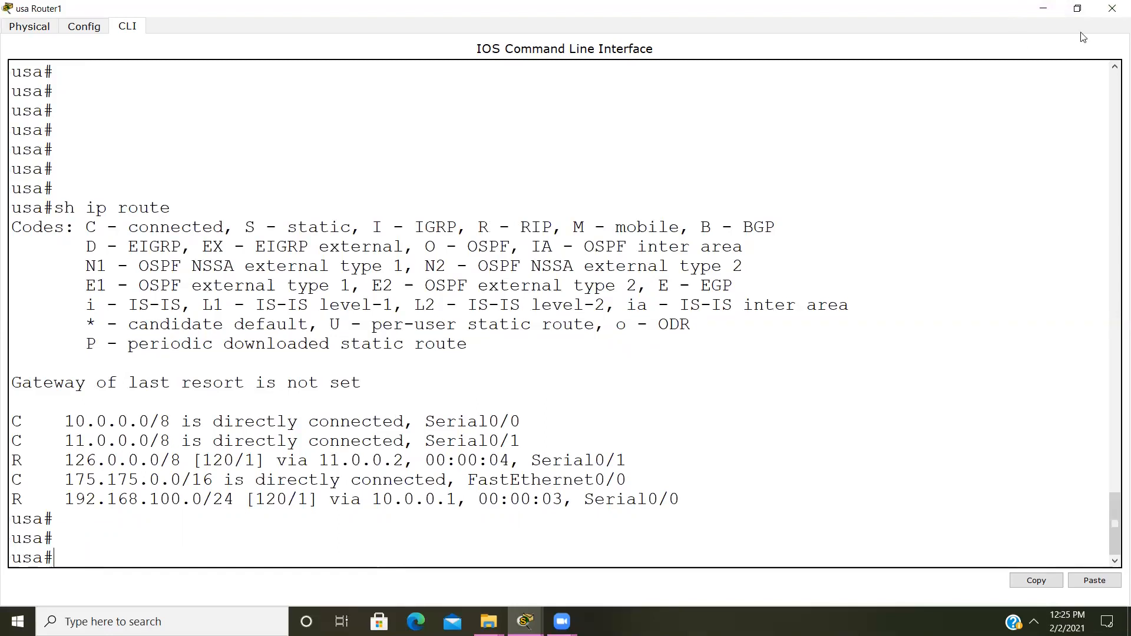
Return to india Router0's CLI and page through the rest of its running configuration back to the prompt.
left_click(1113, 8)
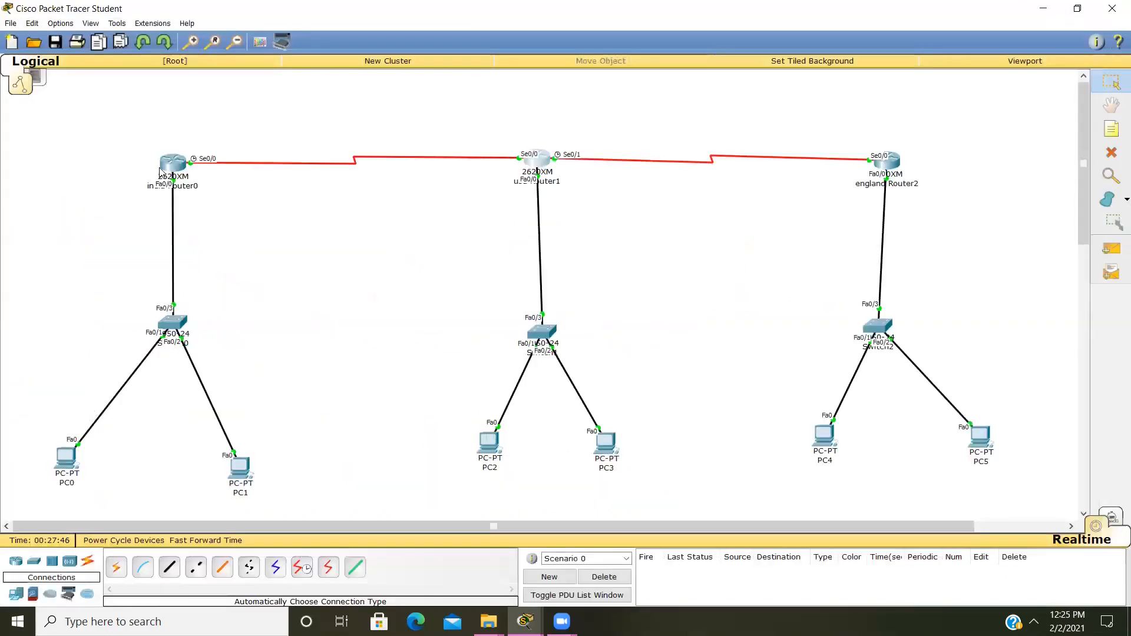
left_click(173, 163)
left_click(707, 172)
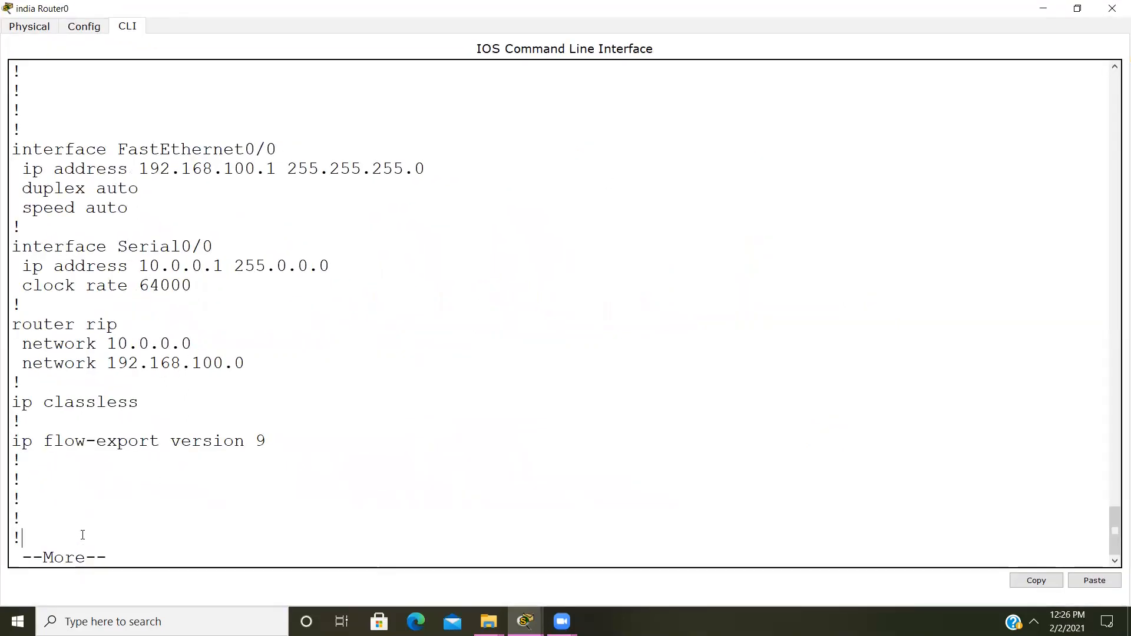
key("Return")
key("Return")
key("Return")
key("Return")
key("Return")
key("Return")
key("Return")
key("Return")
key("Return")
key("Return")
key("Return")
key("Return")
key("Return")
key("Return")
key("Return")
key("Return")
key("Return")
key("Return")
key("Return")
key("Return")
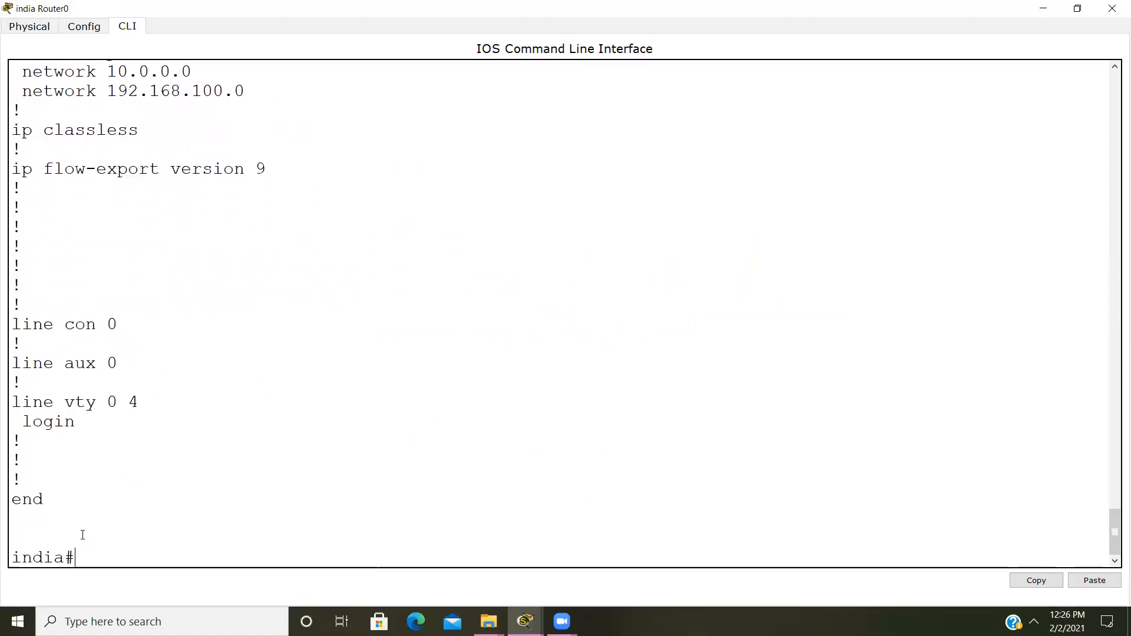
Display india Router0's routing table with sh ip route and examine the timer and administrative distance of the 11.0.0.0 route.
type("sh")
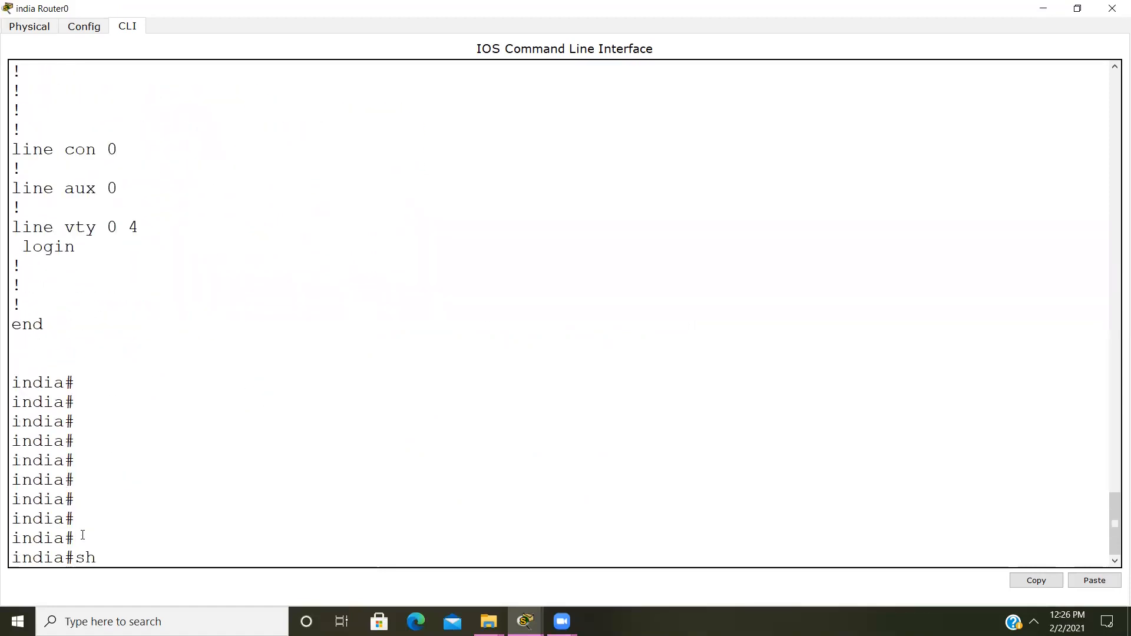
type(" ip route")
key("Return")
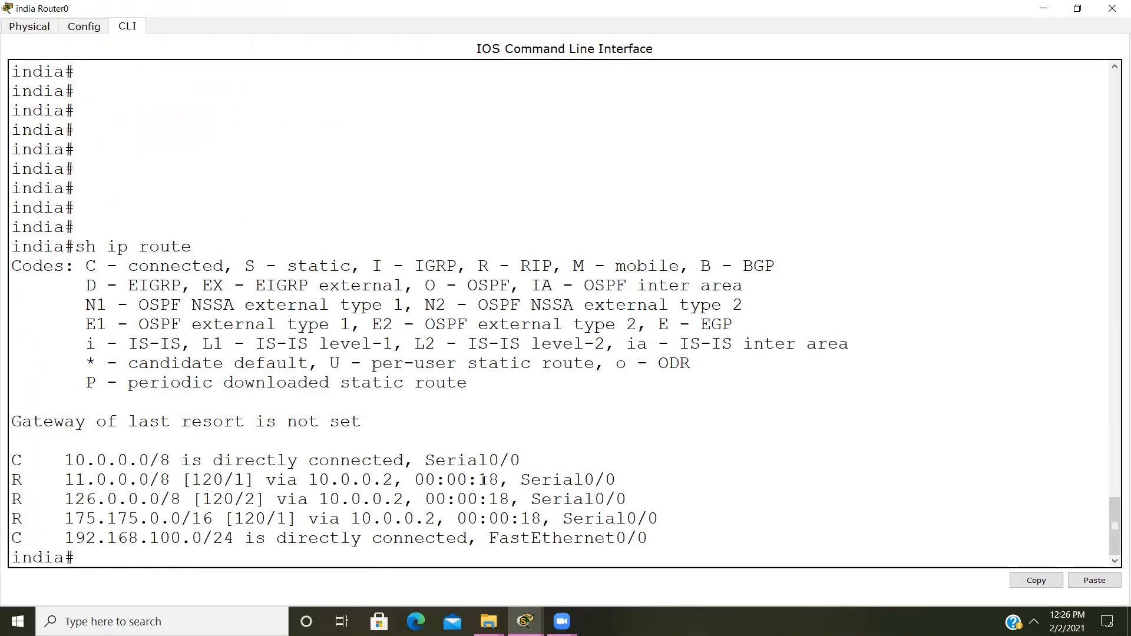
left_click_drag(482, 482, 522, 482)
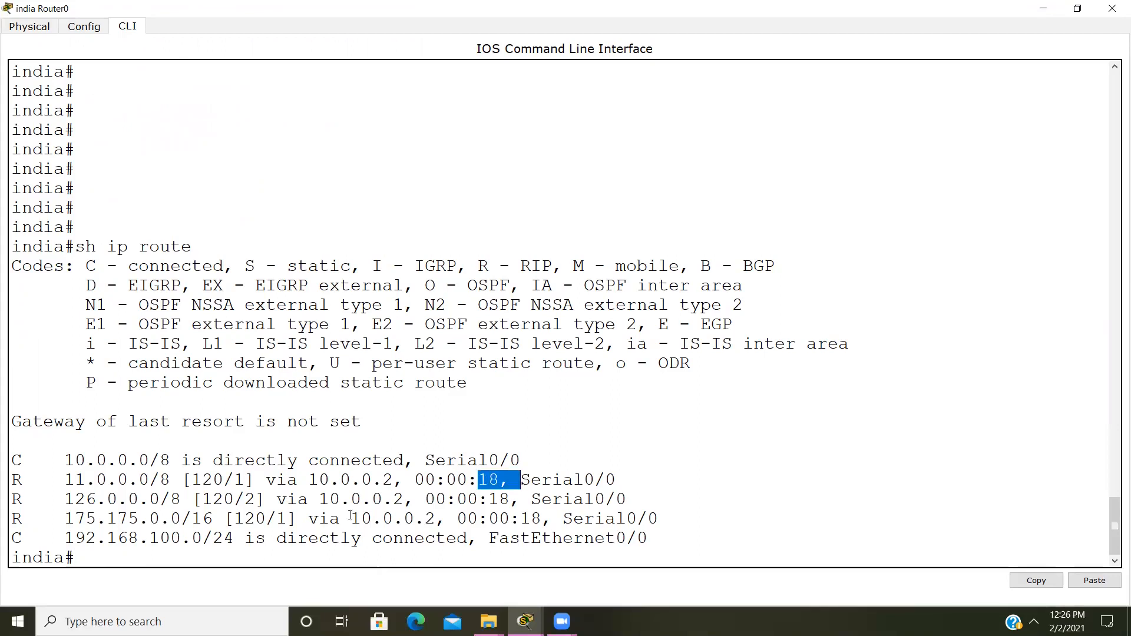
left_click_drag(193, 482, 224, 482)
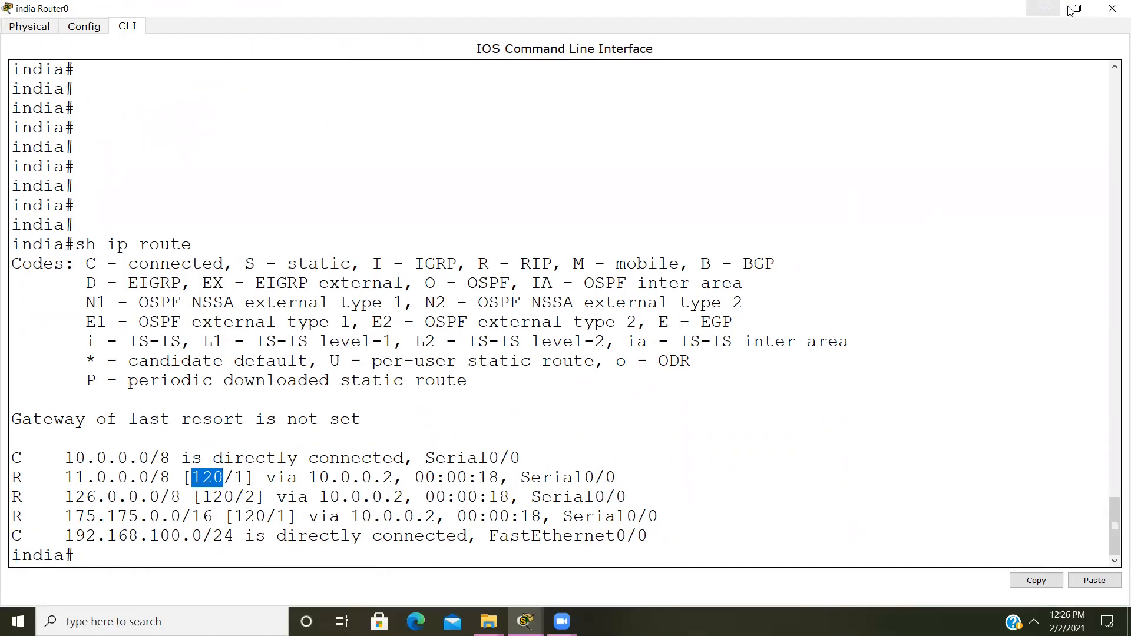
left_click(1112, 9)
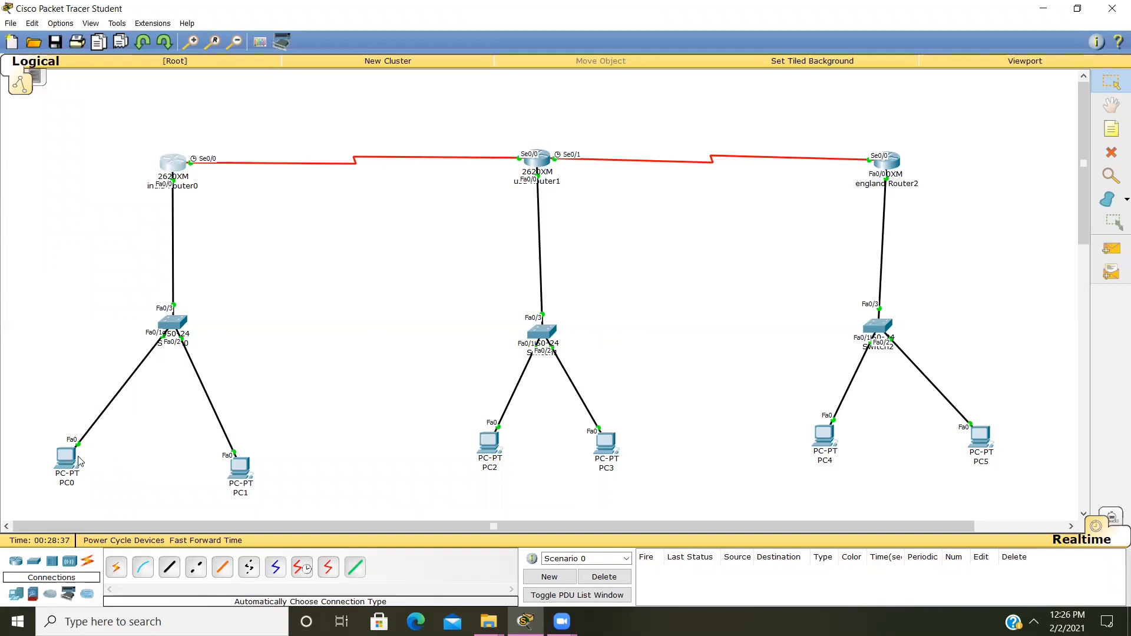
Ping 175.175.100.2 twice from PC0's command prompt to test connectivity to the usa network.
left_click(57, 466)
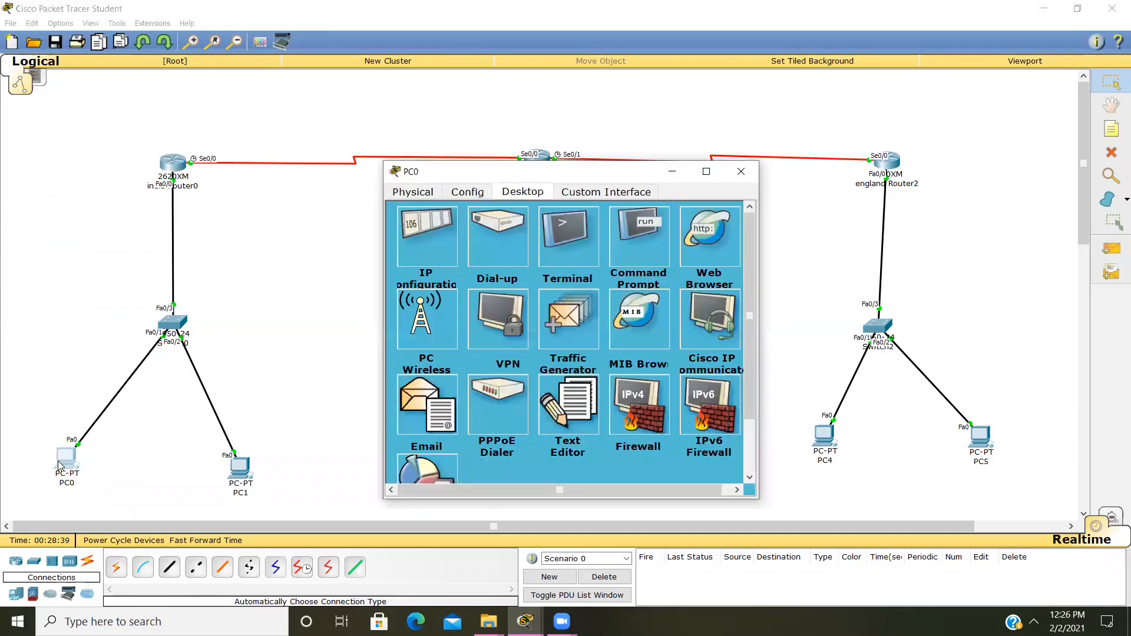
left_click(656, 251)
type("ping 175.175.100.2")
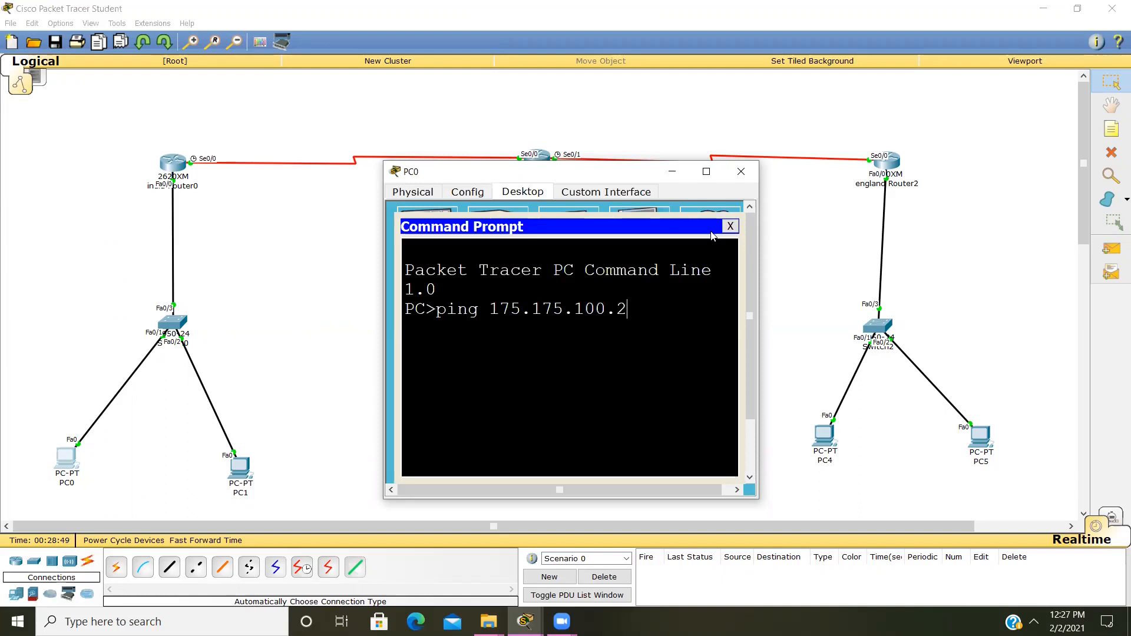
key("Return")
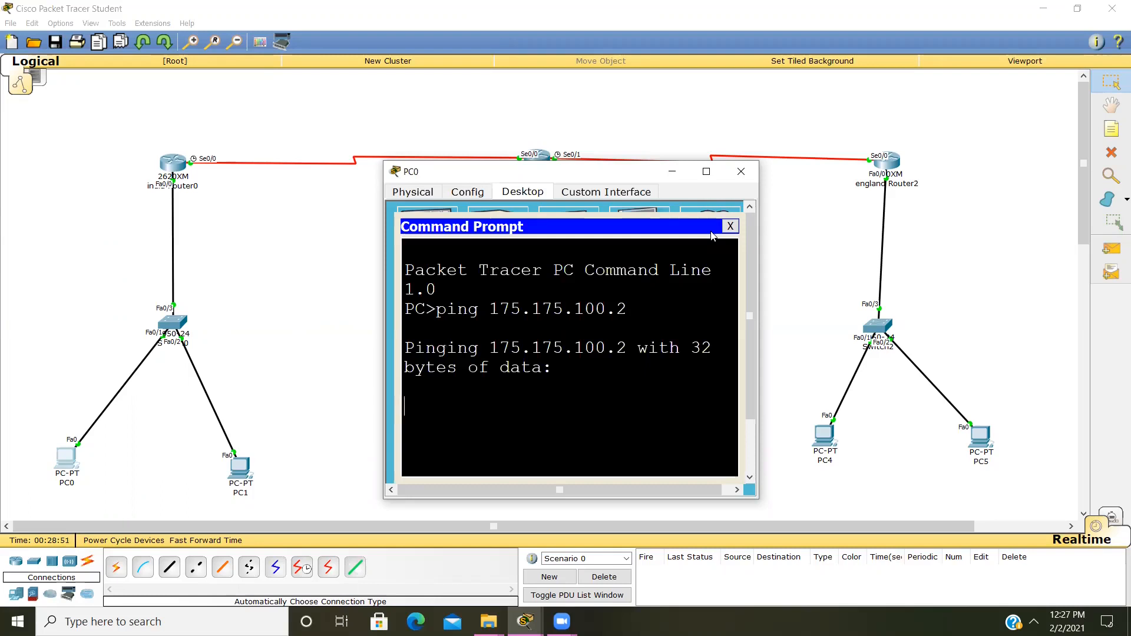
left_click(707, 172)
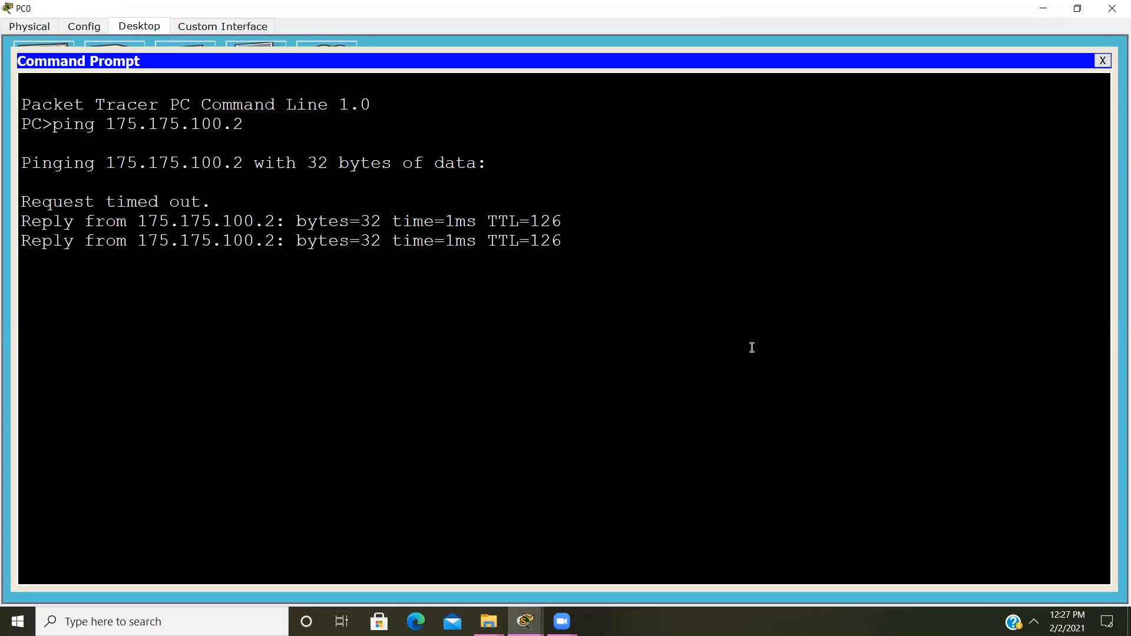
key("Up")
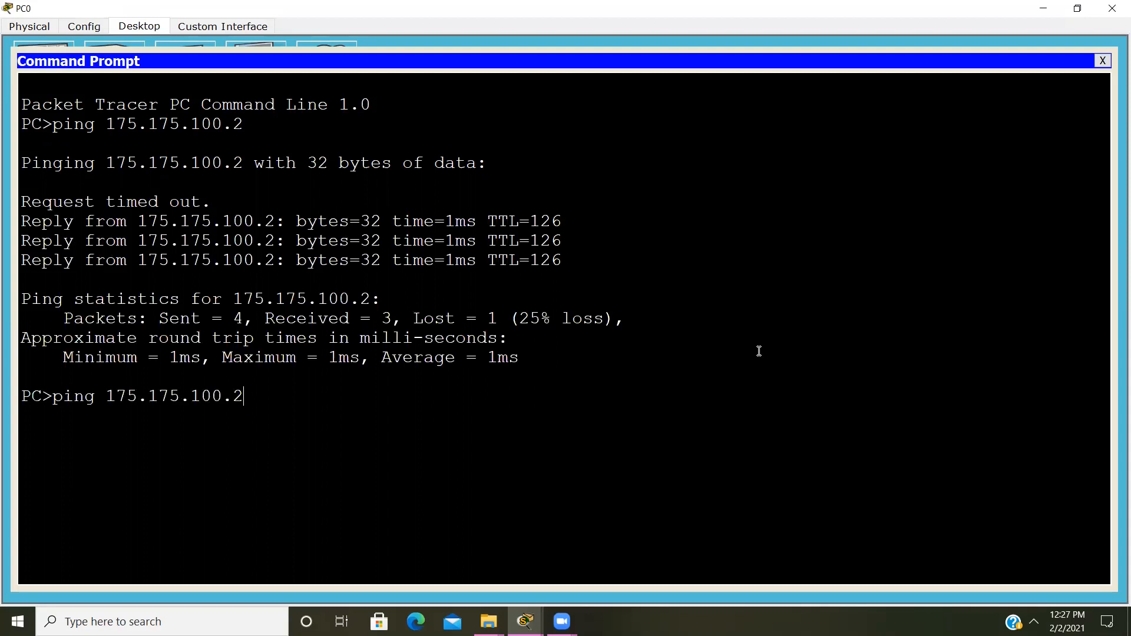
key("Return")
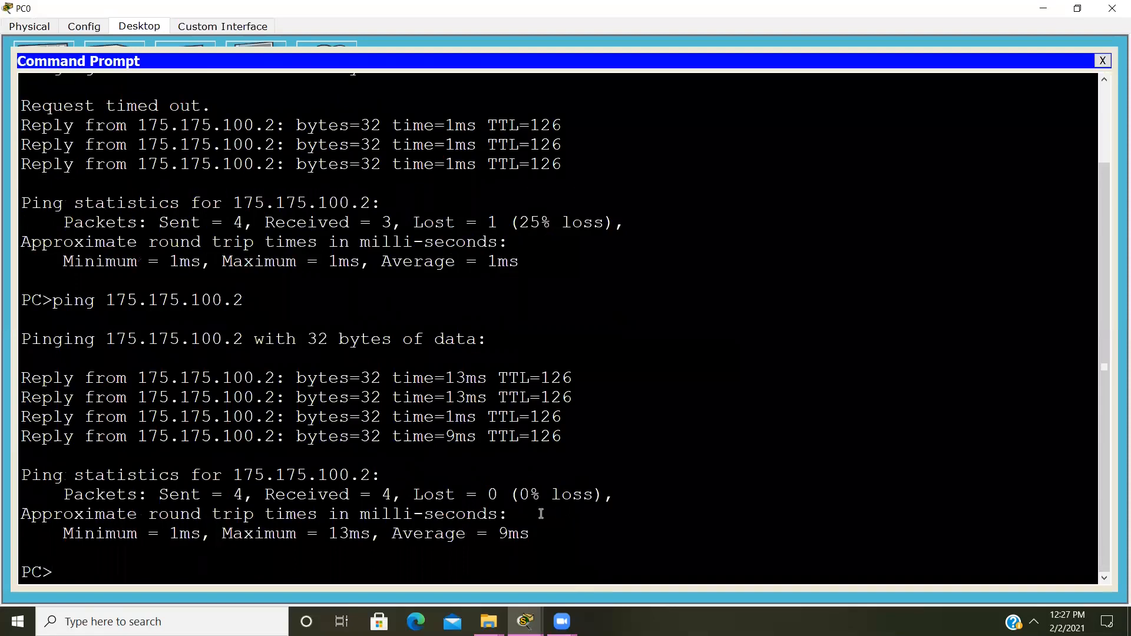
Ping 175.175.100.3 twice from PC0, closing its command prompt and window when done.
key("Up")
key("BackSpace")
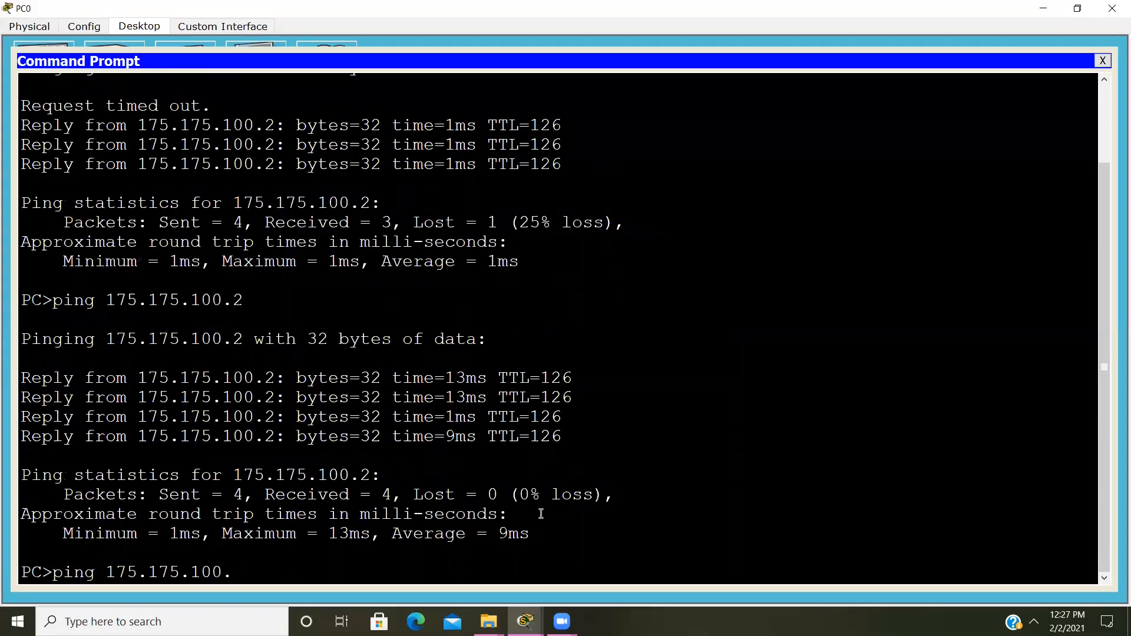
key("Return")
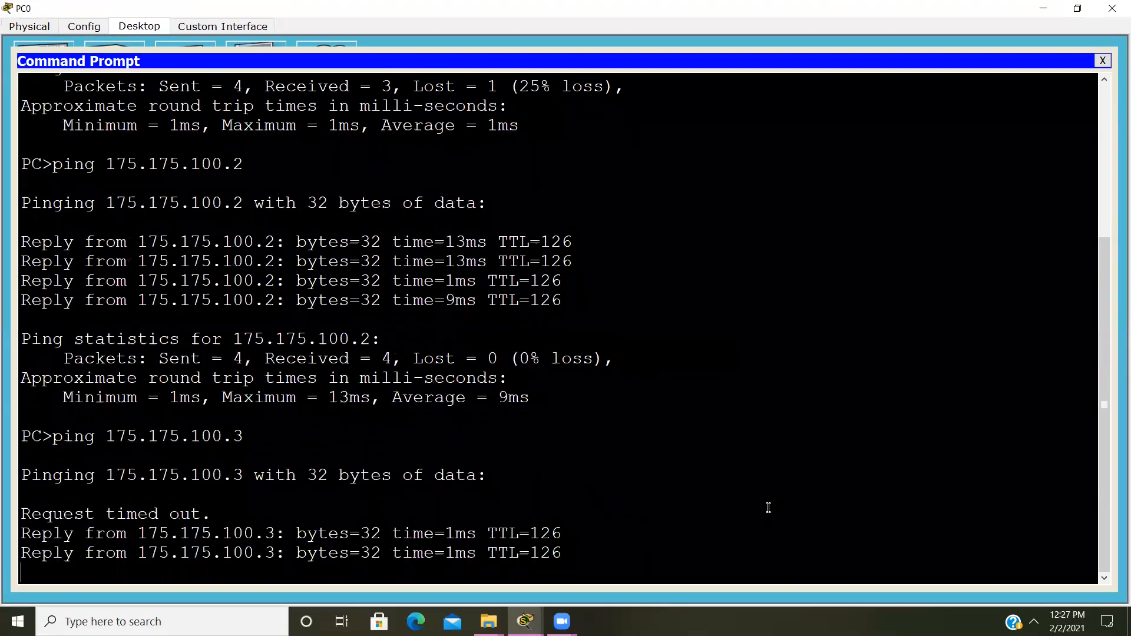
key("Up")
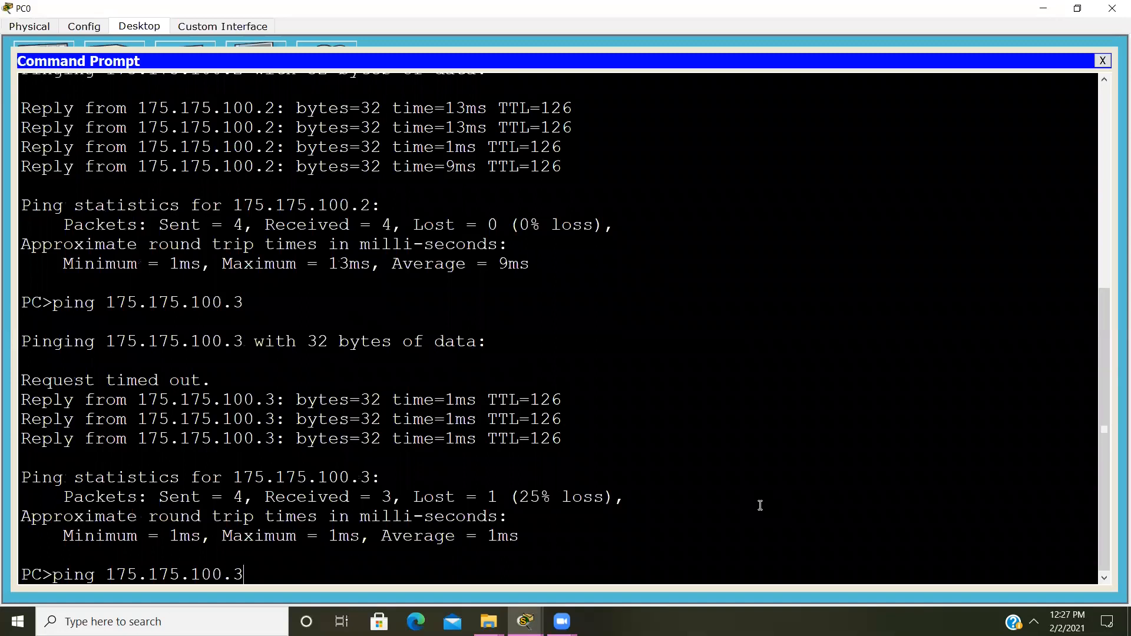
key("Return")
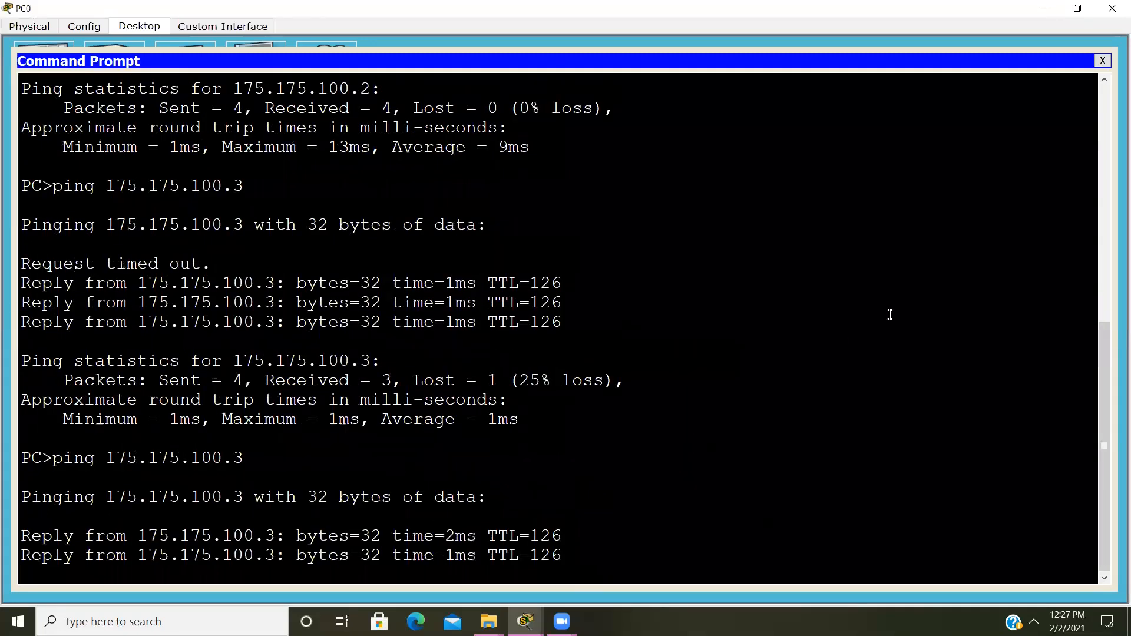
left_click(1102, 61)
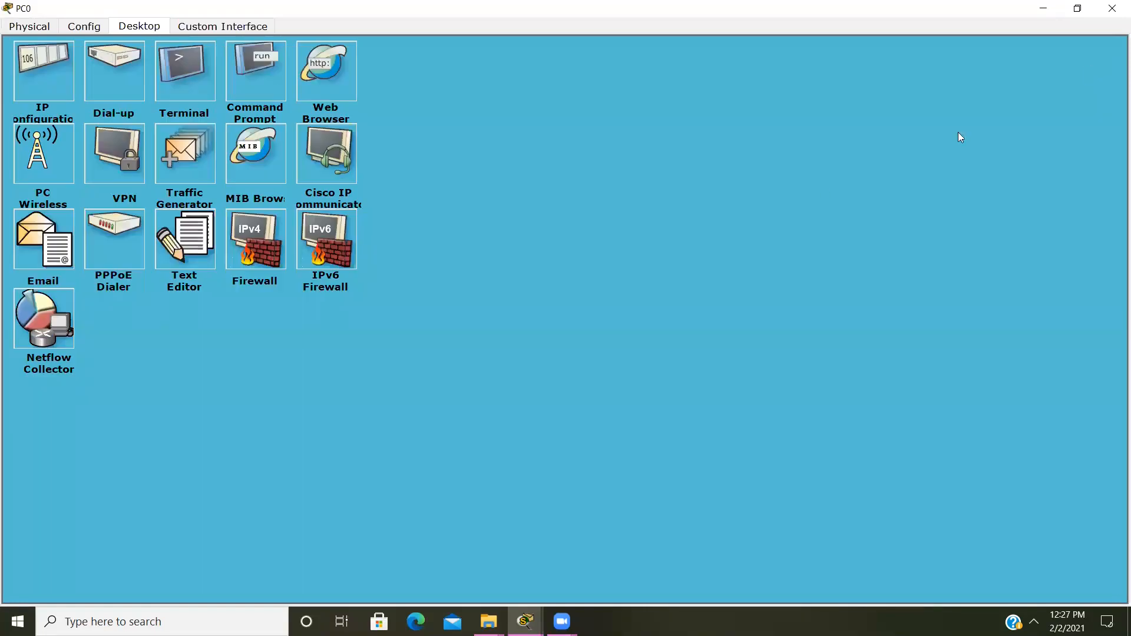
left_click(1112, 8)
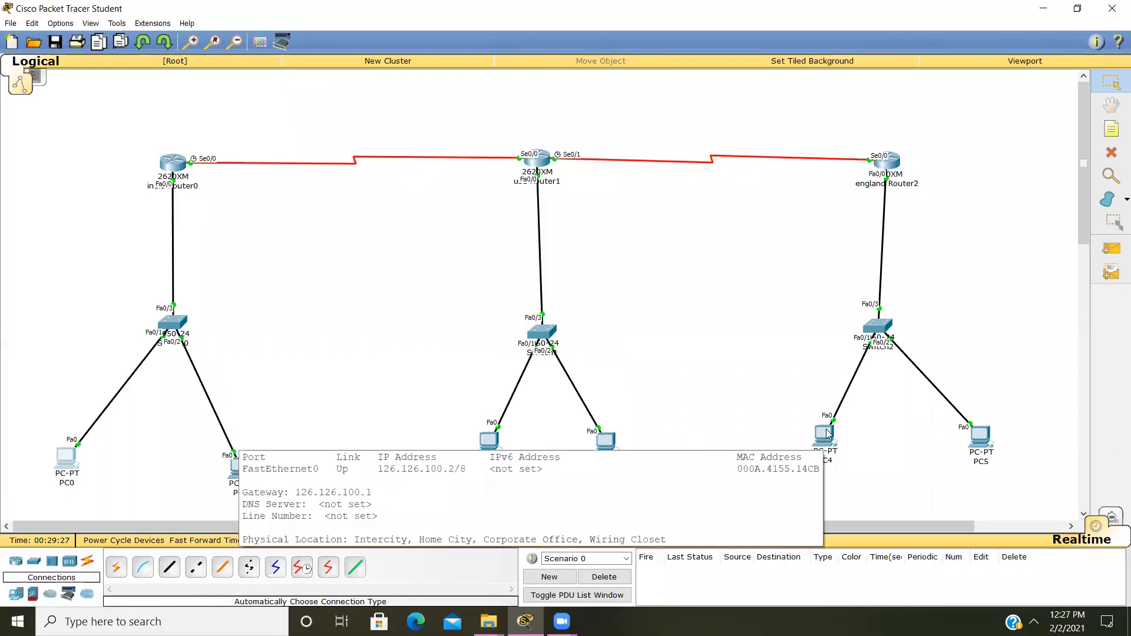
Reopen PC0's command prompt and ping 126.126.100.2 twice to test connectivity to the england network.
left_click(66, 460)
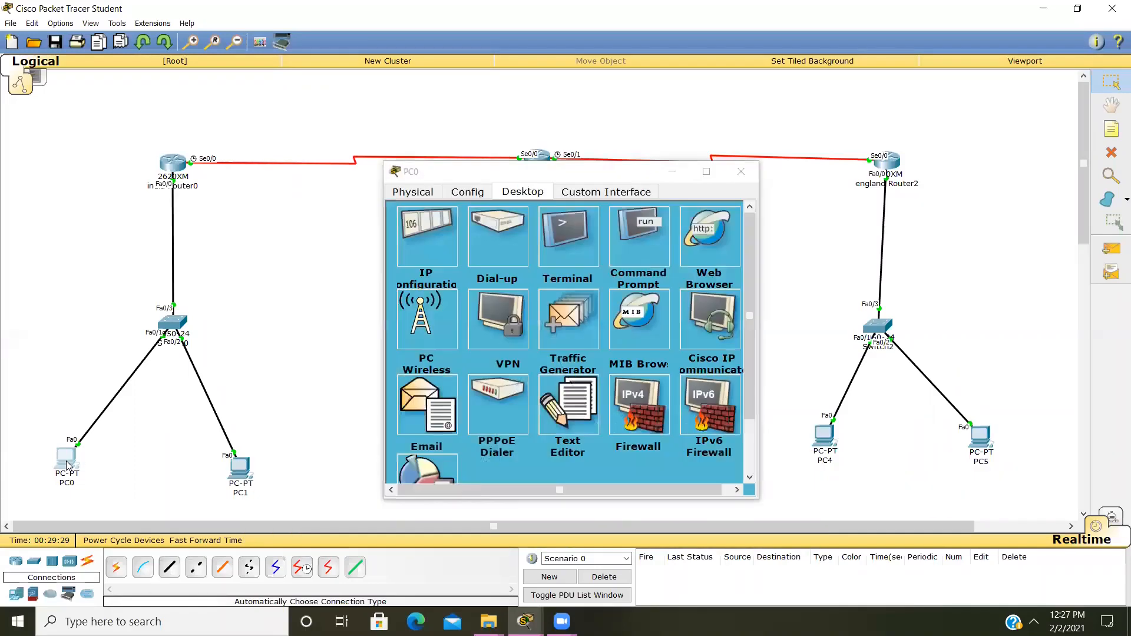
left_click(637, 230)
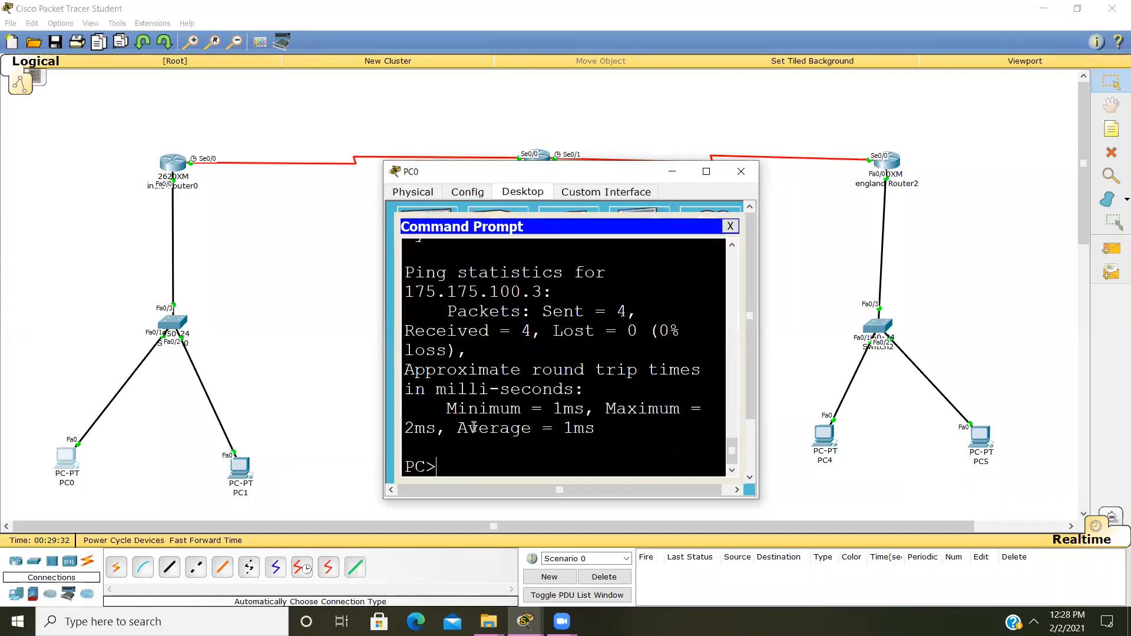
type("ping 1")
type("26.")
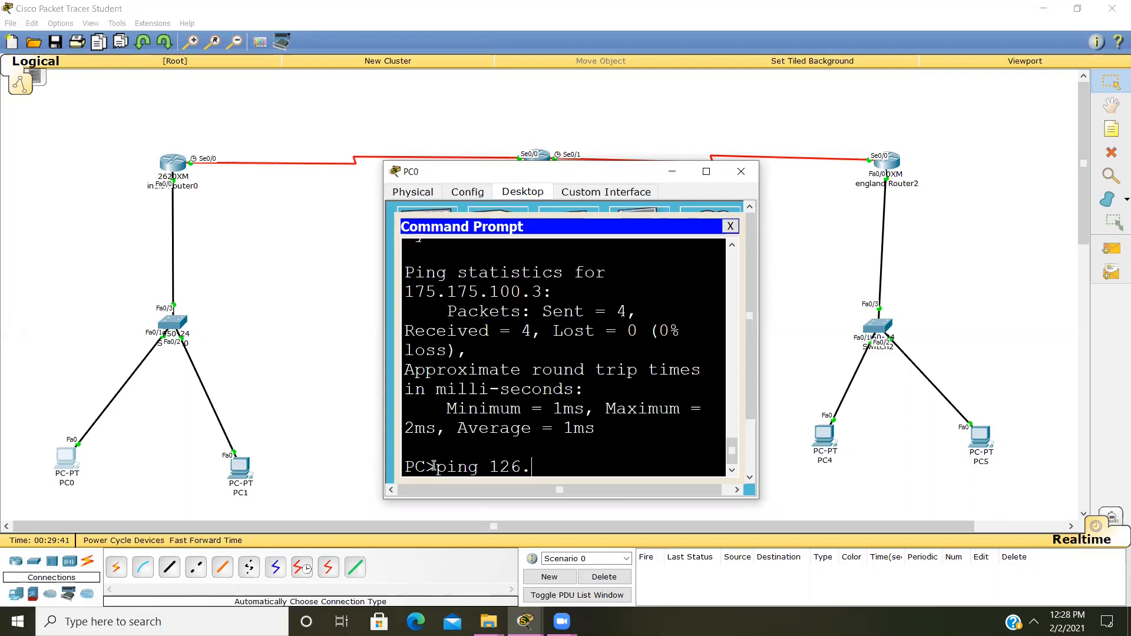
type("125")
key("BackSpace")
type(".100.2")
key("Return")
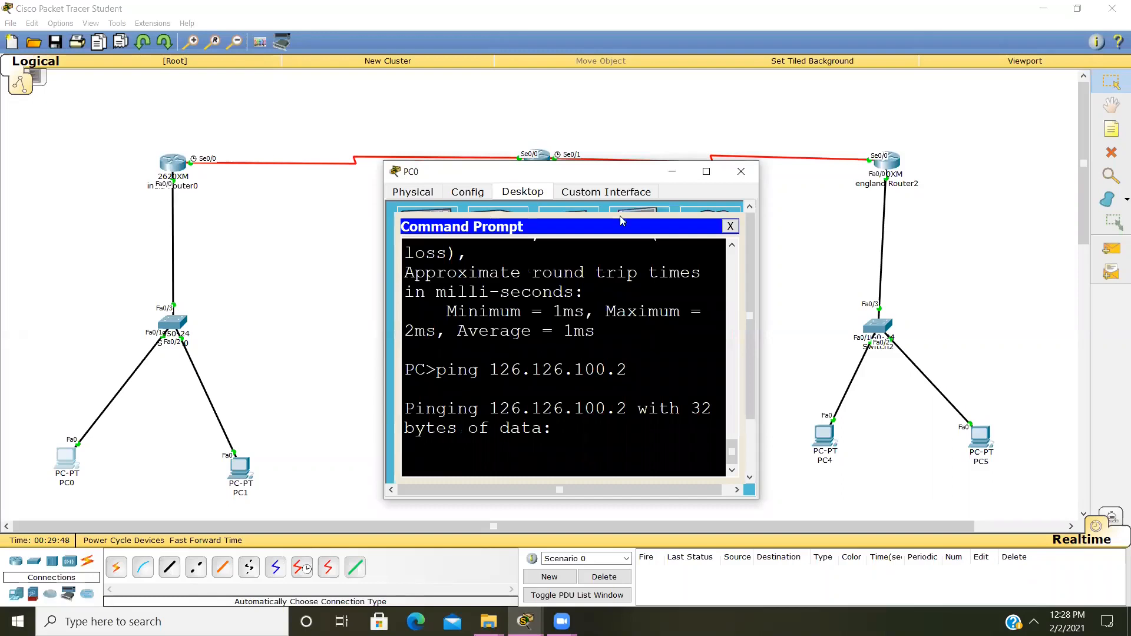
left_click(706, 172)
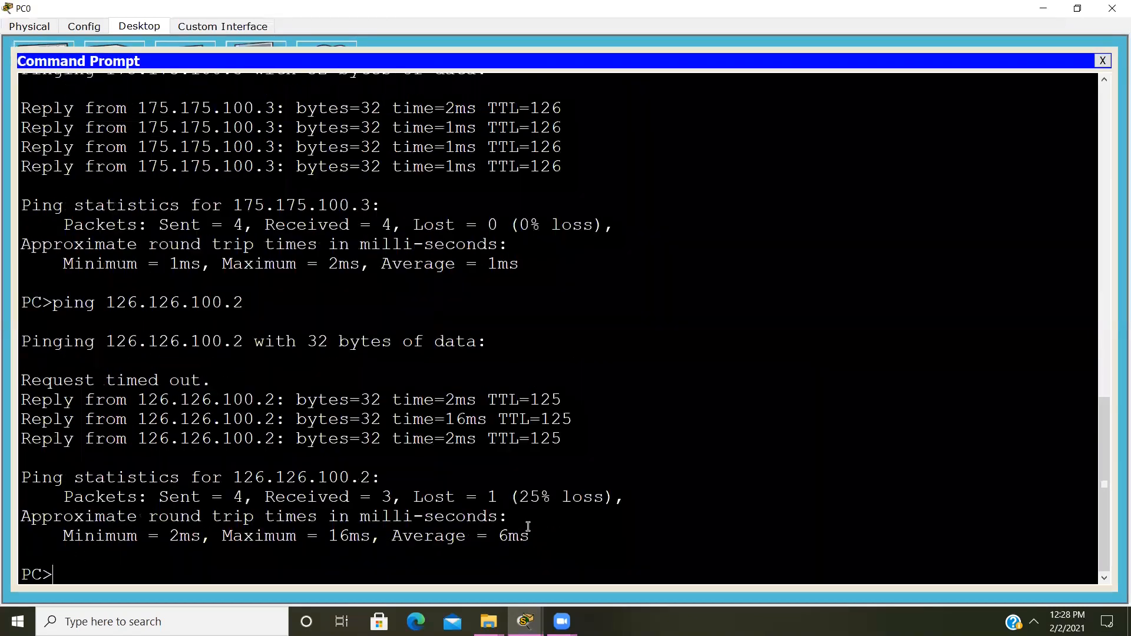
key("Up")
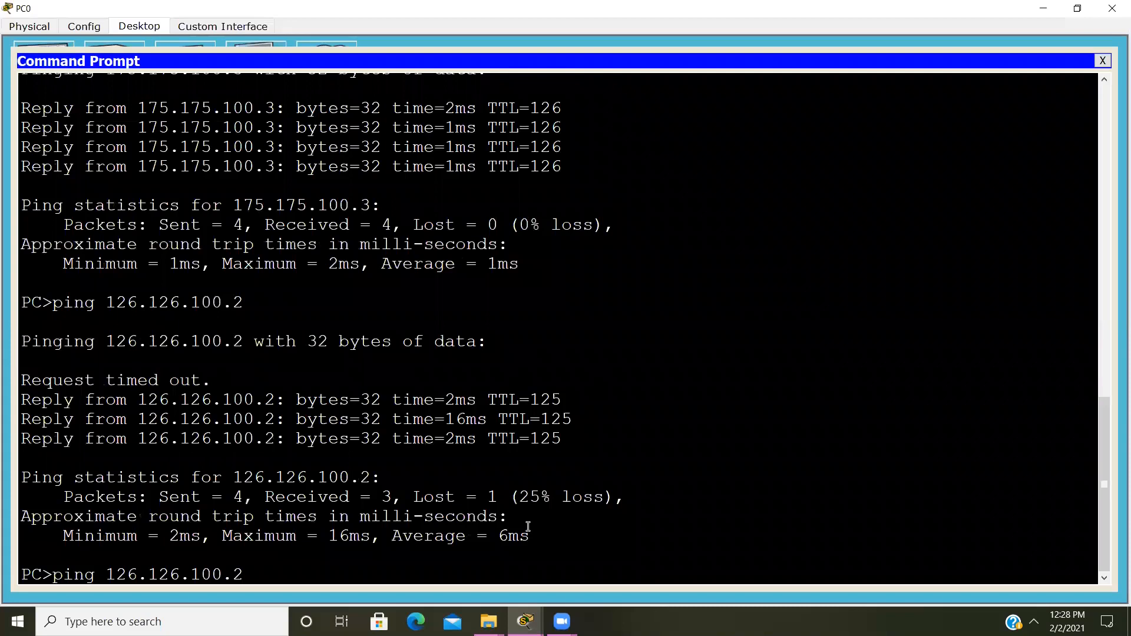
key("Return")
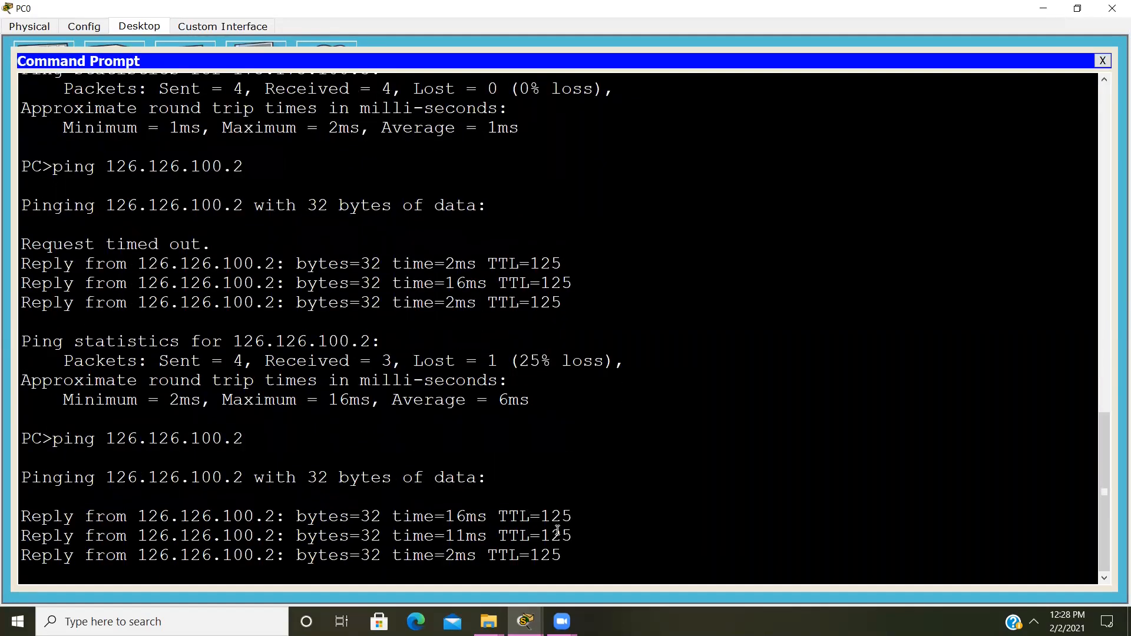
Ping 126.126.100.3 from PC0, and close the PC0 window.
key("Up")
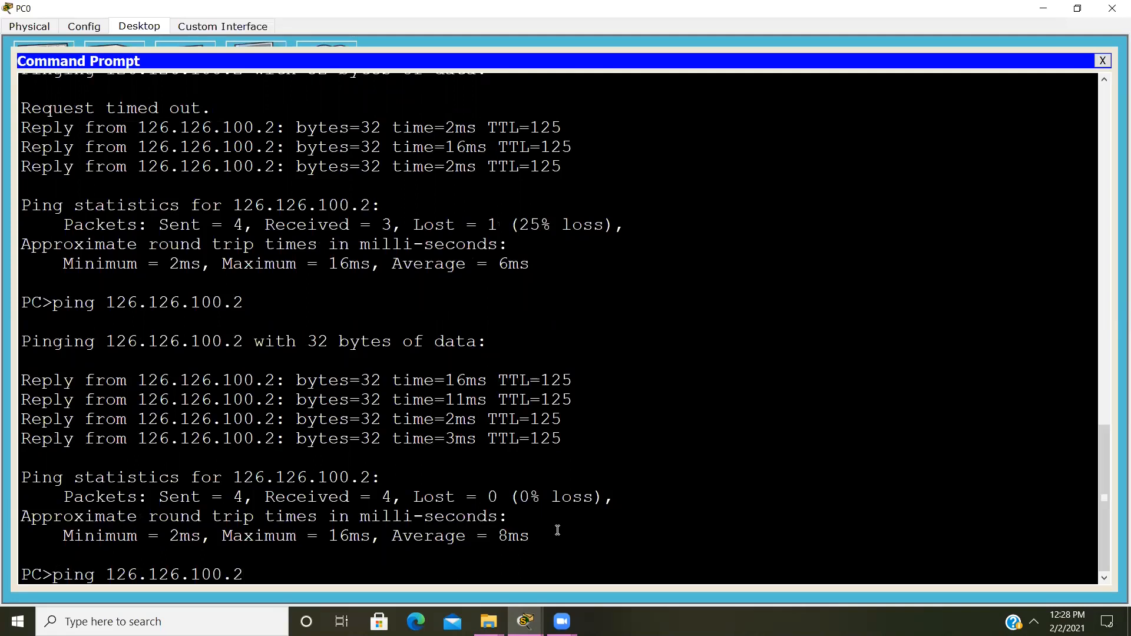
key("BackSpace")
type("3")
key("Return")
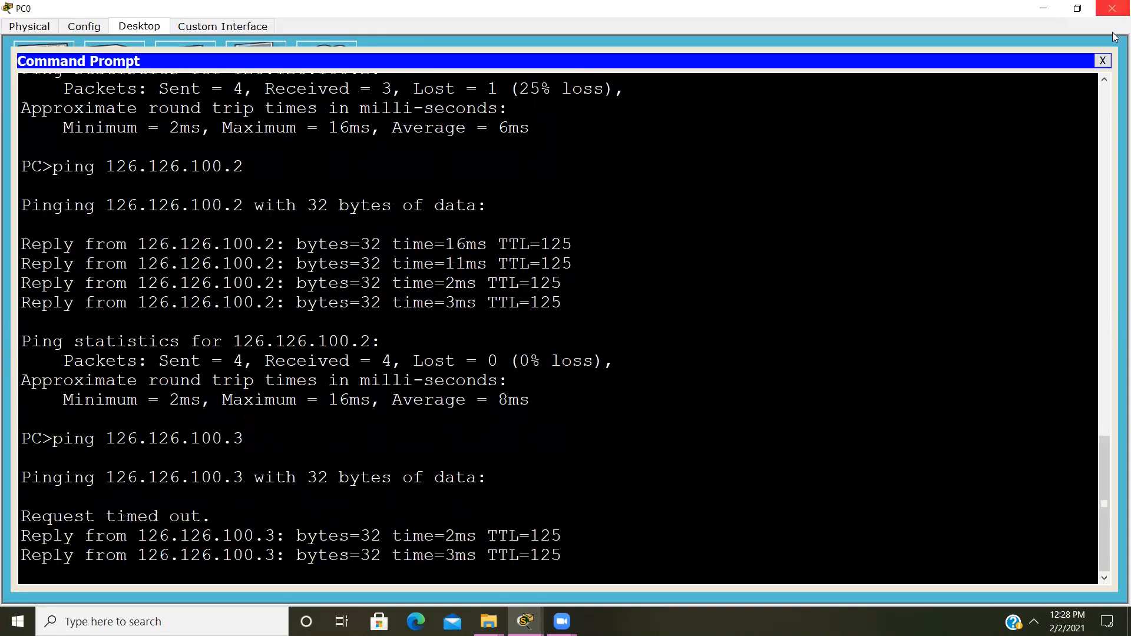
left_click(1113, 8)
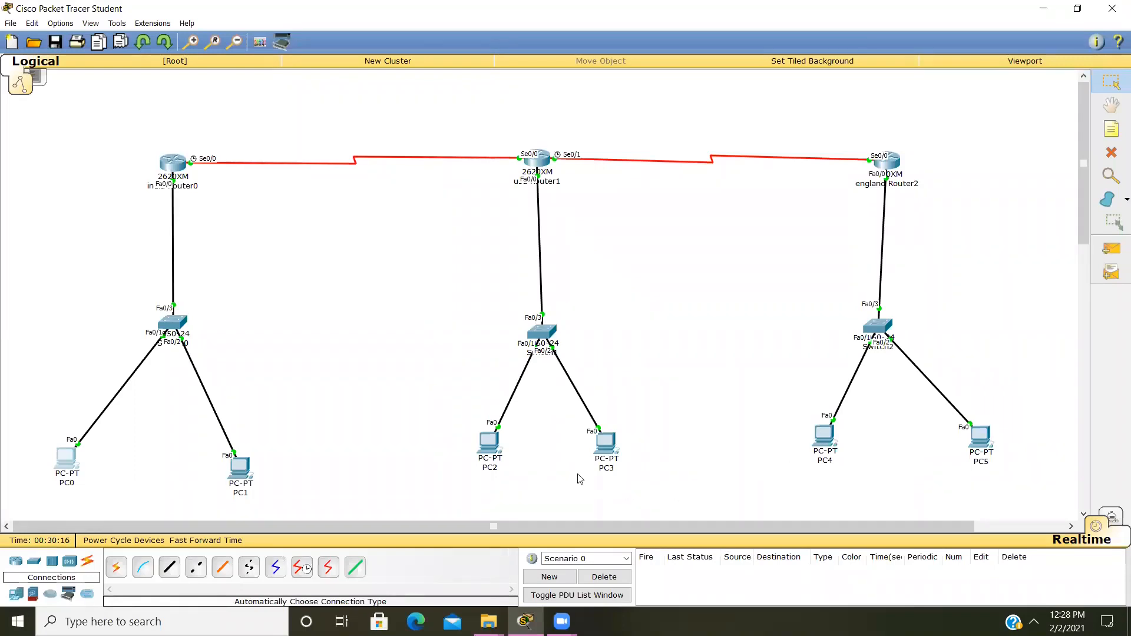
Ping 192.168.100.2 from PC2's command prompt to test connectivity to the india network.
left_click(487, 449)
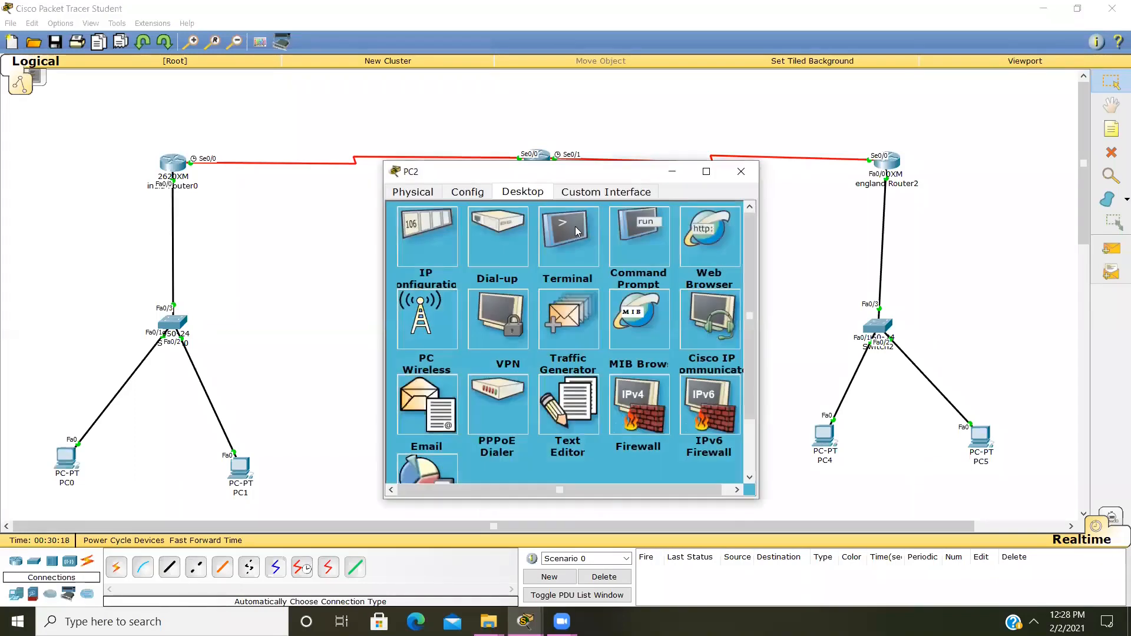
left_click(629, 242)
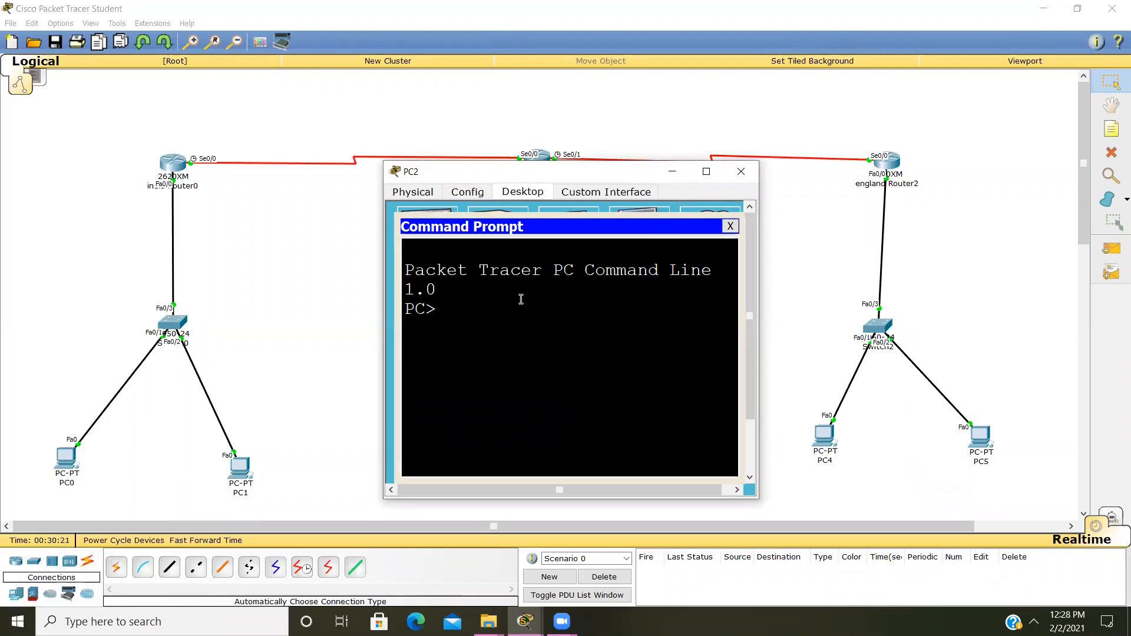
type("ping 192.168.100.")
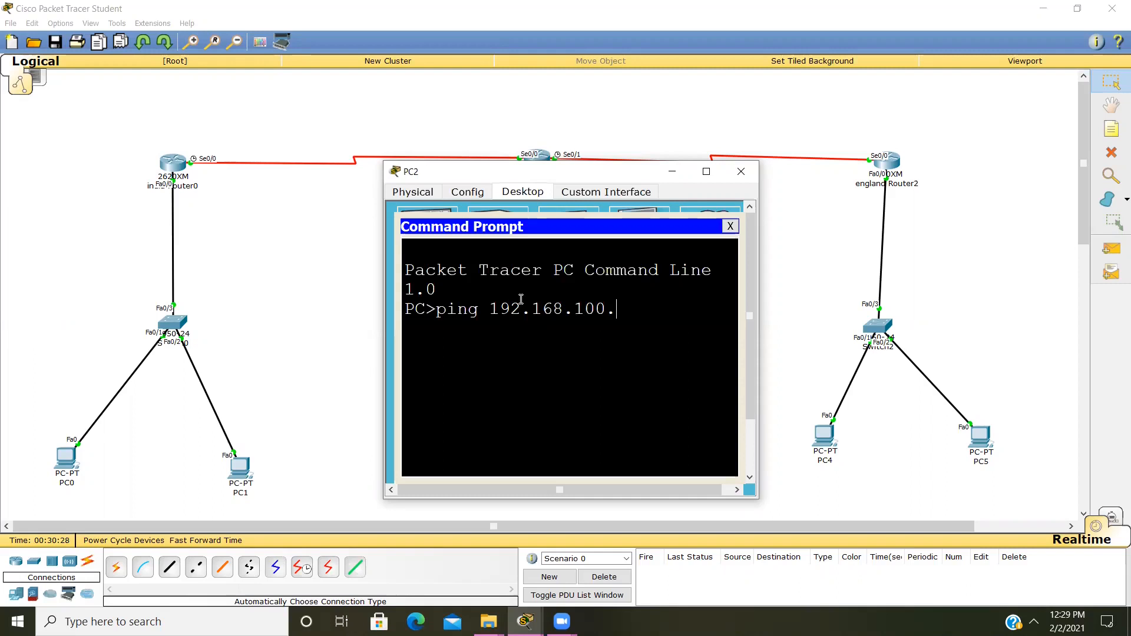
type("2")
key("Return")
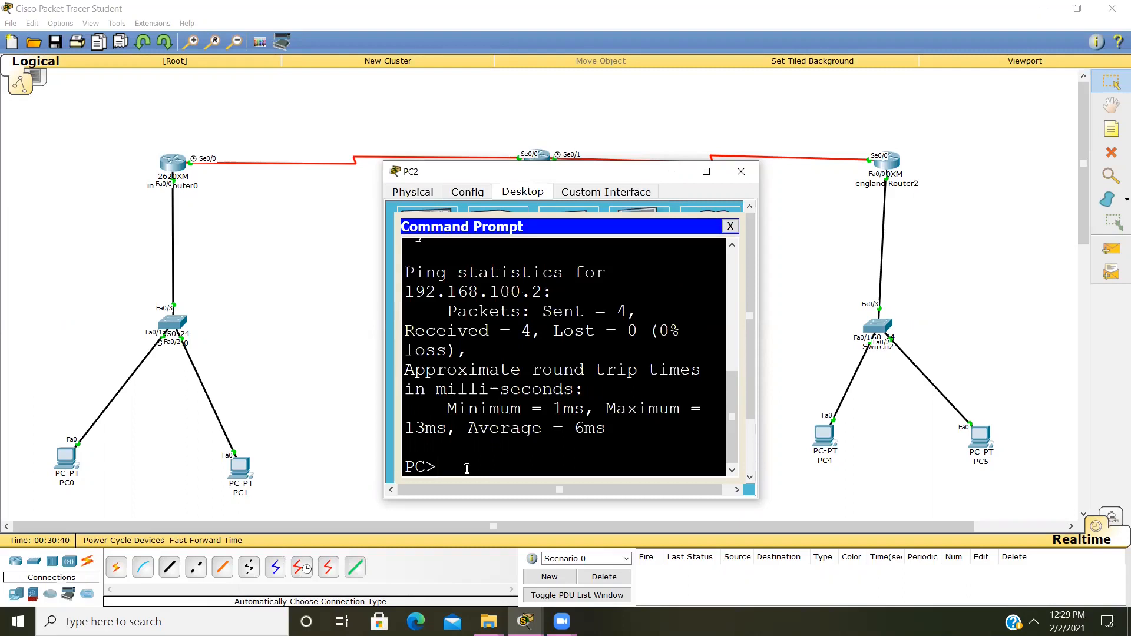
Ping 126.126.100.2 from PC2 to test connectivity to the england network, and close the PC2 window.
type("ping 126.126.1")
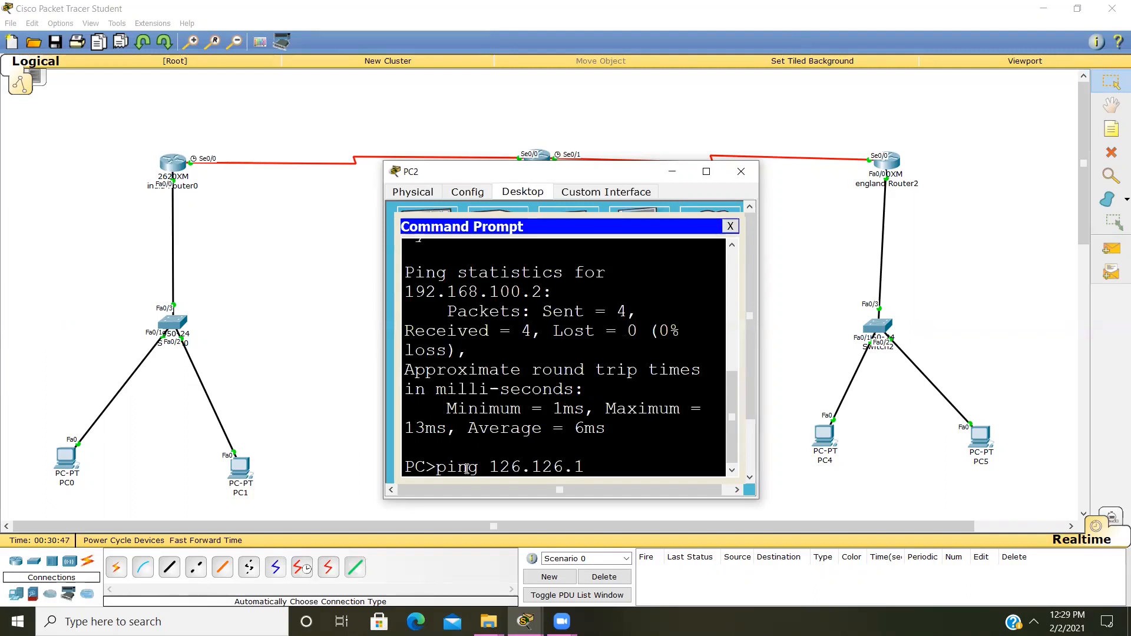
type("00.1")
key("BackSpace")
type("2")
key("Return")
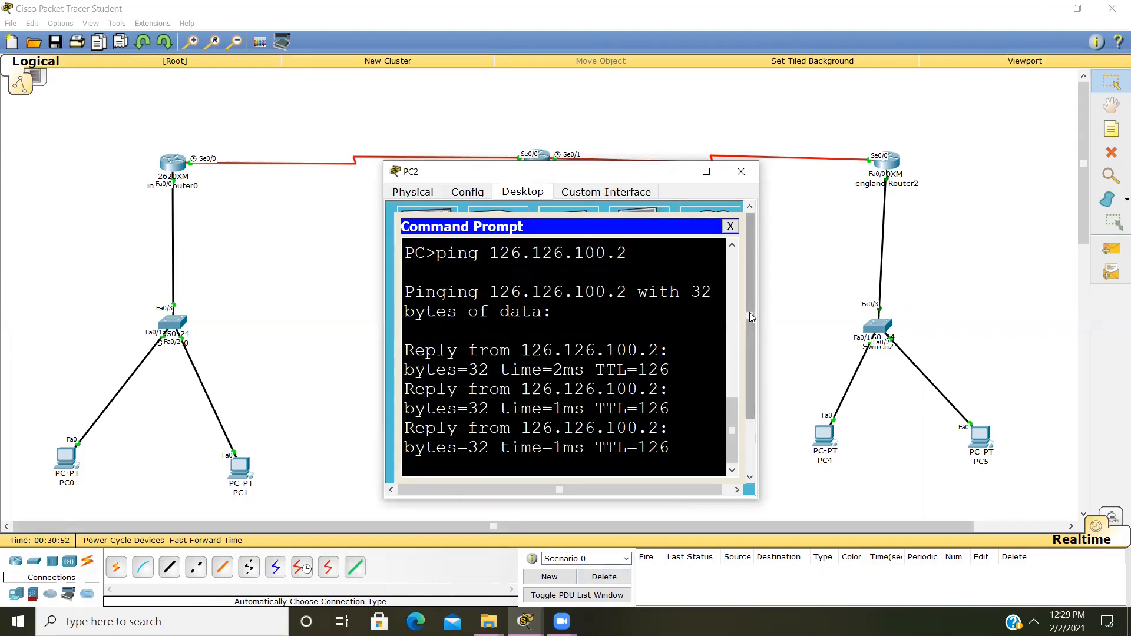
left_click(740, 172)
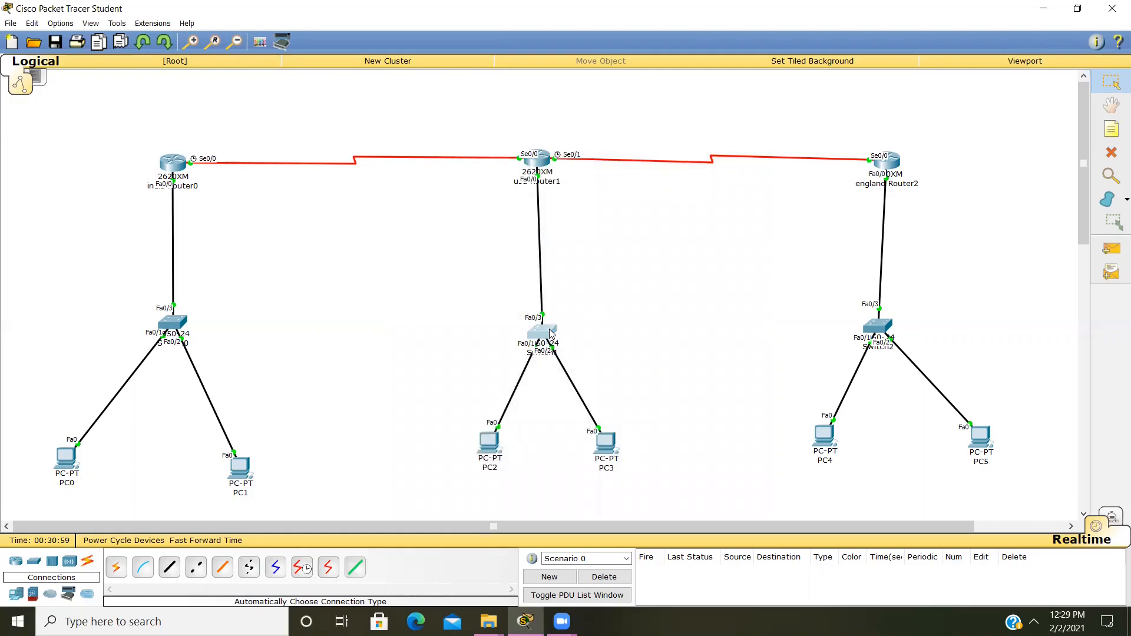
Tidy the usa network's layout by aligning its switch under usa Router1 and spreading PC2 and PC3 farther apart.
left_click_drag(551, 334, 543, 322)
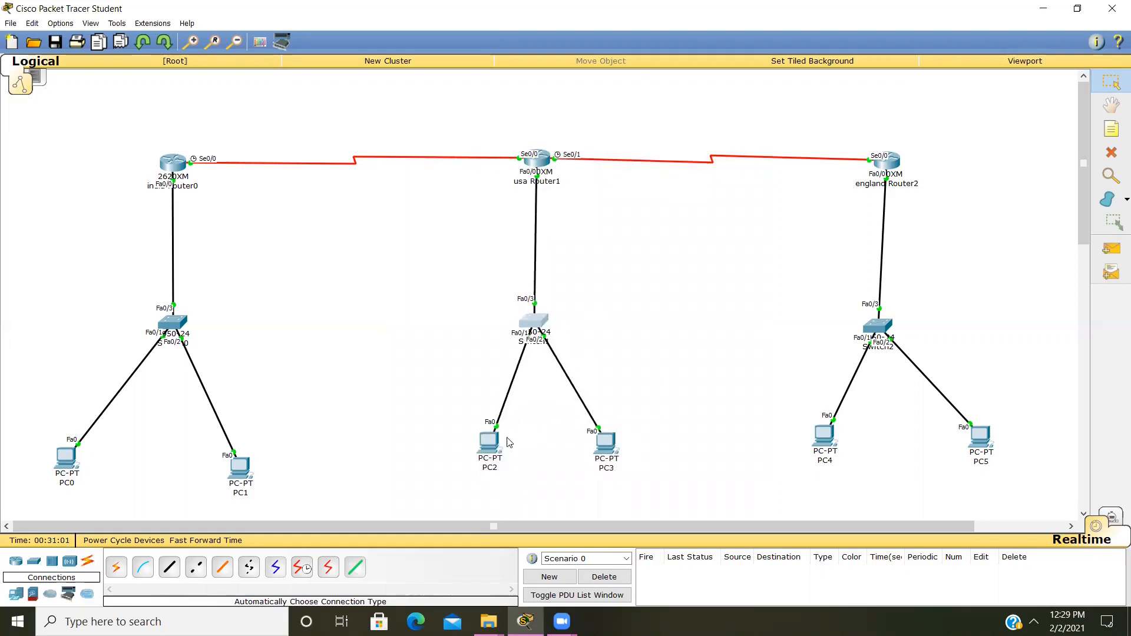
left_click(483, 449)
left_click_drag(484, 449, 453, 457)
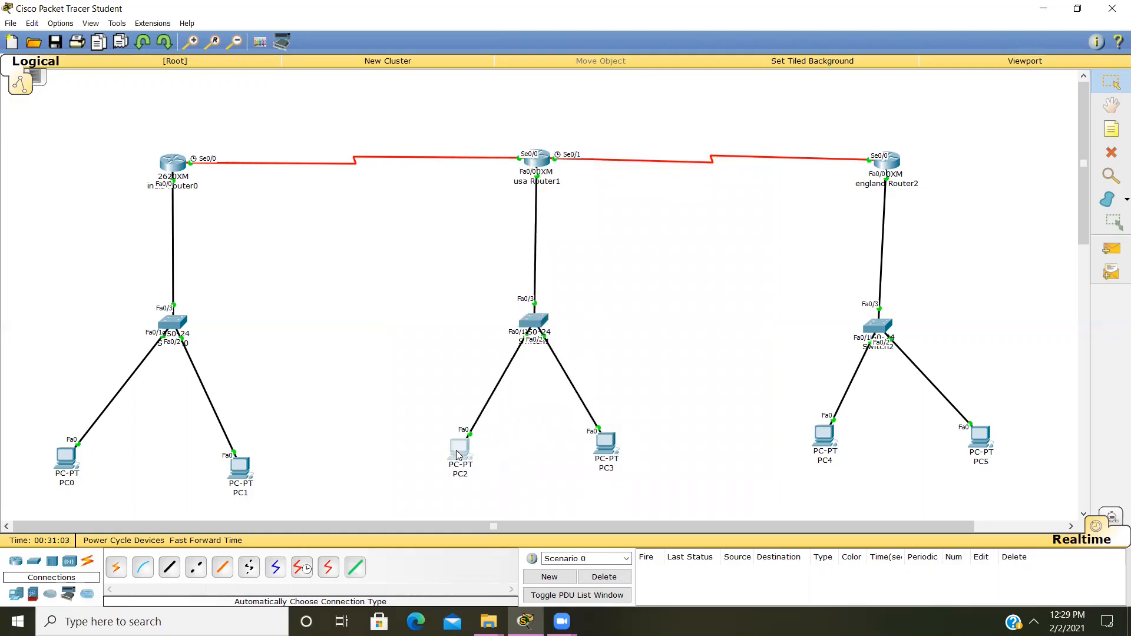
left_click(606, 454)
left_click_drag(619, 451, 637, 446)
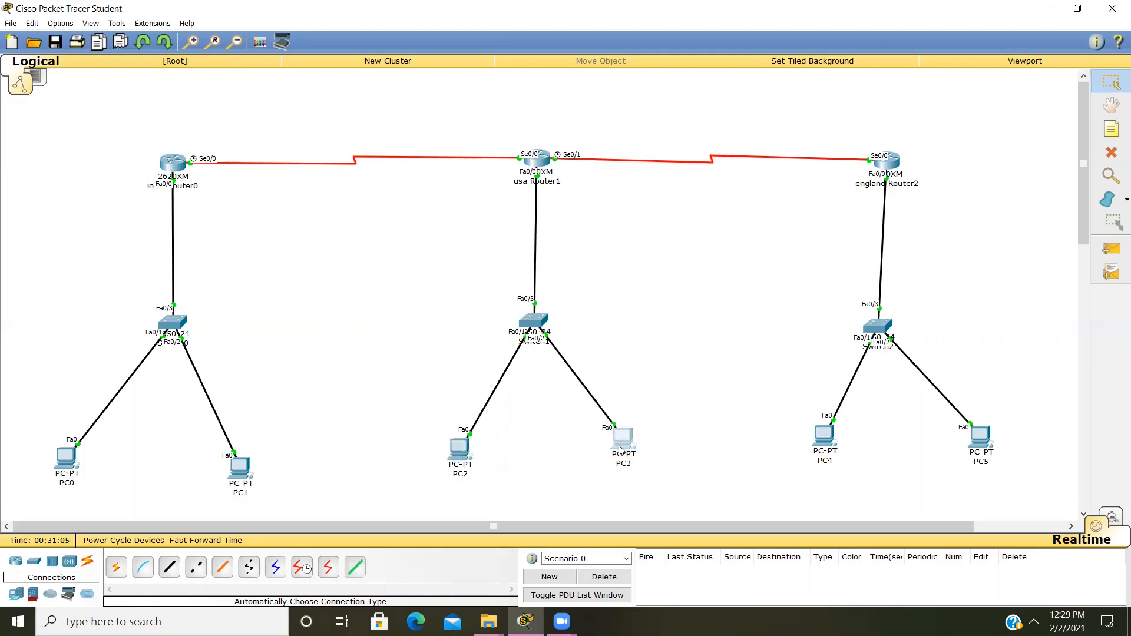